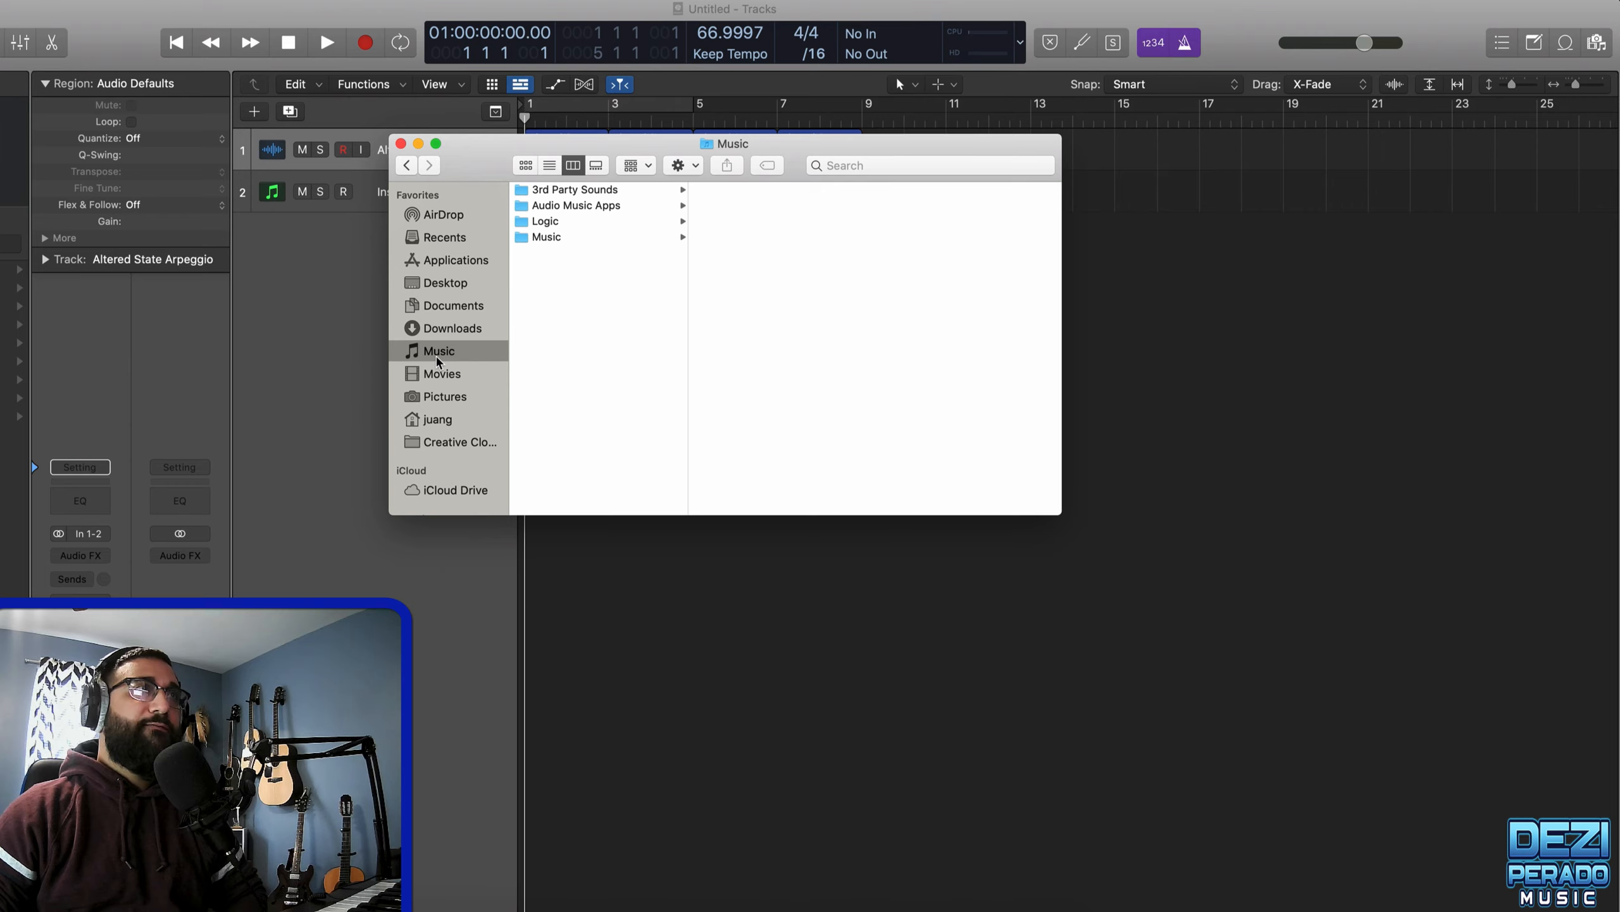
- Show the contents of the 3rd Party Sounds folder inside Music, and close the Finder window
left_click(553, 191)
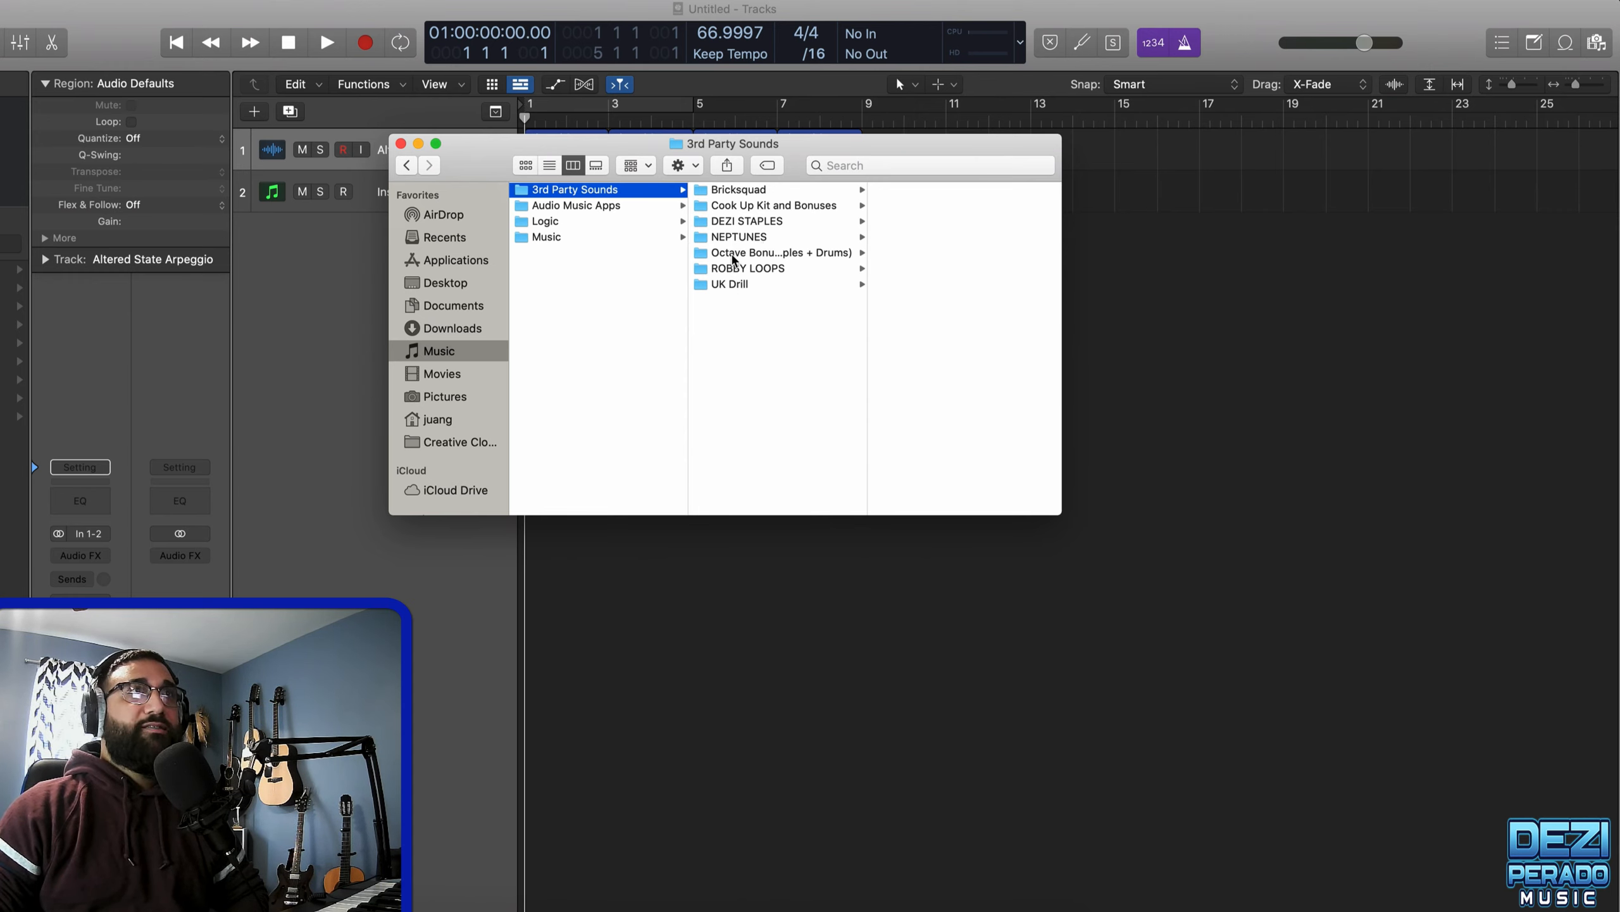
left_click(401, 144)
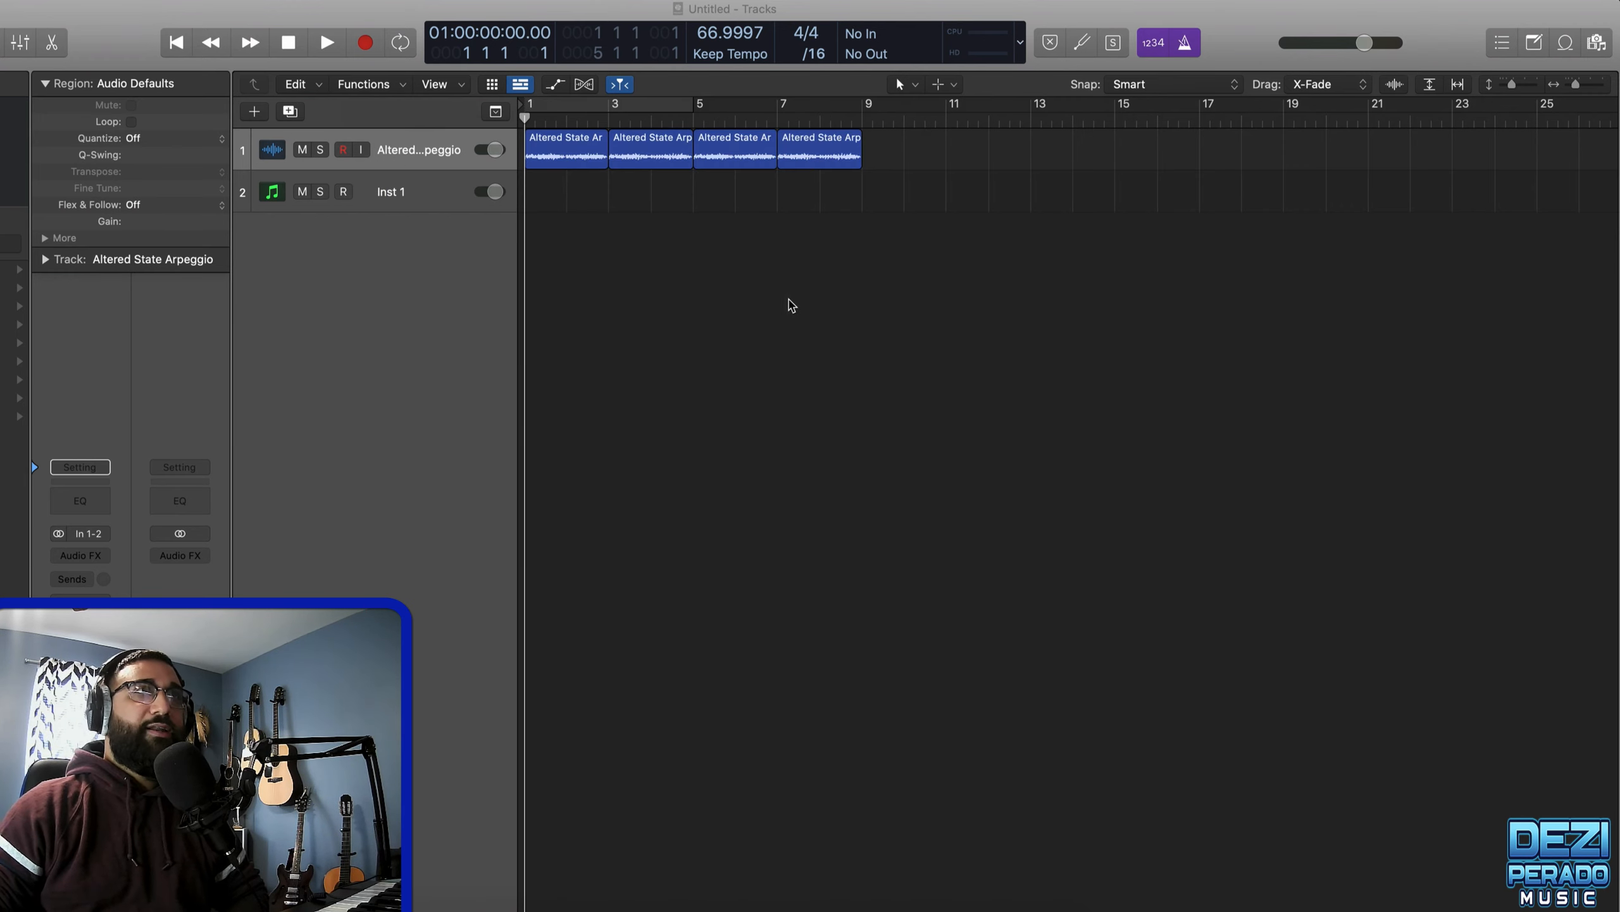
- Enlarge the tracks vertically in the Tracks area until the large track icons and full waveforms show
key("super+Down")
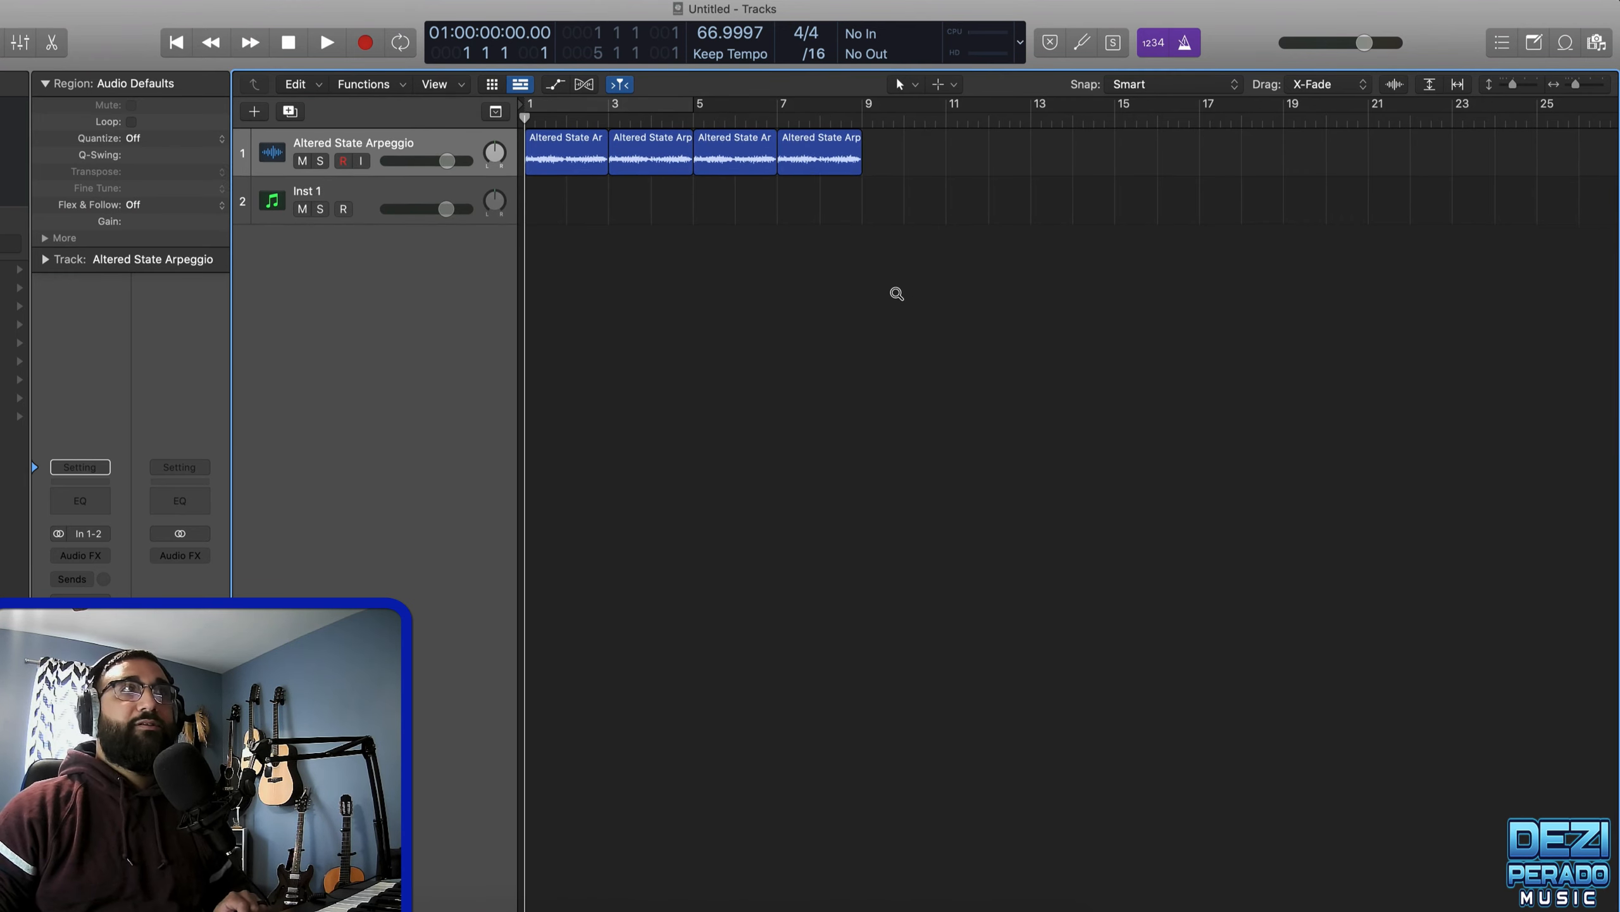
key("super+Down")
key("super+Down")
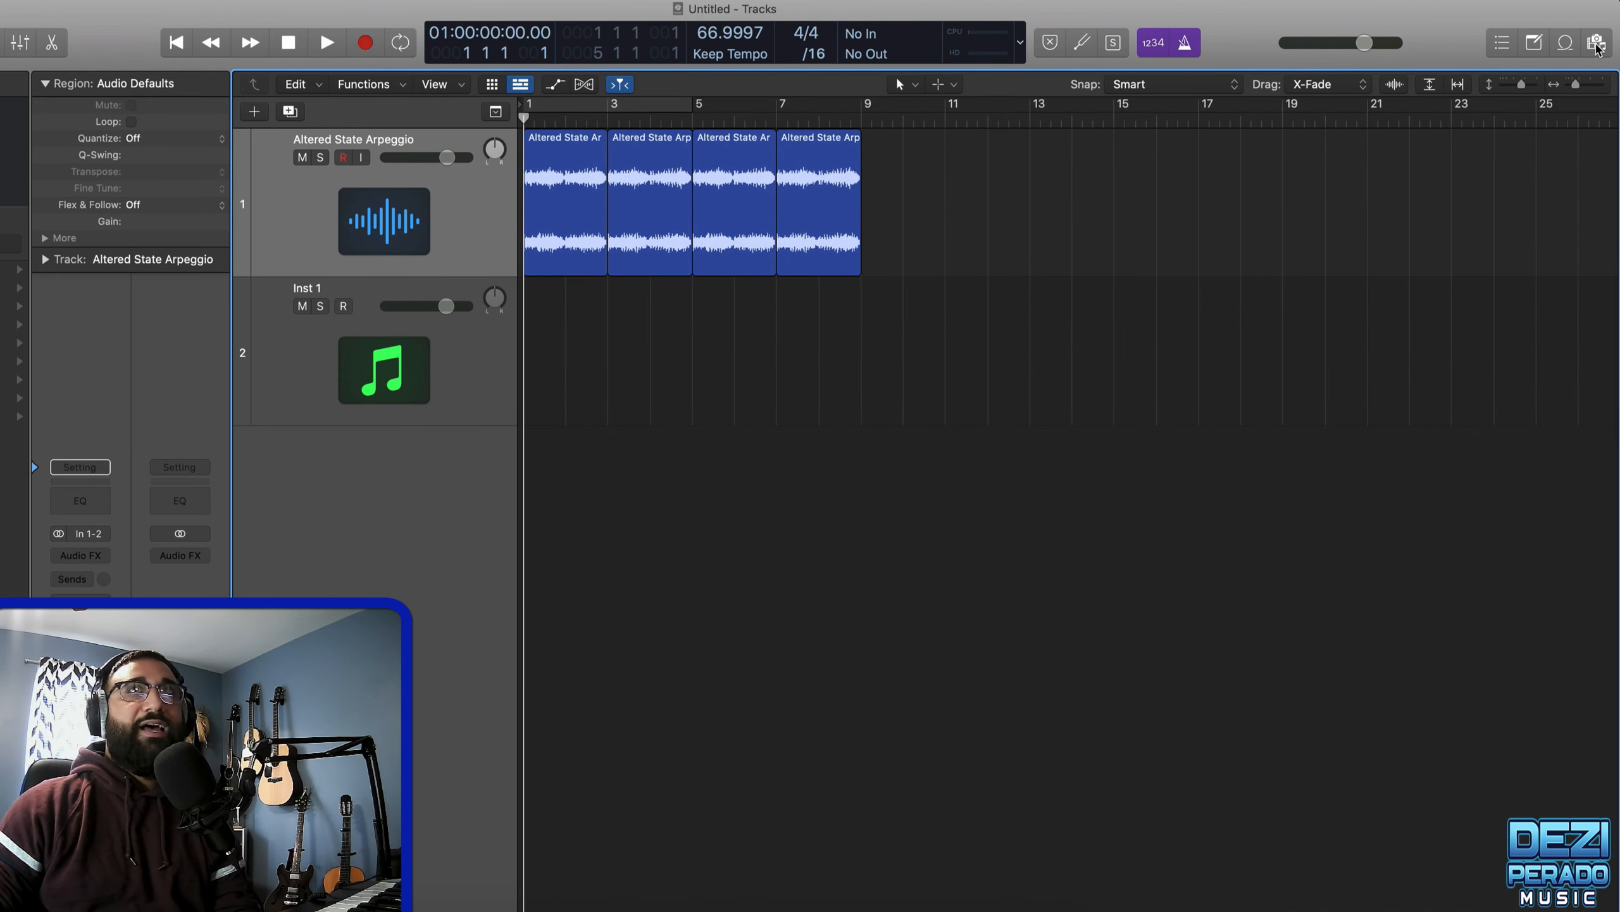
- Browse all files to the DEZI STAPLES folder inside Music > 3rd Party Sounds
left_click(1597, 43)
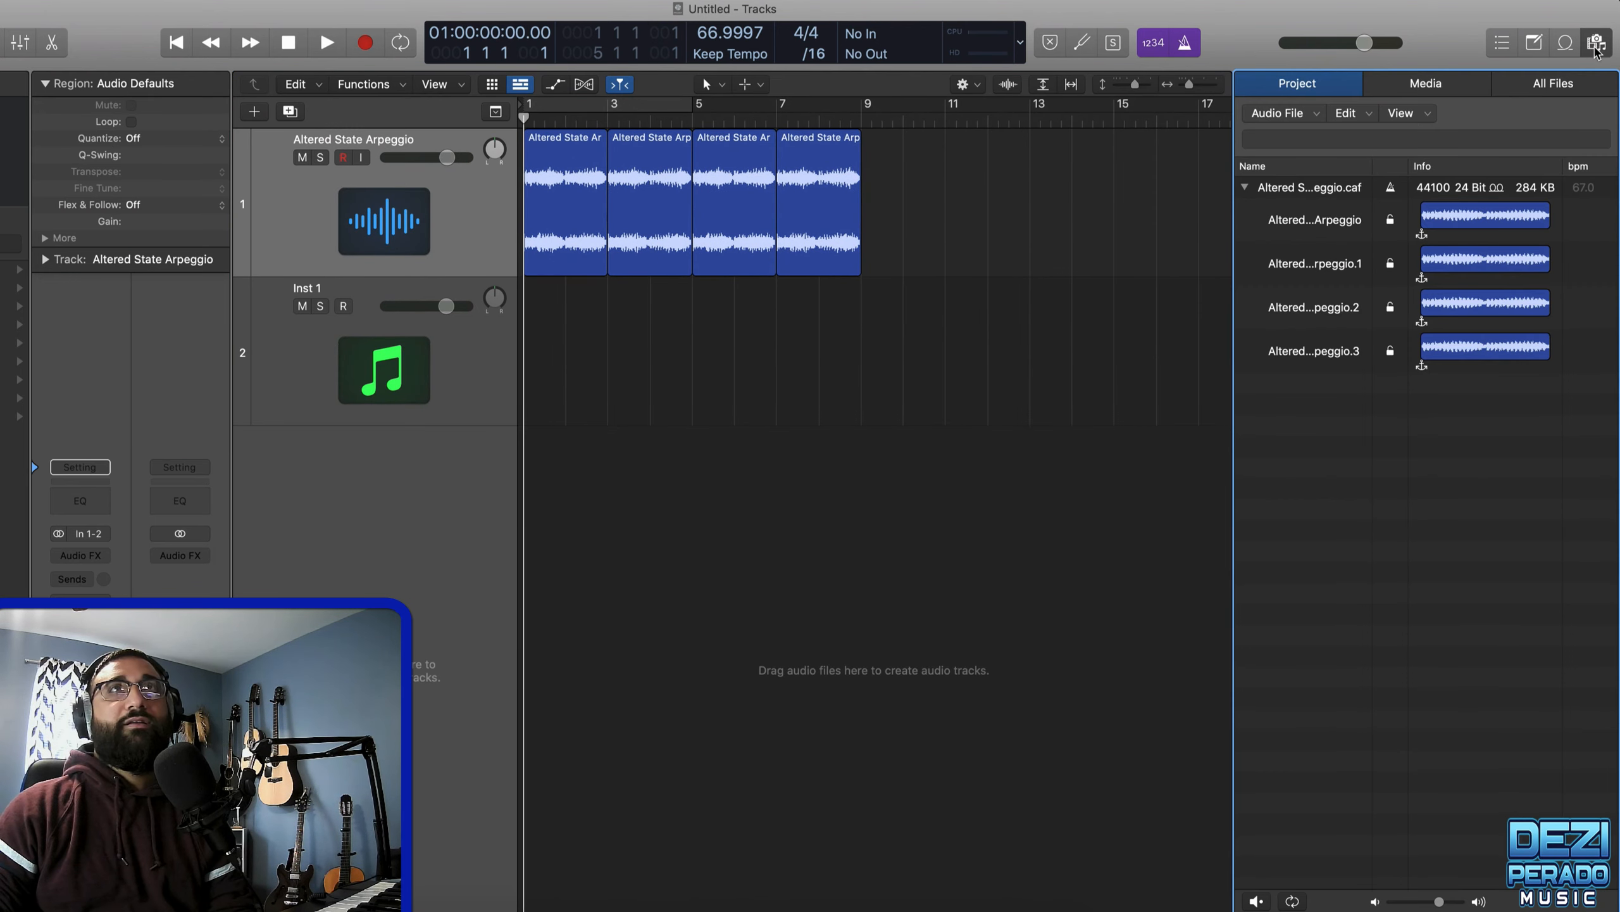
left_click(1538, 89)
double_click(1276, 332)
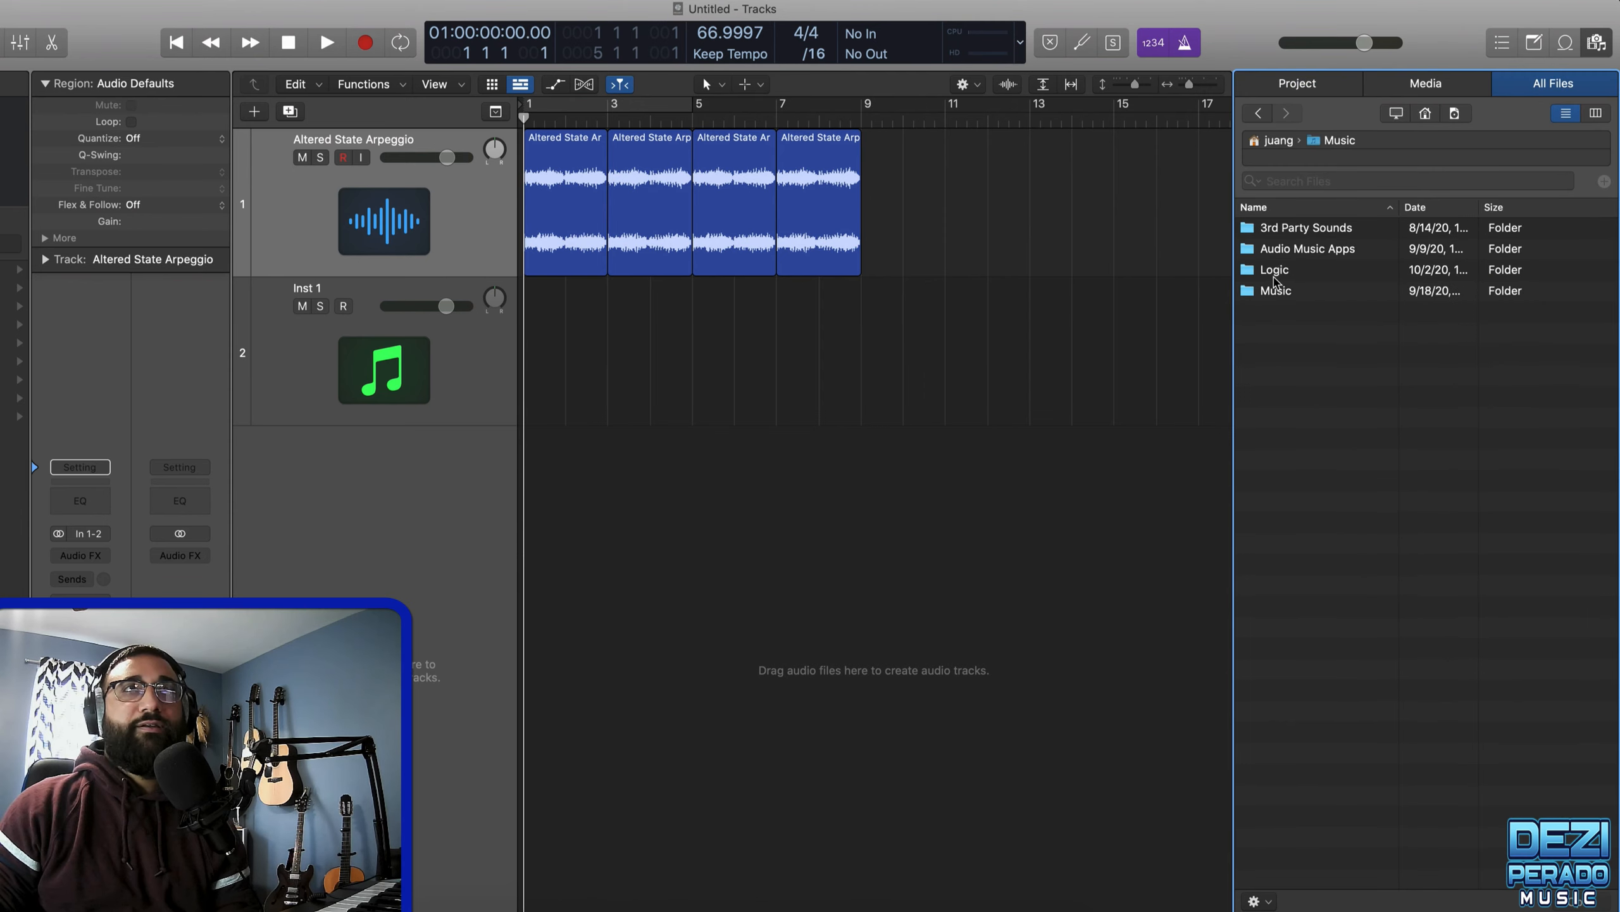
double_click(1279, 228)
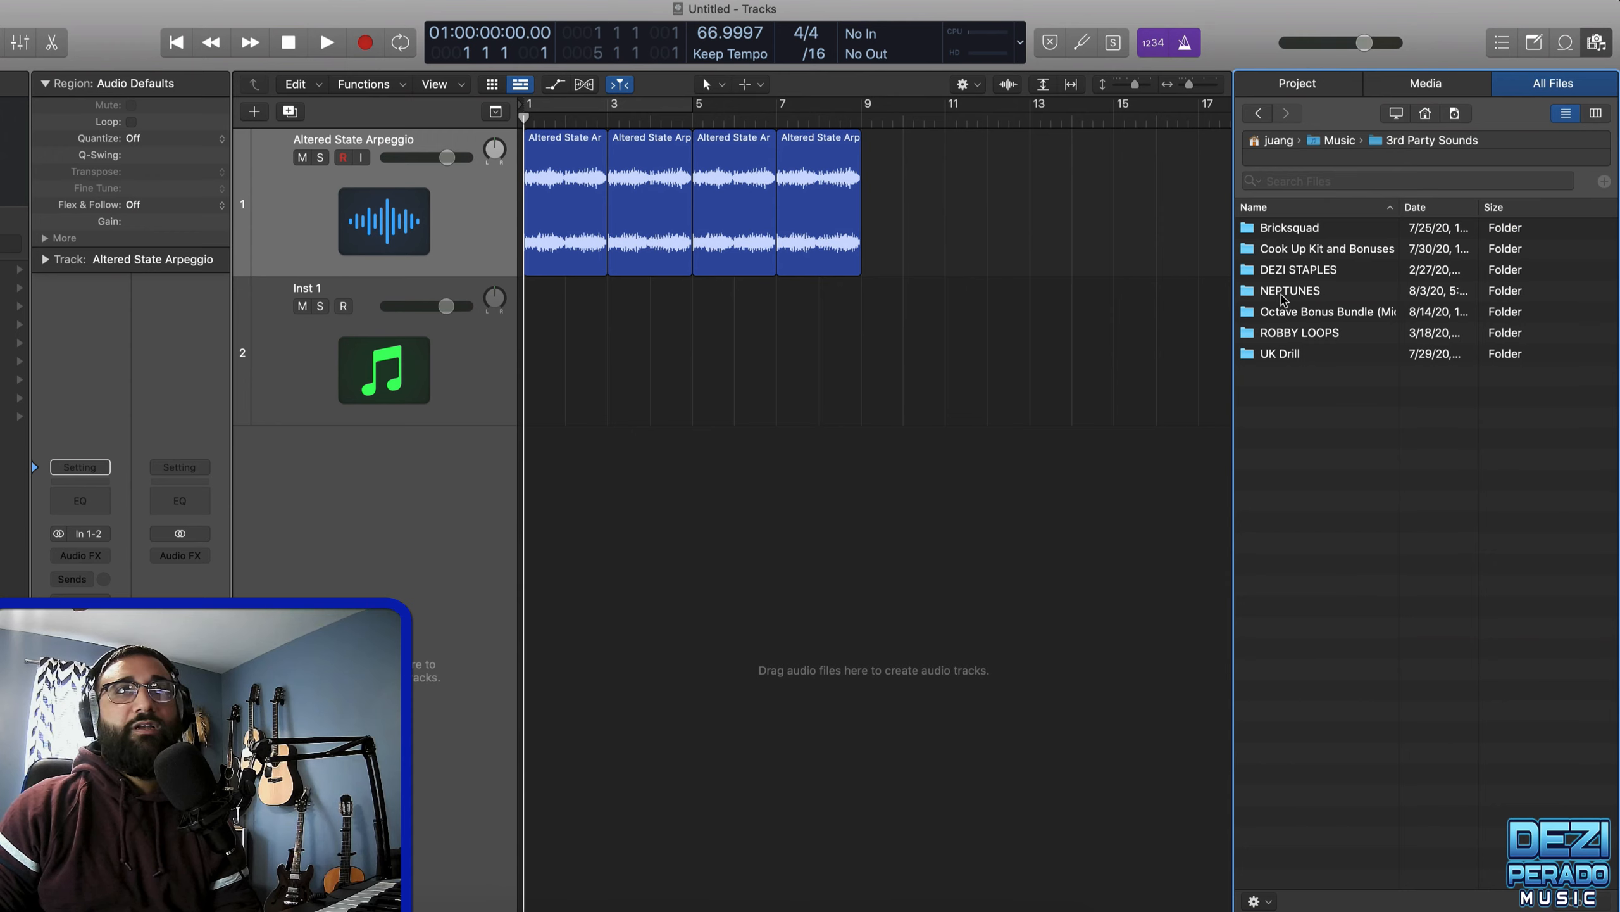
left_click(1271, 275)
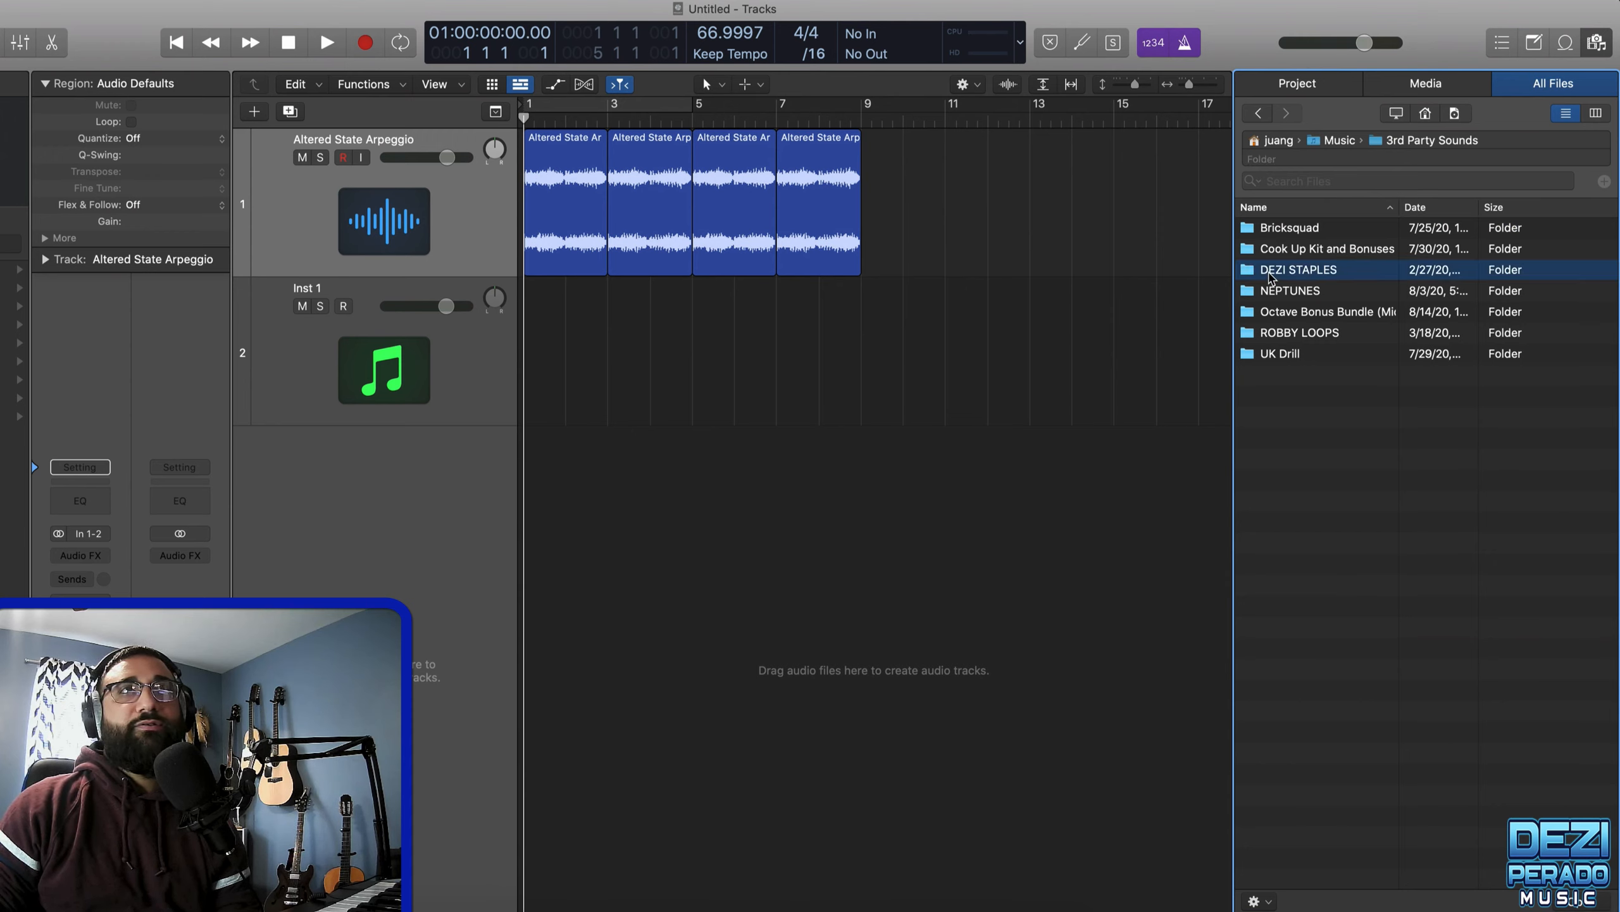
double_click(1271, 274)
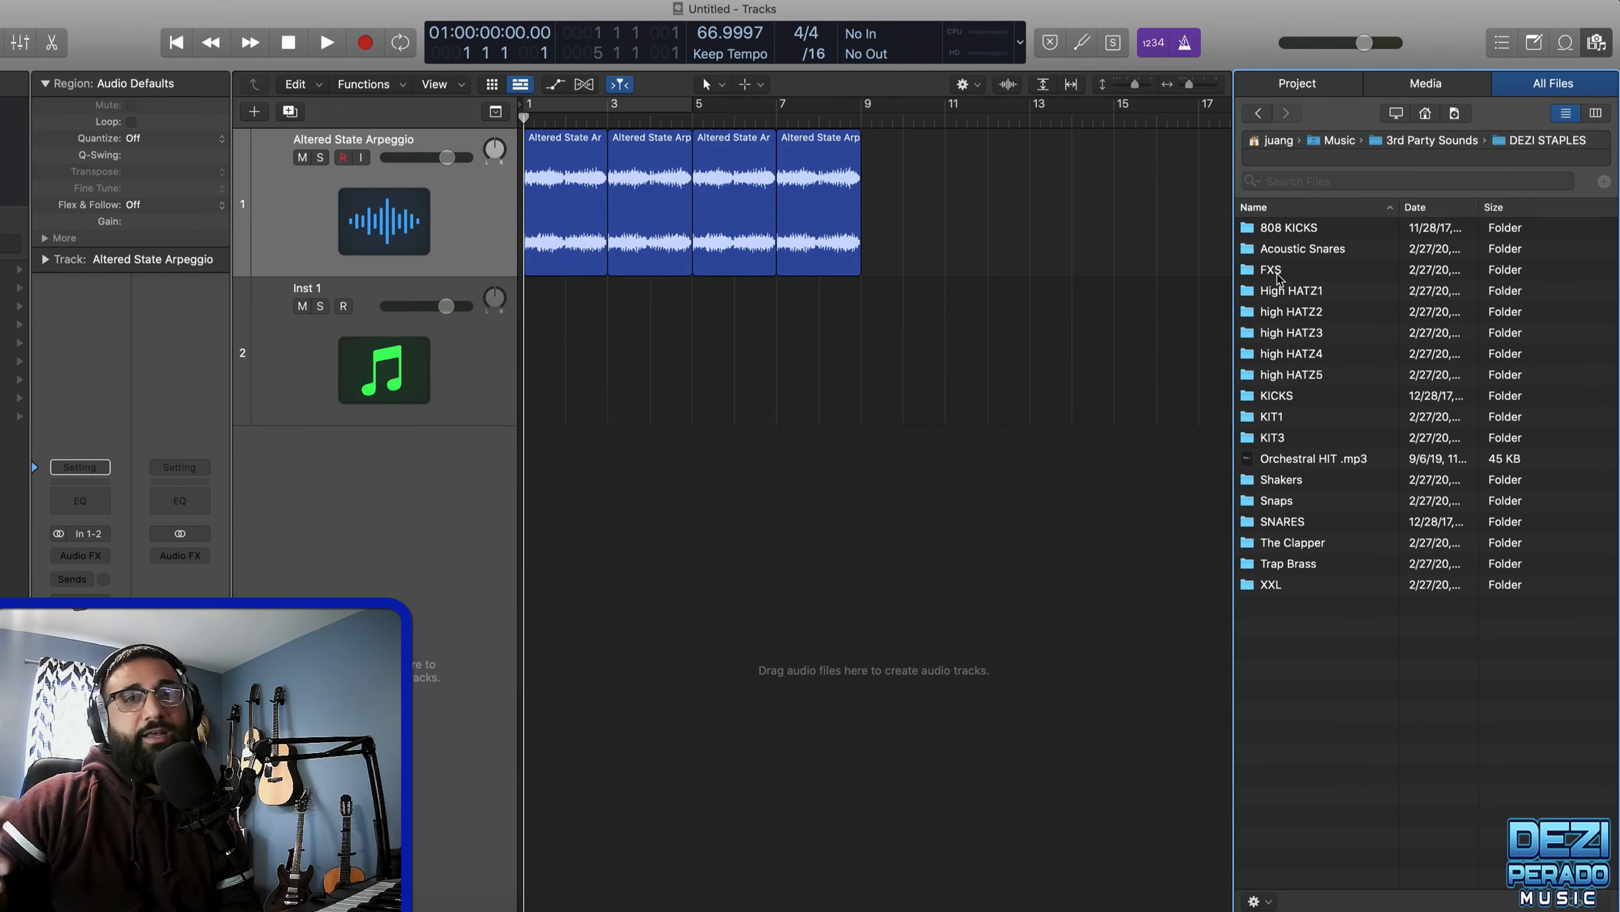
- Audition the Kick 808FatBloke 003 and 003b samples in the 808 KICKS folder
double_click(1278, 227)
left_click(1305, 585)
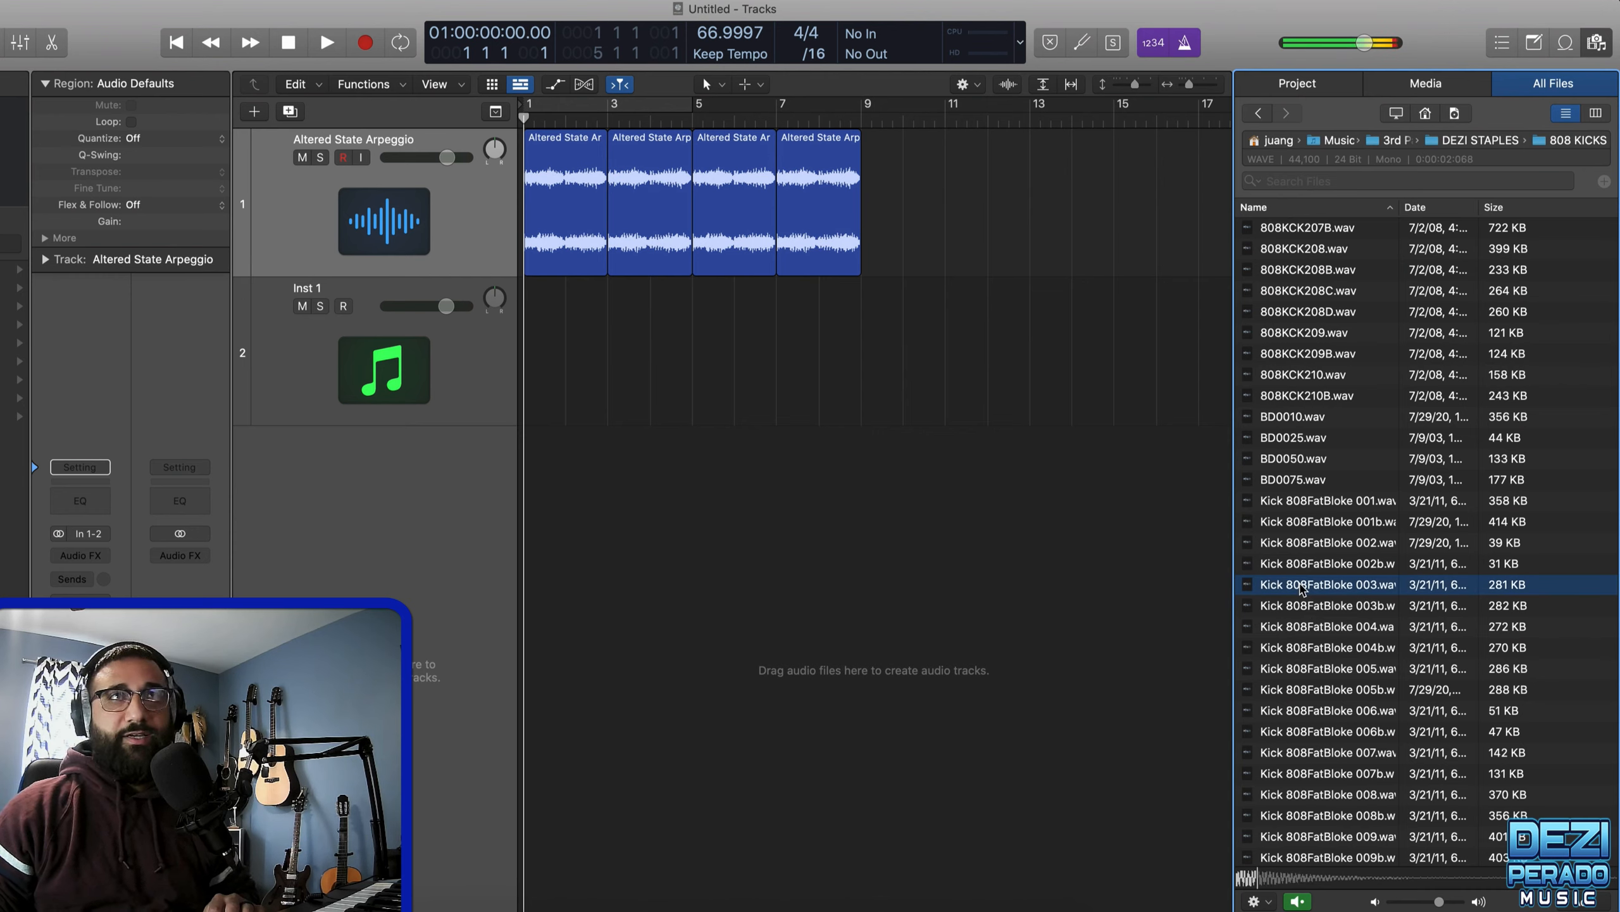
left_click(1305, 605)
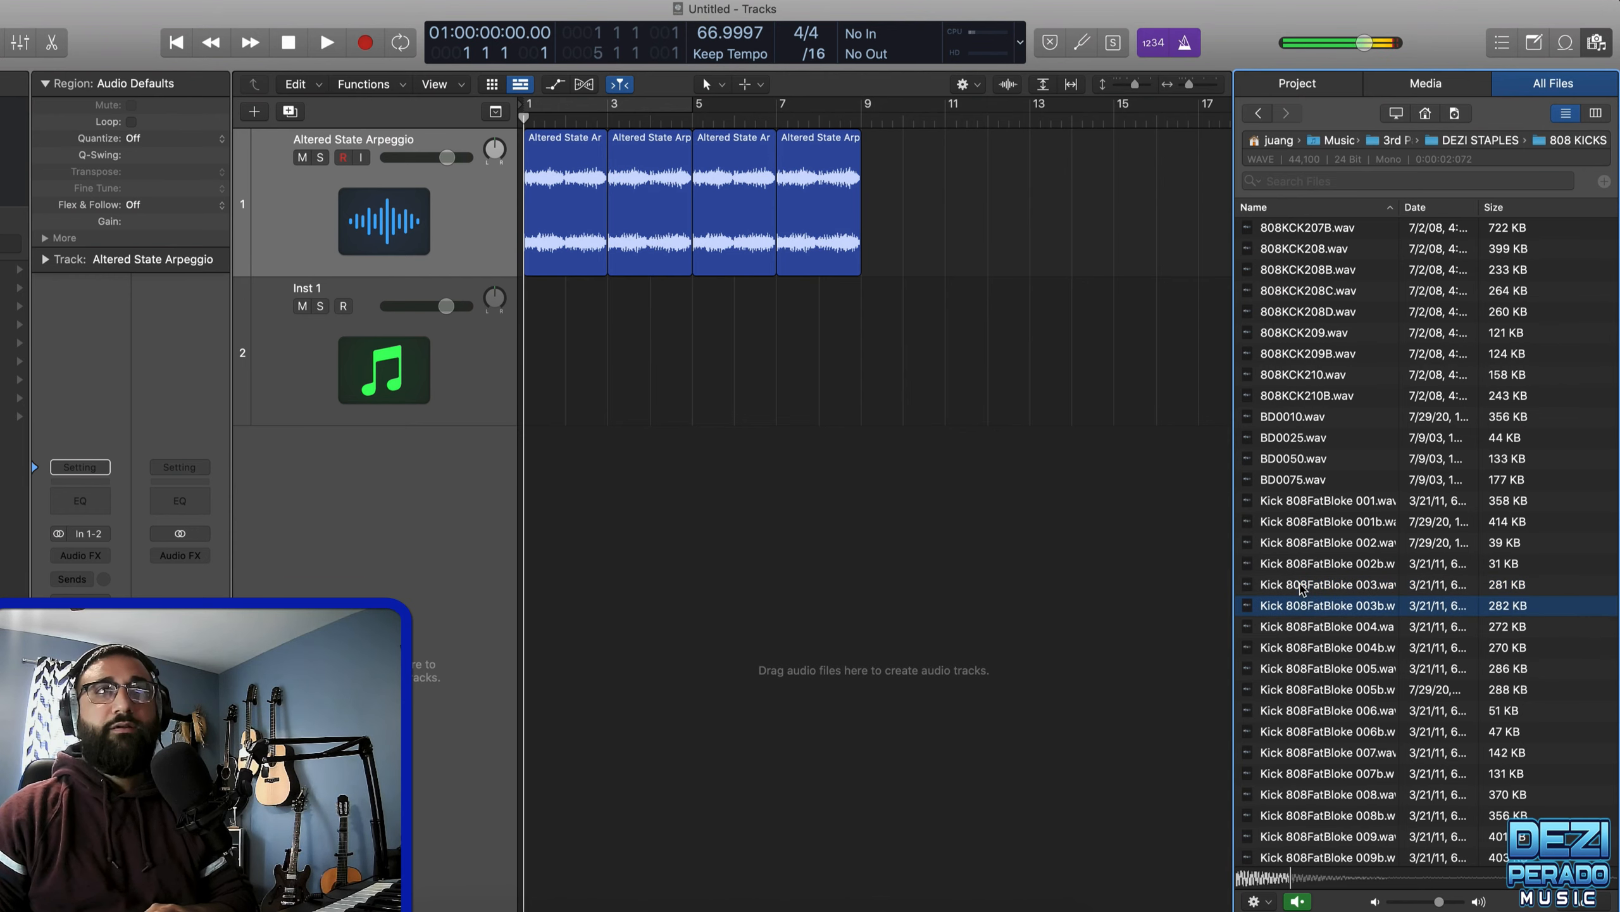
- Audition the kick samples one after another in the KICKS3 folder inside DEZI STAPLES > KICKS
left_click(1259, 113)
double_click(1279, 396)
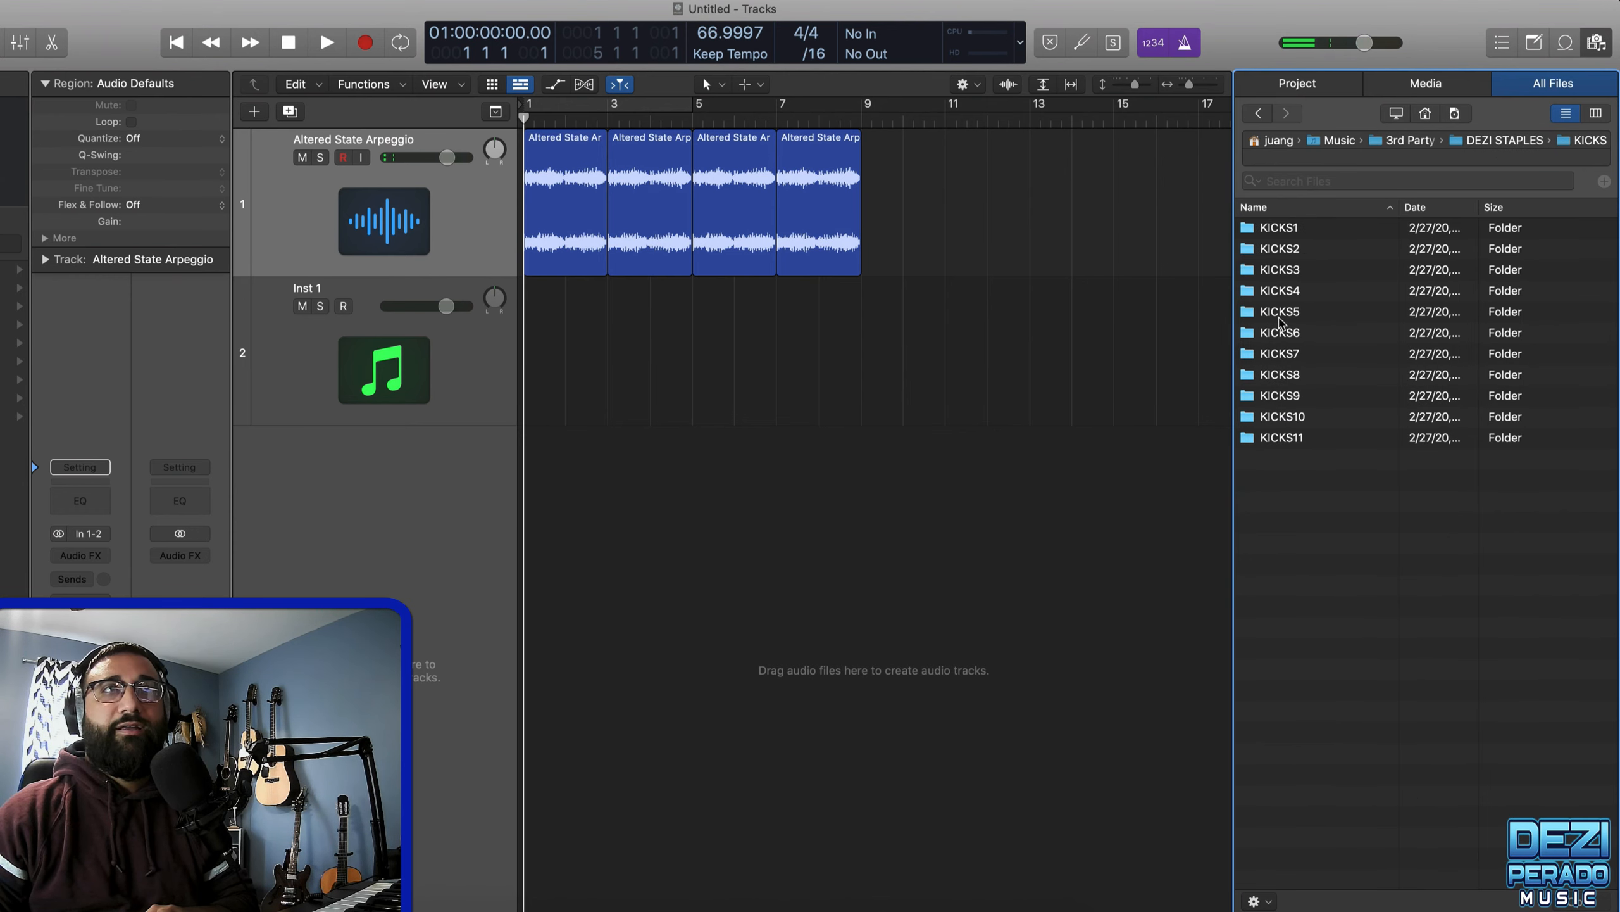
double_click(1287, 276)
left_click(1288, 286)
key("Down")
key("Down")
key("Down")
key("Down")
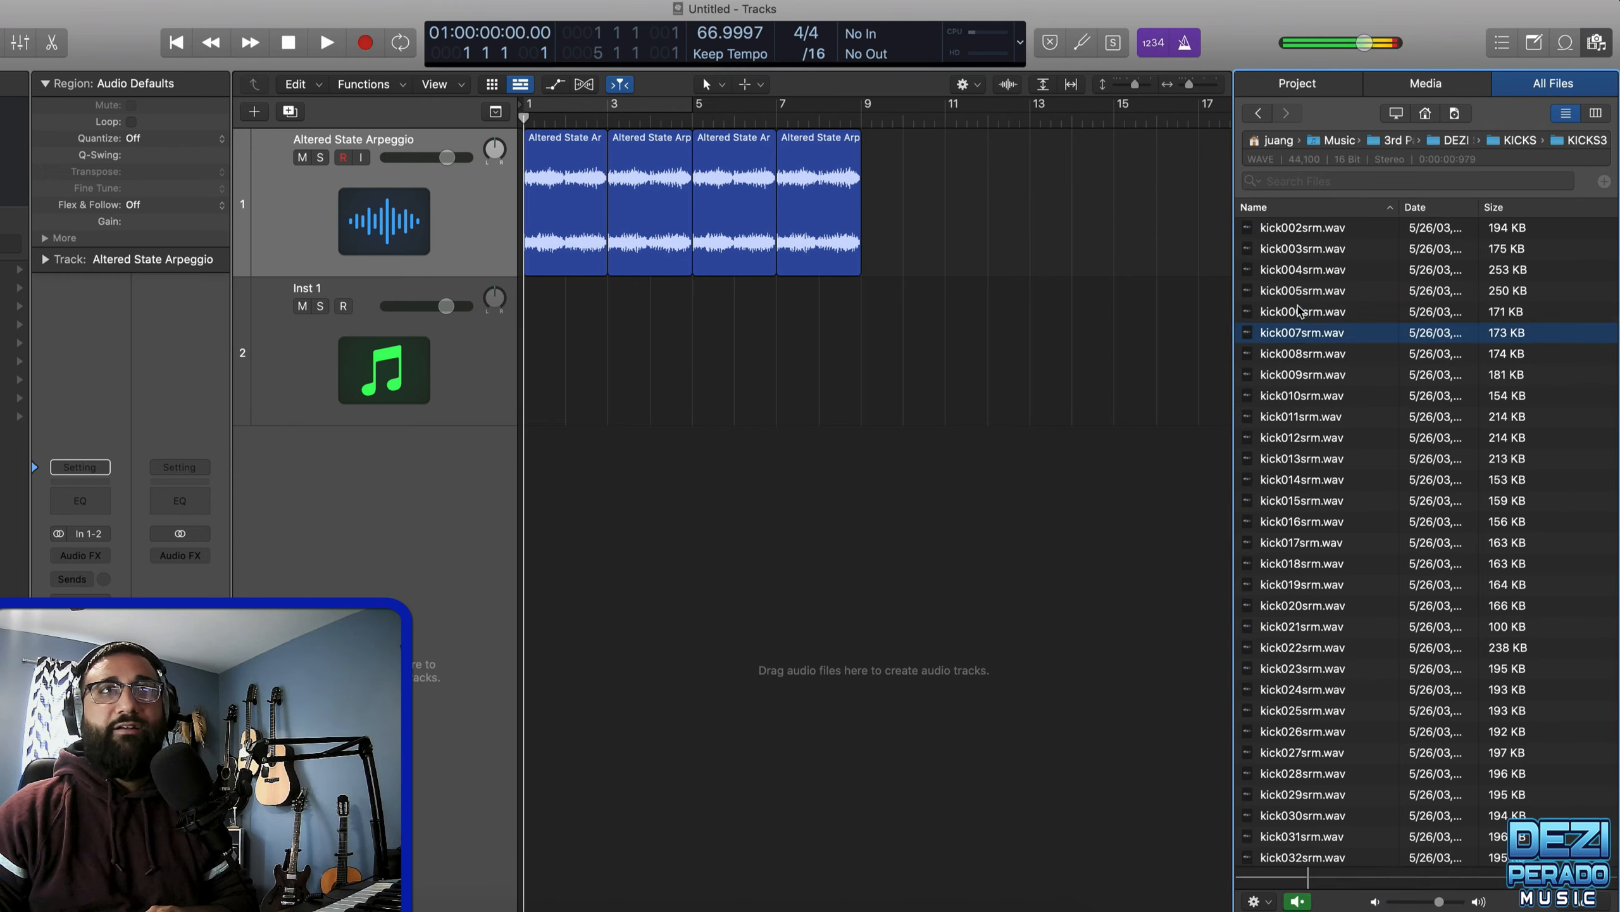
key("Down")
key("Down")
key("Down")
key("Down")
key("Down")
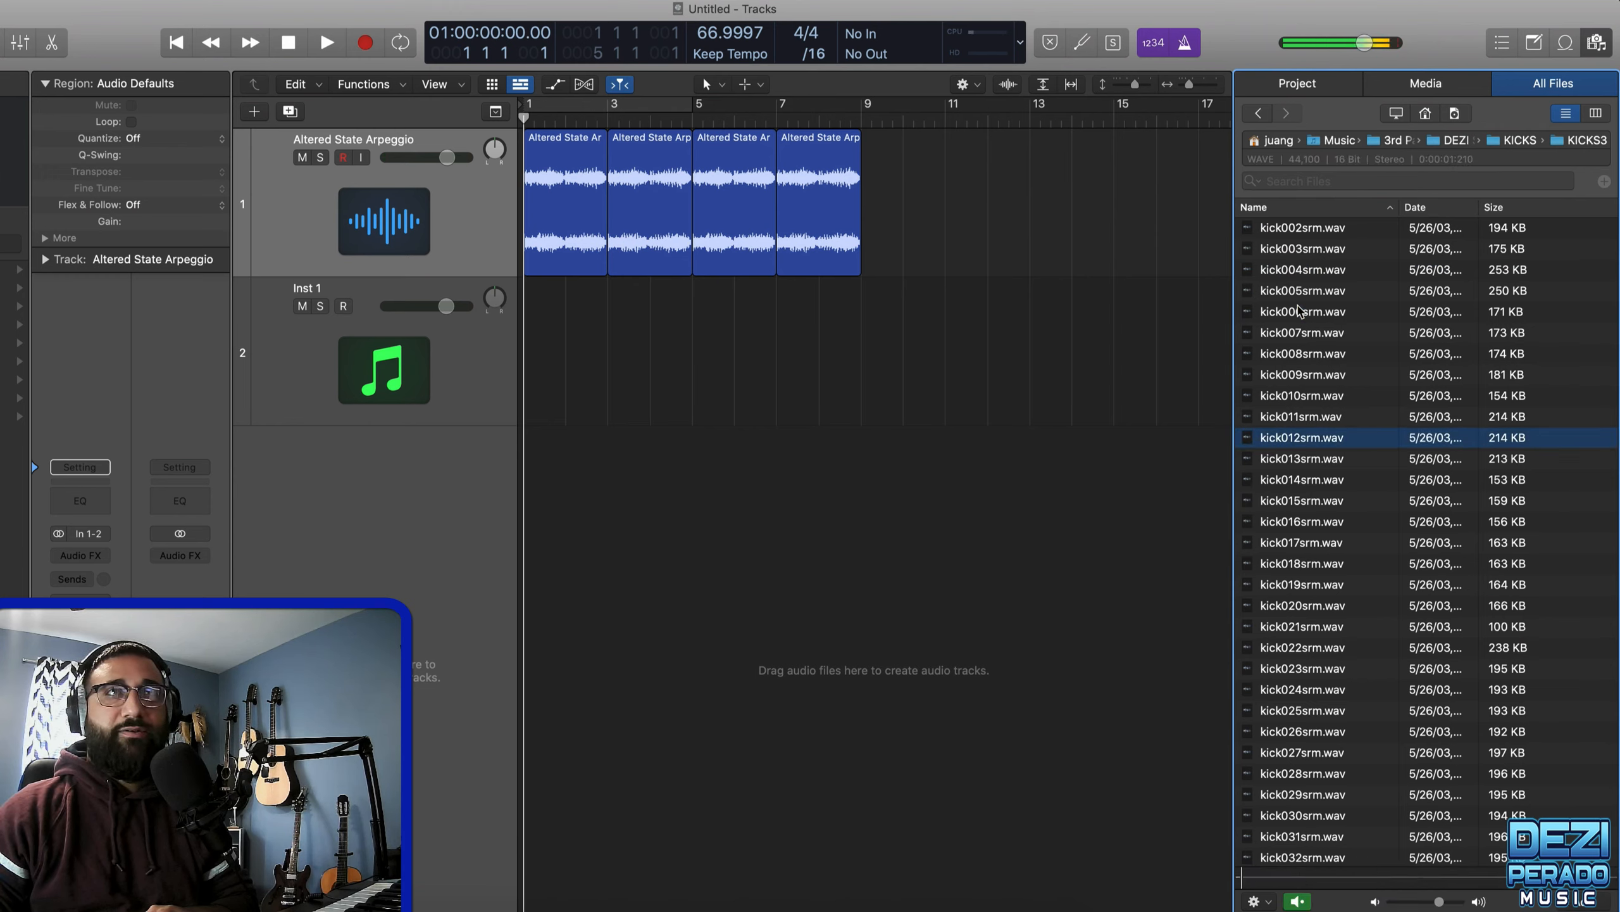
key("Down")
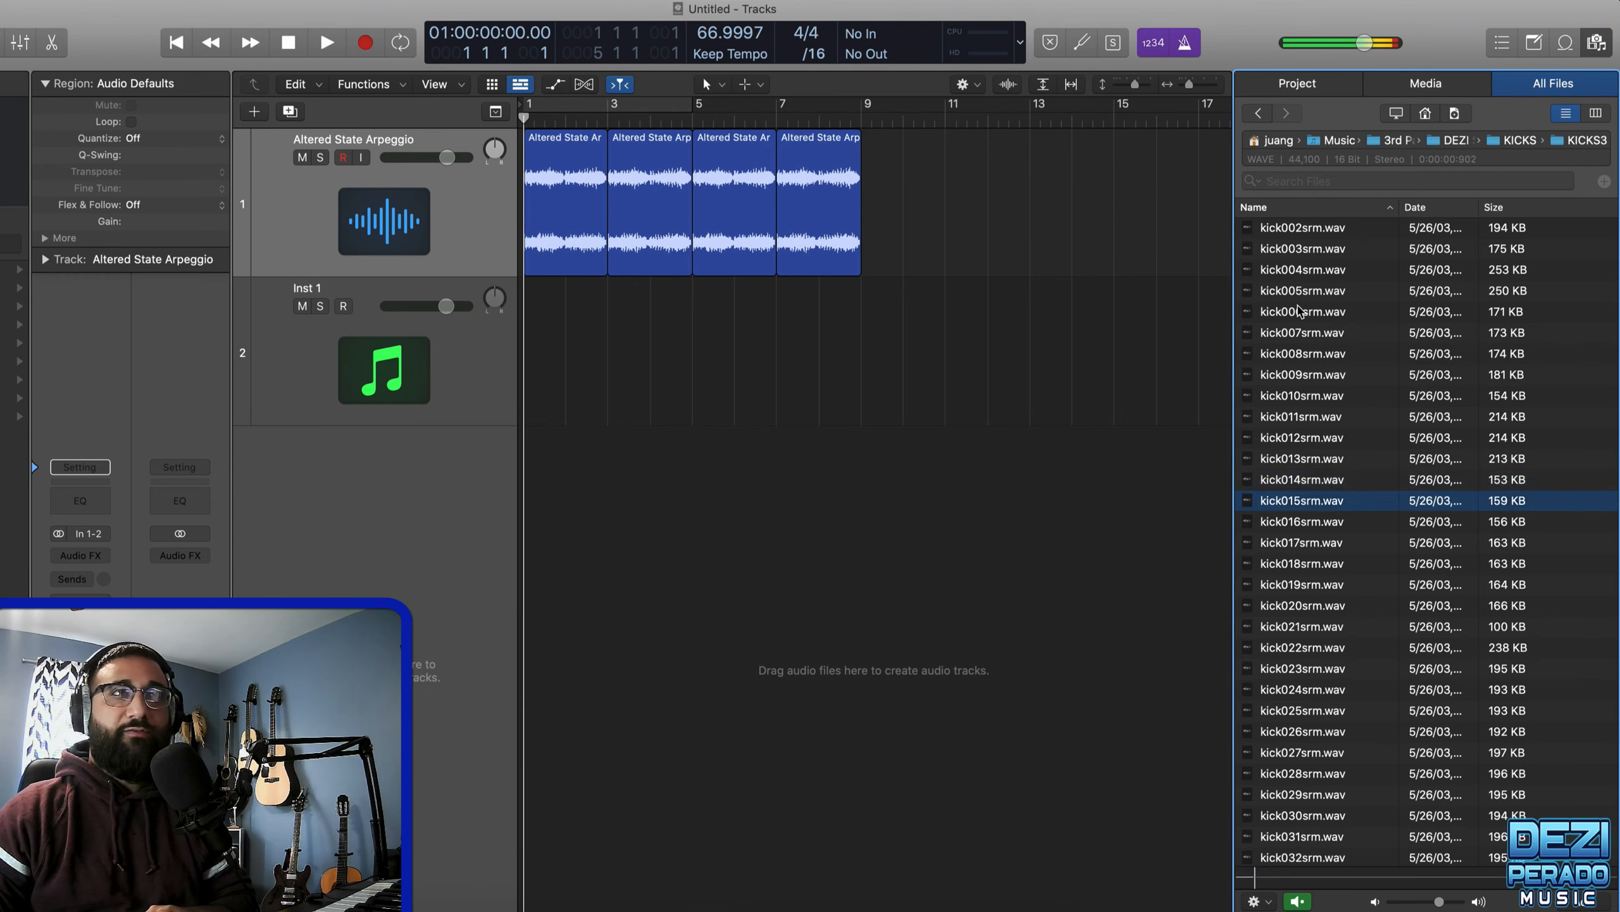
- Create a Drum Machine Designer track from kick019srm.wav, enlarge its window and move it clear of the file browser
left_click(1292, 587)
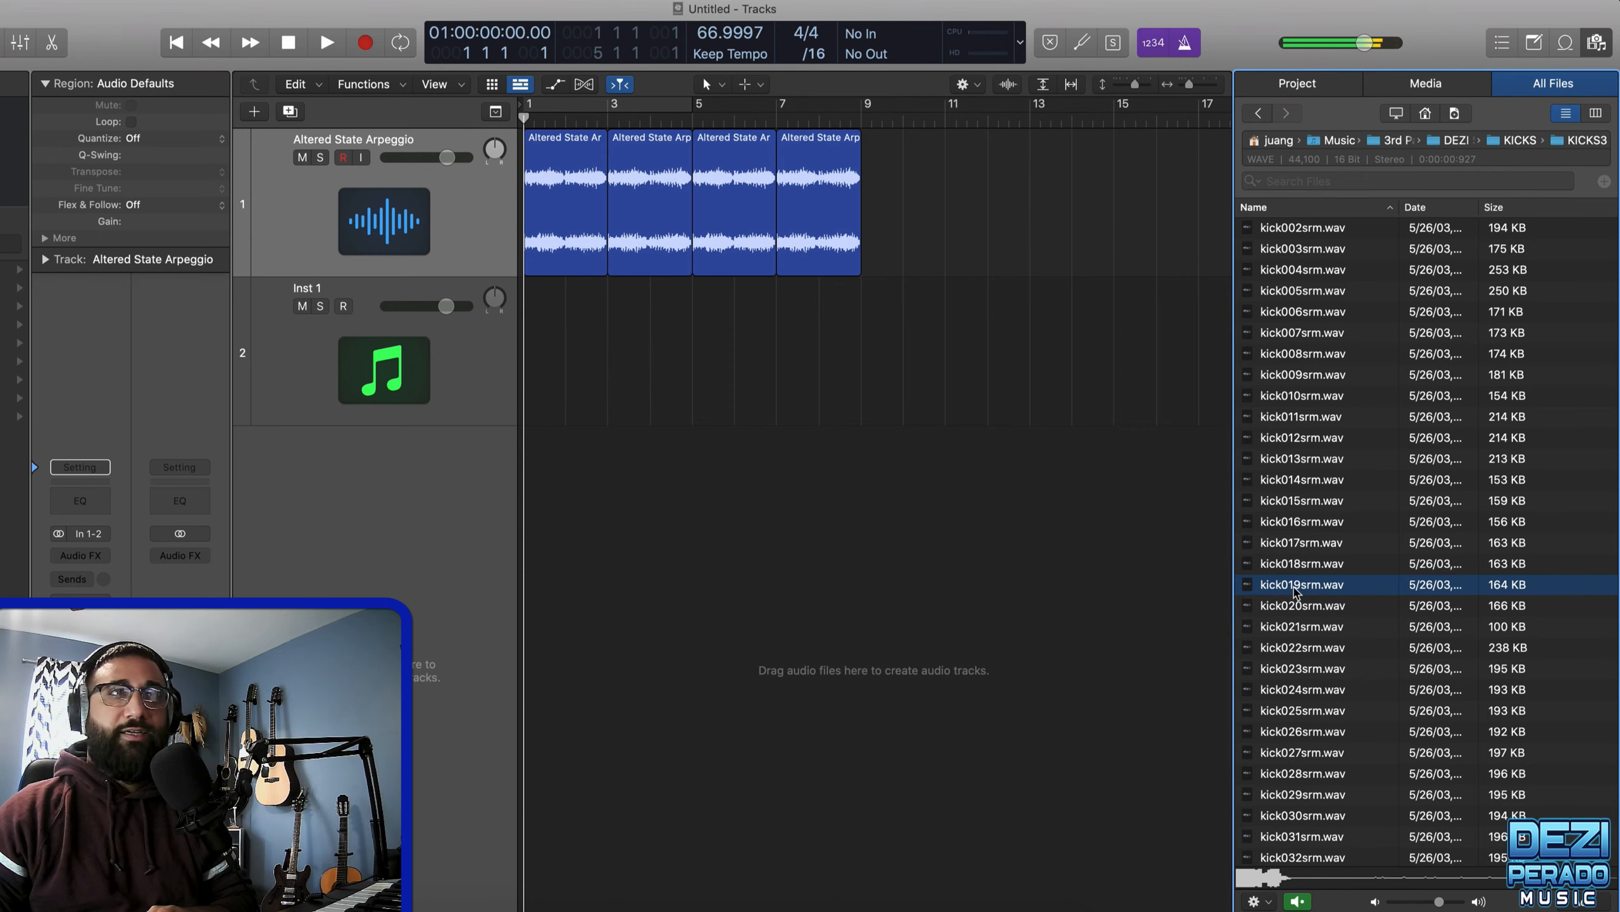
mouse_move(1299, 589)
left_mouse_down()
mouse_move(1118, 463)
mouse_move(799, 438)
mouse_move(383, 492)
mouse_move(459, 516)
mouse_move(465, 489)
mouse_move(440, 509)
mouse_move(361, 515)
mouse_move(427, 516)
left_mouse_up()
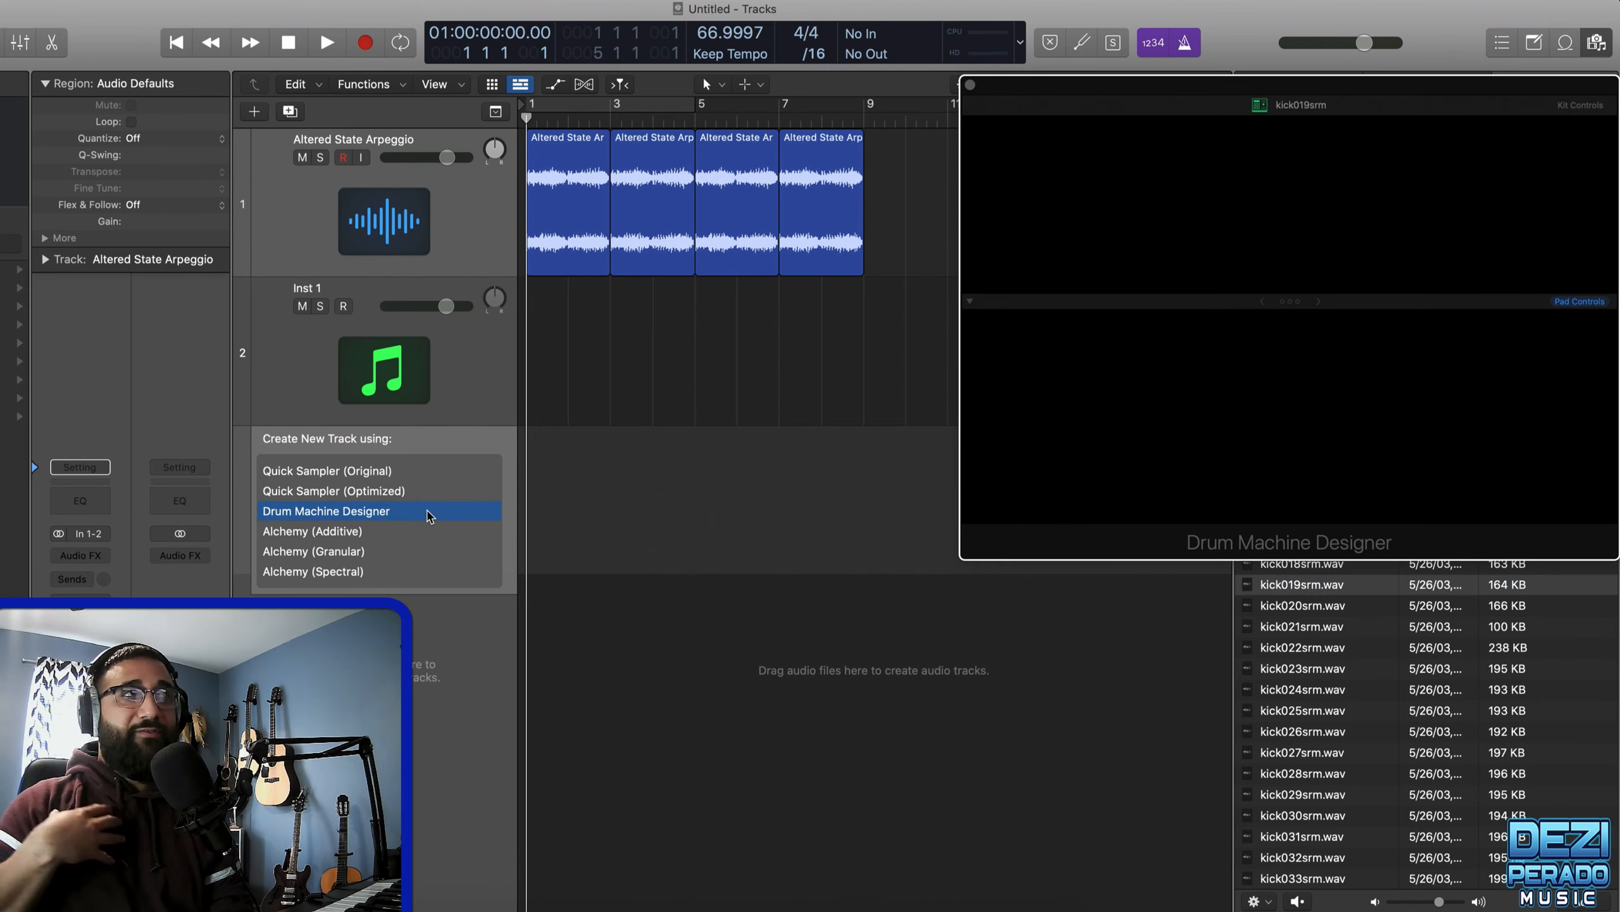
left_click_drag(1123, 96, 712, 66)
left_click_drag(1209, 526, 1396, 649)
mouse_move(677, 295)
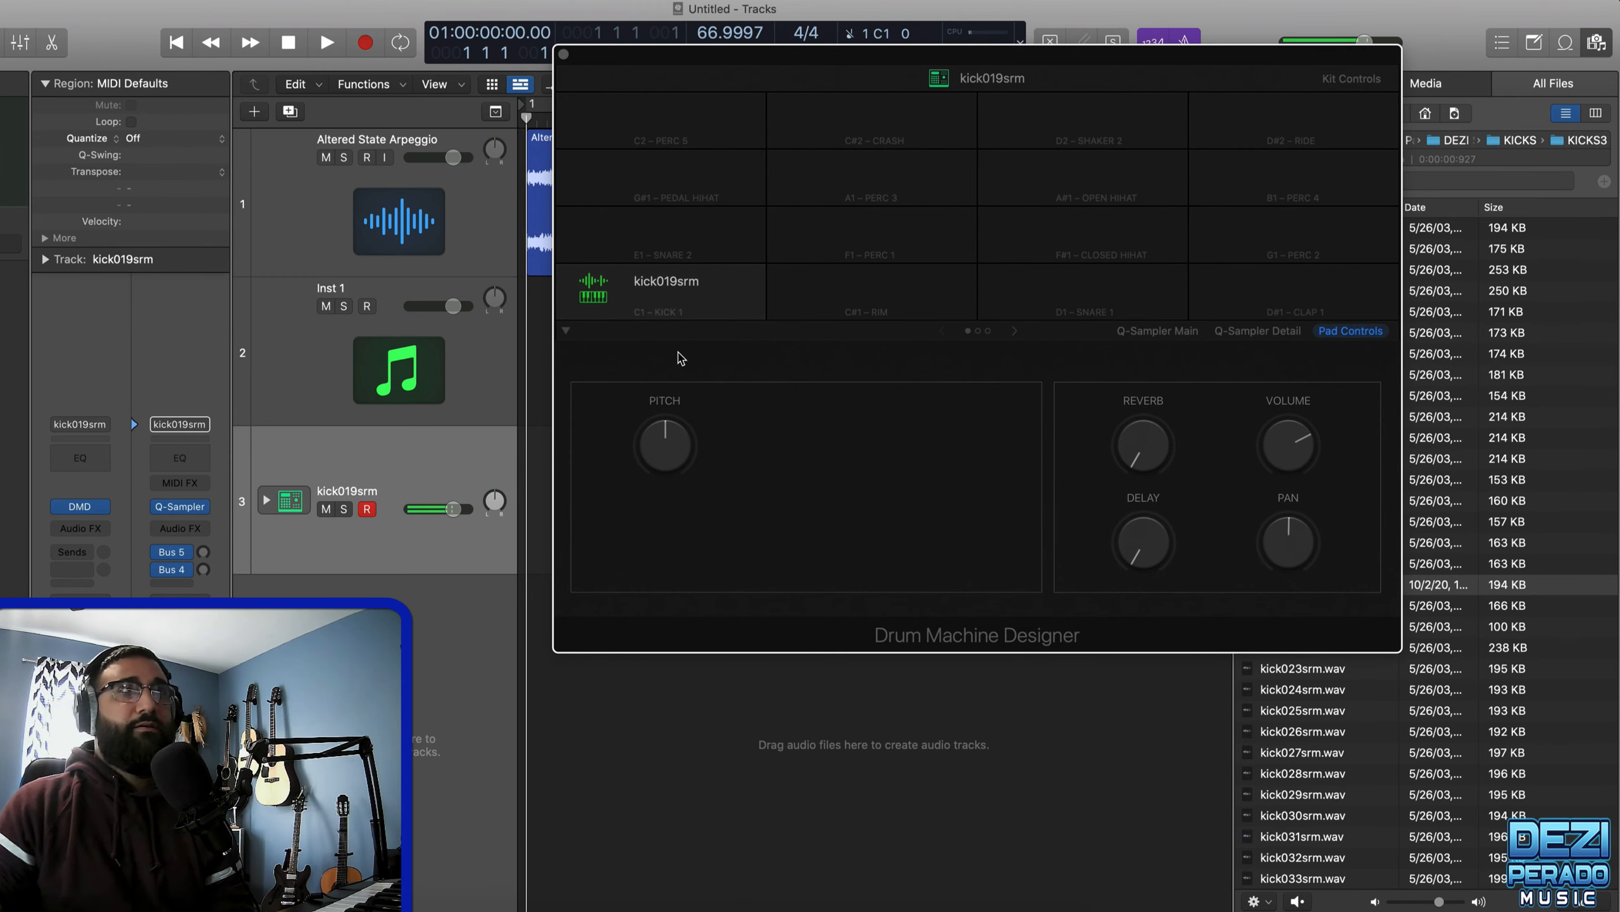
left_click_drag(883, 66, 394, 102)
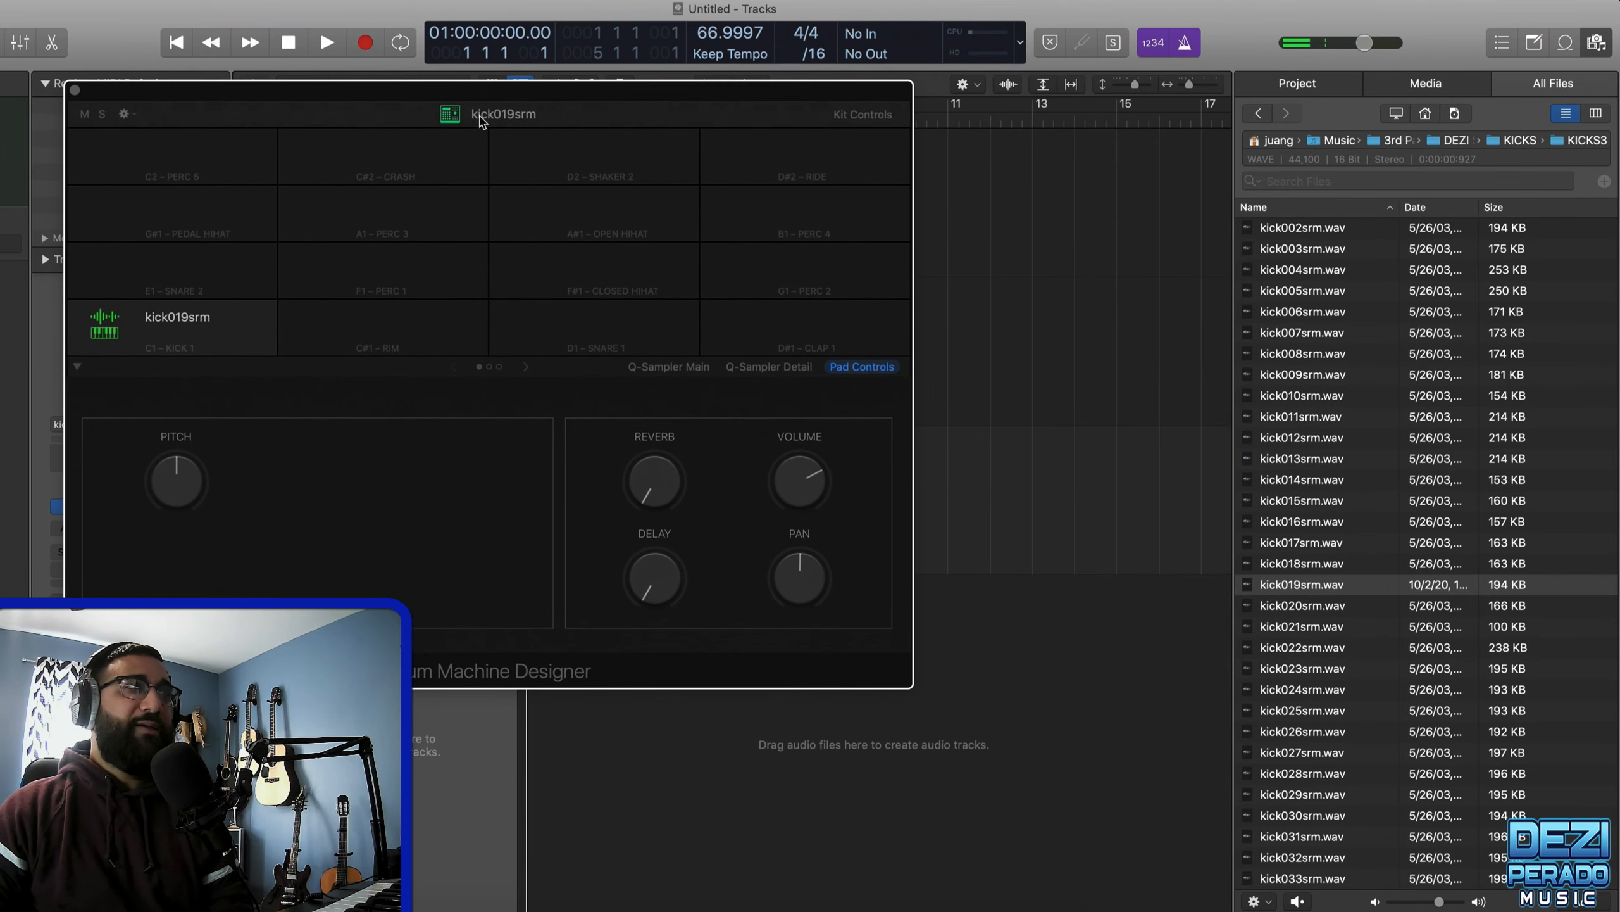
- Load KIT_5-Snare11.wav from the SNARES2 folder in DEZI STAPLES > SNARES onto the C#1 Rim pad
left_click(1258, 114)
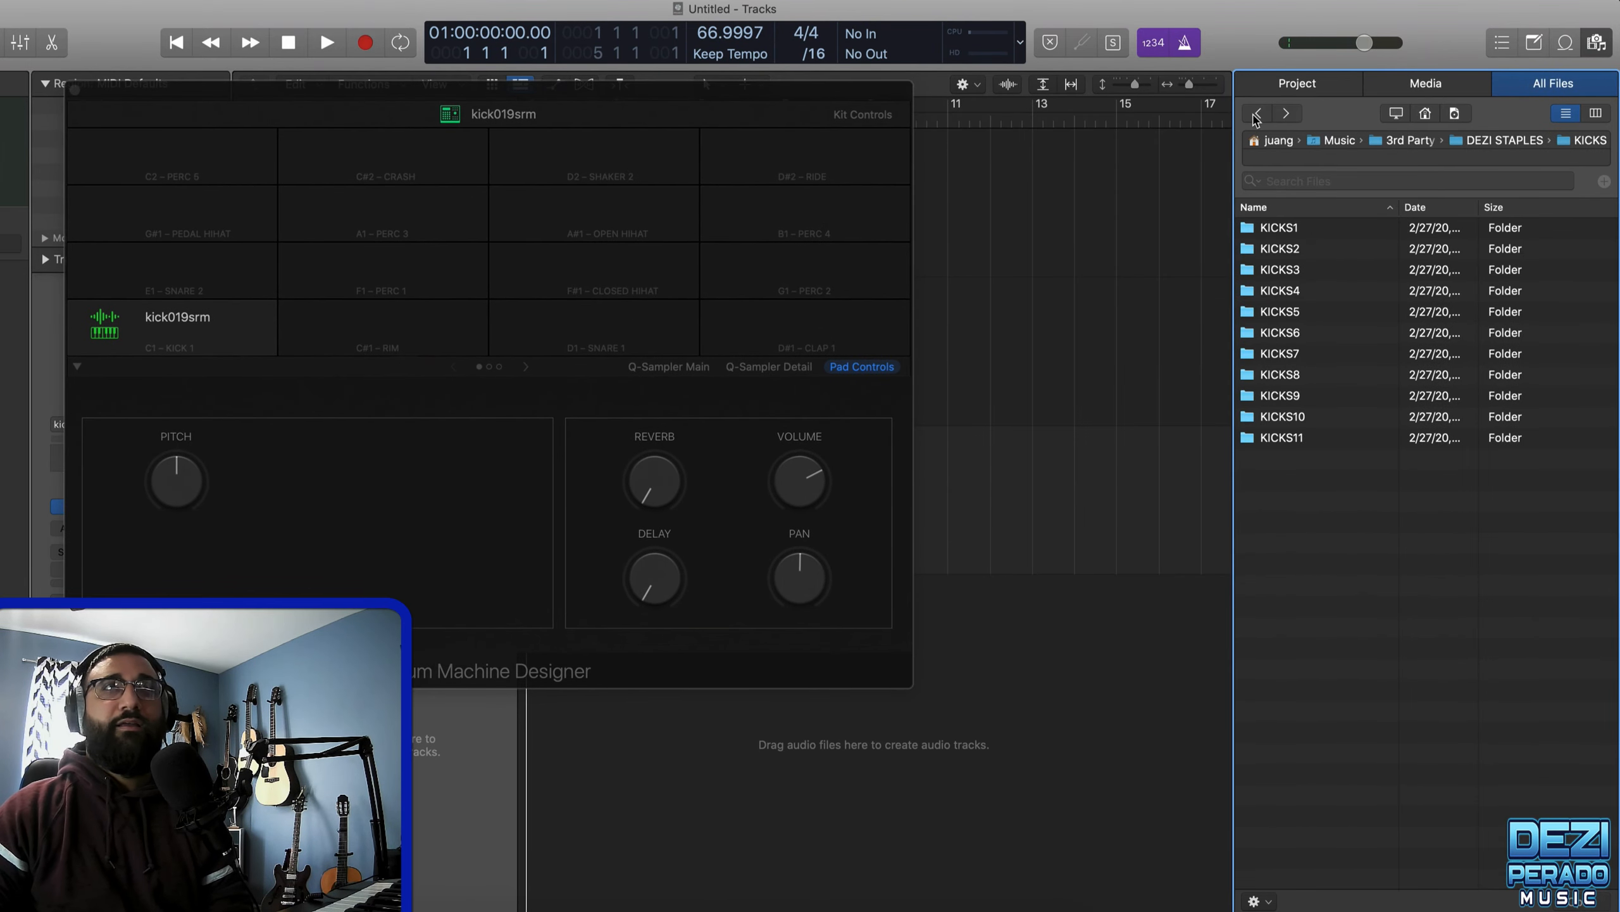
left_click(1259, 116)
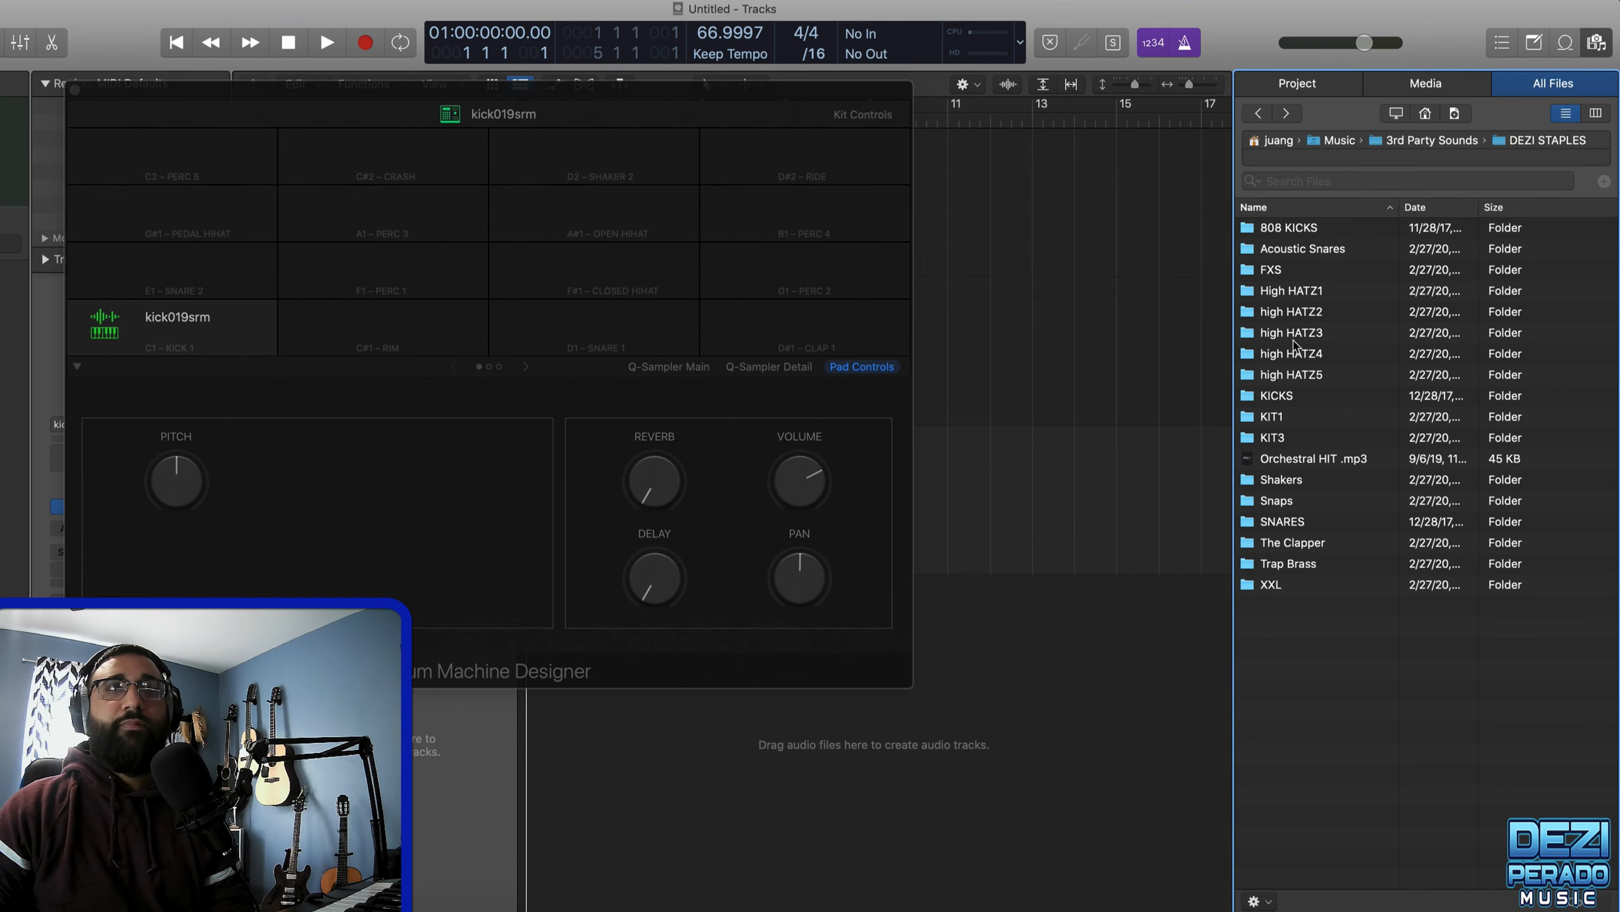
double_click(1273, 523)
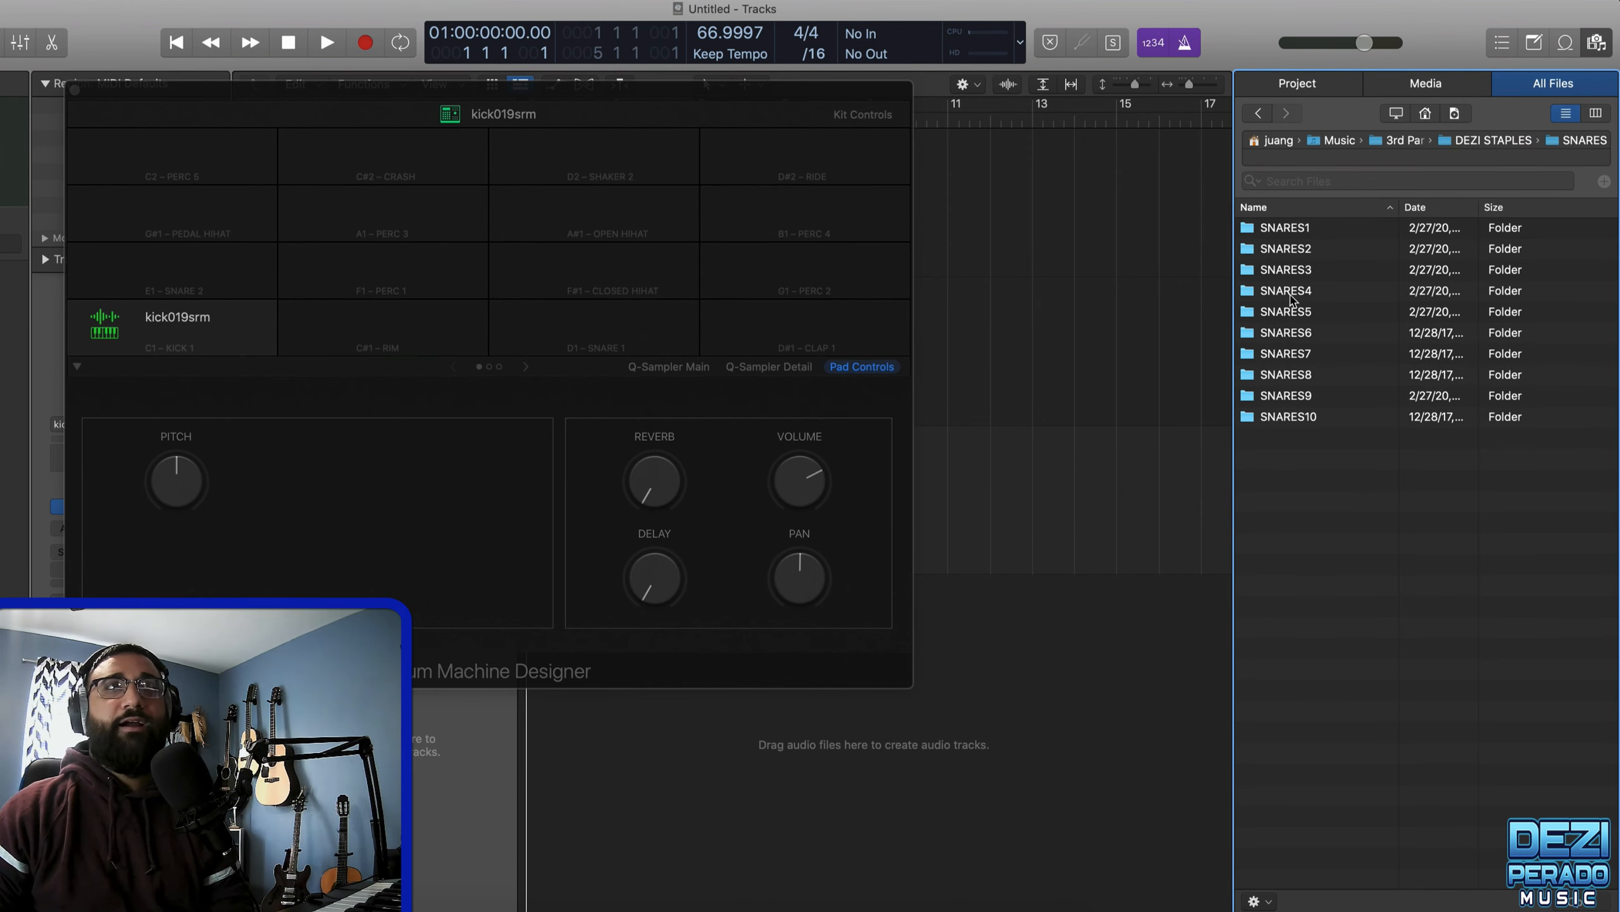
double_click(1270, 255)
left_click(1282, 269)
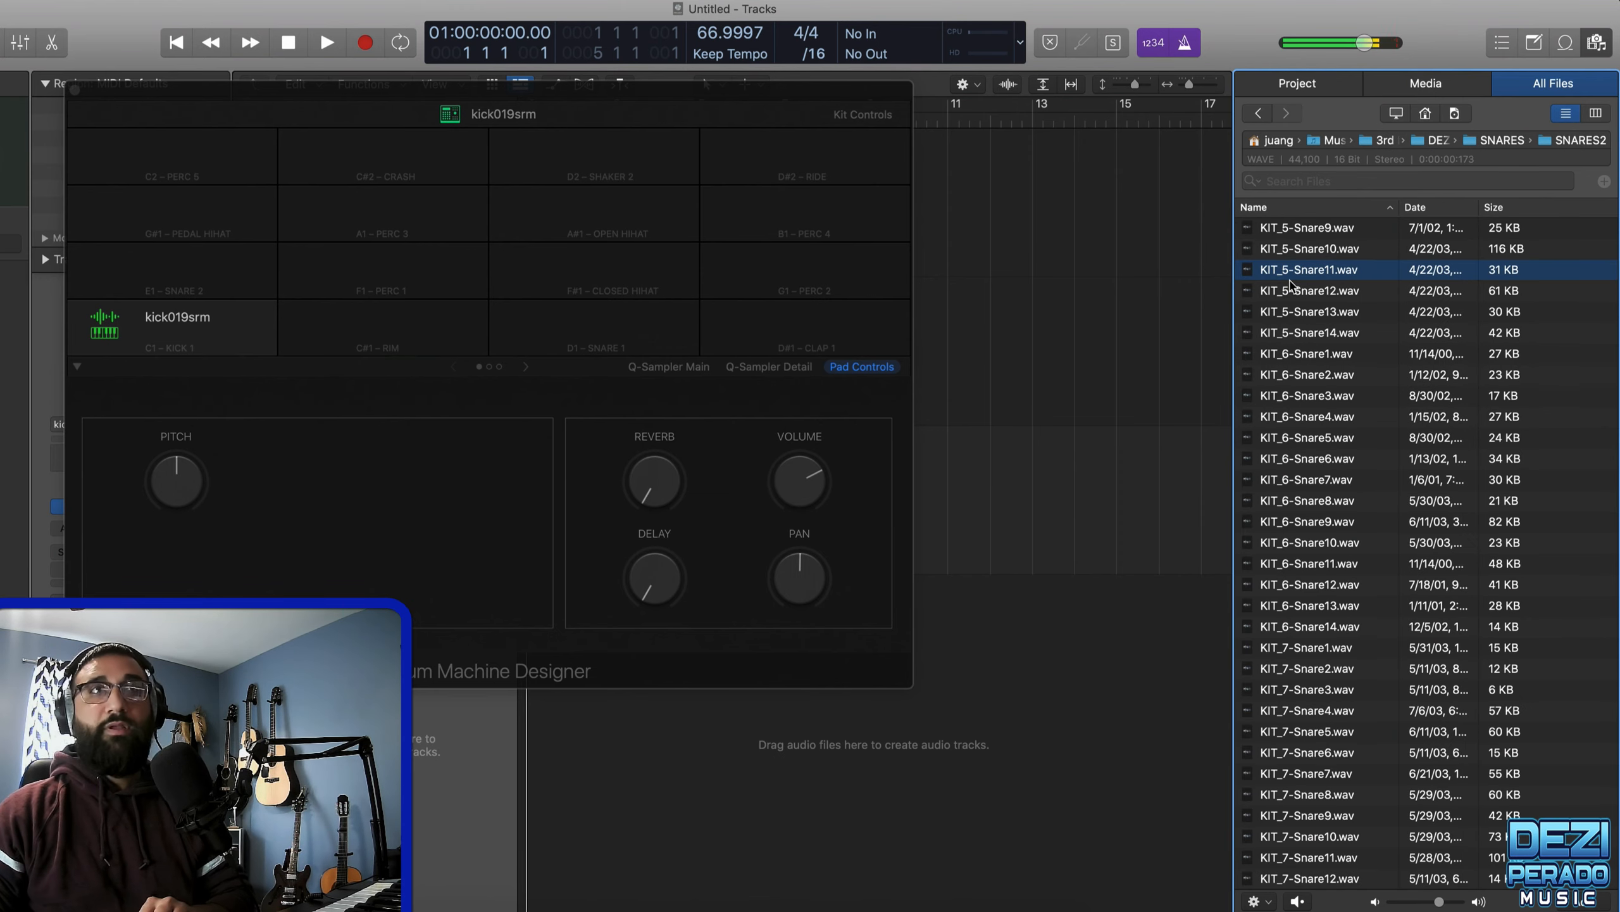
left_click(1287, 293)
left_click(1287, 269)
left_click_drag(1287, 270, 445, 336)
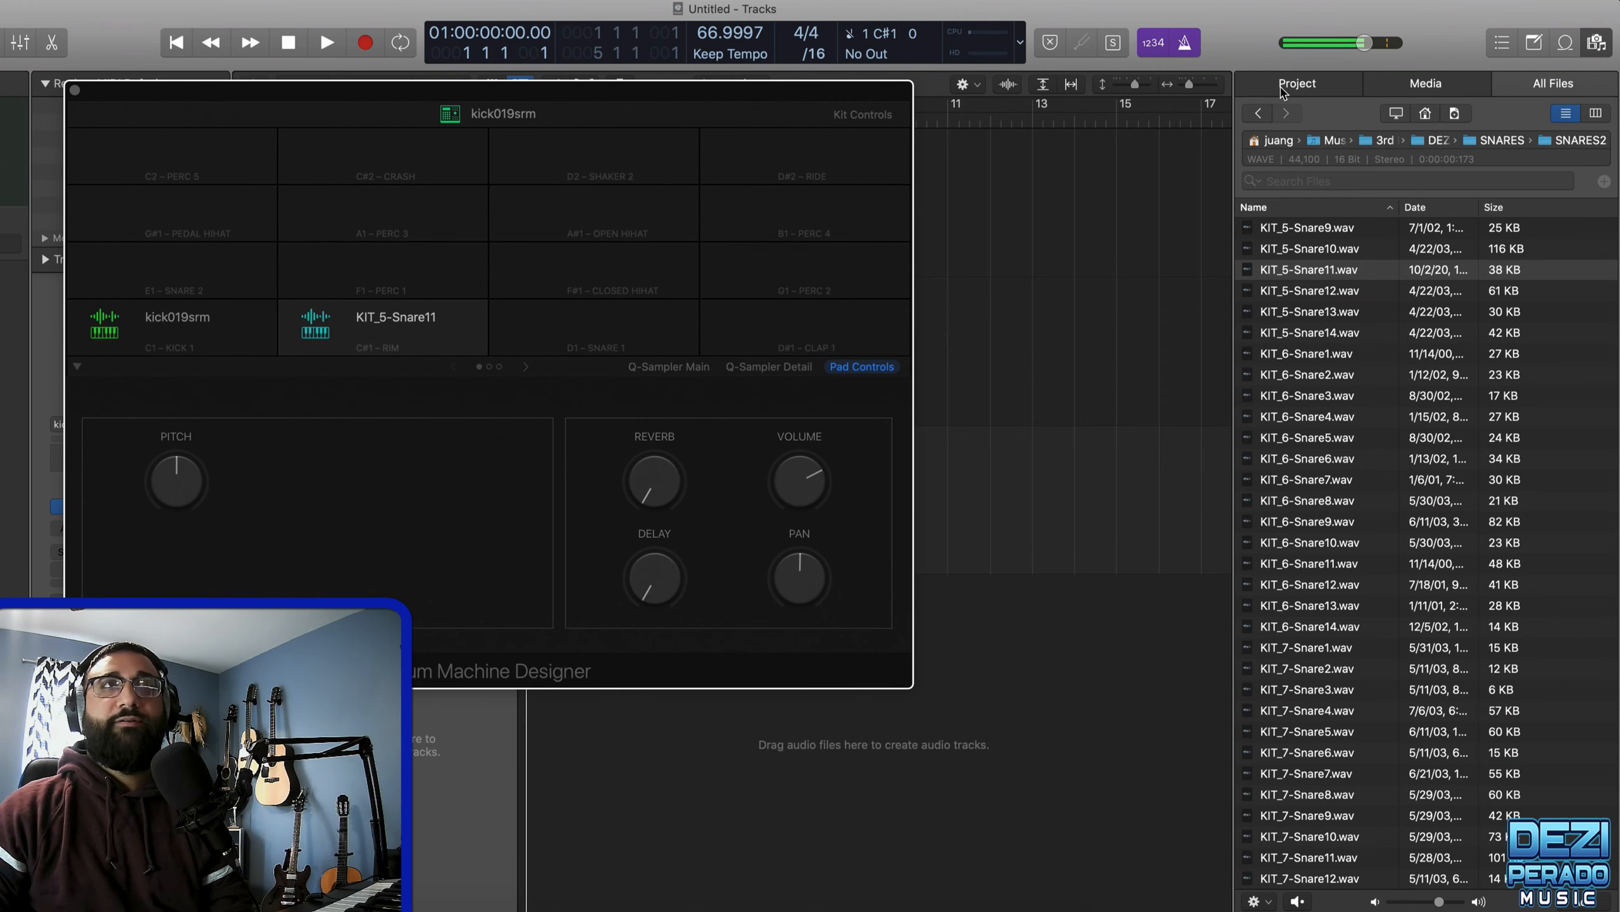
- Audition hi-hats in the High HATZ1 folder of DEZI STAPLES and load 51.4 HAT H.wav onto the D#1 Clap 1 pad
left_click(1260, 114)
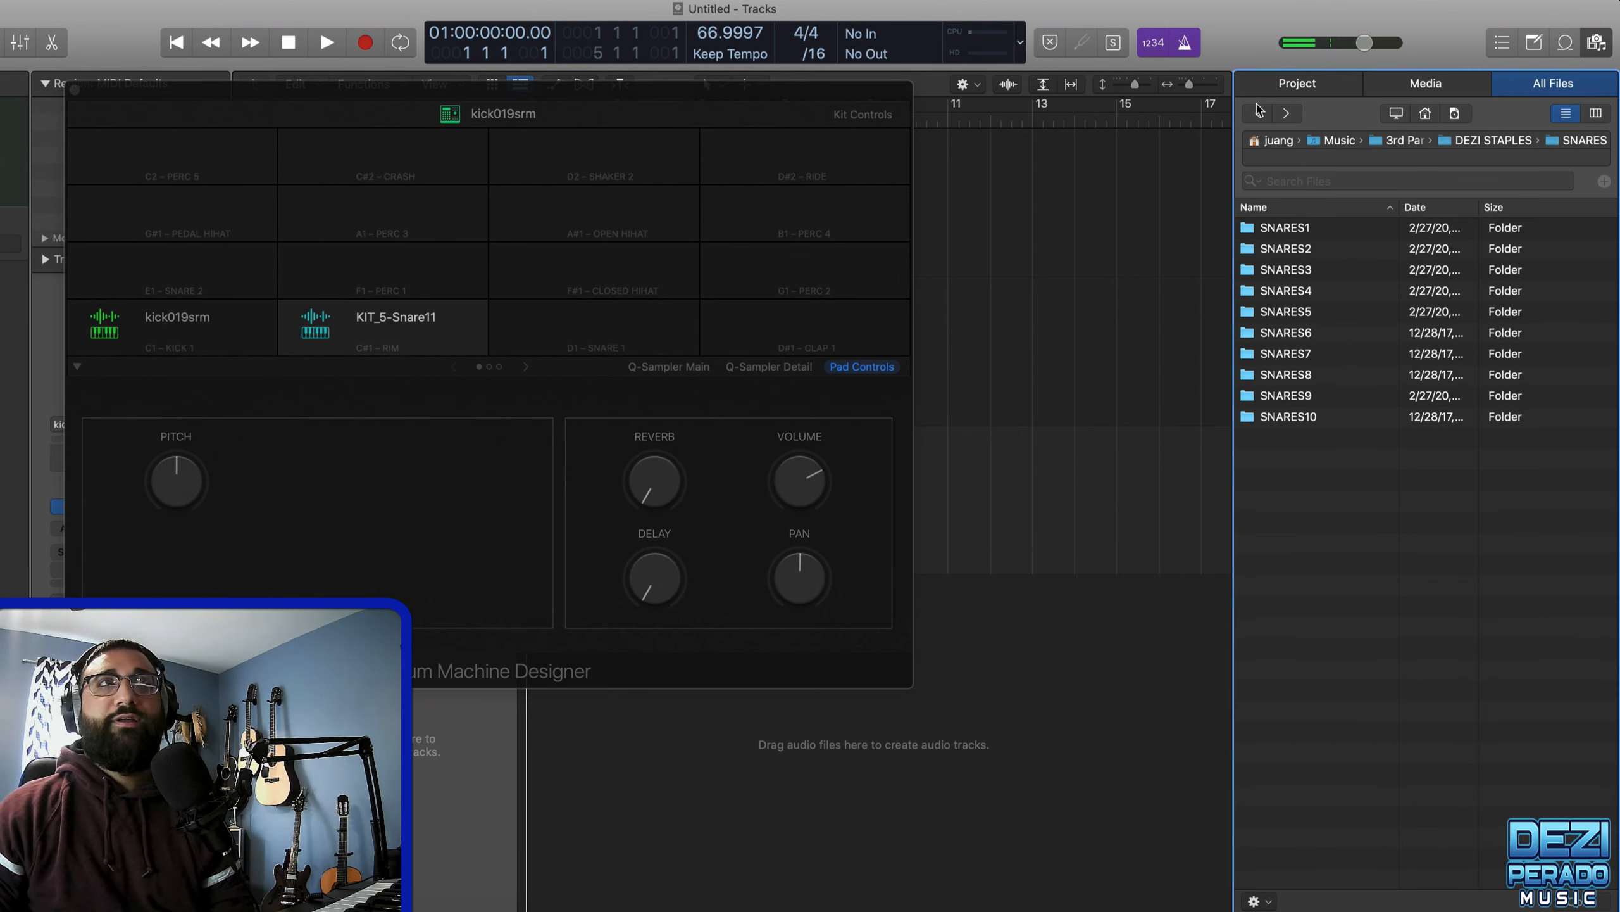
left_click(1259, 113)
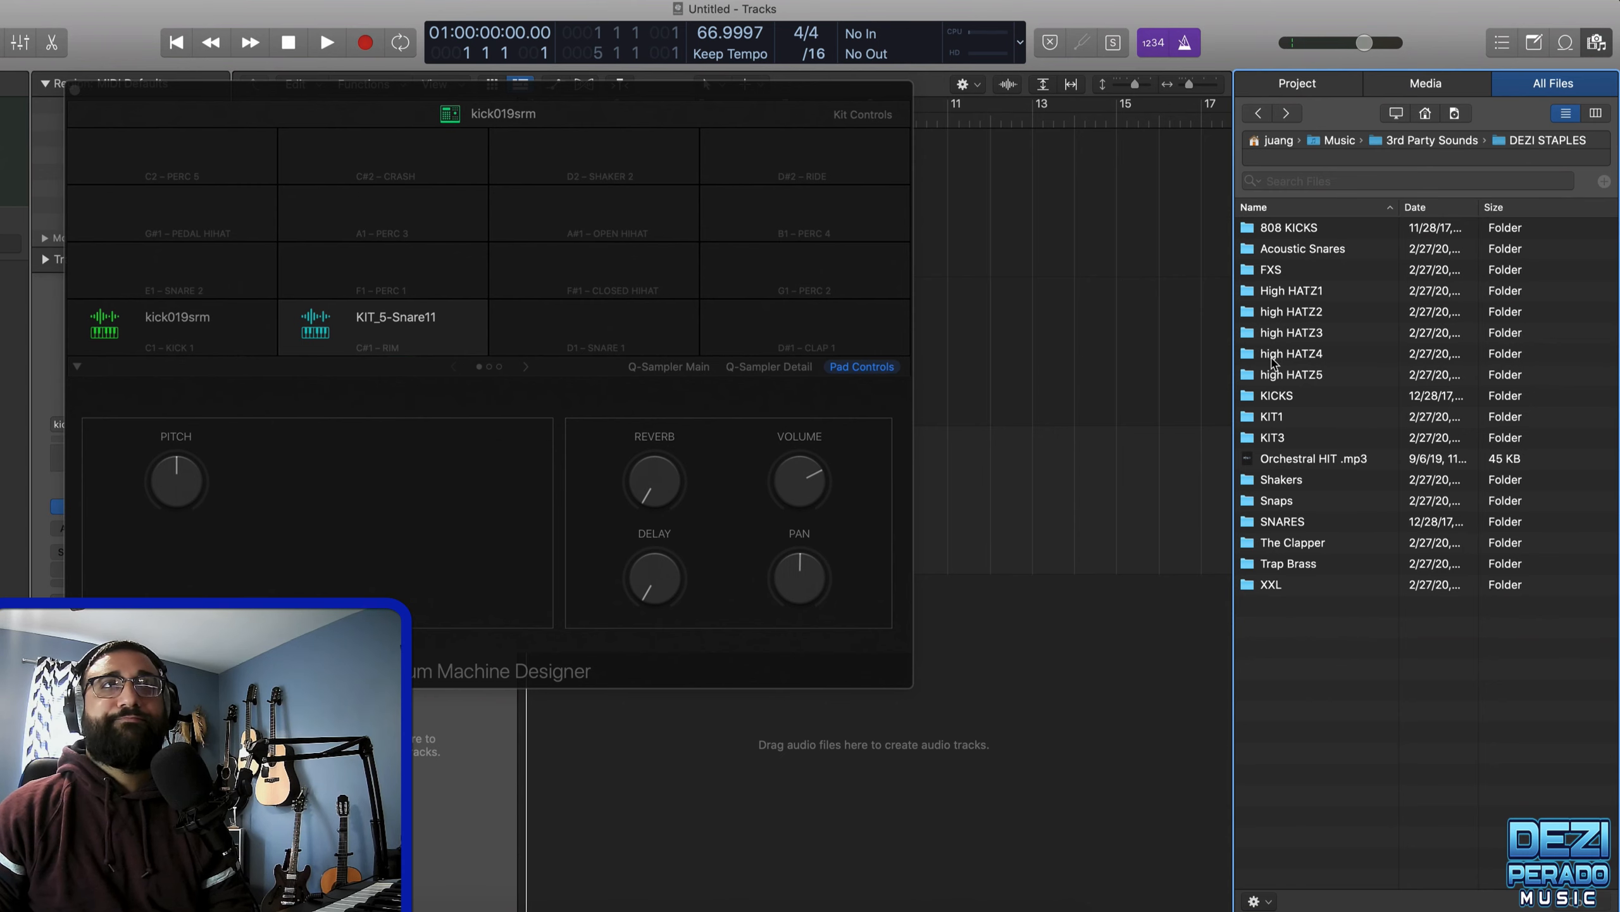
left_click(1276, 332)
double_click(1278, 293)
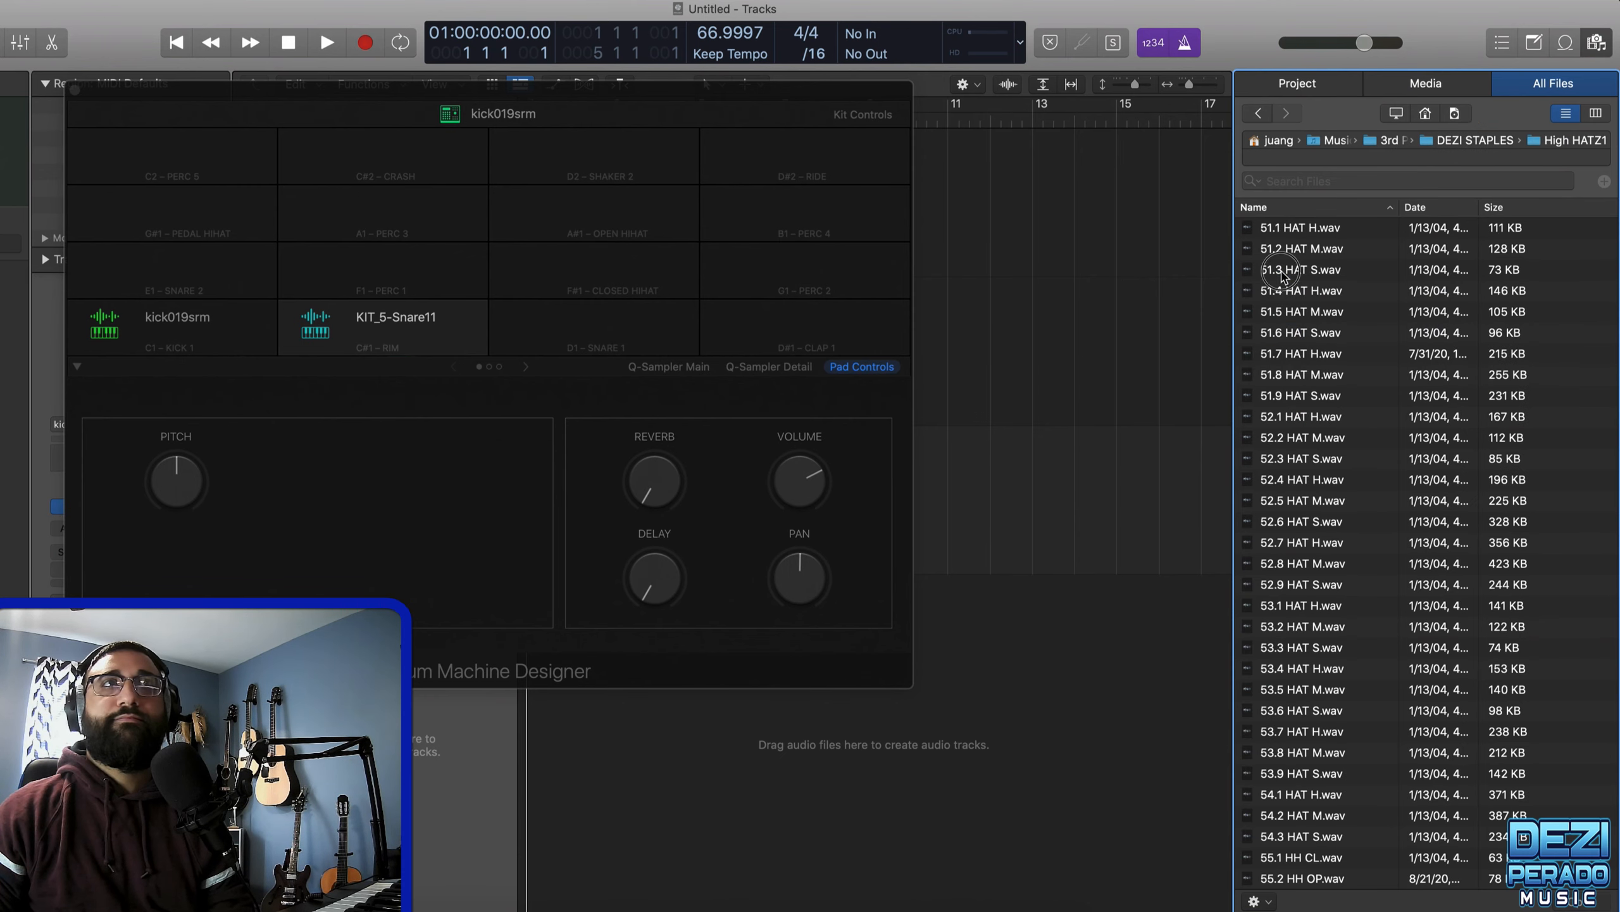
left_click(1284, 275)
key("Down")
key("Down")
key("Down")
key("Up")
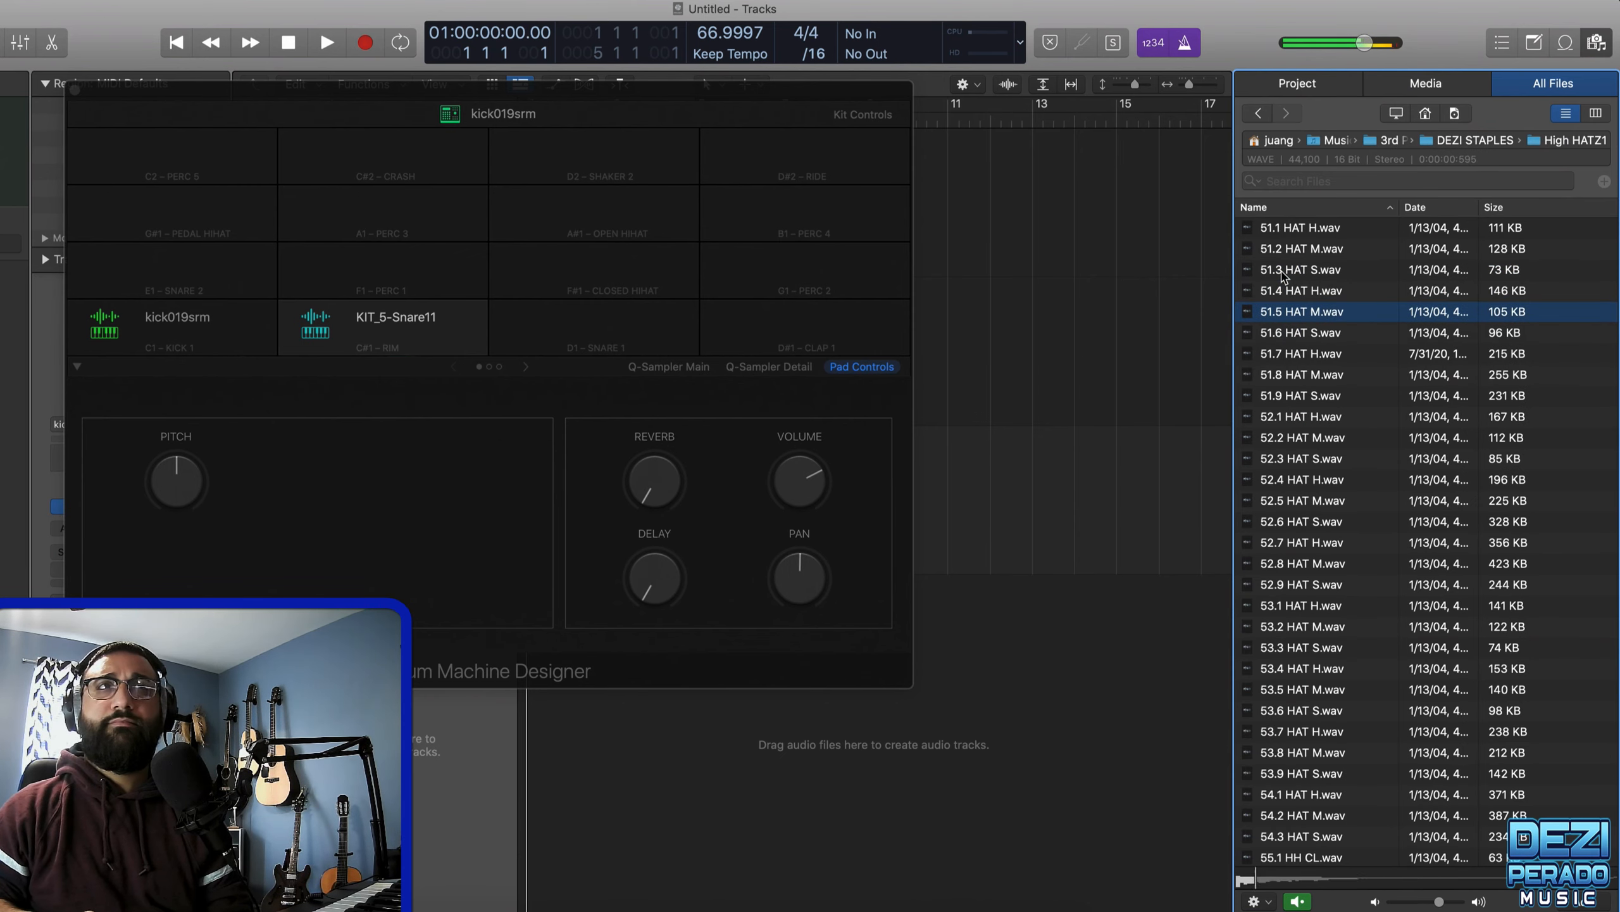
key("Up")
key("Down")
key("Up")
left_click_drag(1290, 293, 831, 335)
- Audition more hi-hat samples in the High HATZ1 folder, from 51.7 HAT H.wav down to 57.4 HH PS.wav
left_click(1296, 365)
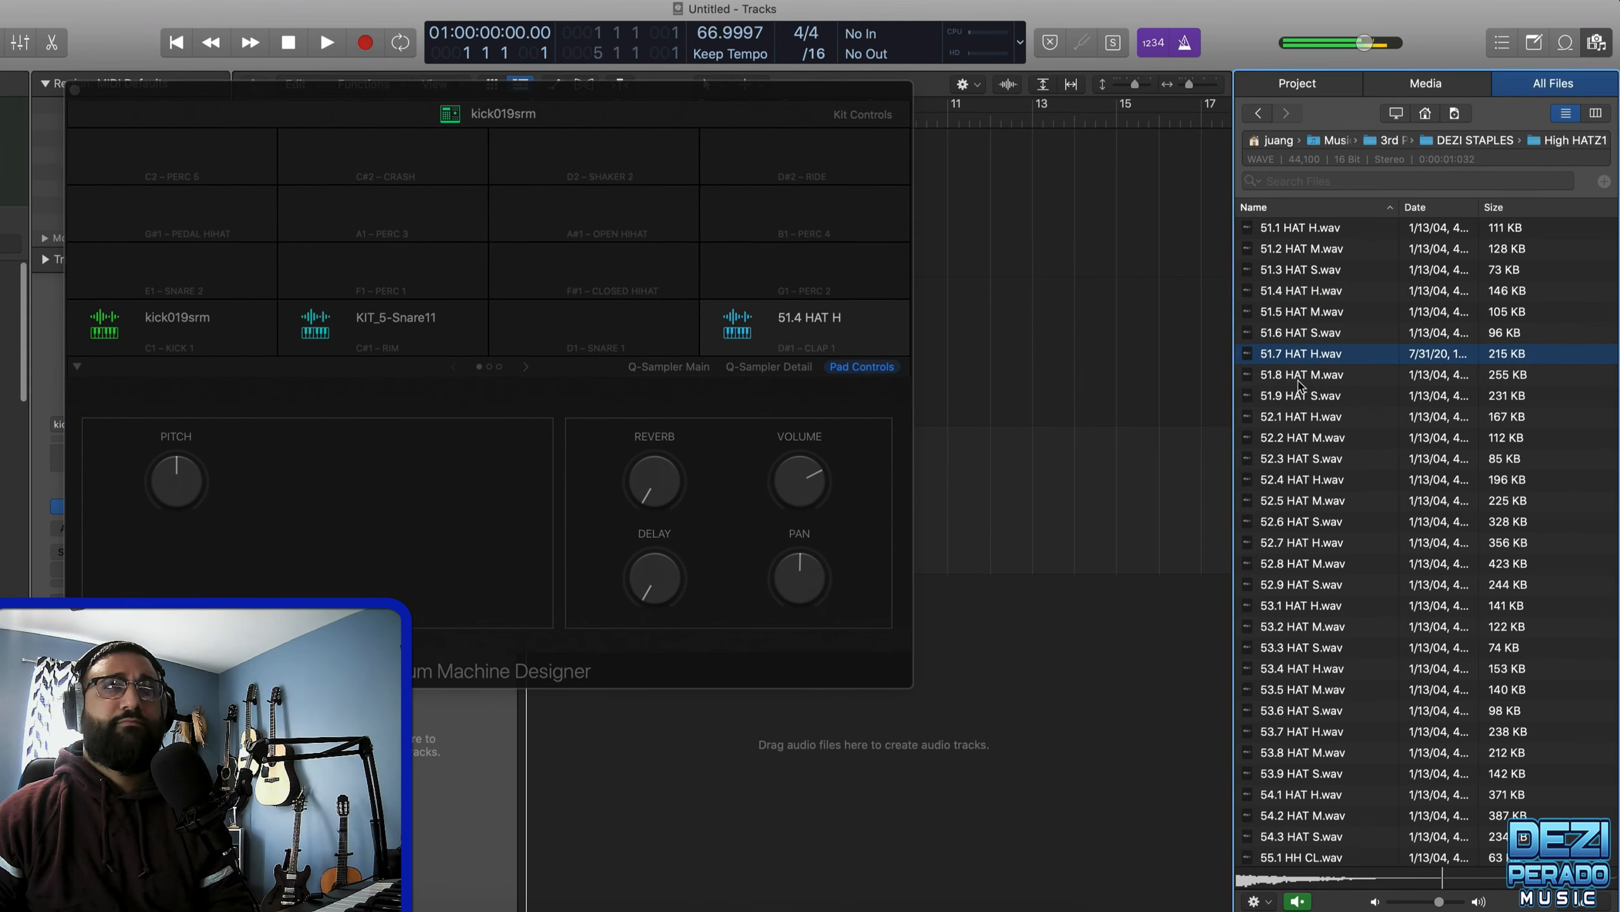
key("Down")
key("Down")
key("Down")
left_click(1296, 577)
key("Down")
key("Down")
key("Down")
key("Down")
key("Down")
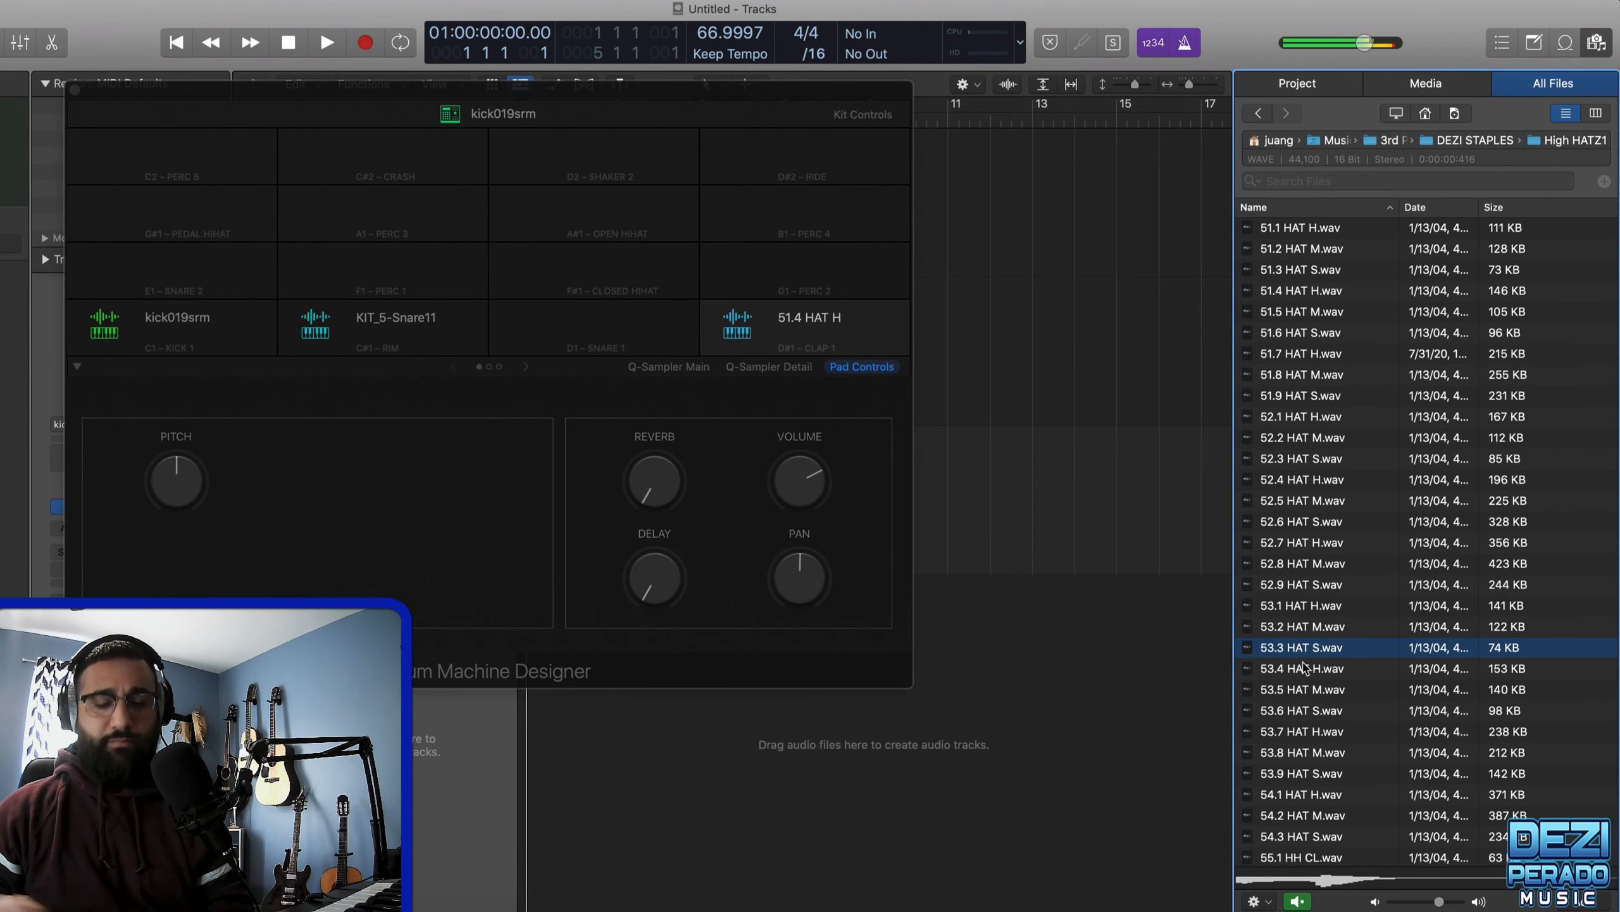
key("Down")
key("Down")
key("Down")
key("Down")
key("Down")
key("Down")
key("Down")
key("Down")
key("Down")
key("Down")
key("Down")
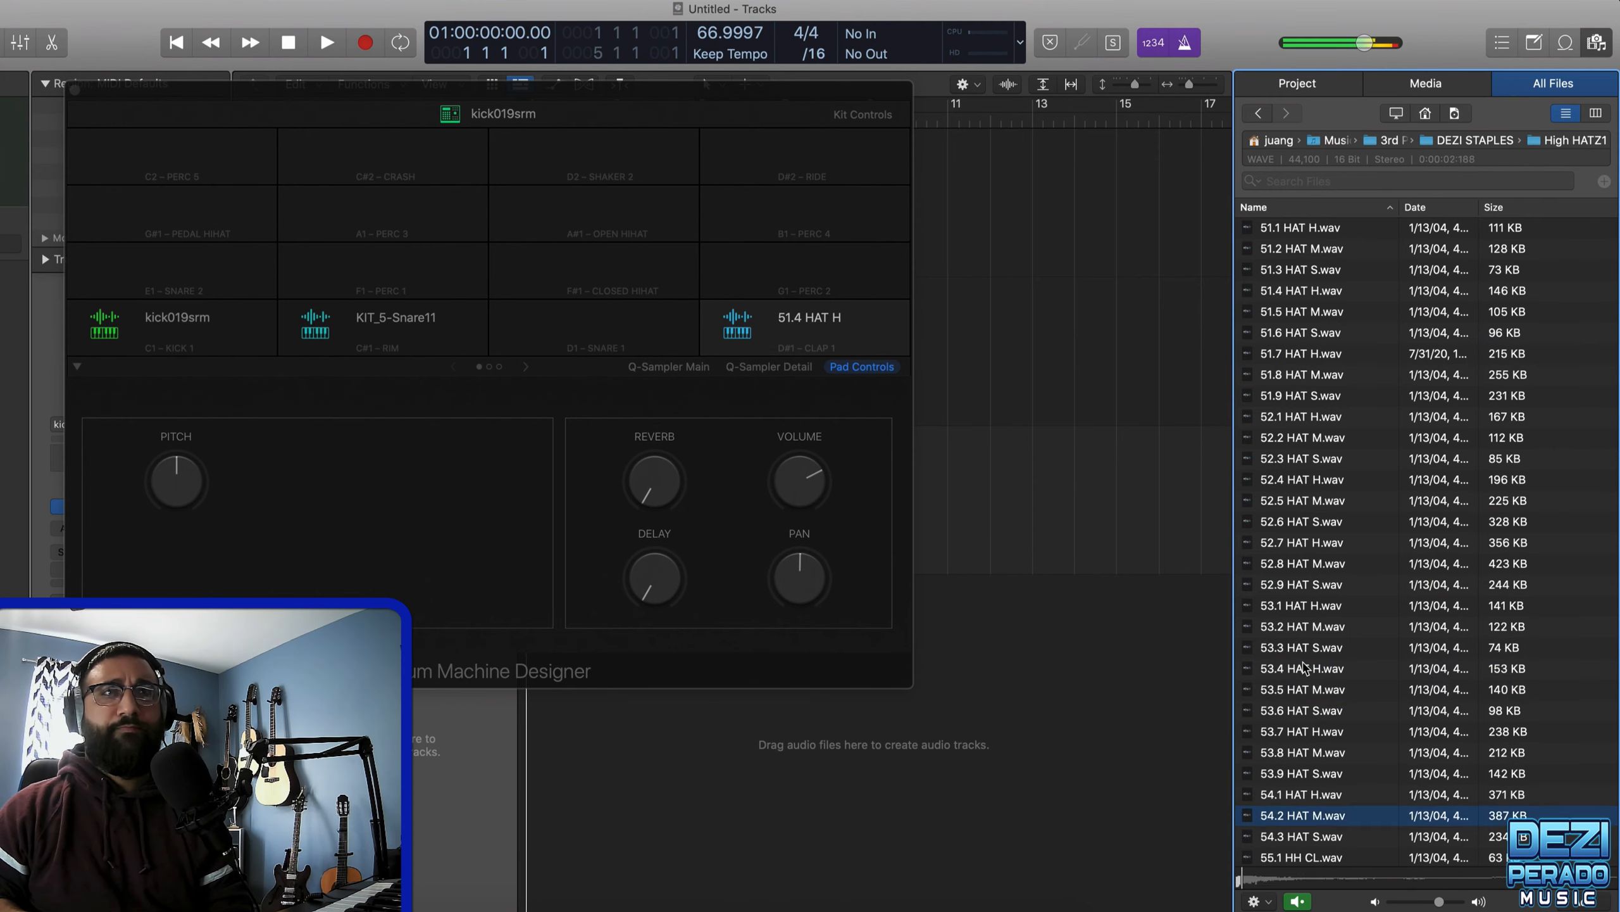
key("Down")
key("Down")
key("Down")
key("Down")
key("Down")
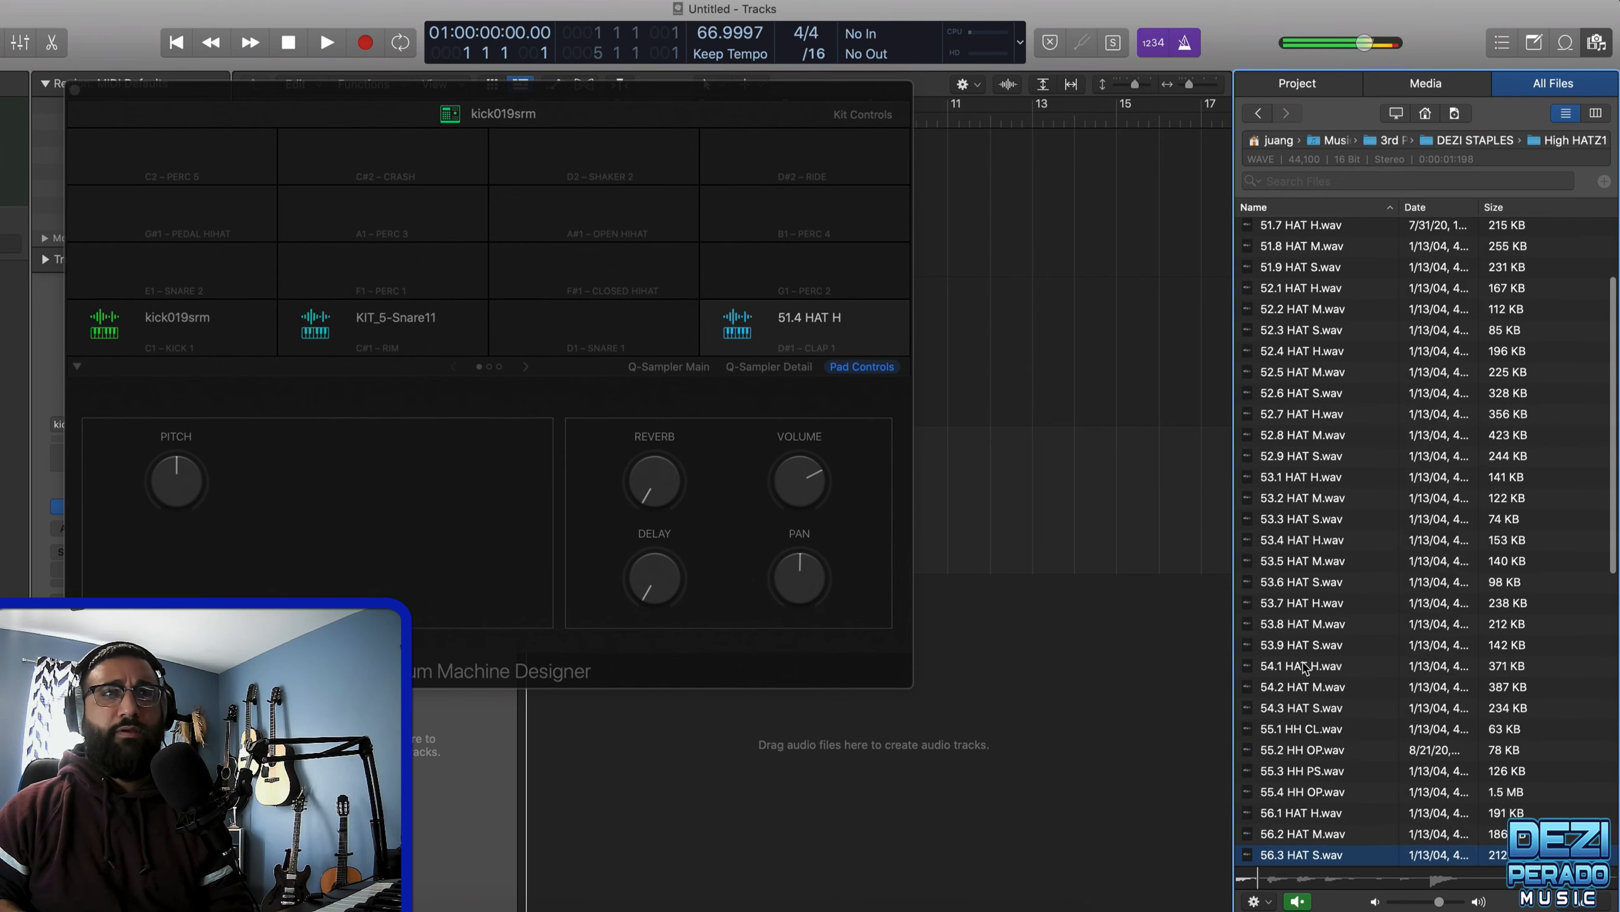
key("Down")
key("Down")
key("Down")
key("Down")
key("Down")
key("Down")
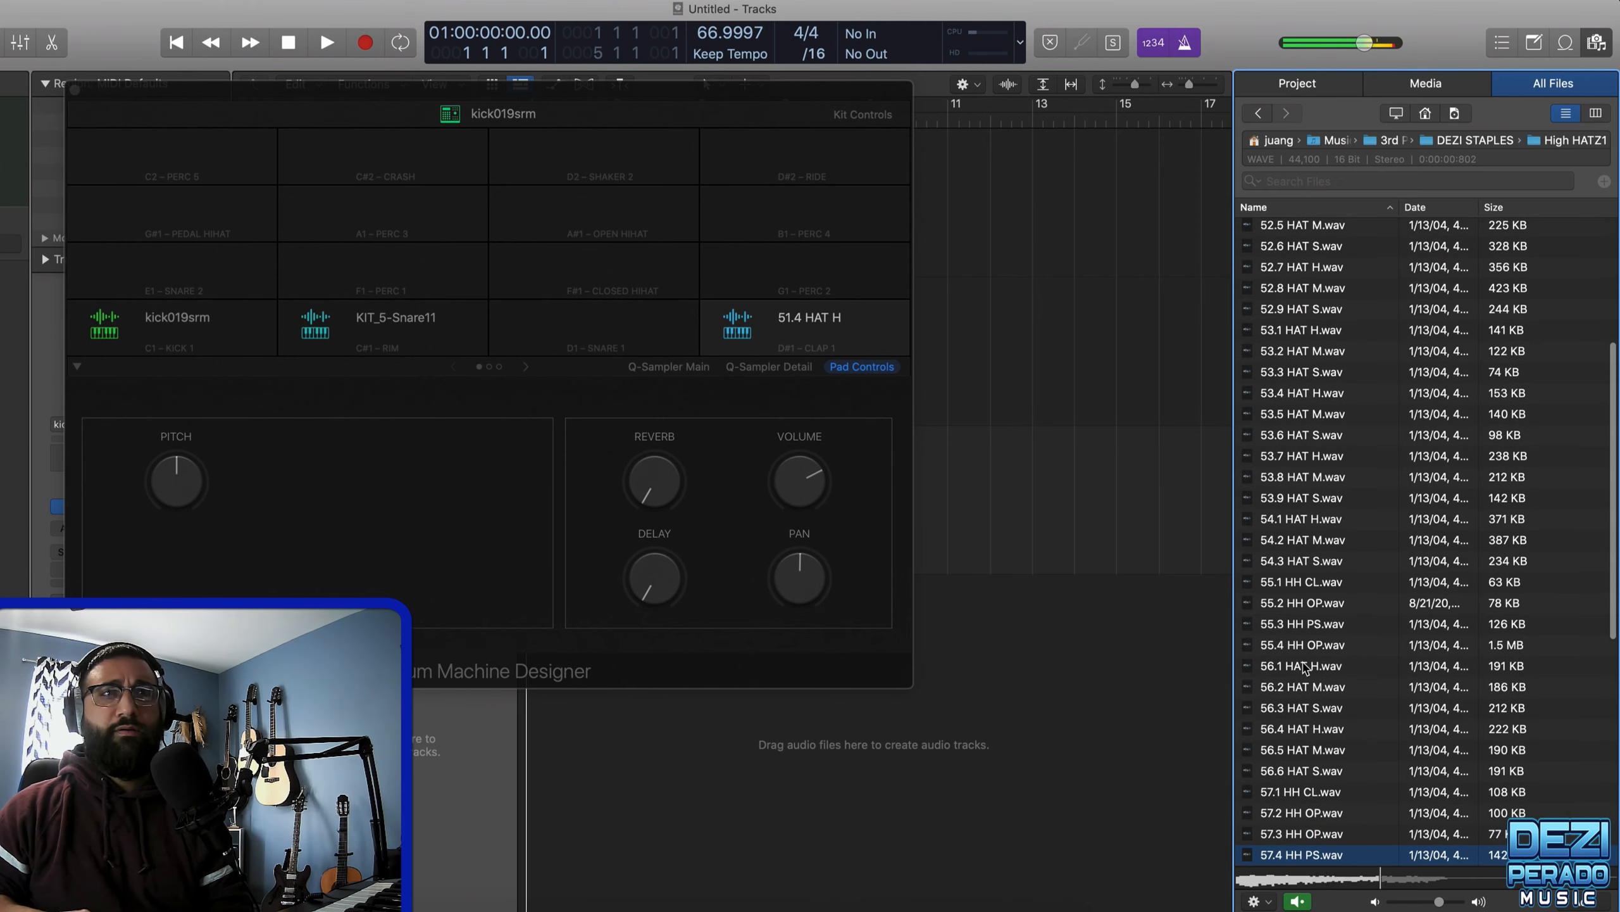
- Audition the first hi-hats in the High HATZ1 folder of DEZI STAPLES and load 51.2 HAT M.wav onto the D1 Snare 1 pad
left_click(1259, 112)
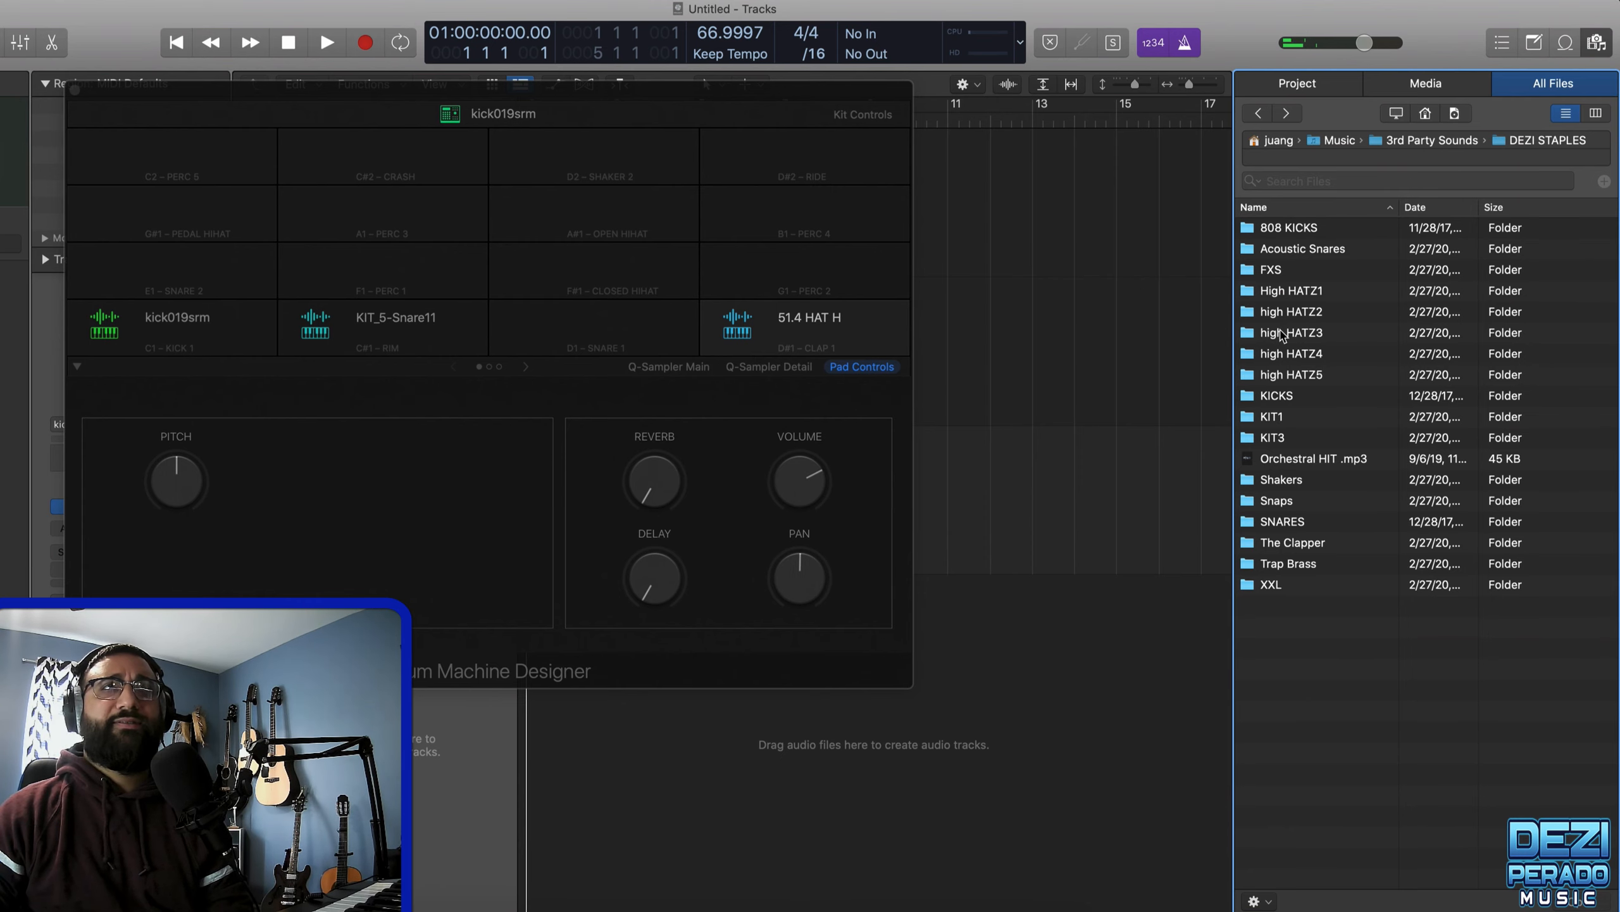
double_click(1278, 294)
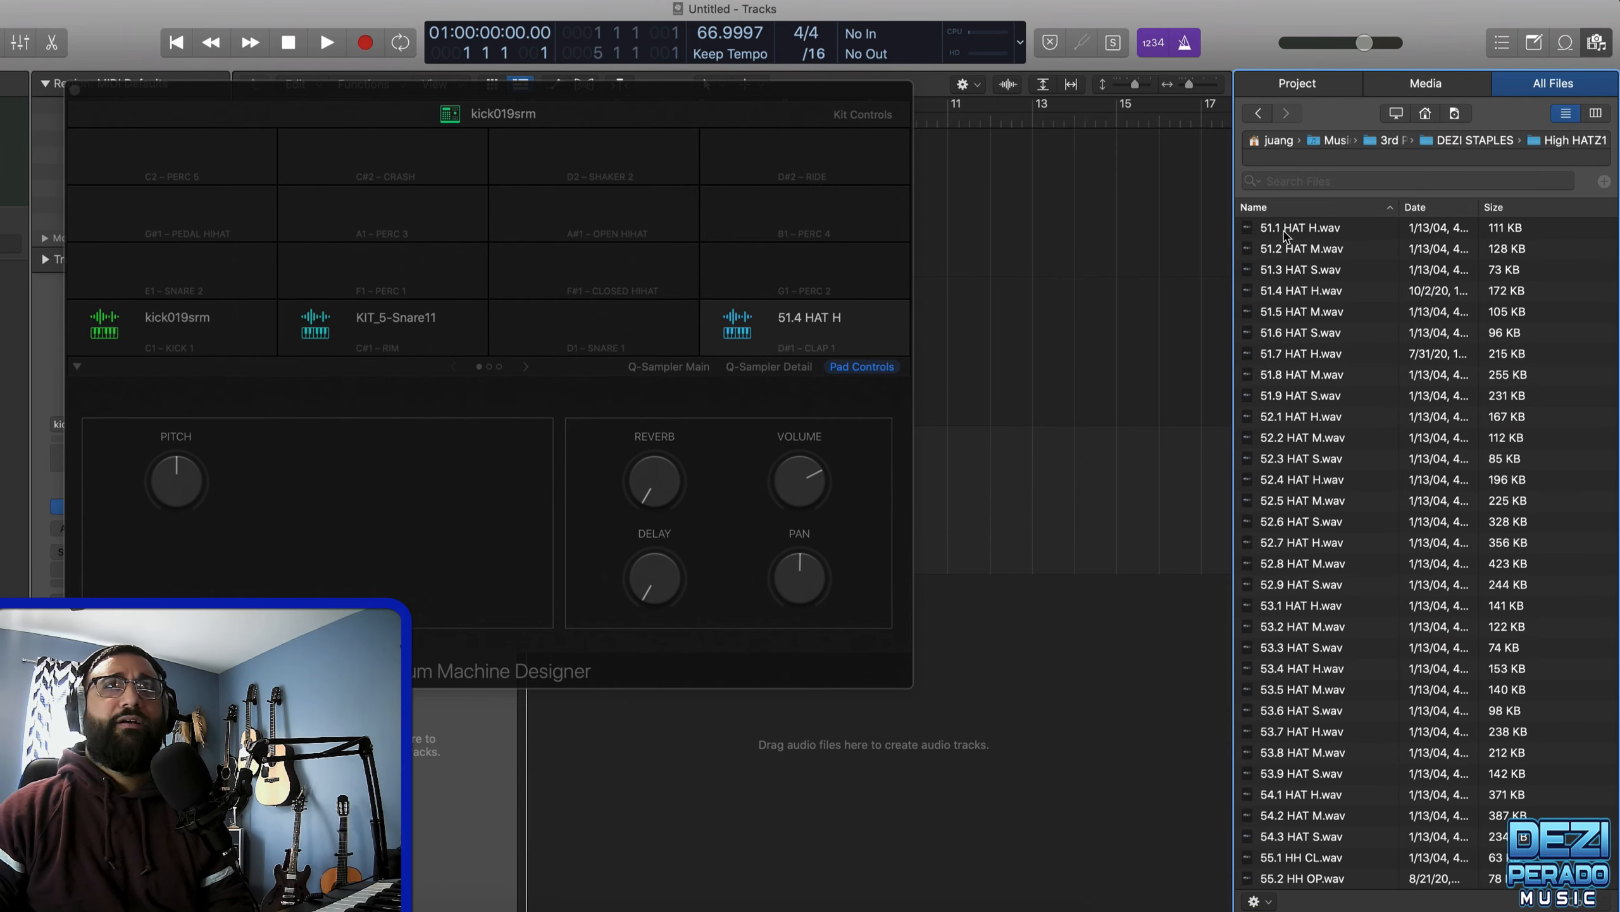
left_click(1285, 231)
key("Down")
key("Down")
key("Up")
left_click_drag(1289, 248, 622, 319)
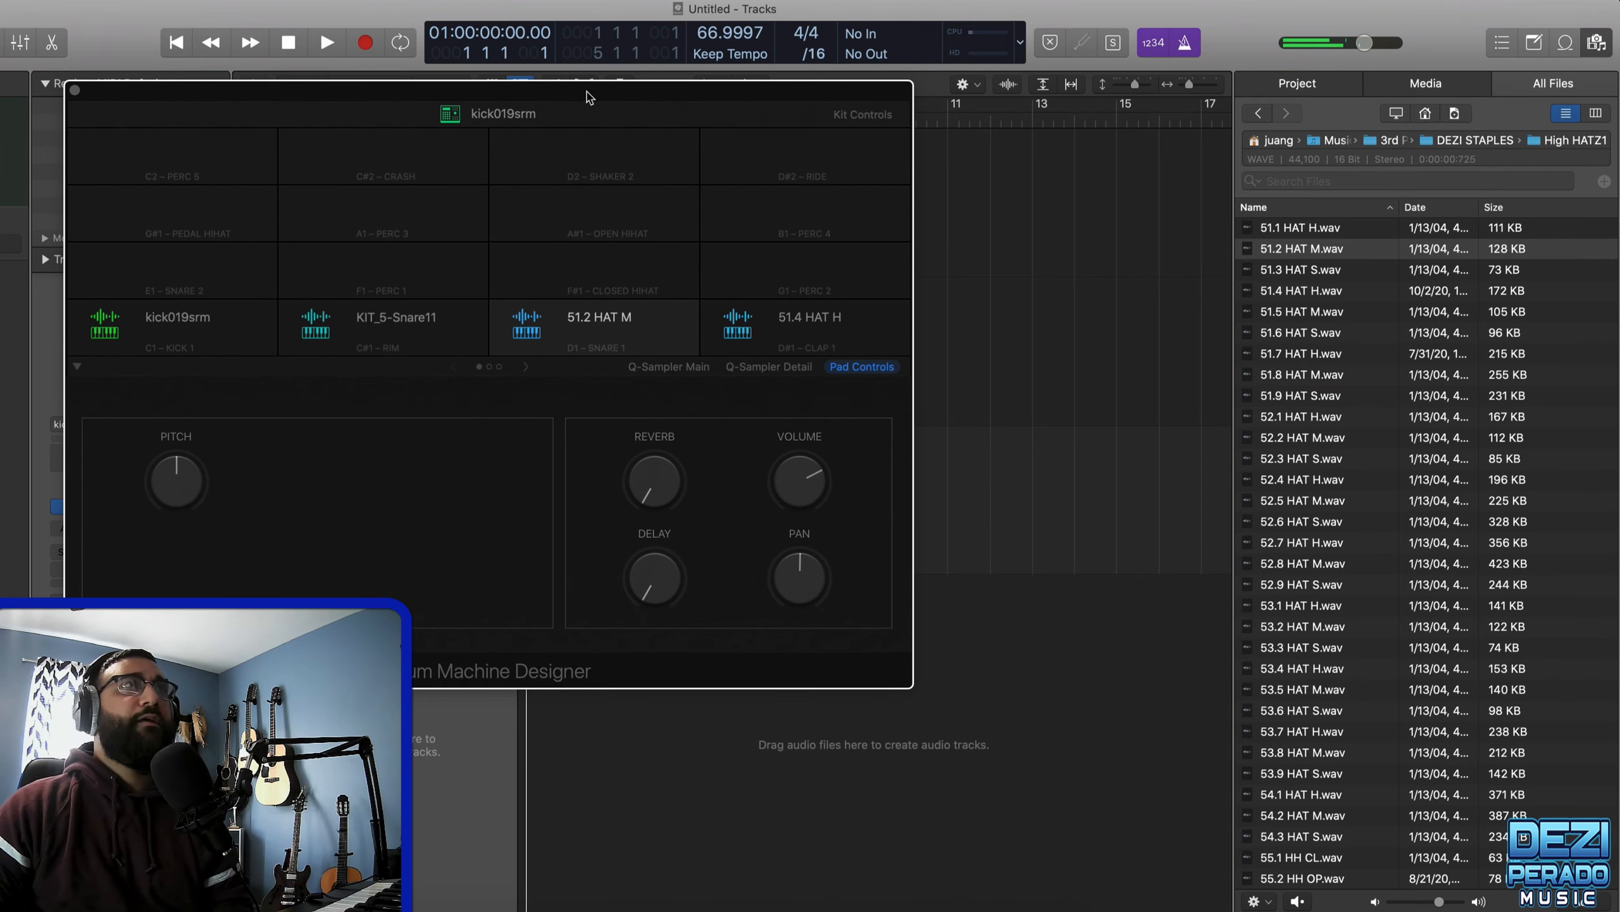
- Shrink the Drum Machine Designer window and move it clear of the arpeggio regions in the Tracks area
left_click_drag(587, 95, 1167, 305)
left_click_drag(1466, 891, 1364, 818)
left_click_drag(894, 319, 1174, 19)
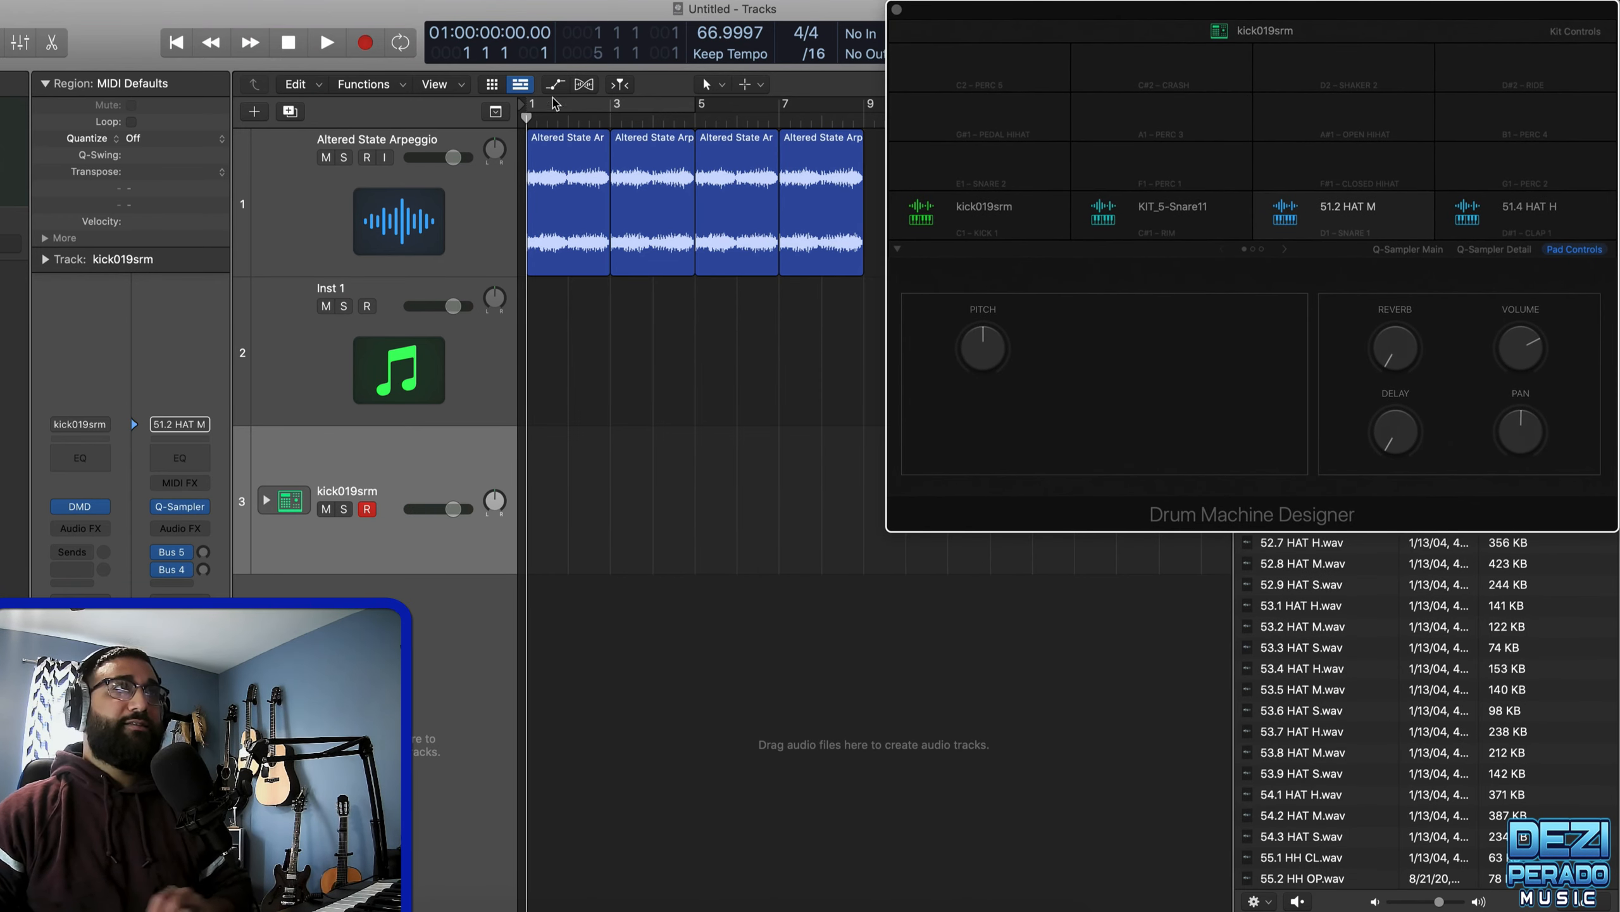
- Turn on the cycle range over bars 1 to 5, play the arpeggio and lower the Altered State Arpeggio track's volume
left_click(540, 104)
key("space")
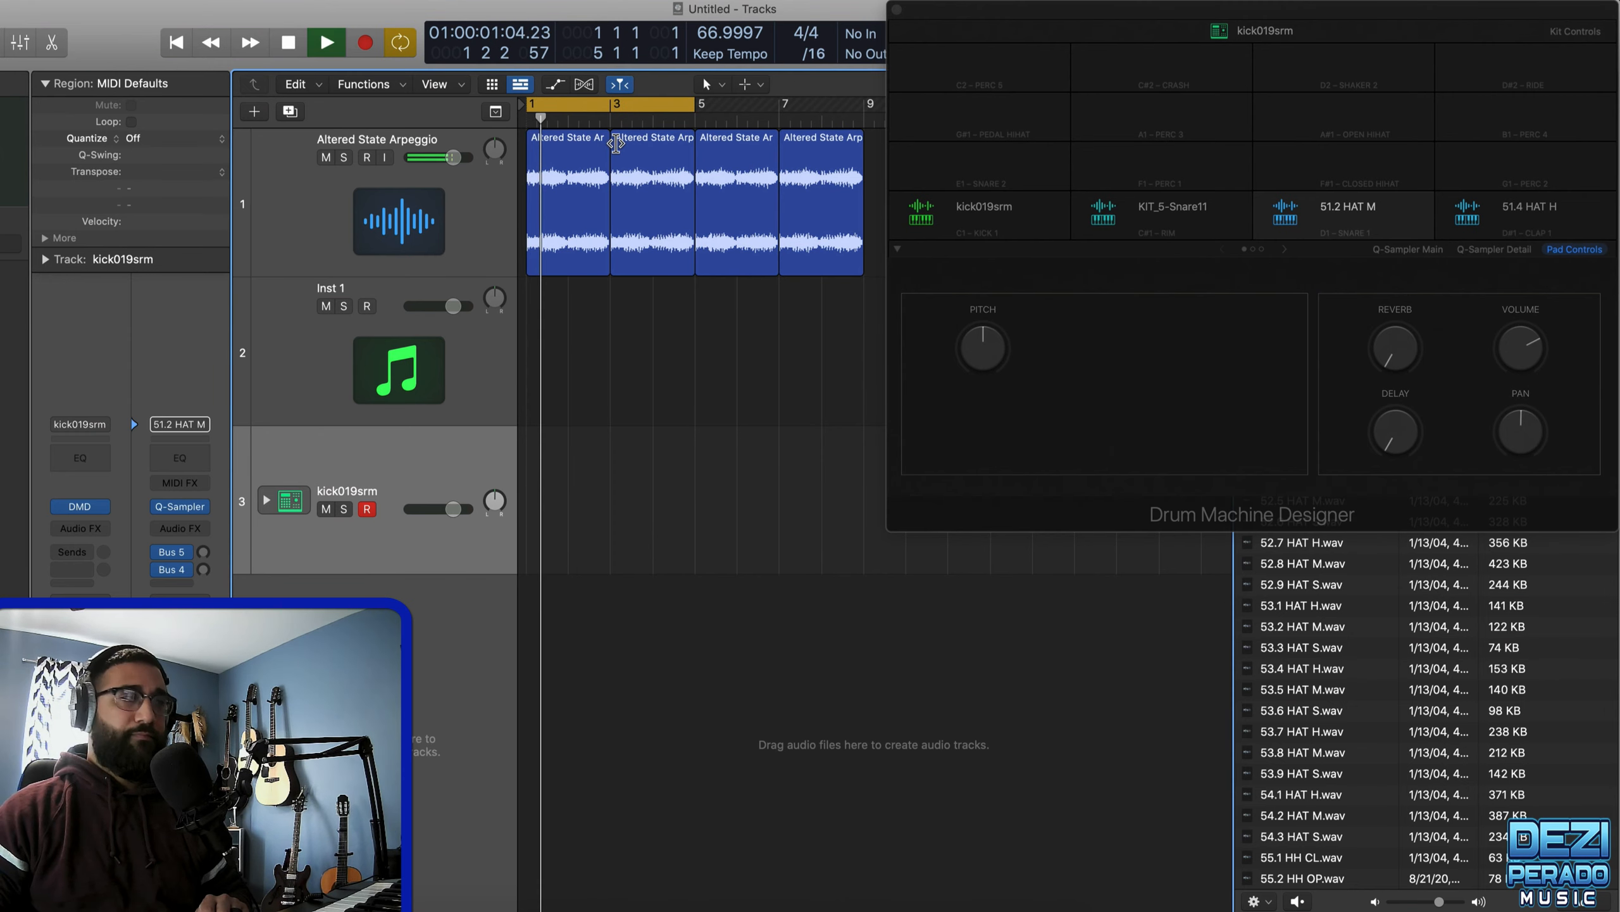
left_click(292, 232)
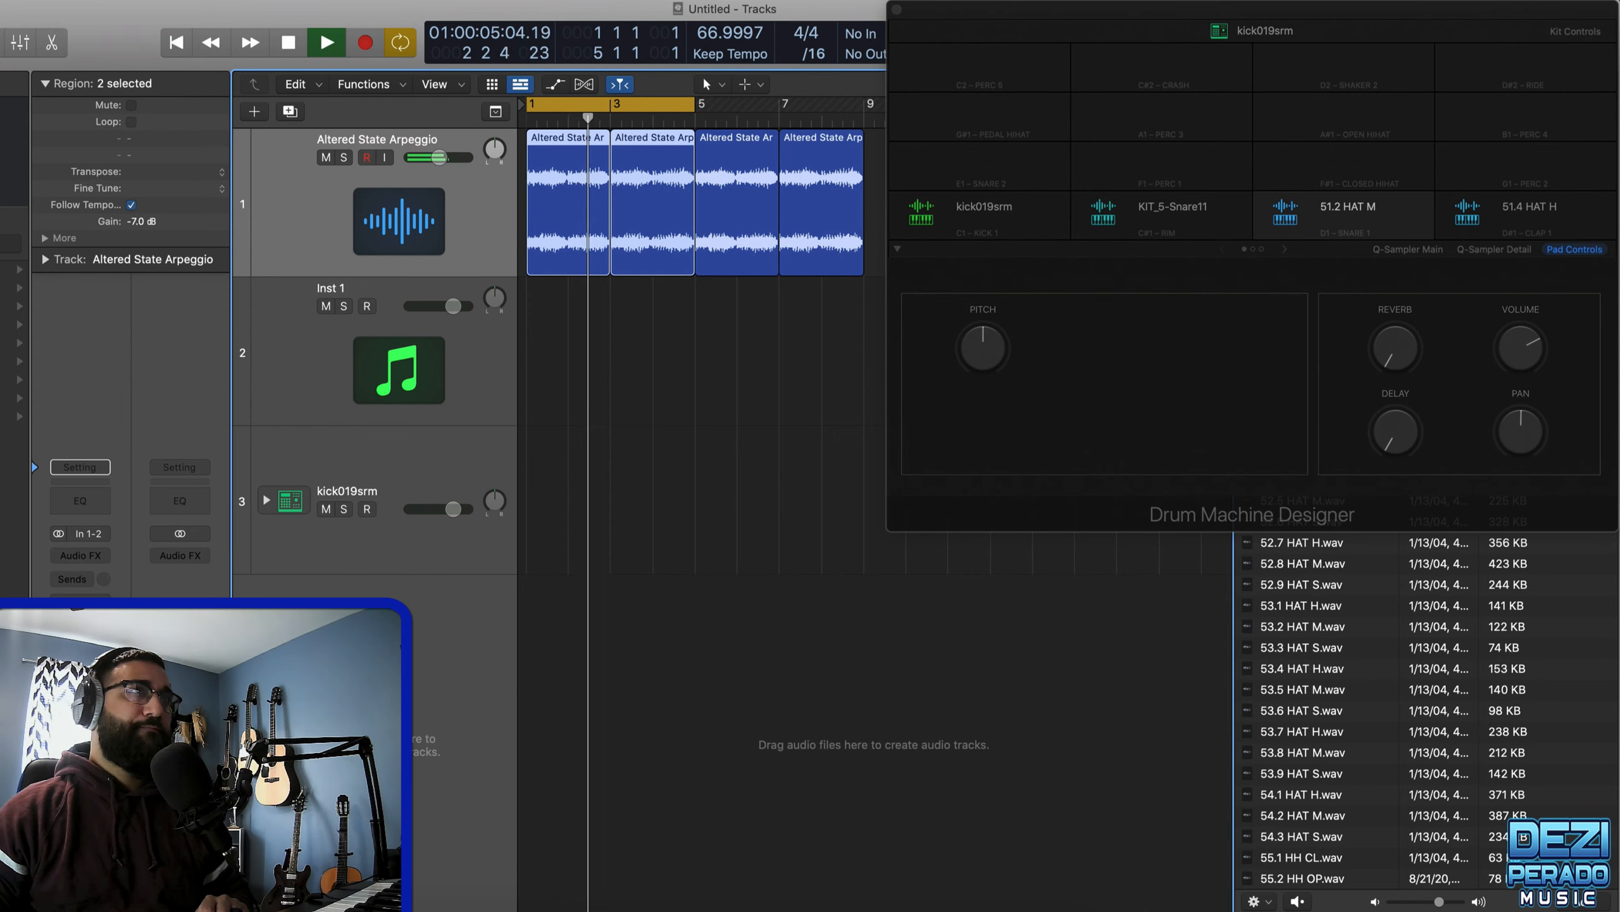
key("space")
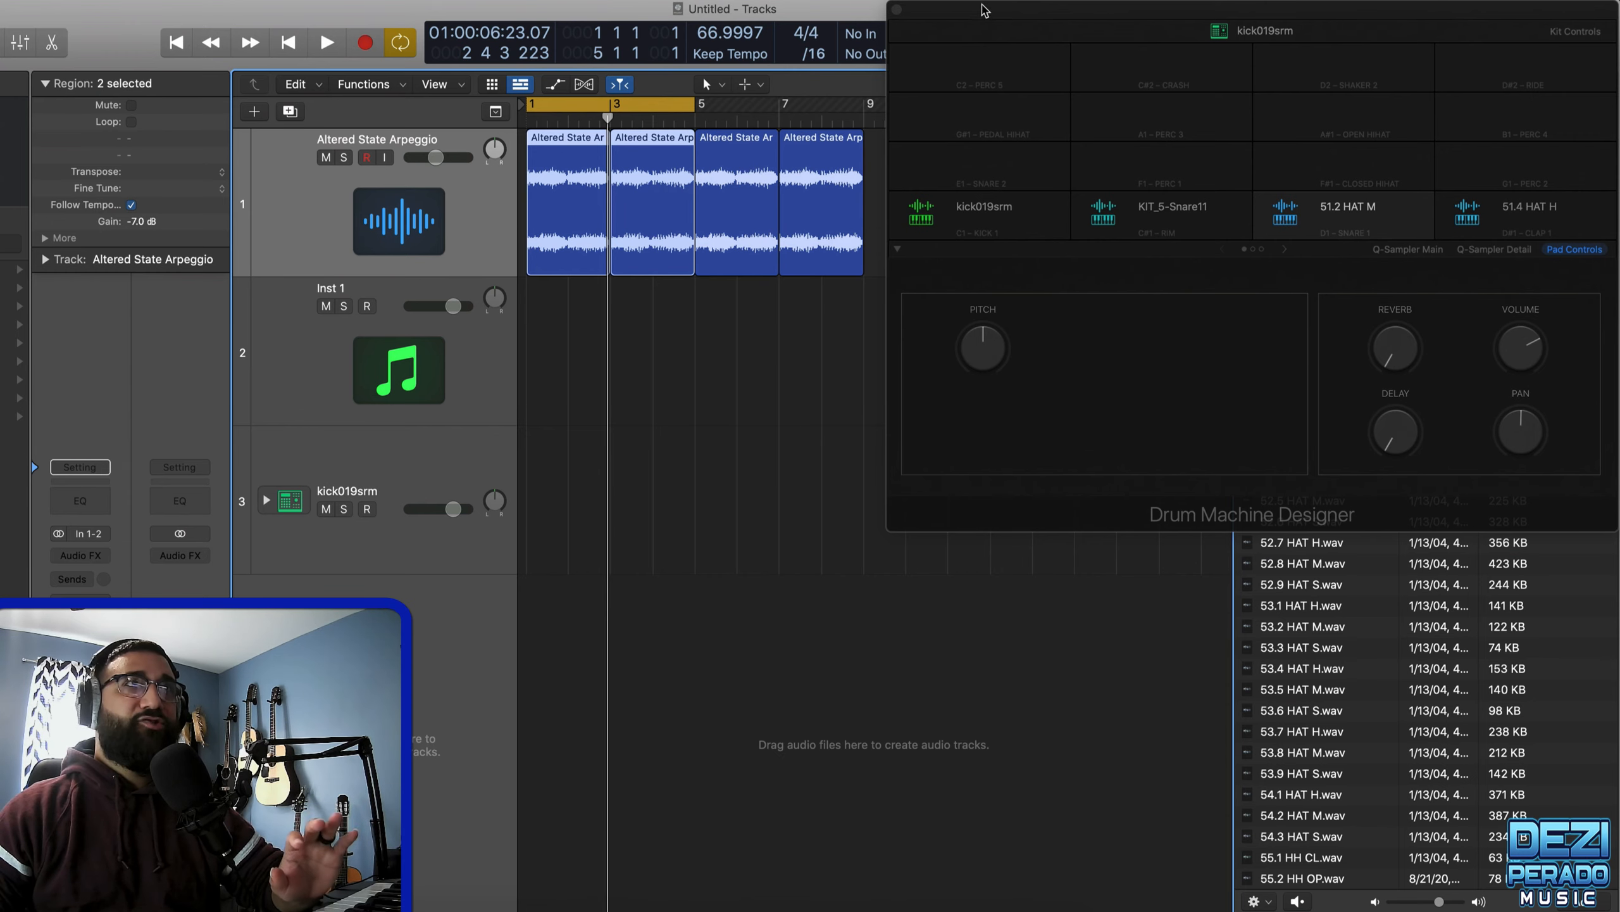
- Record a two-bar drum pattern on the kick019srm track with the cycle range set to bars 1 to 3
left_click_drag(982, 9, 900, 197)
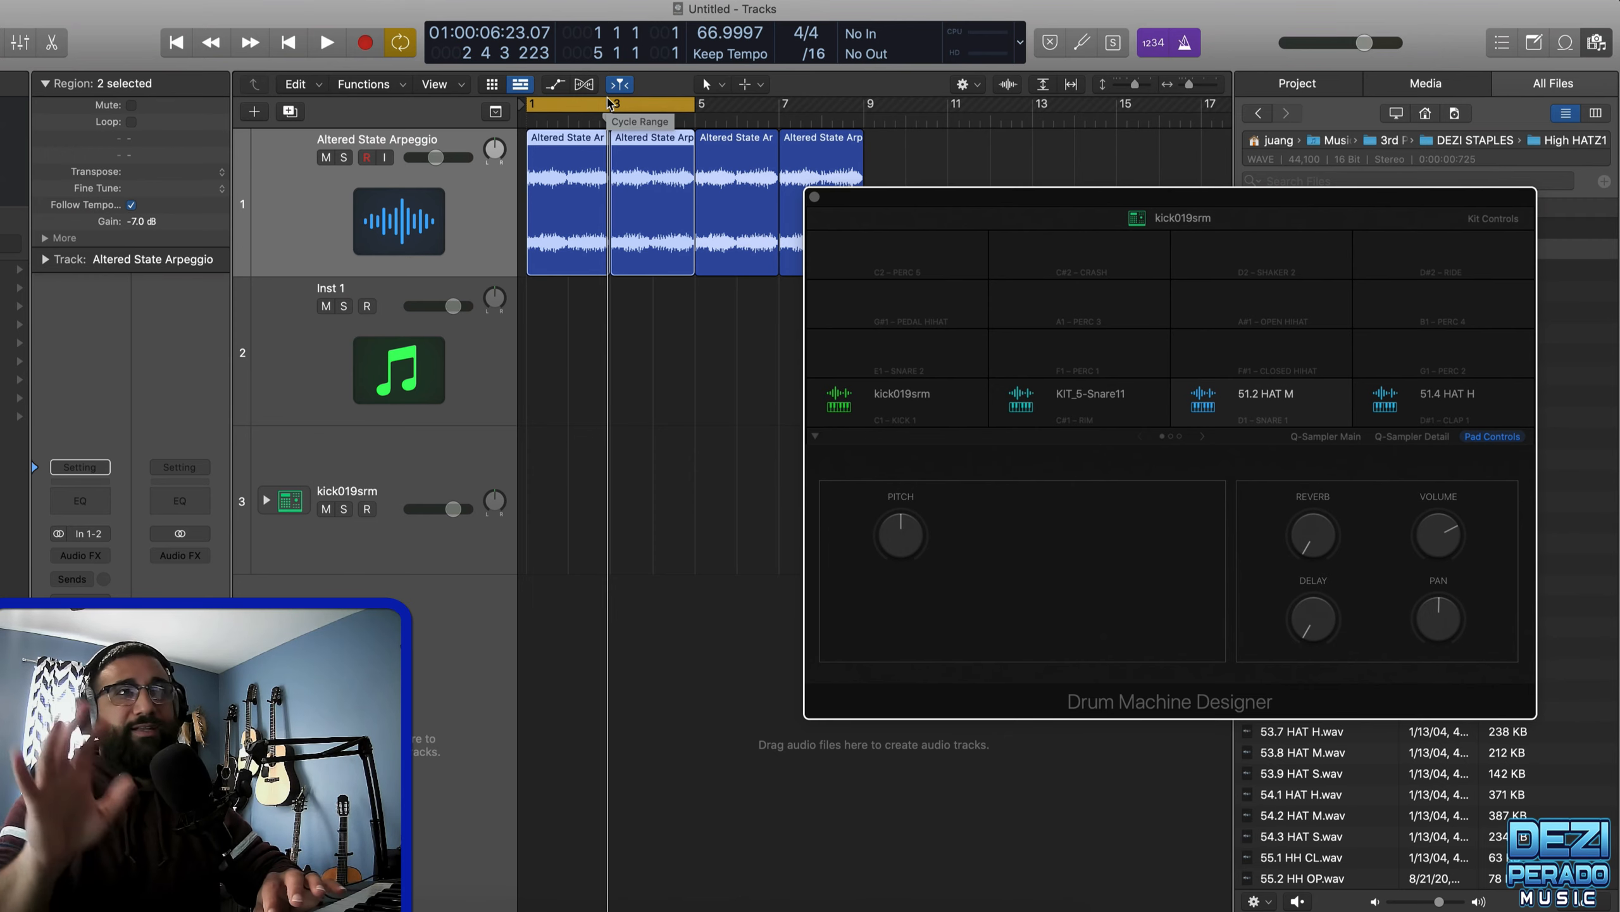
scroll(607, 102, "right", 5)
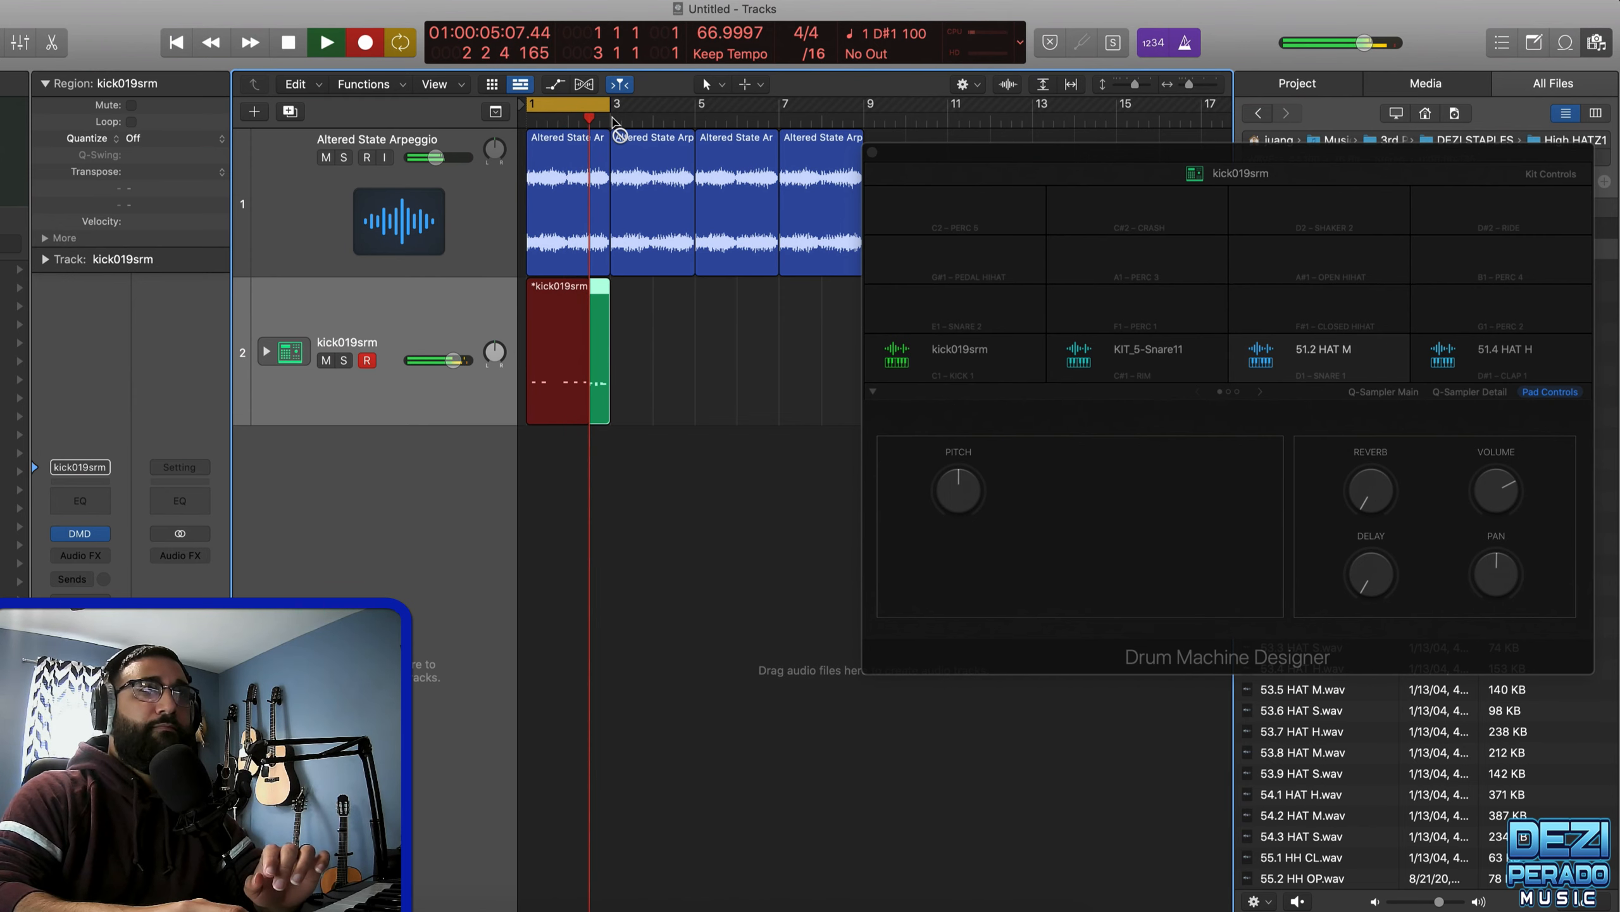
key("space")
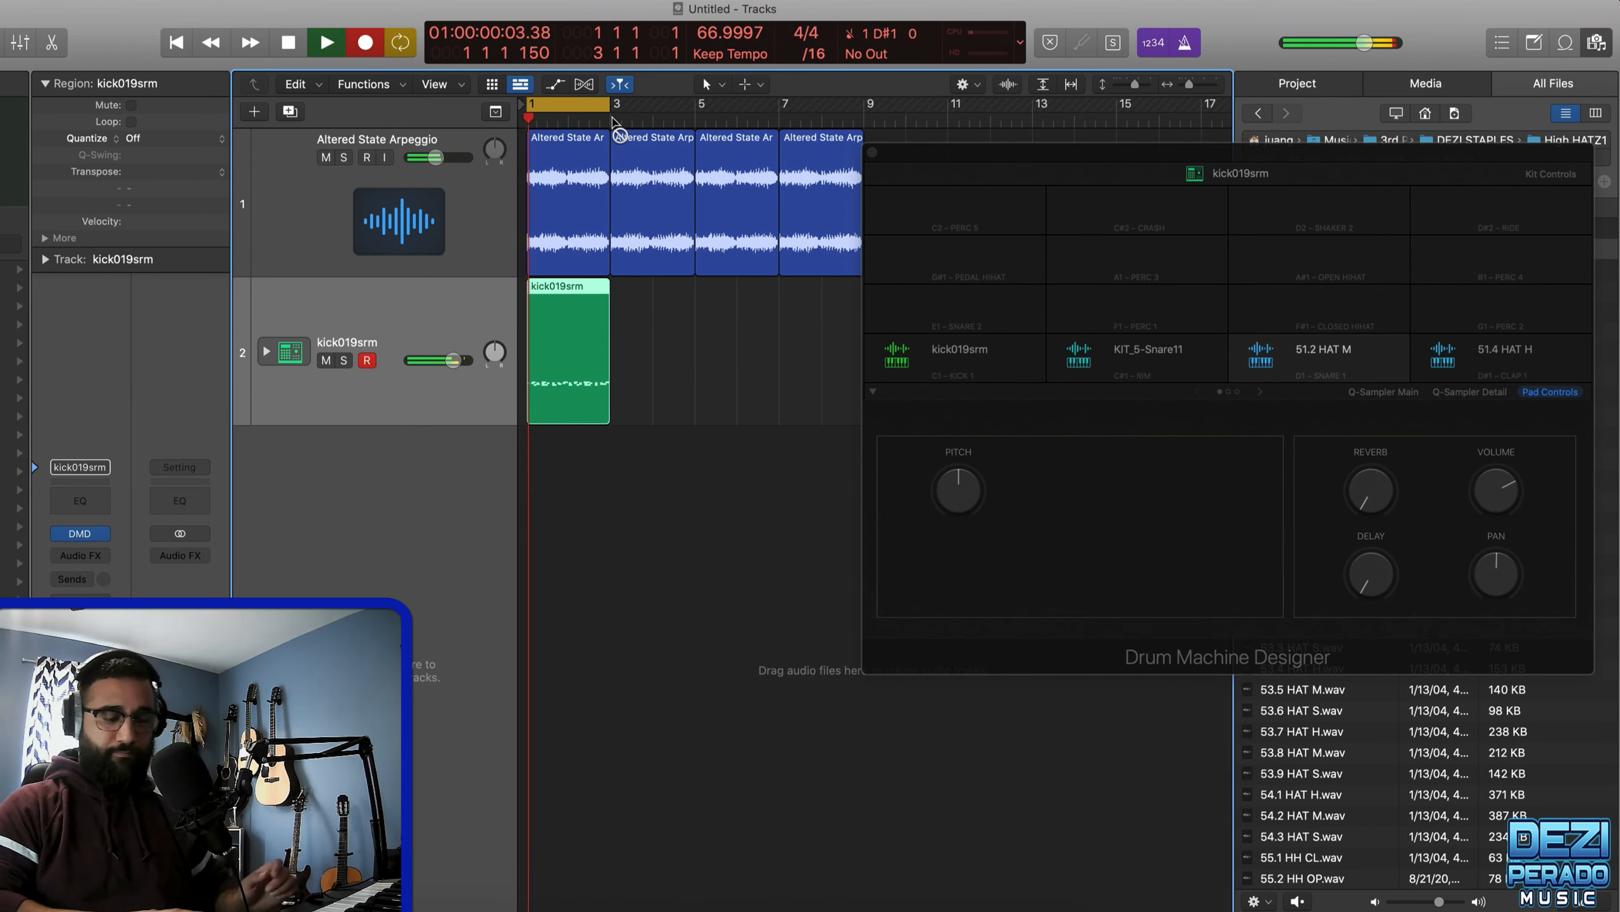
- Quantize the recorded kick019srm region to 1/16 Note and open it in the Piano Roll
left_click(117, 141)
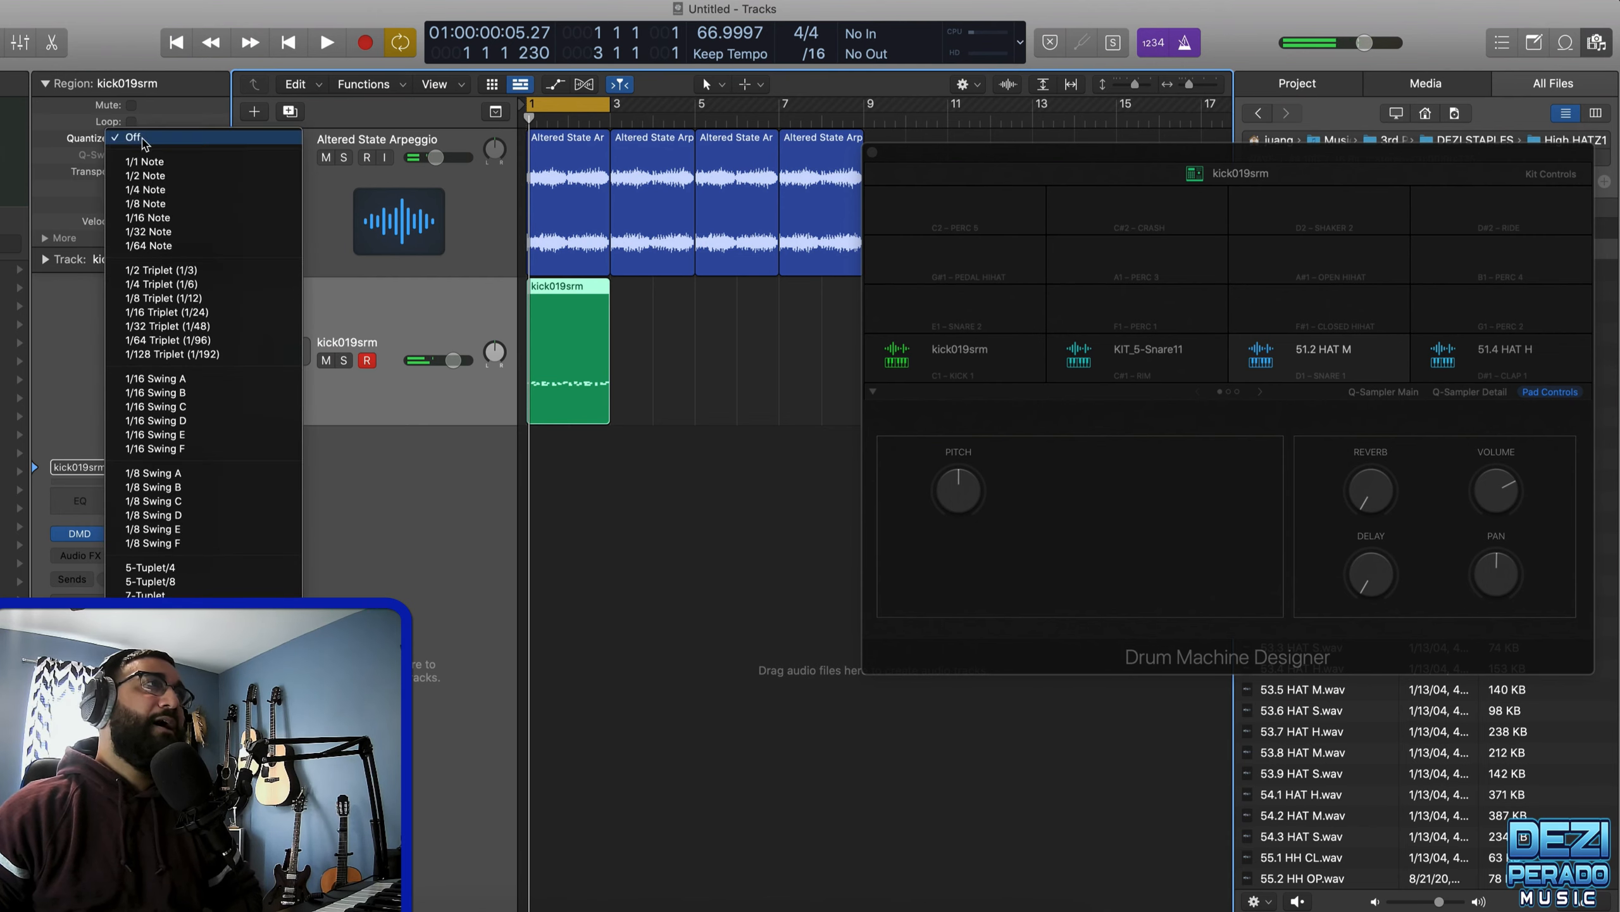
left_click(152, 217)
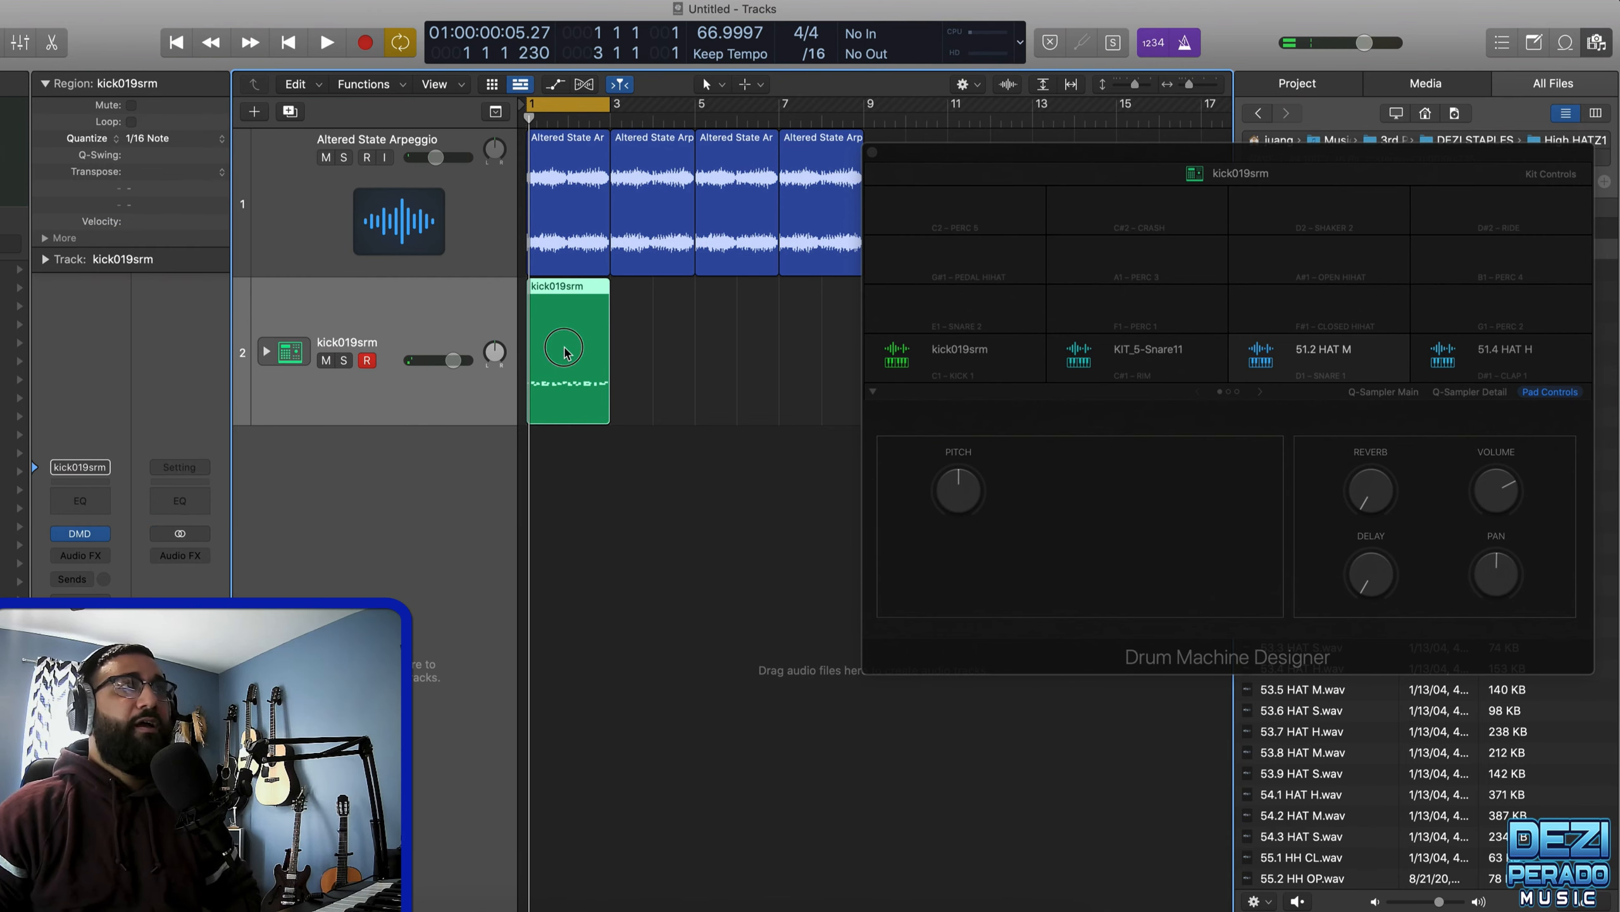
double_click(565, 351)
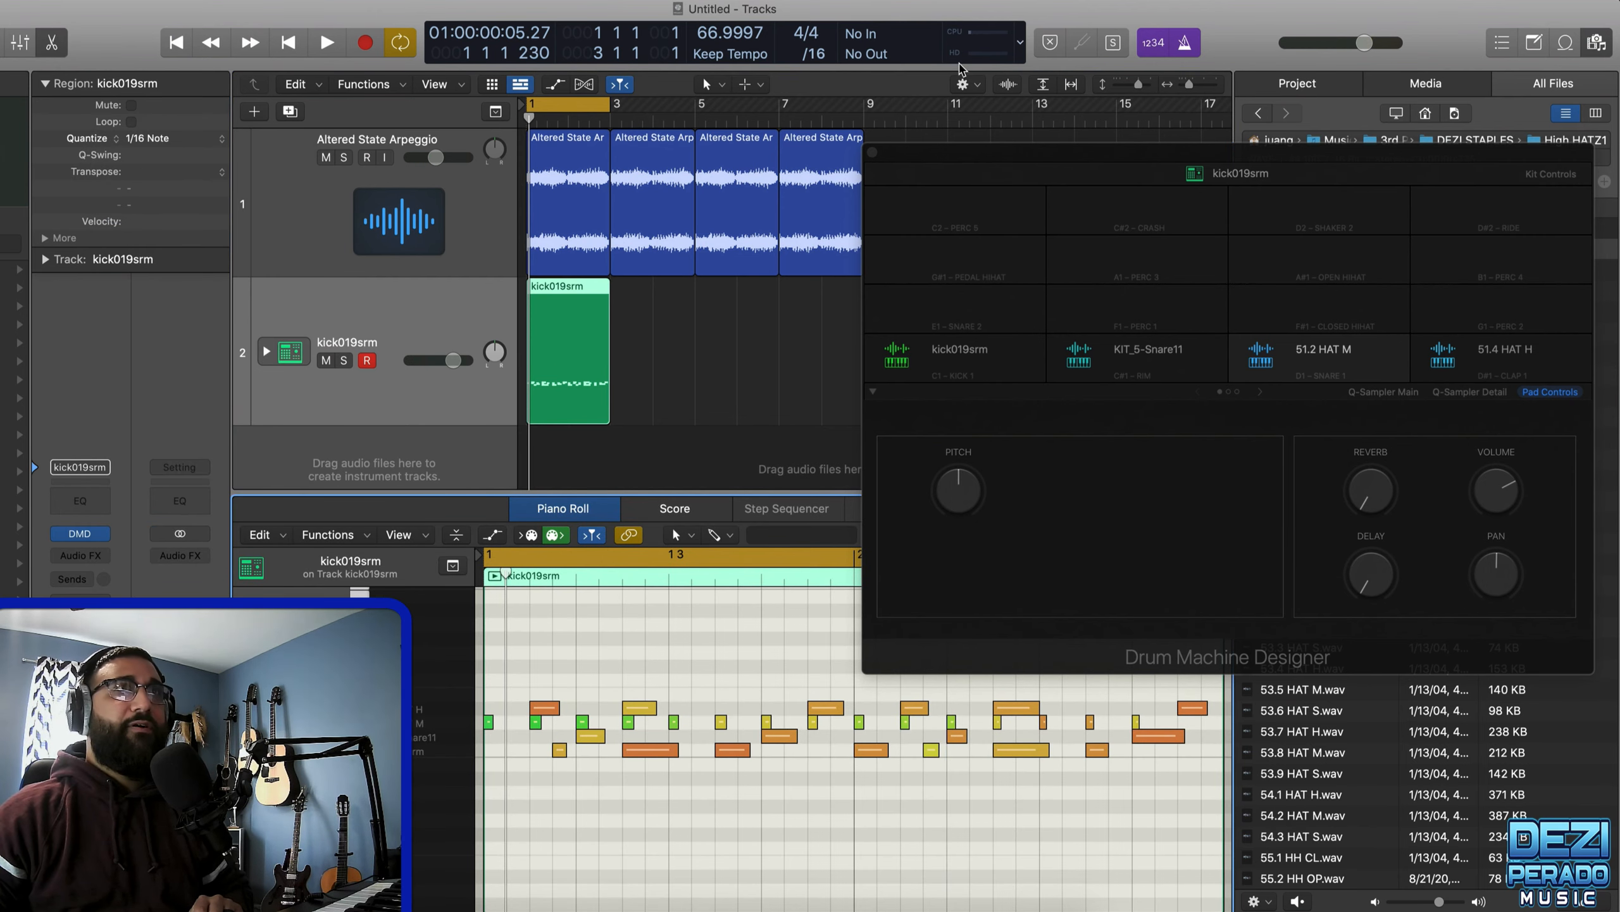
- Move the Drum Machine Designer window aside and play the quantized drum pattern together with the arpeggio
left_click_drag(1004, 153, 1023, 83)
key("space")
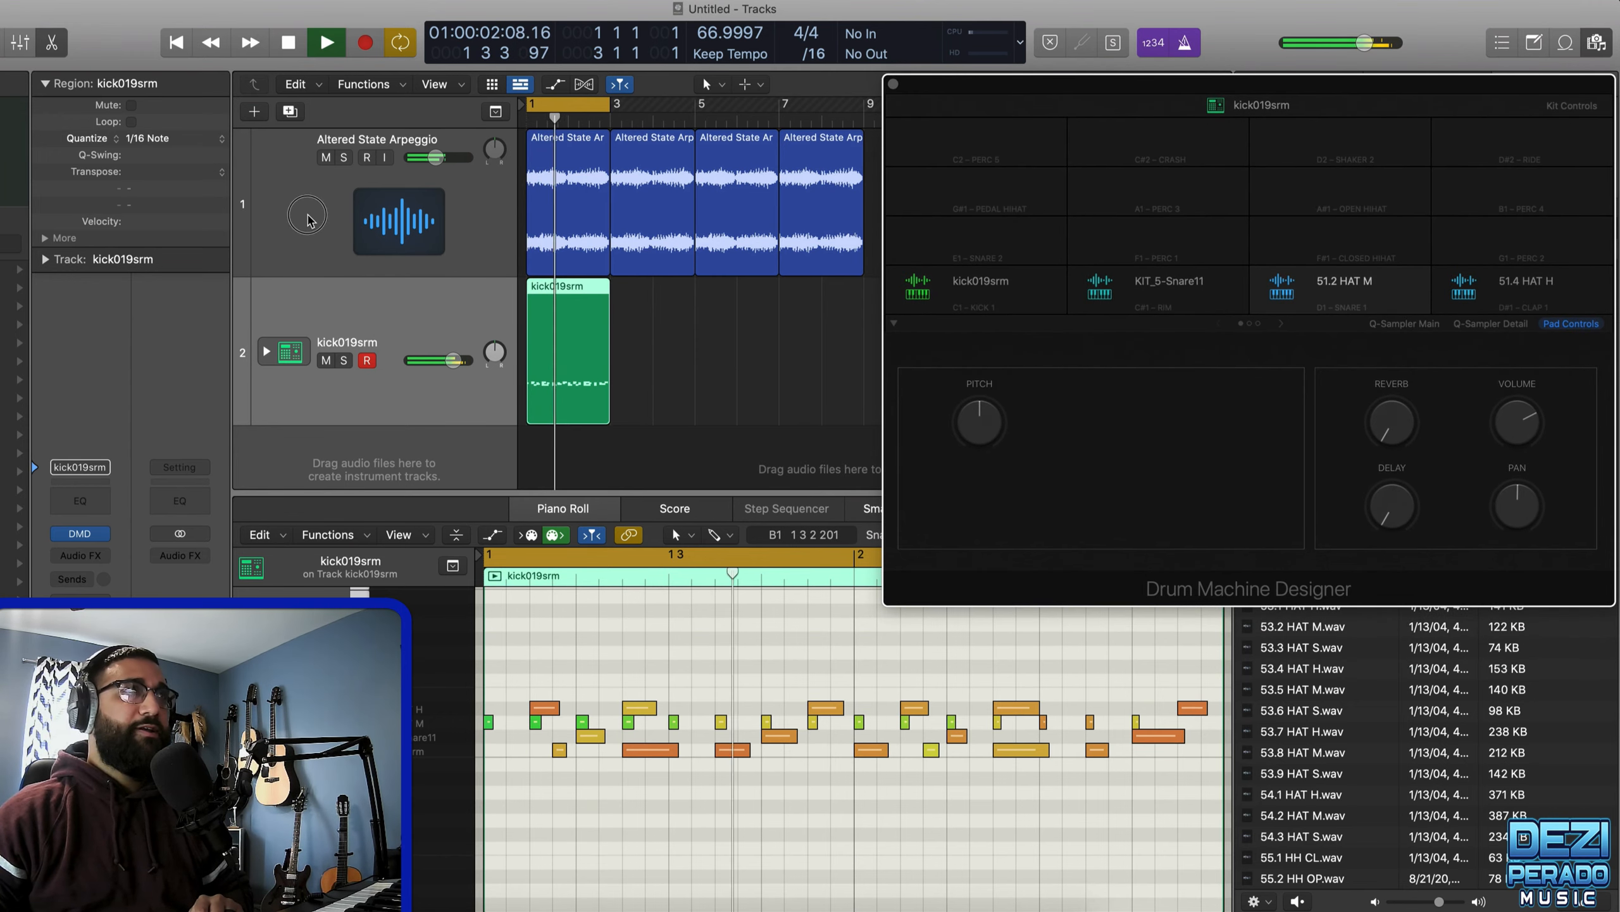
left_click(307, 219)
- Copy the two-bar kick019srm region so that it repeats at bars 3 and 5
left_click(391, 317)
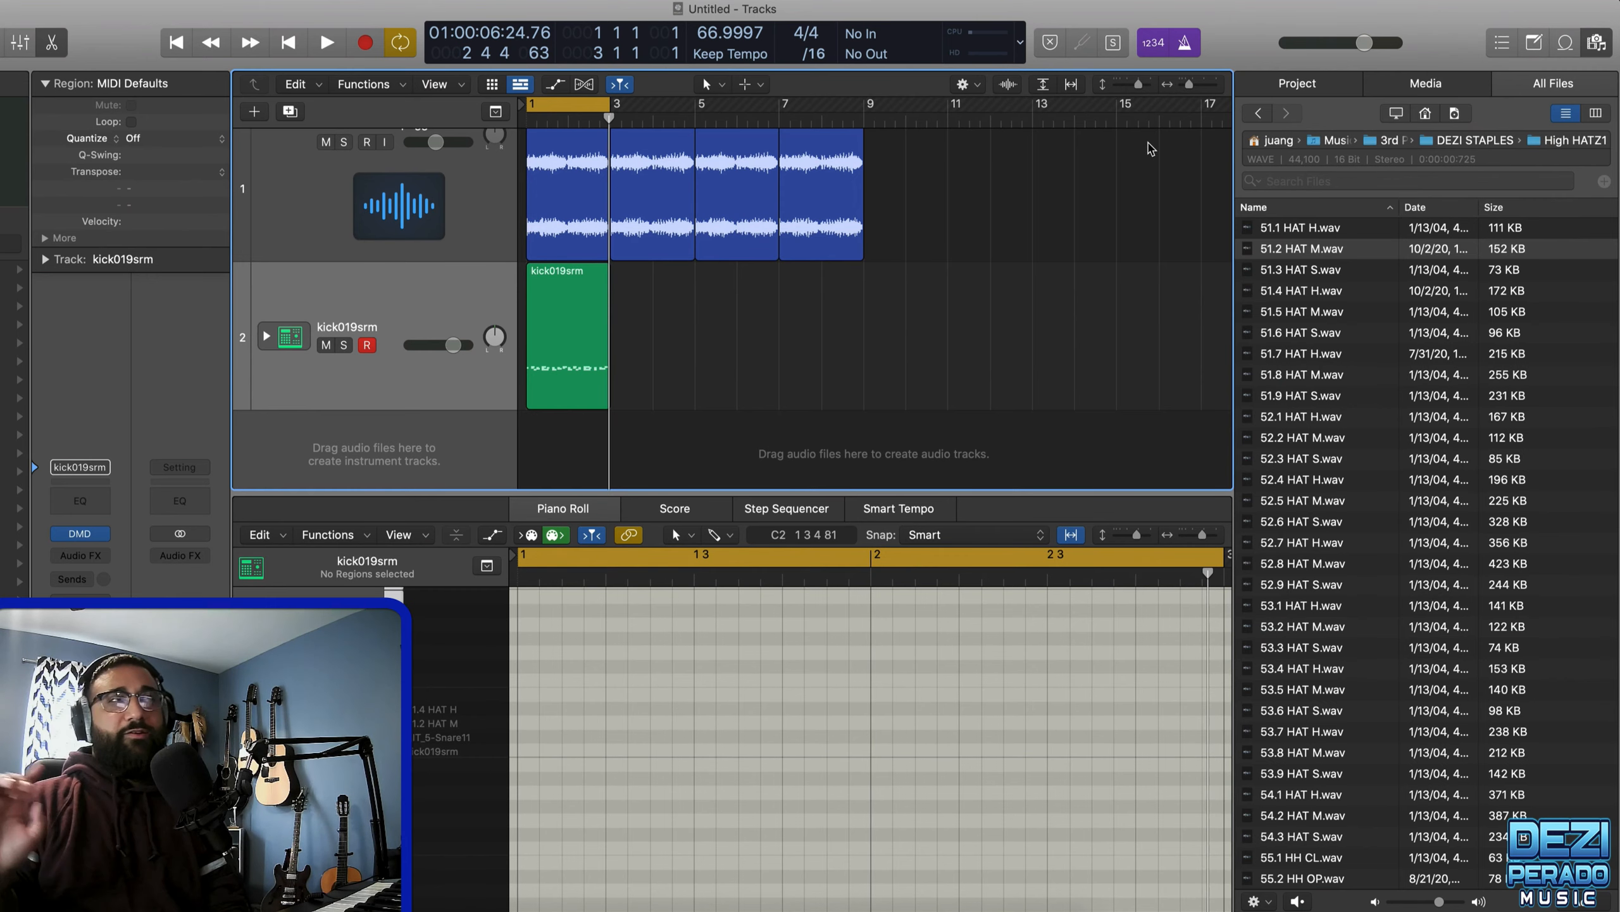
left_click(570, 321)
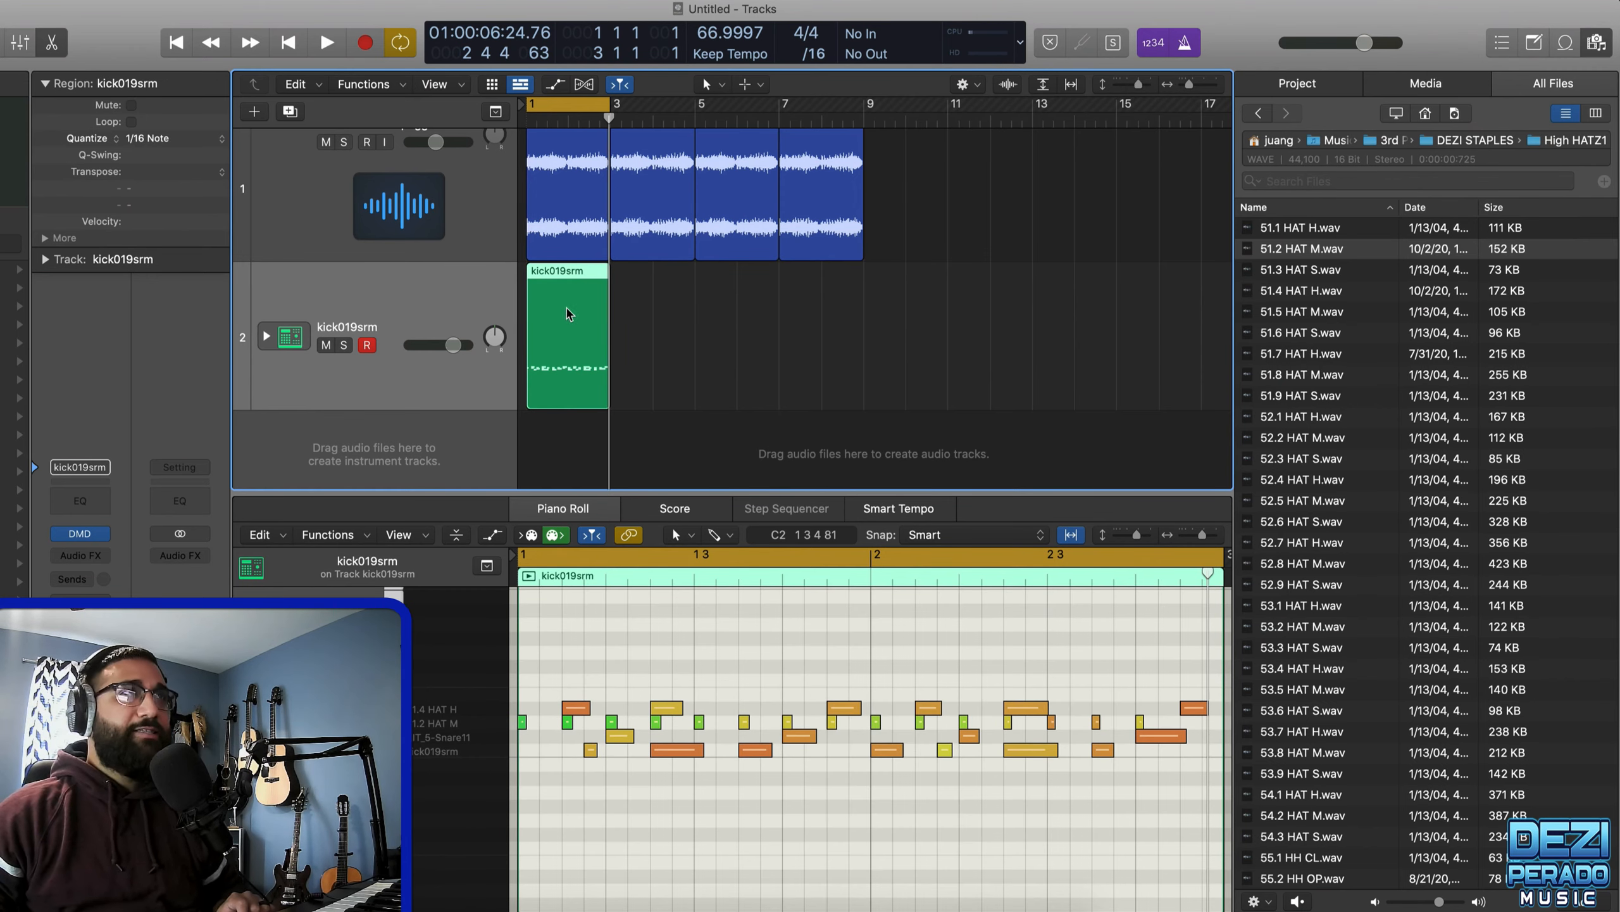
left_click_drag(552, 275, 721, 276)
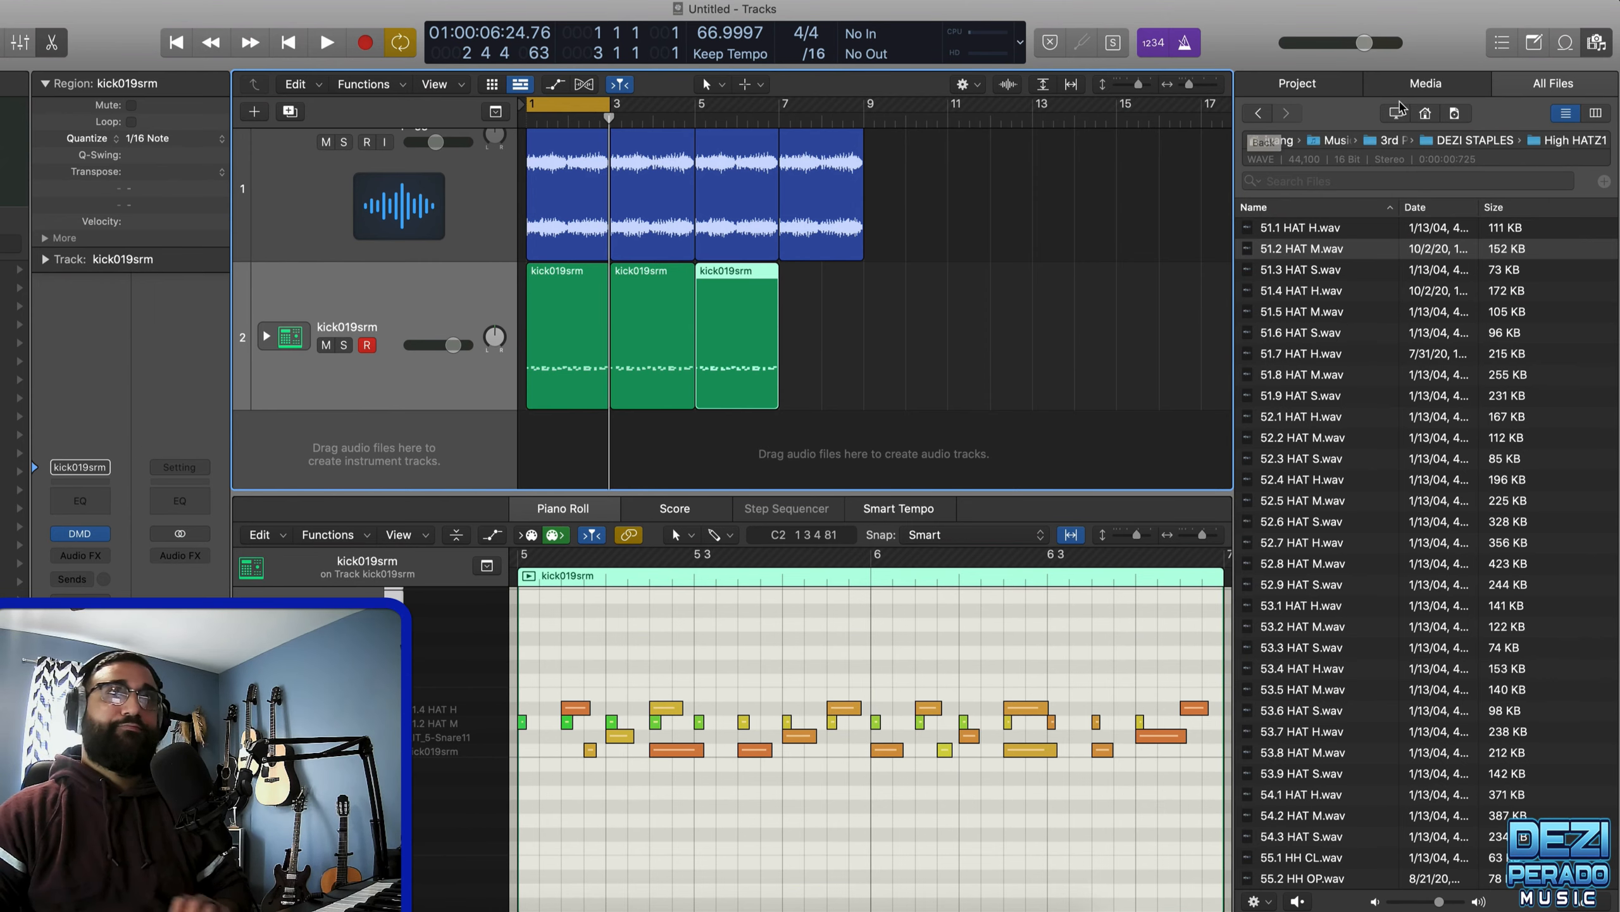
- Audition samples in 3rd Party Sounds > UK Drill > Hi-Hats and create a new Drum Machine Designer track from UK Drill - Hat (3).wav
left_click(1391, 140)
double_click(1280, 356)
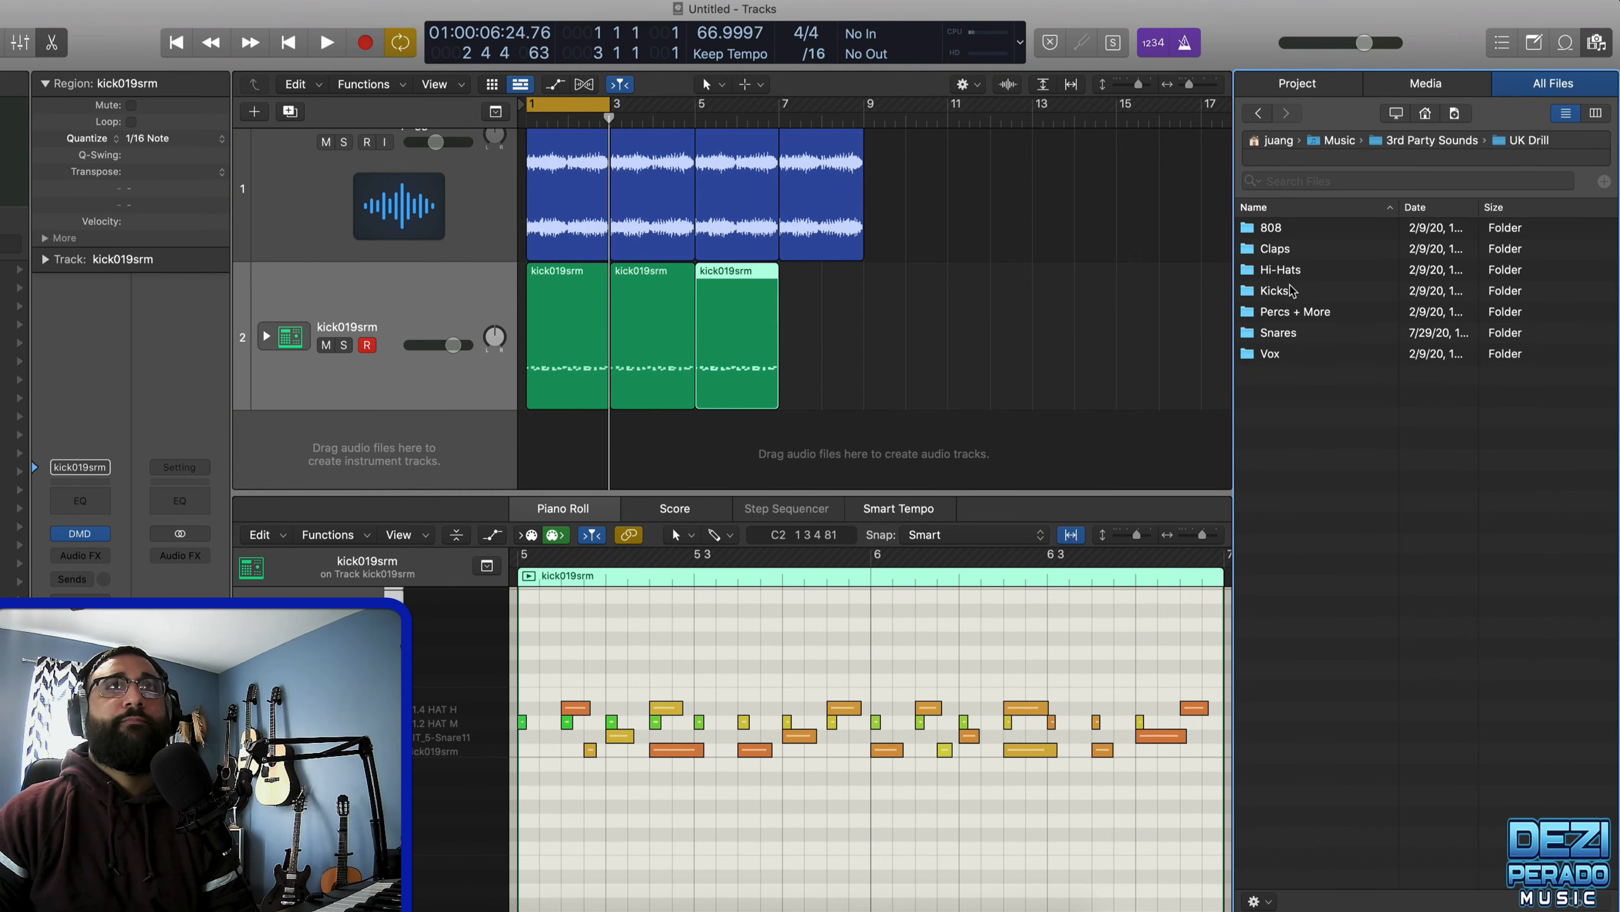
double_click(1280, 271)
key("Down")
key("Down")
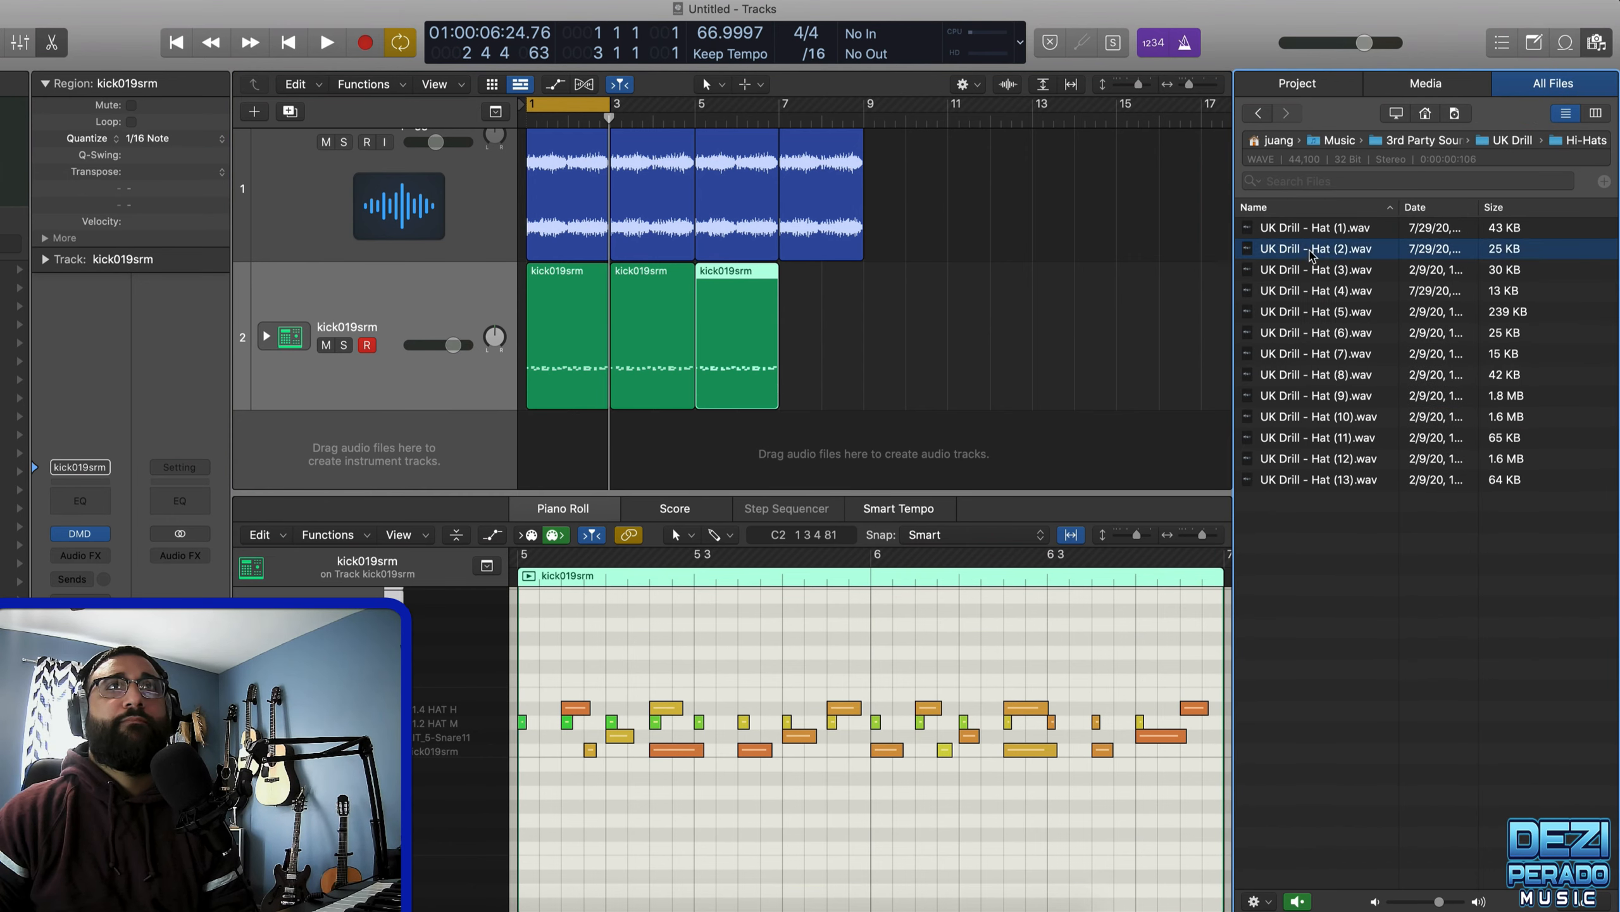
key("Down")
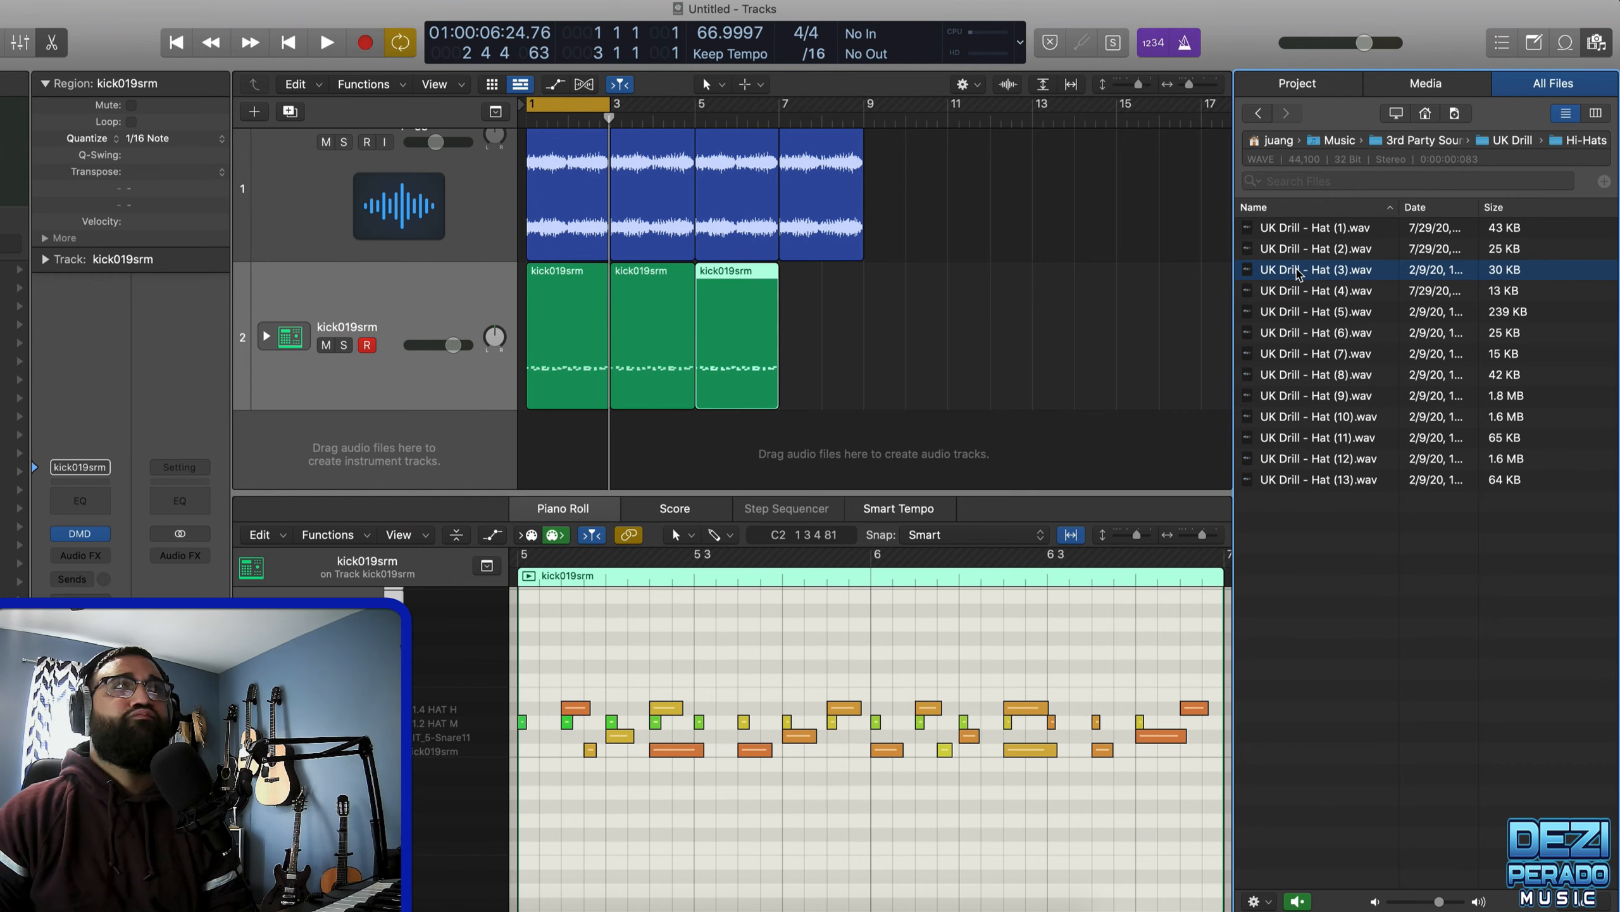
left_click_drag(1297, 275, 349, 411)
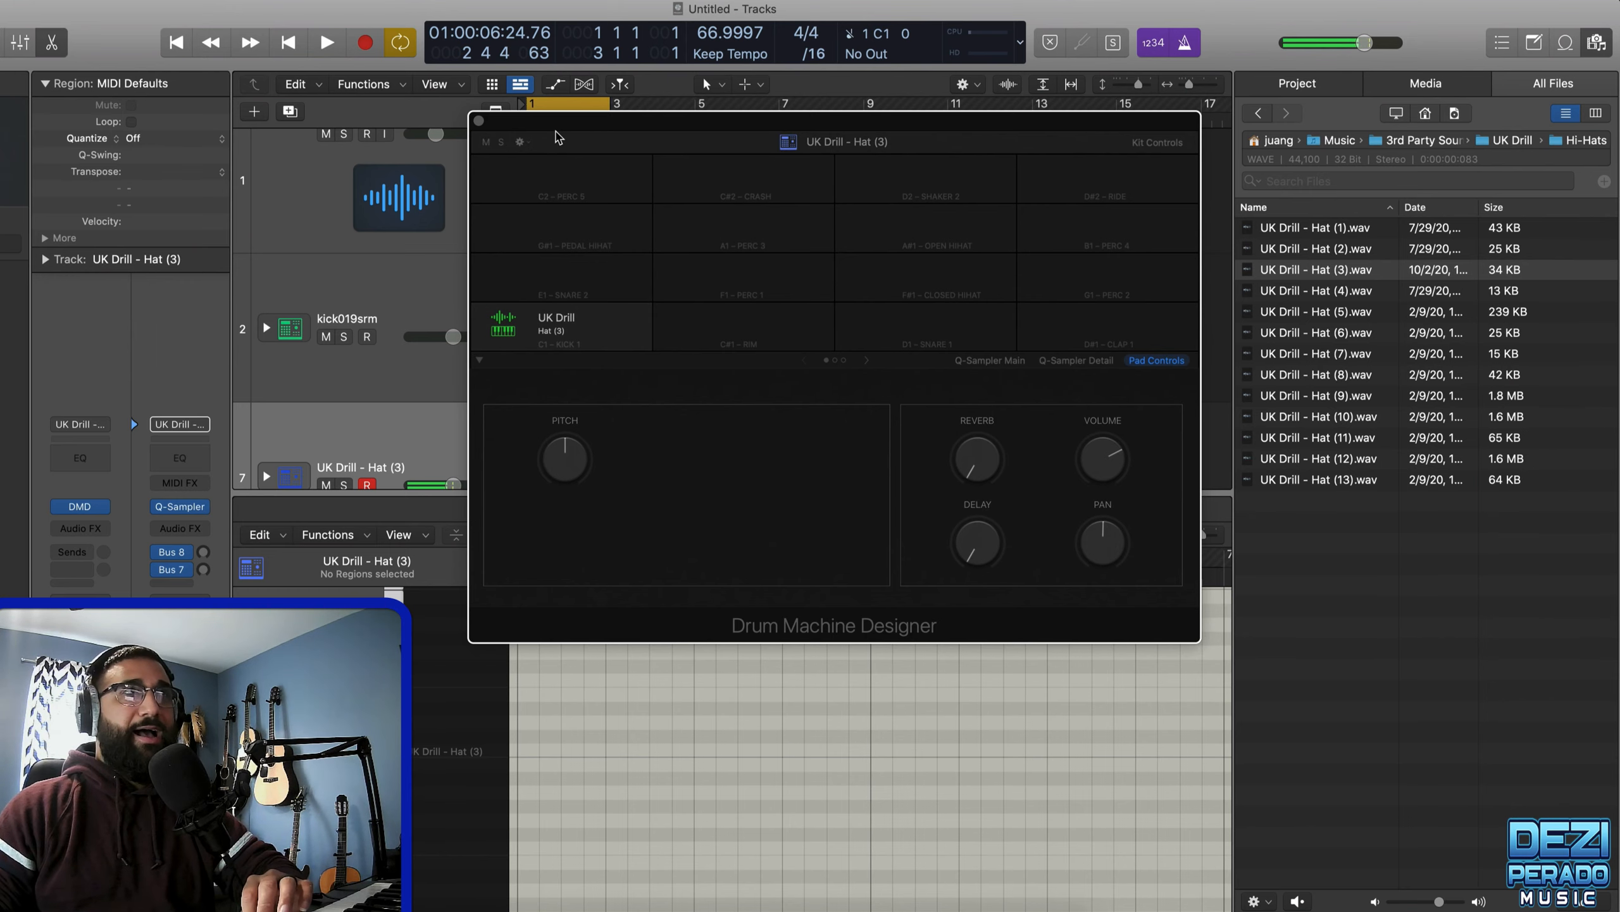
- Move the new hi-hat kit's Drum Machine Designer window off the tracks and close it
mouse_move(560, 126)
left_mouse_down()
mouse_move(660, 141)
mouse_move(582, 132)
left_mouse_up()
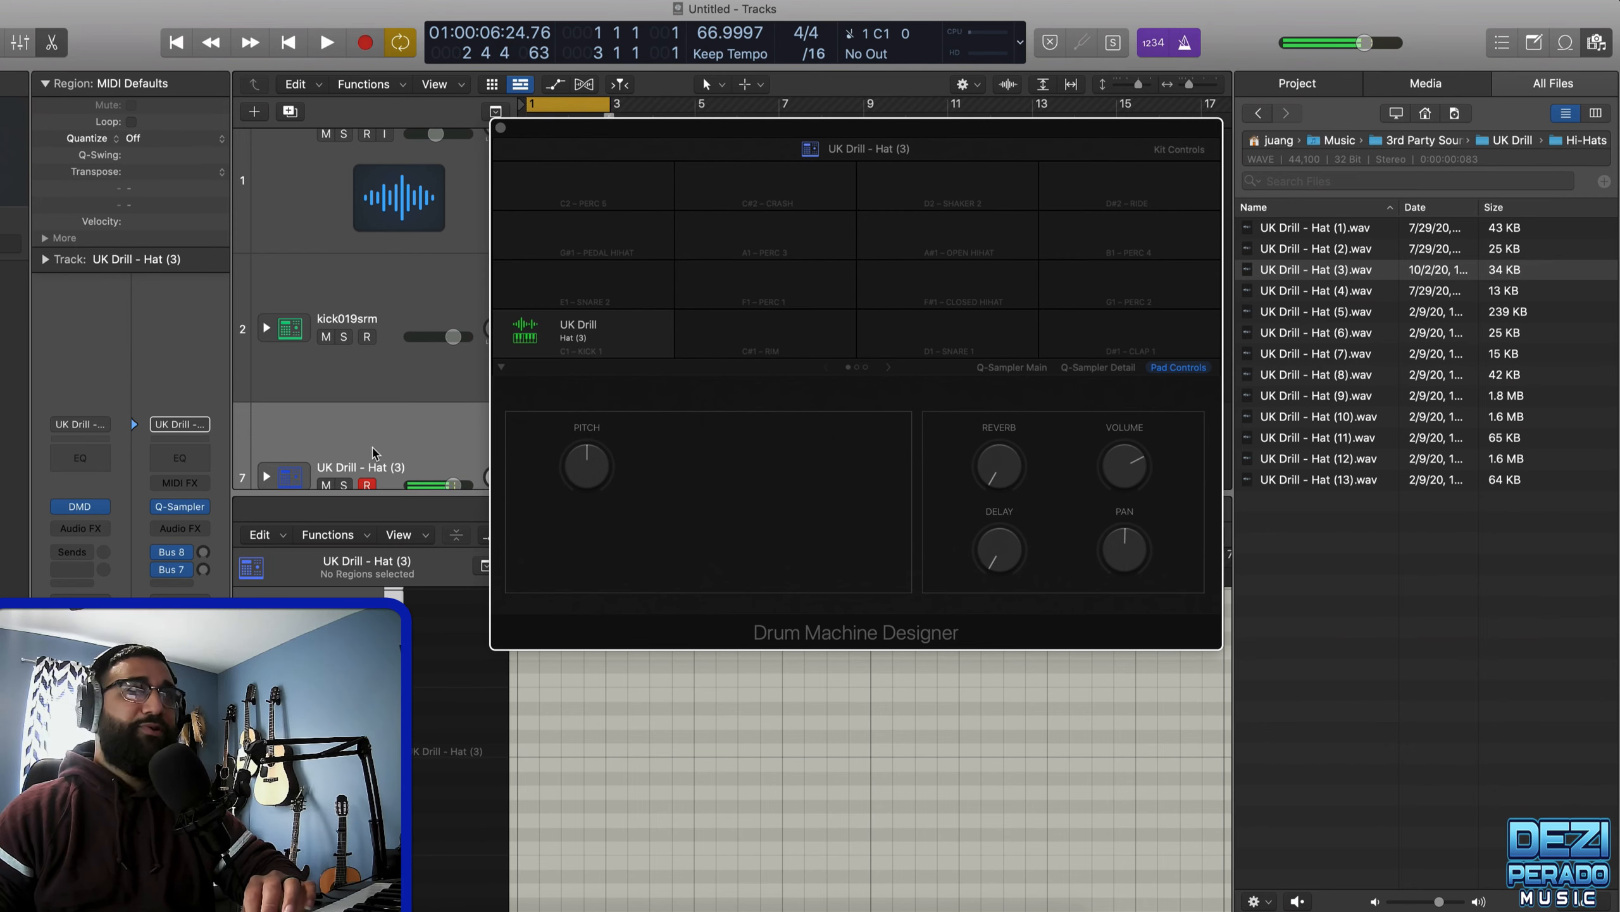
scroll(373, 452, "down", 3)
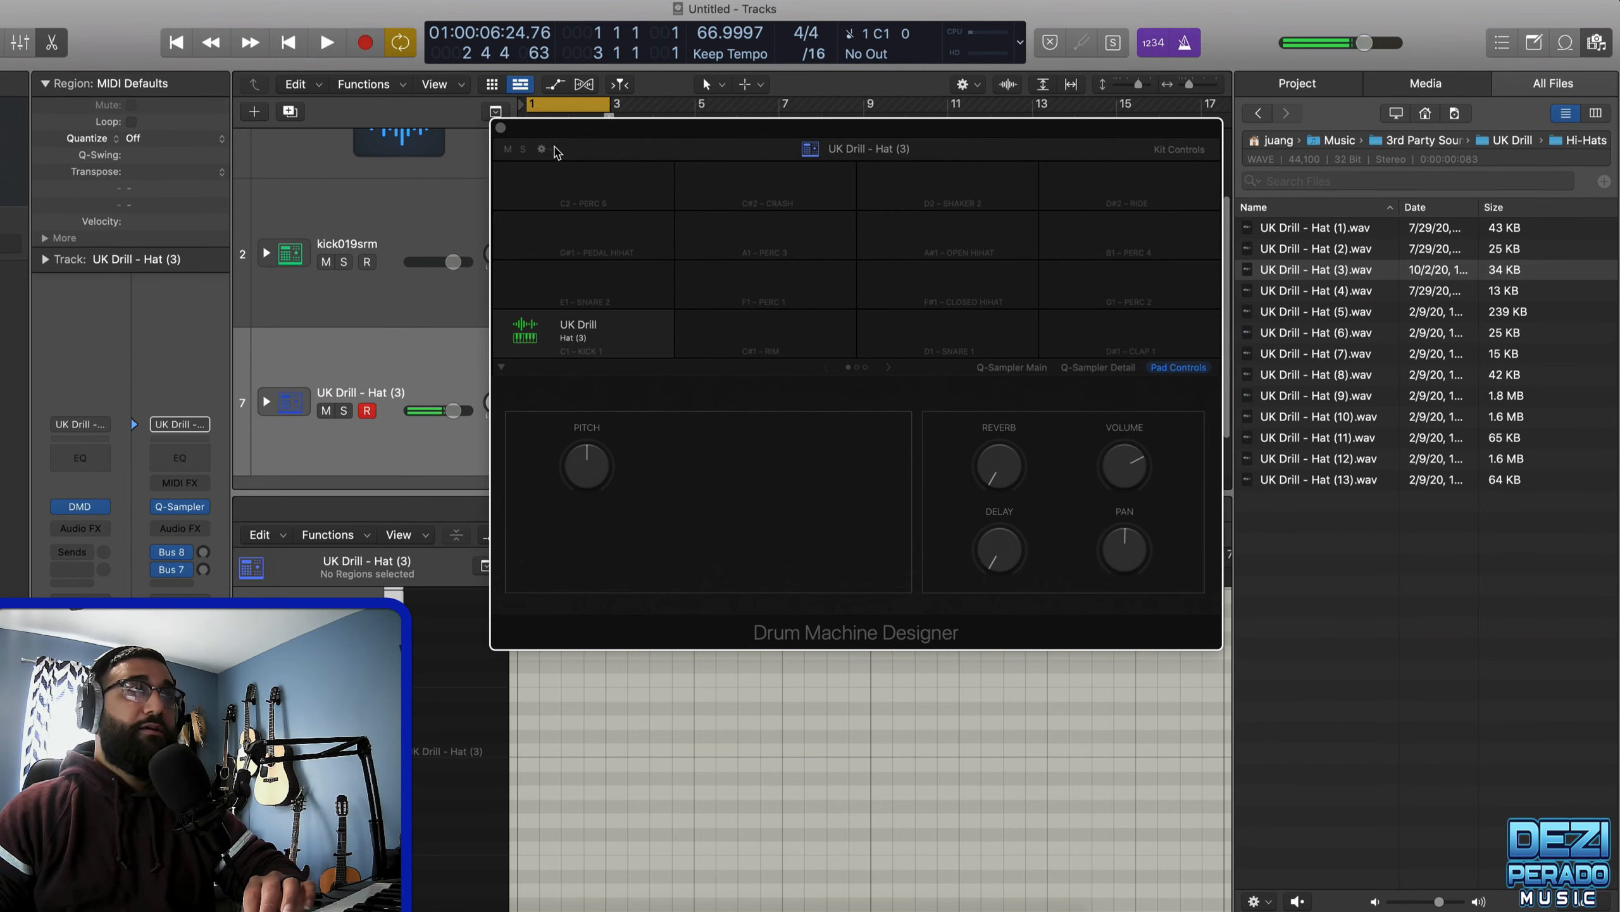
left_click_drag(601, 136, 906, 151)
scroll(353, 395, "up", 2)
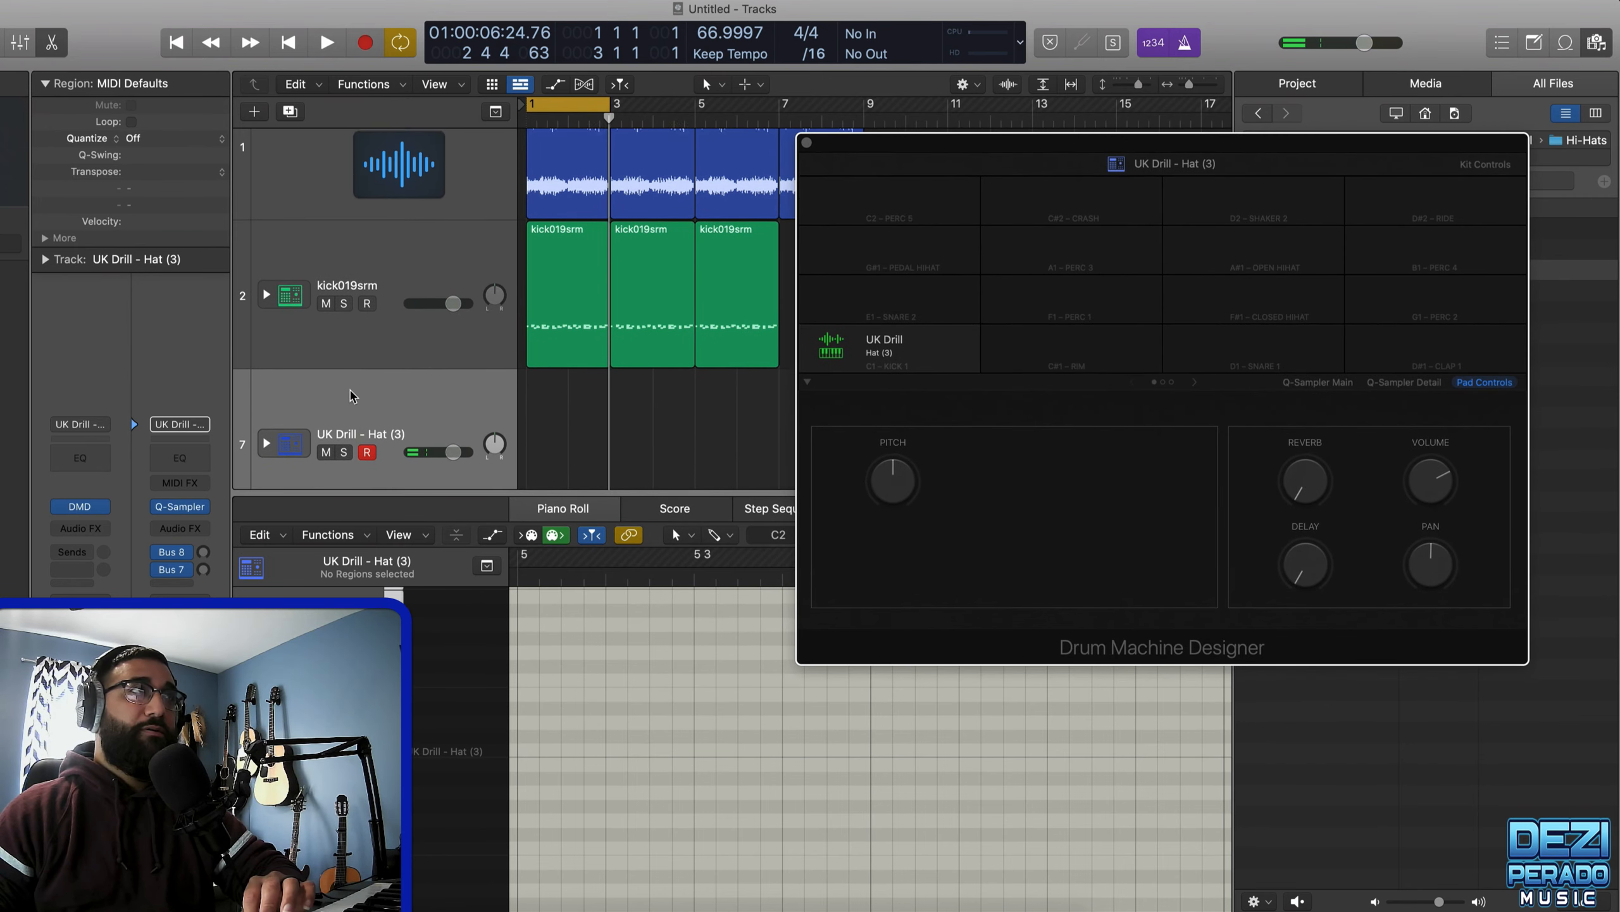
scroll(352, 395, "up", 1)
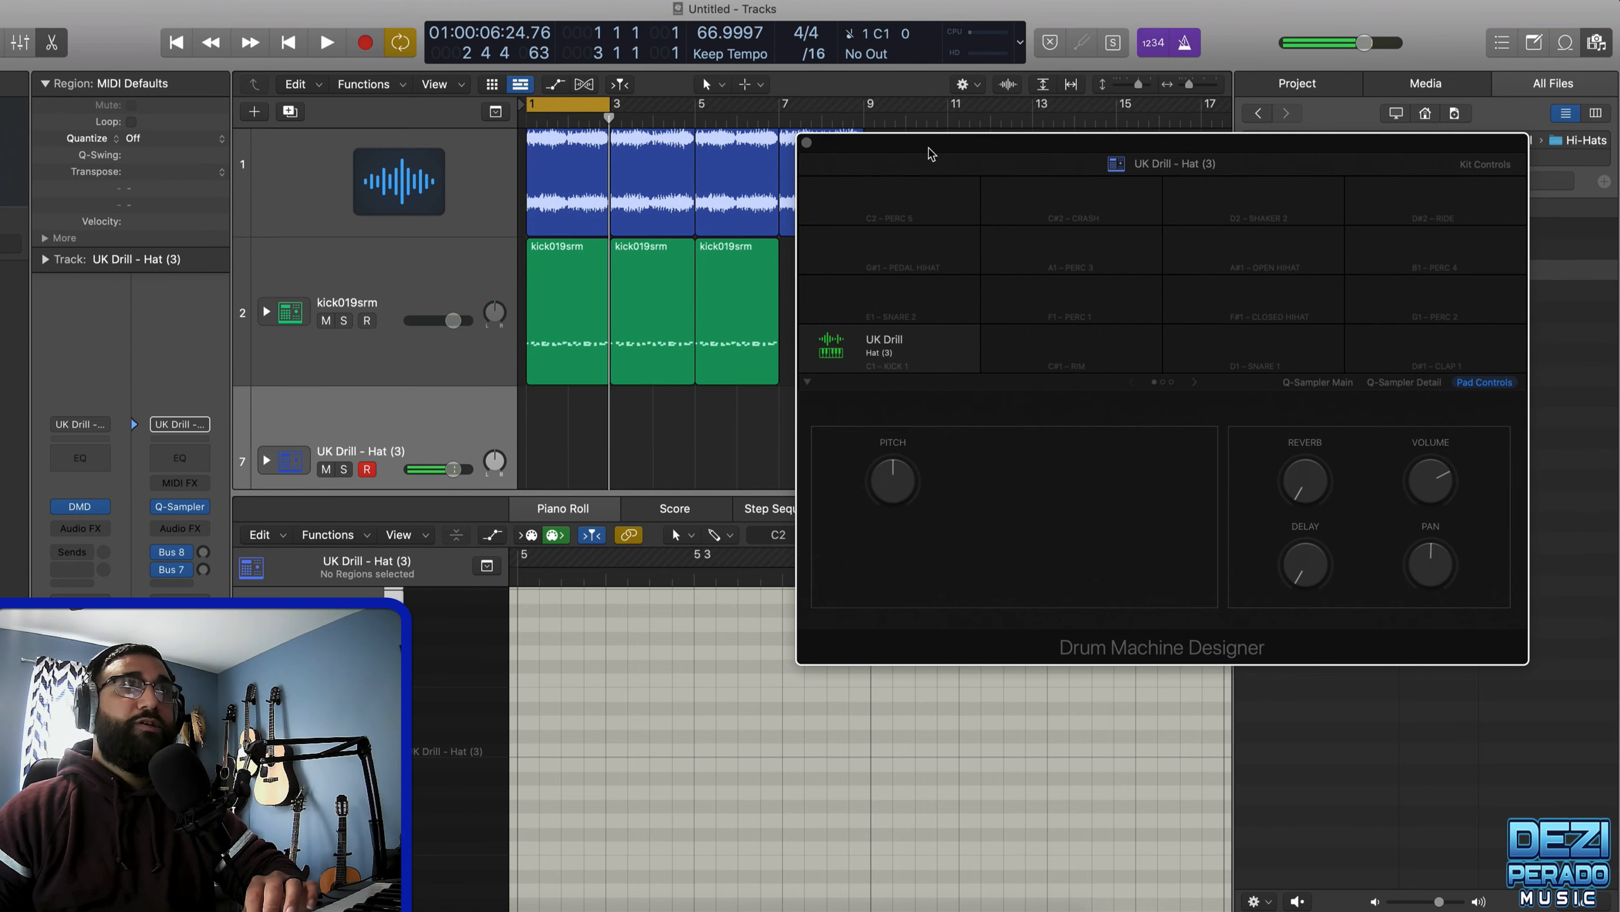
left_click_drag(931, 153, 952, 148)
left_click(827, 137)
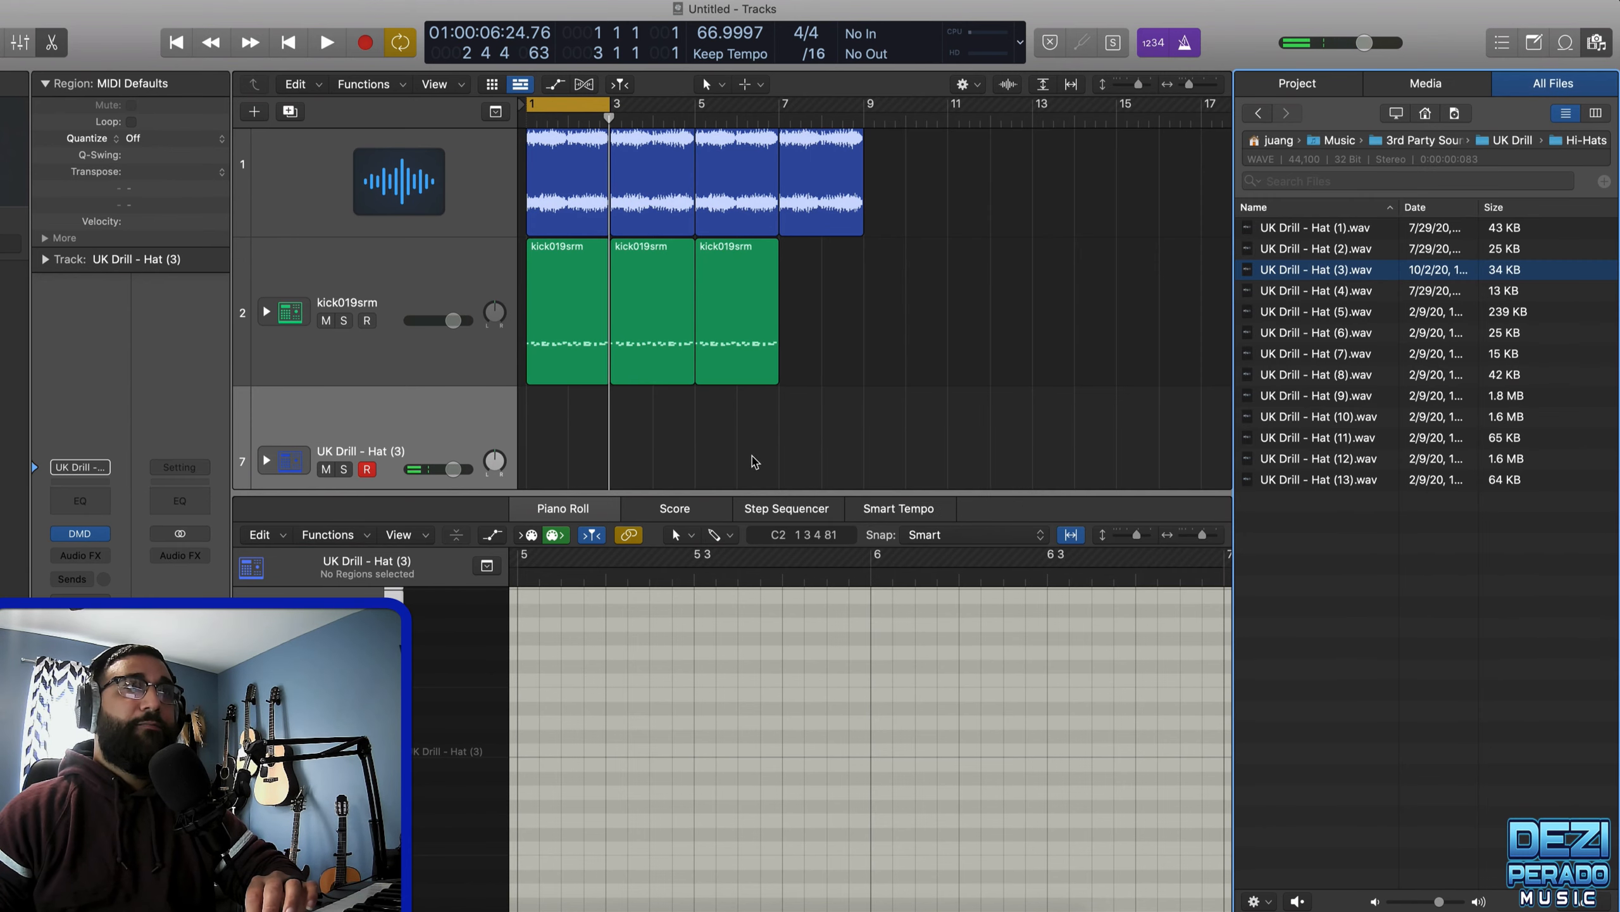
- Try the Step Sequencer on the kick019srm region, and open it for the empty UK Drill - Hat (3) track
left_click(363, 257)
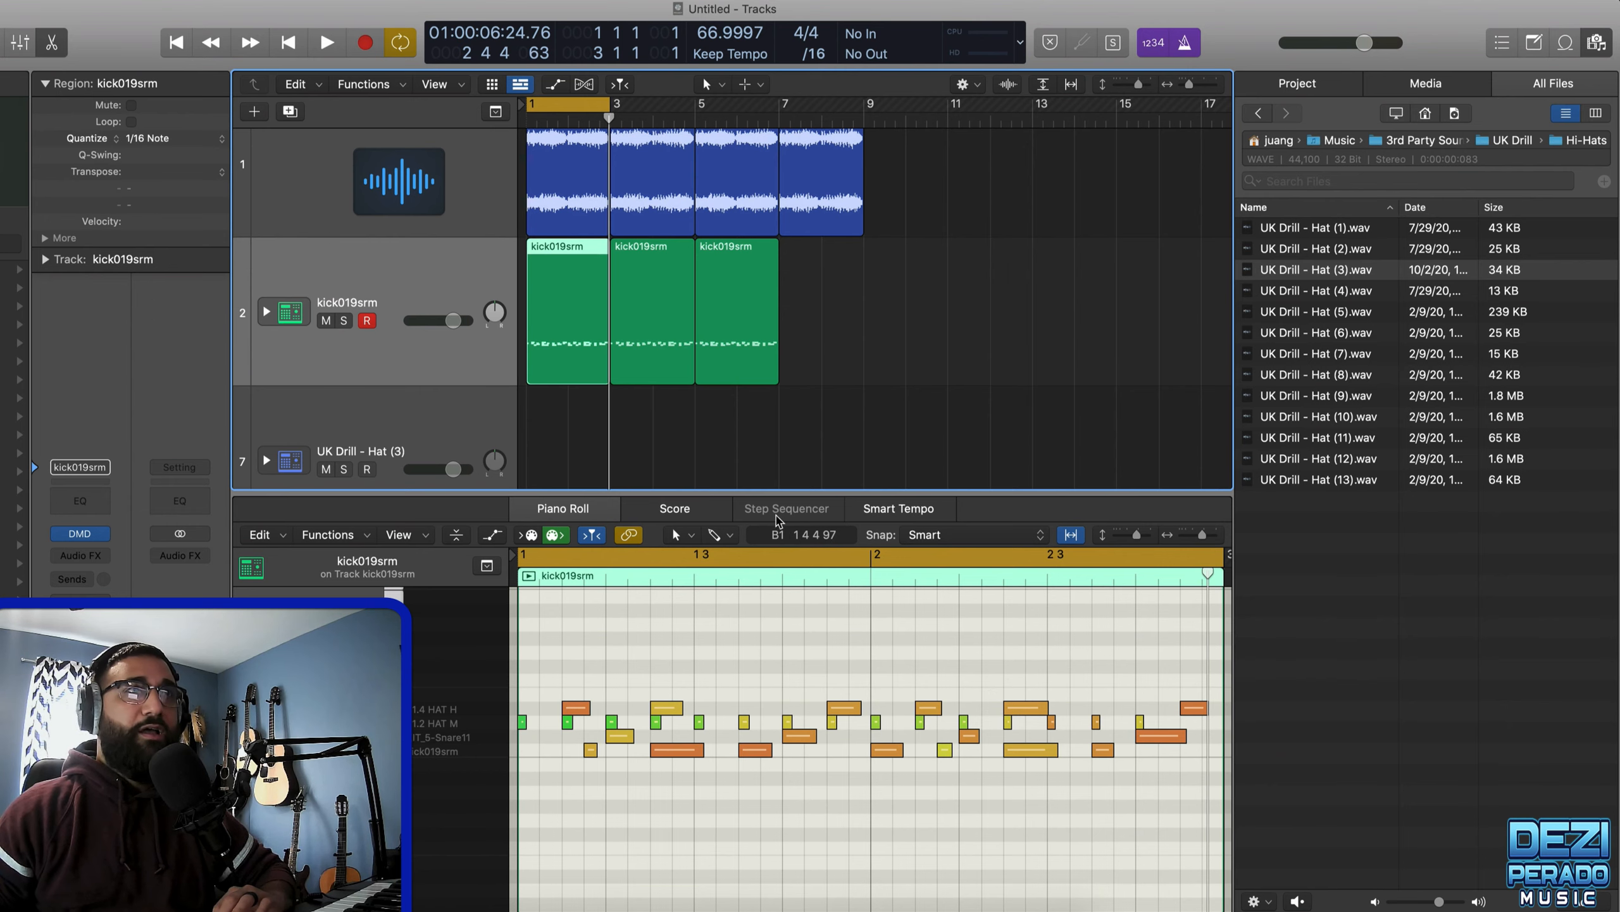
left_click(778, 513)
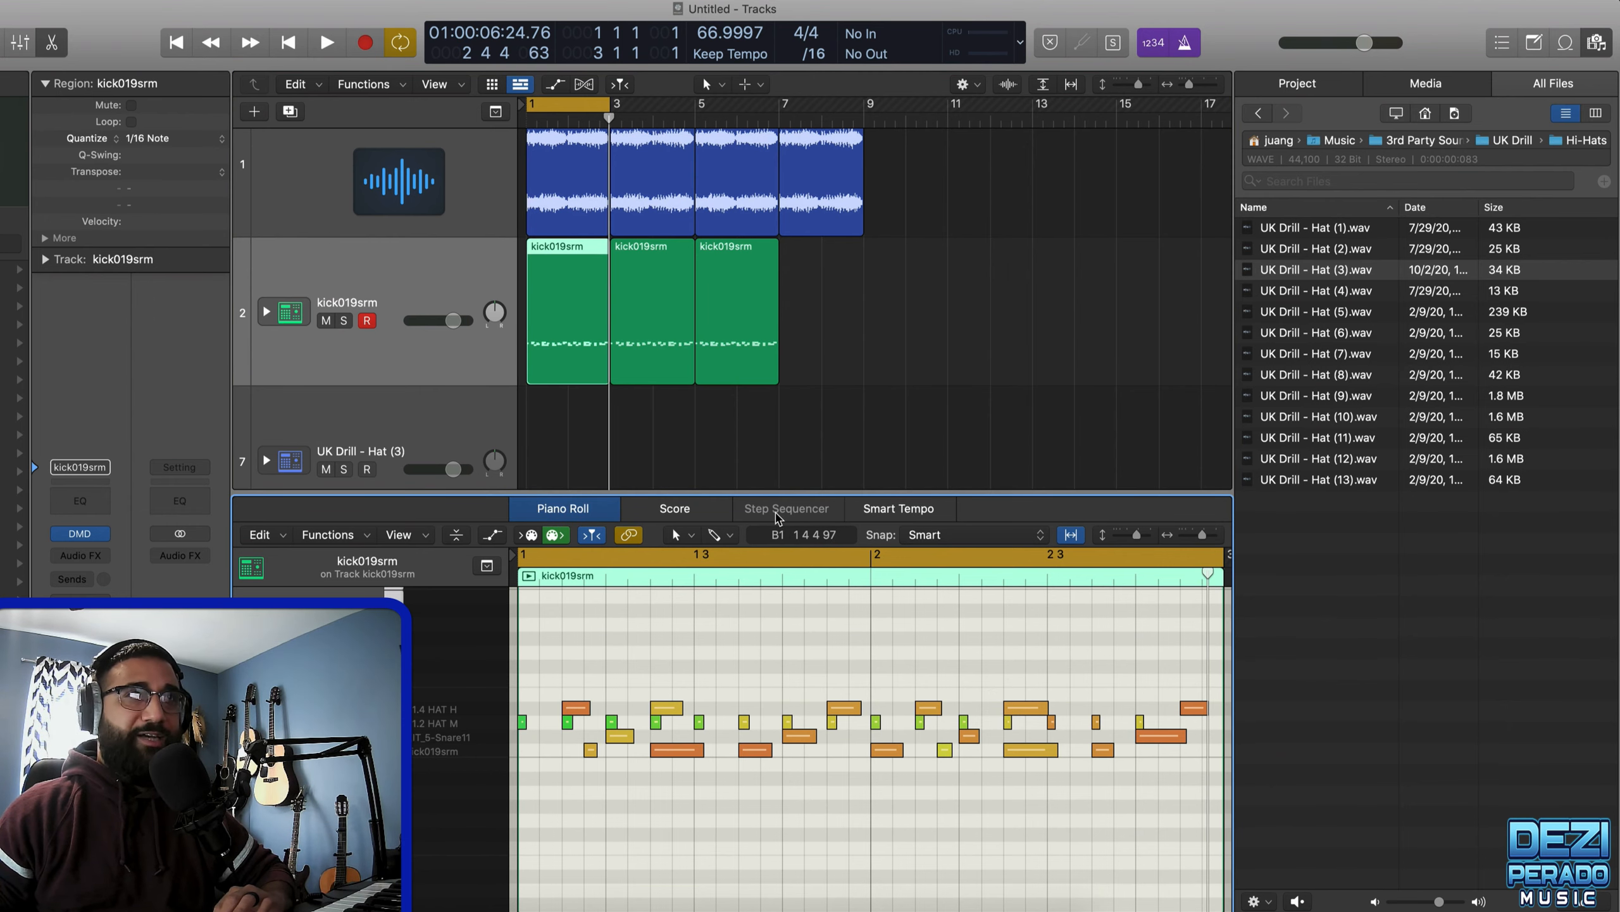
left_click(345, 432)
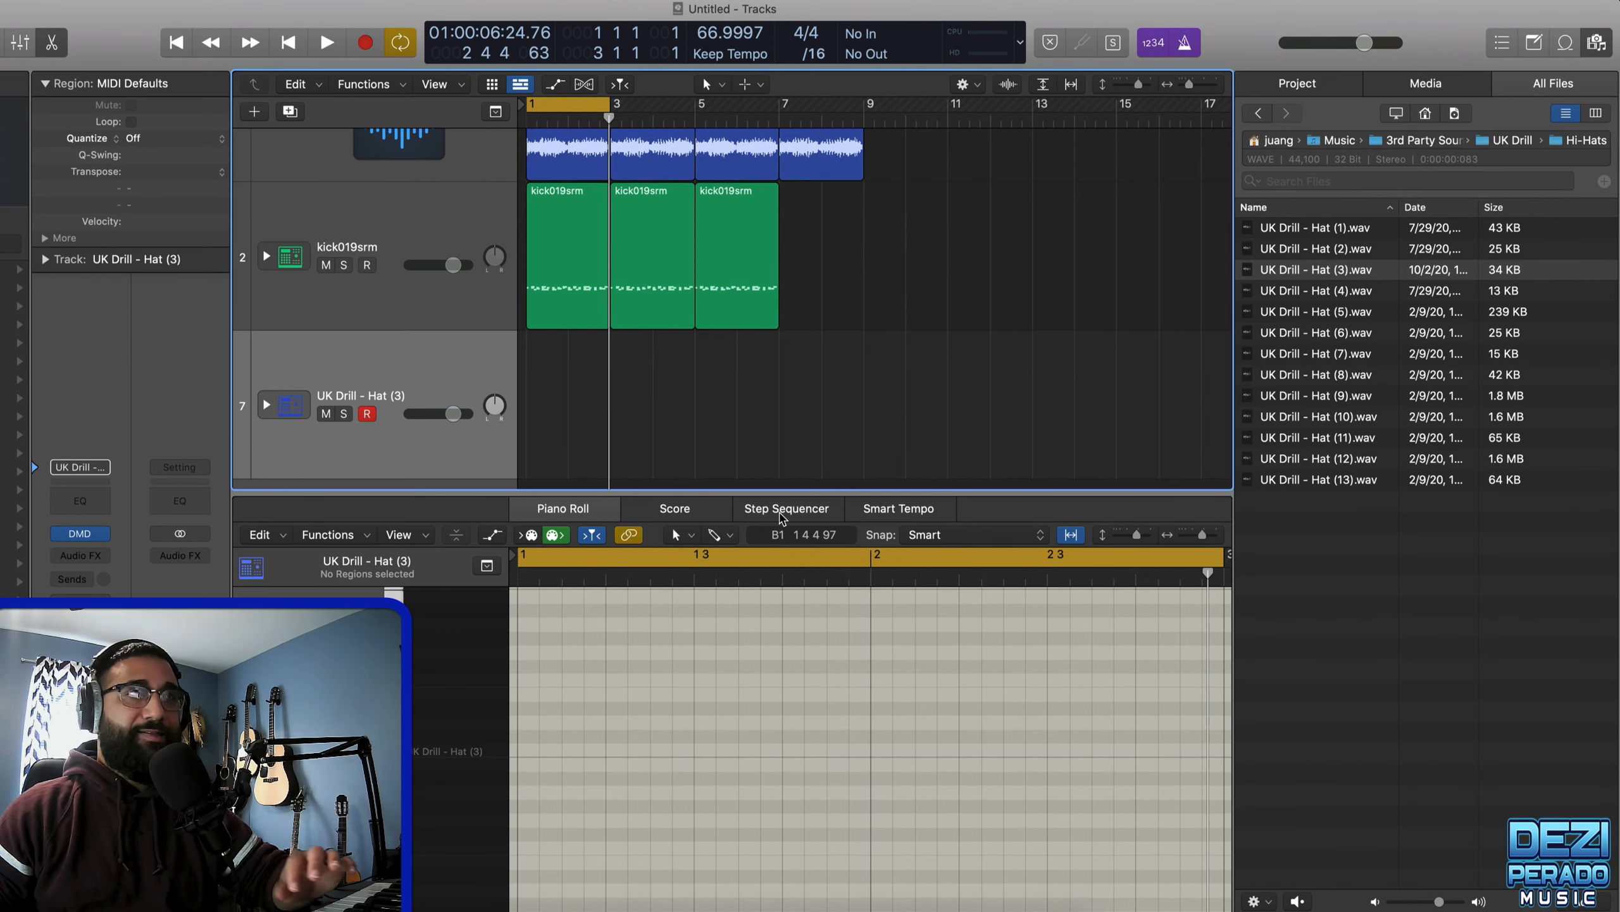
left_click(783, 515)
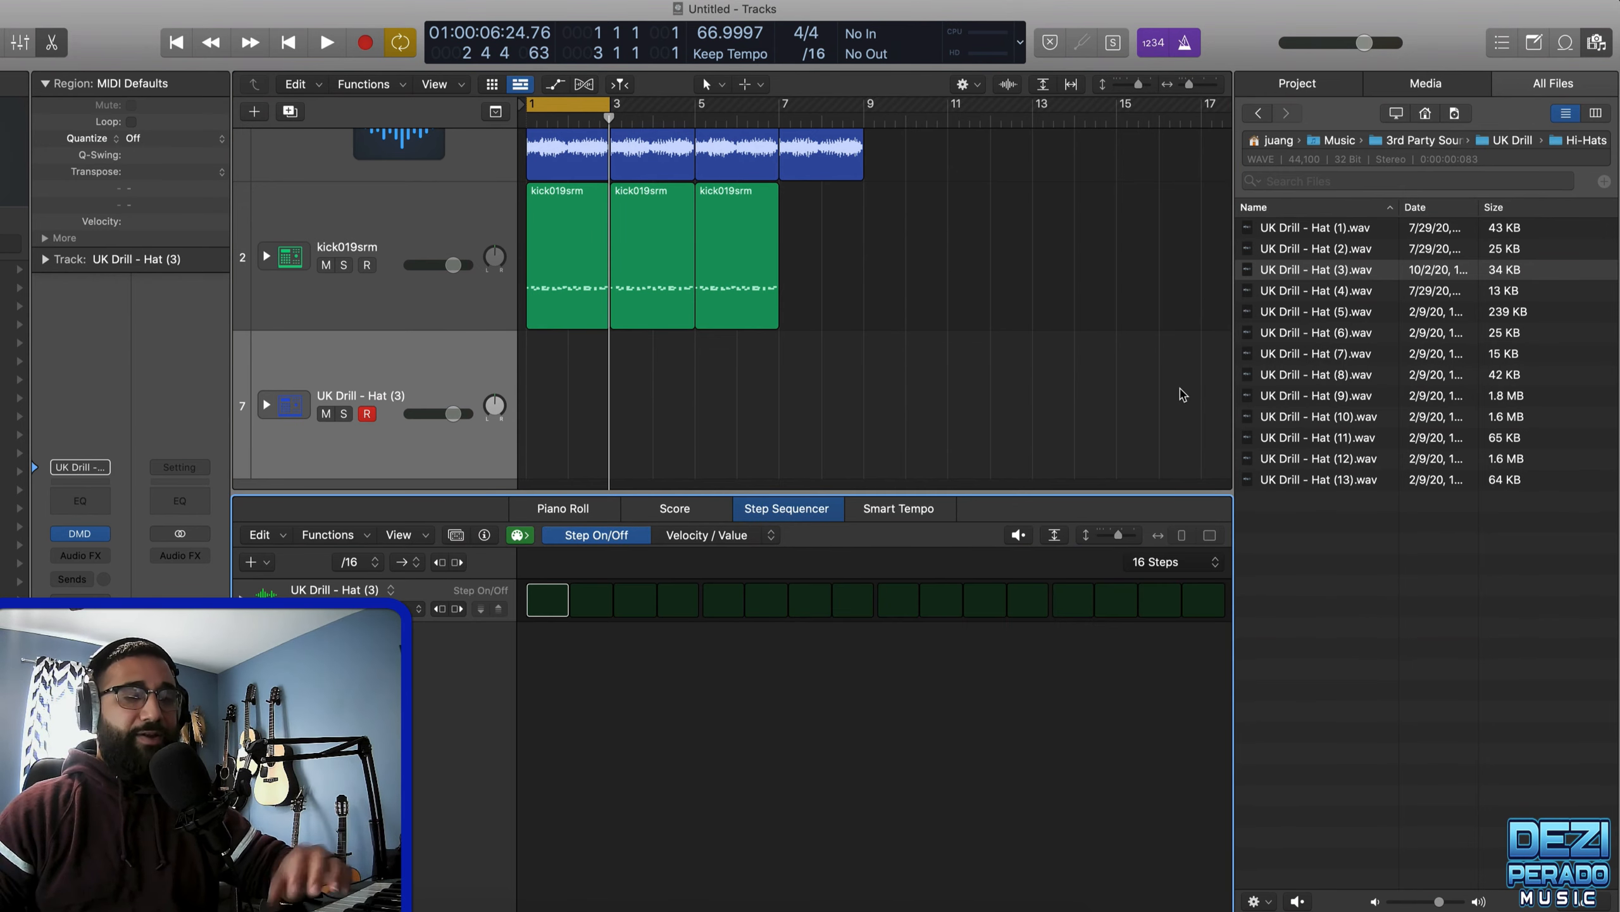
- Turn on steps 1, 3 and 4 of the UK Drill - Hat (3) pattern and move its region to start at bar 1
left_click(550, 603)
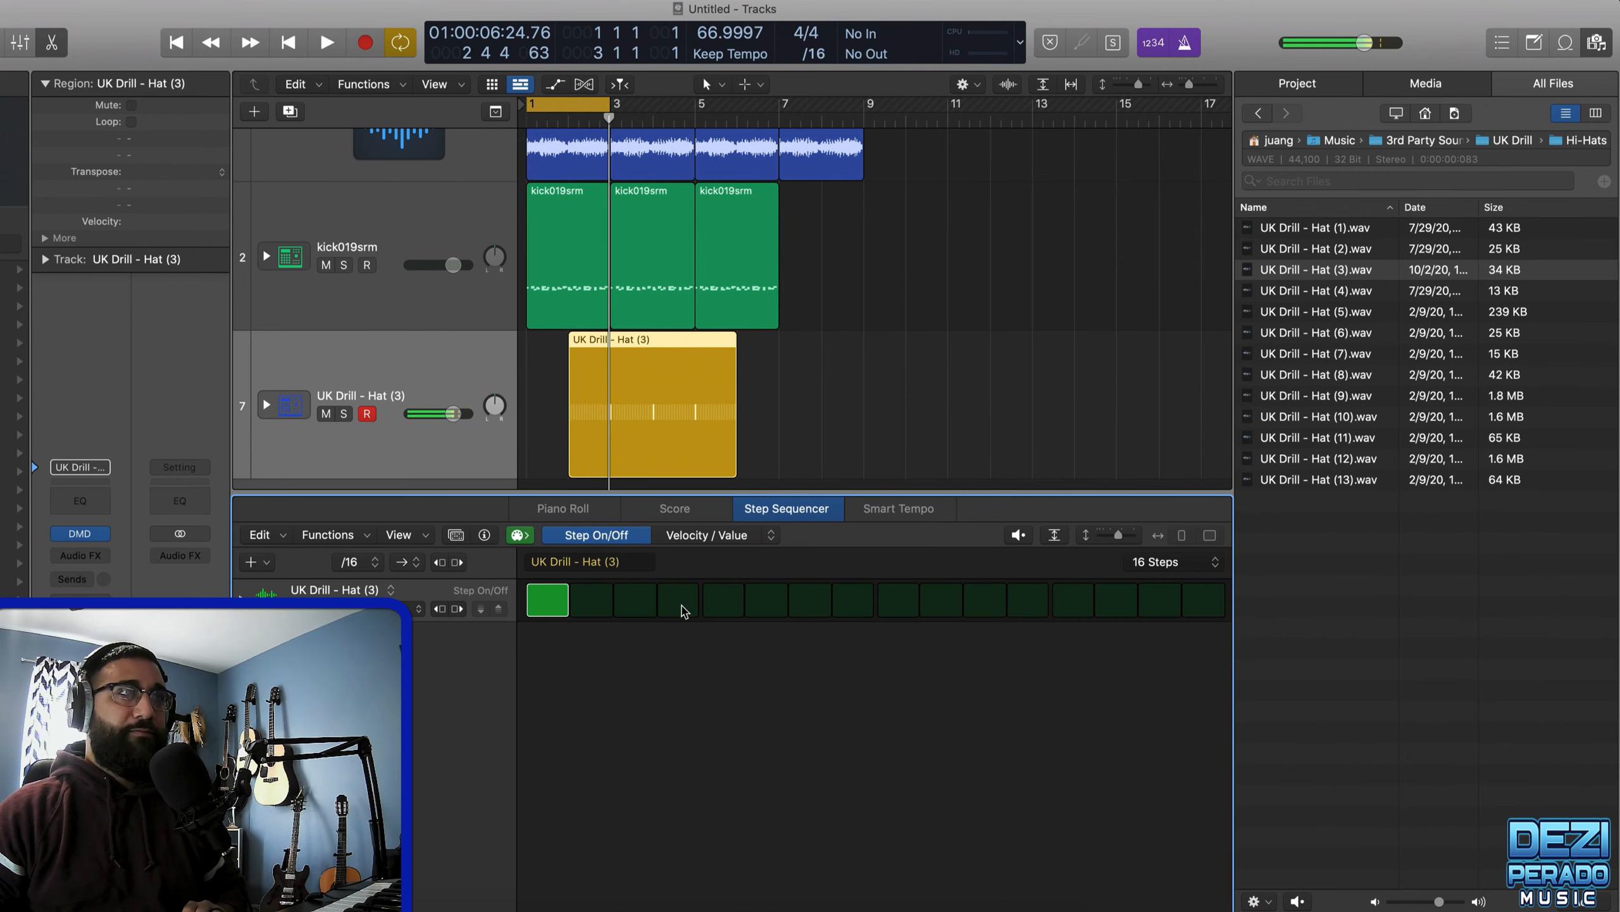
left_click(678, 603)
left_click(632, 603)
left_click(632, 361)
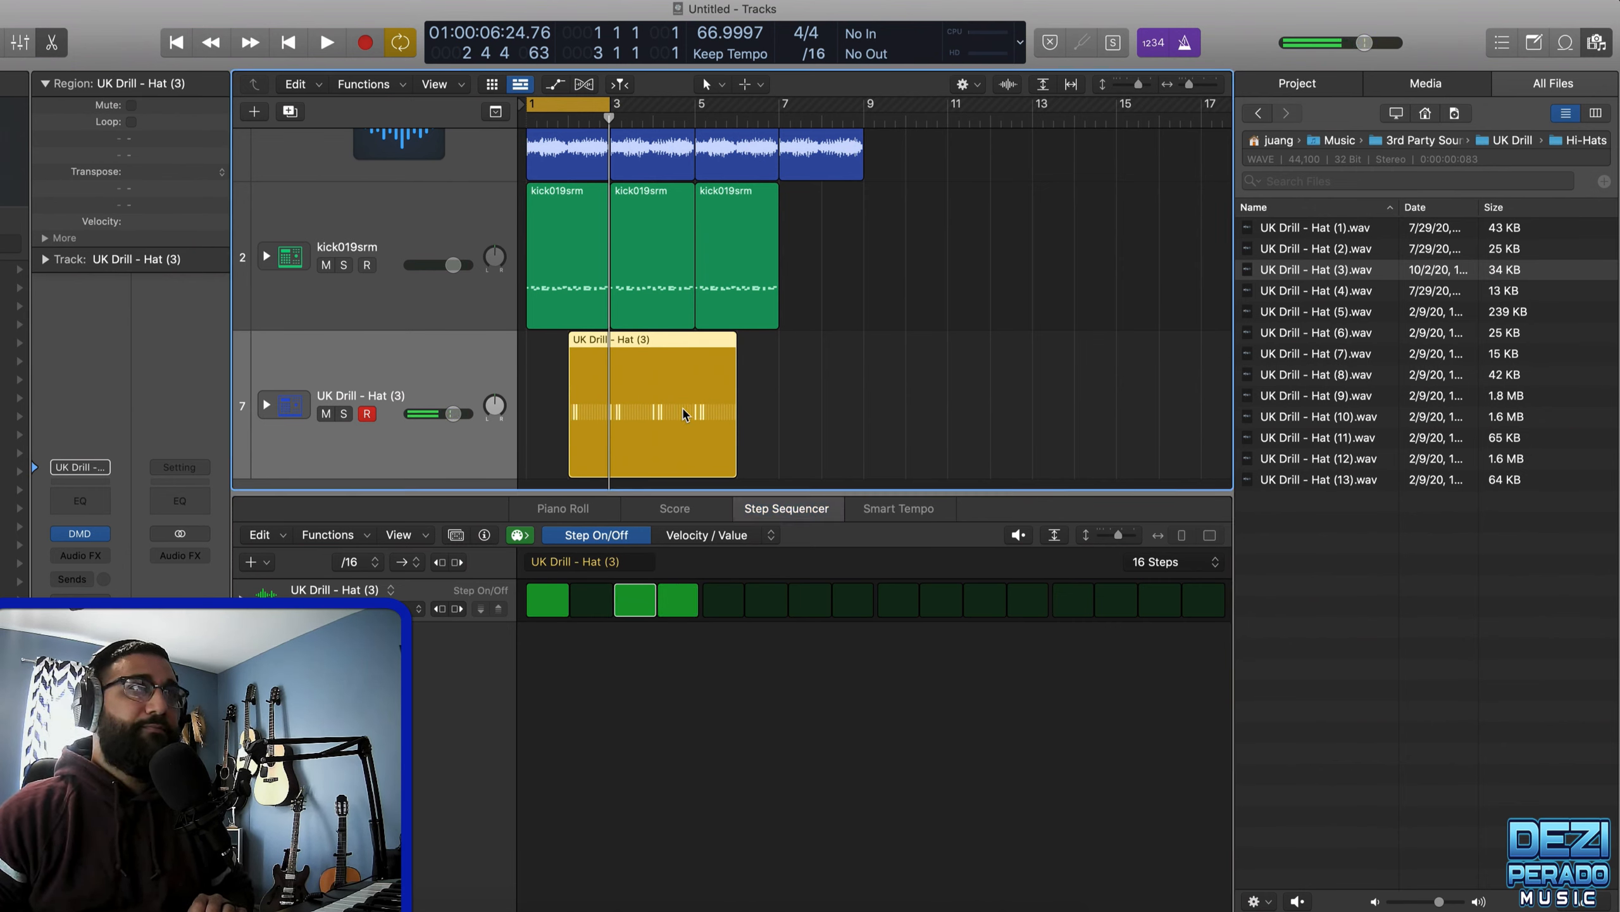
left_click_drag(635, 348, 578, 349)
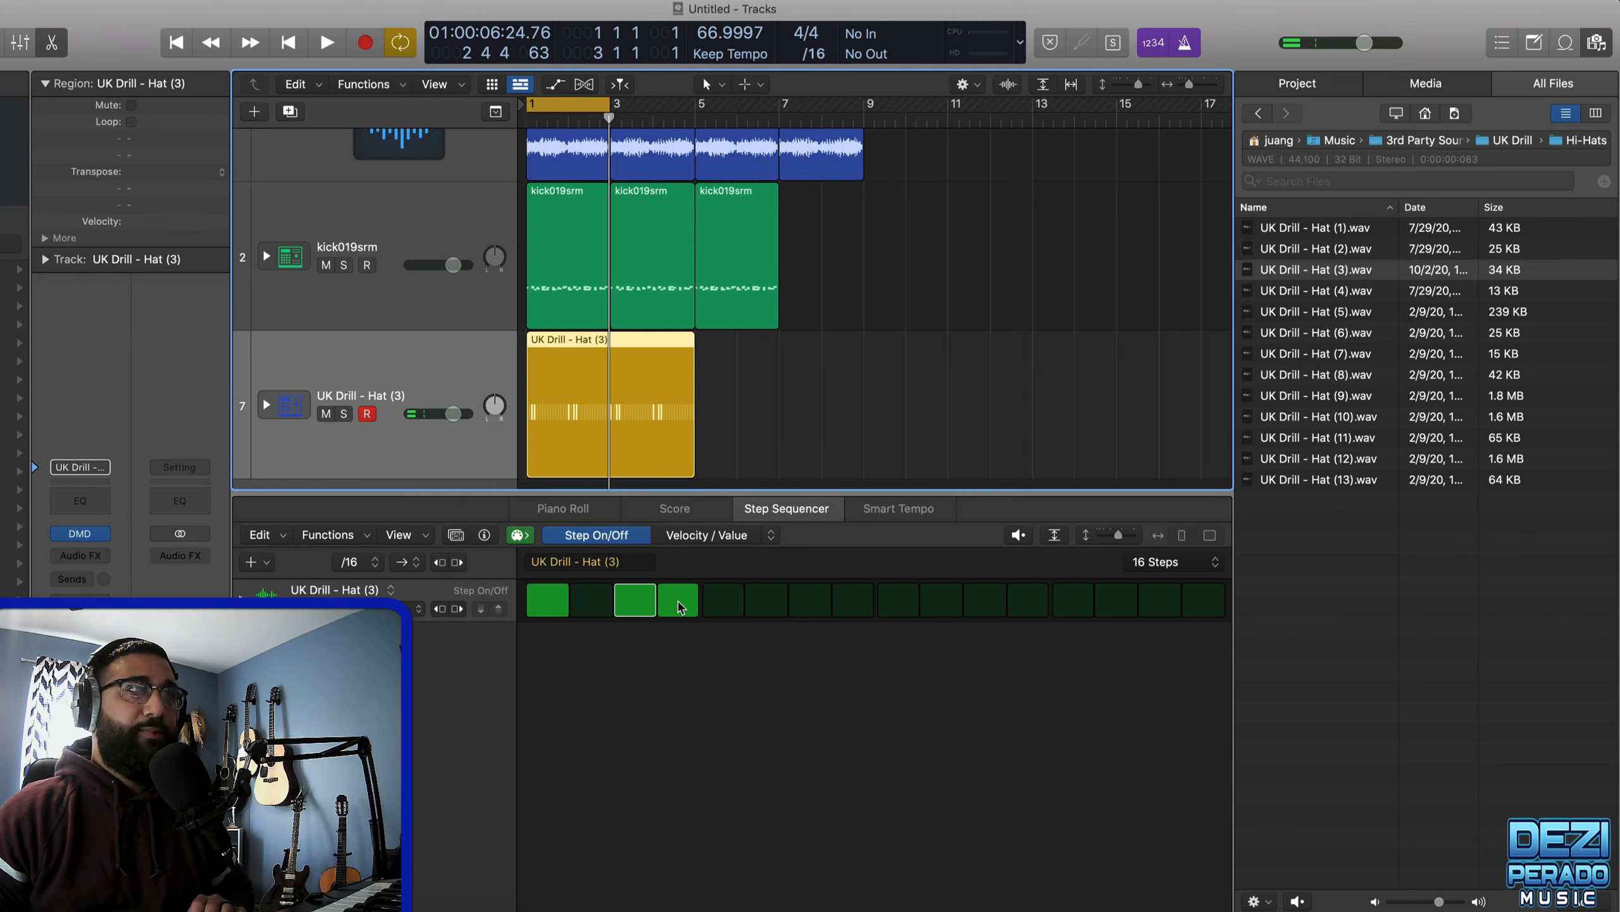
- Fill all 16 steps of the UK Drill - Hat (3) row and play the pattern with the other tracks
left_click(677, 603)
key("space")
left_click(679, 614)
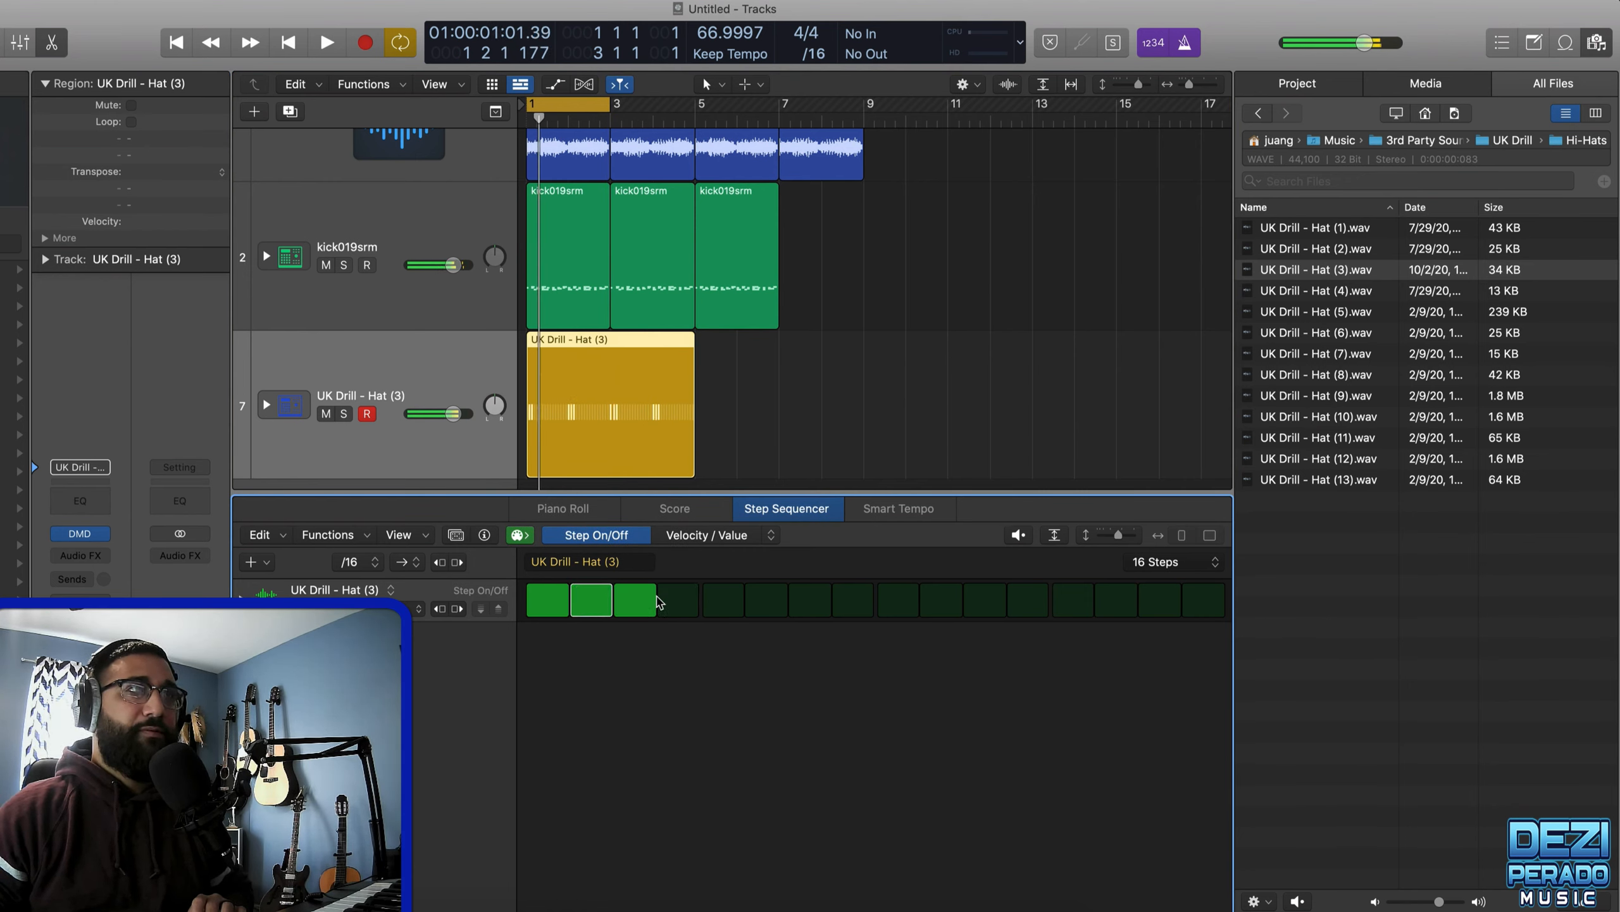
left_click_drag(715, 610, 1201, 600)
key("space")
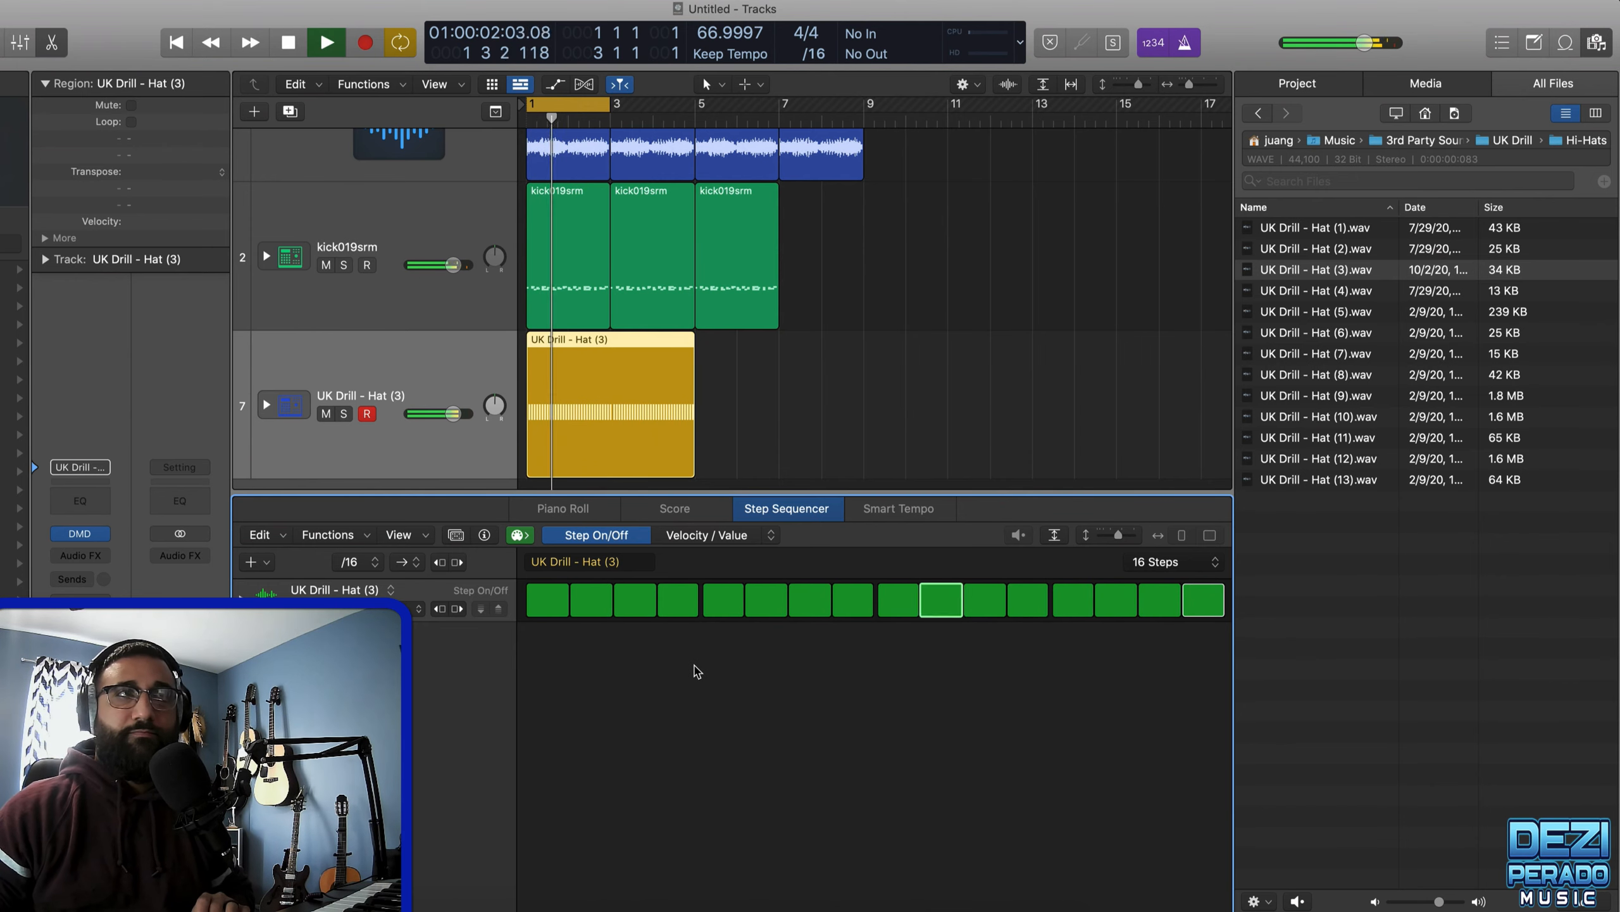
- Play the filled 16-step hi-hat pattern against the arpeggio and kick tracks a few times to judge the groove
key("space")
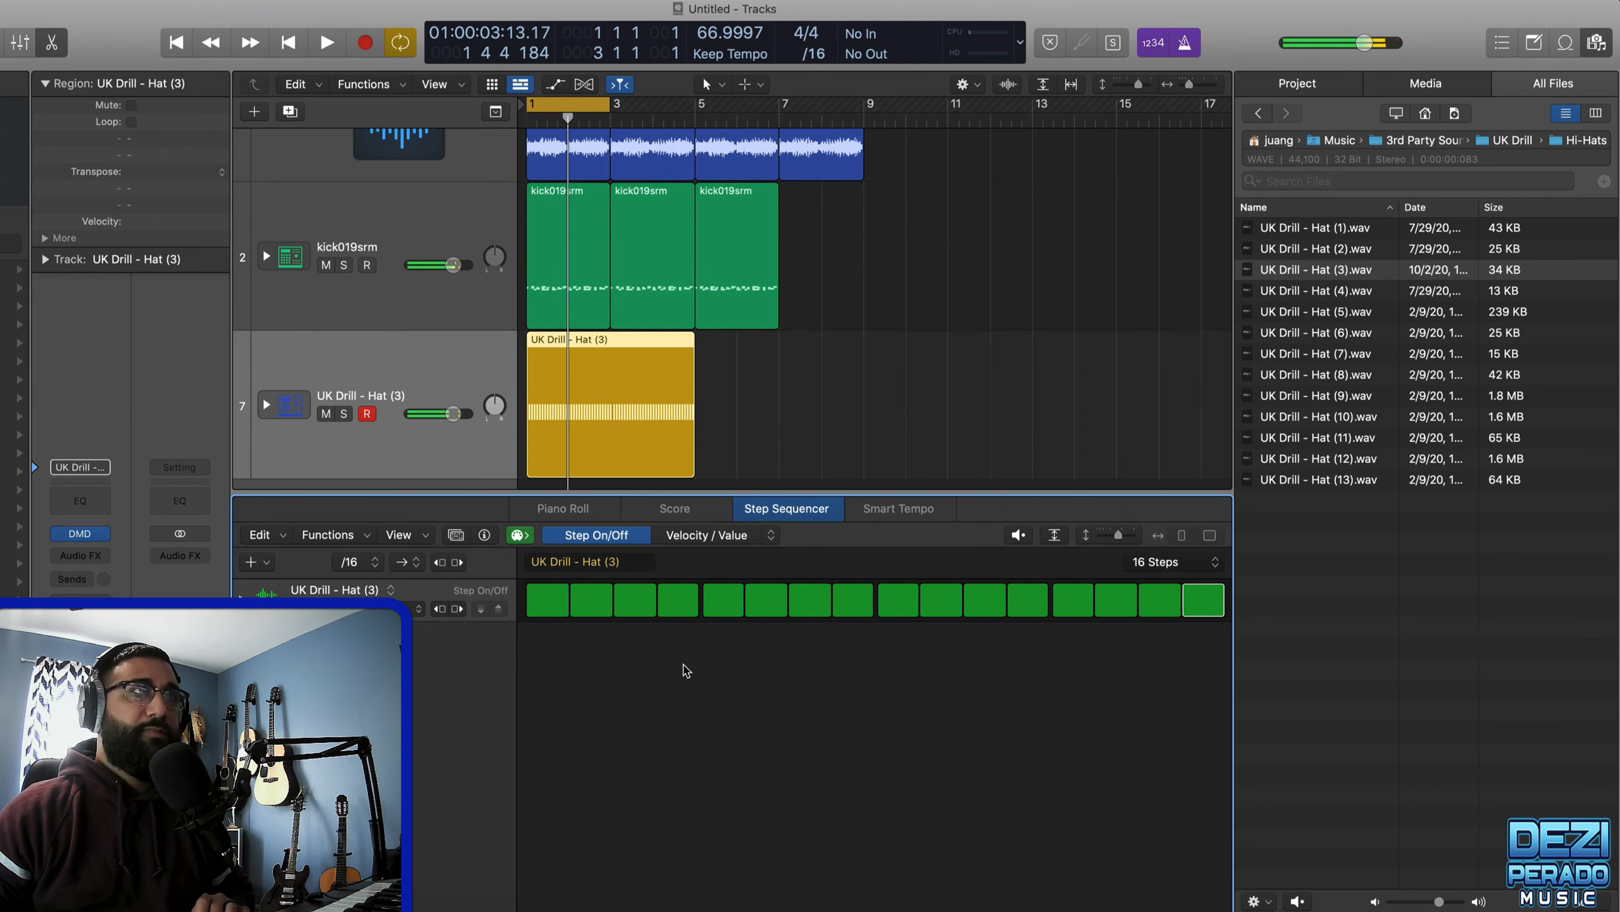
key("space")
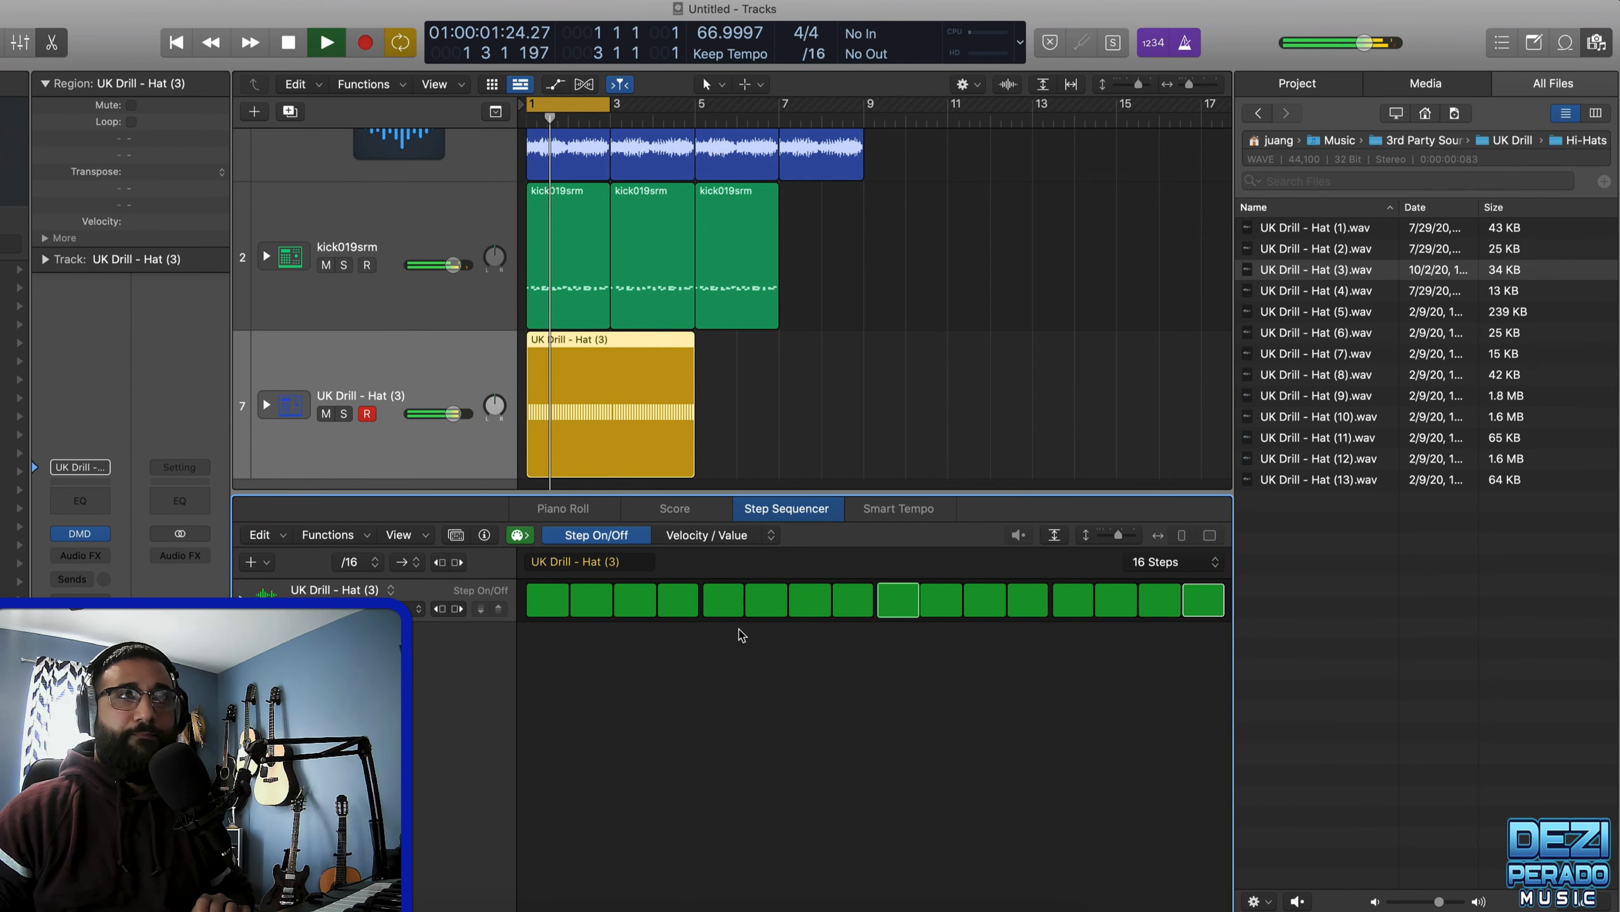
key("space")
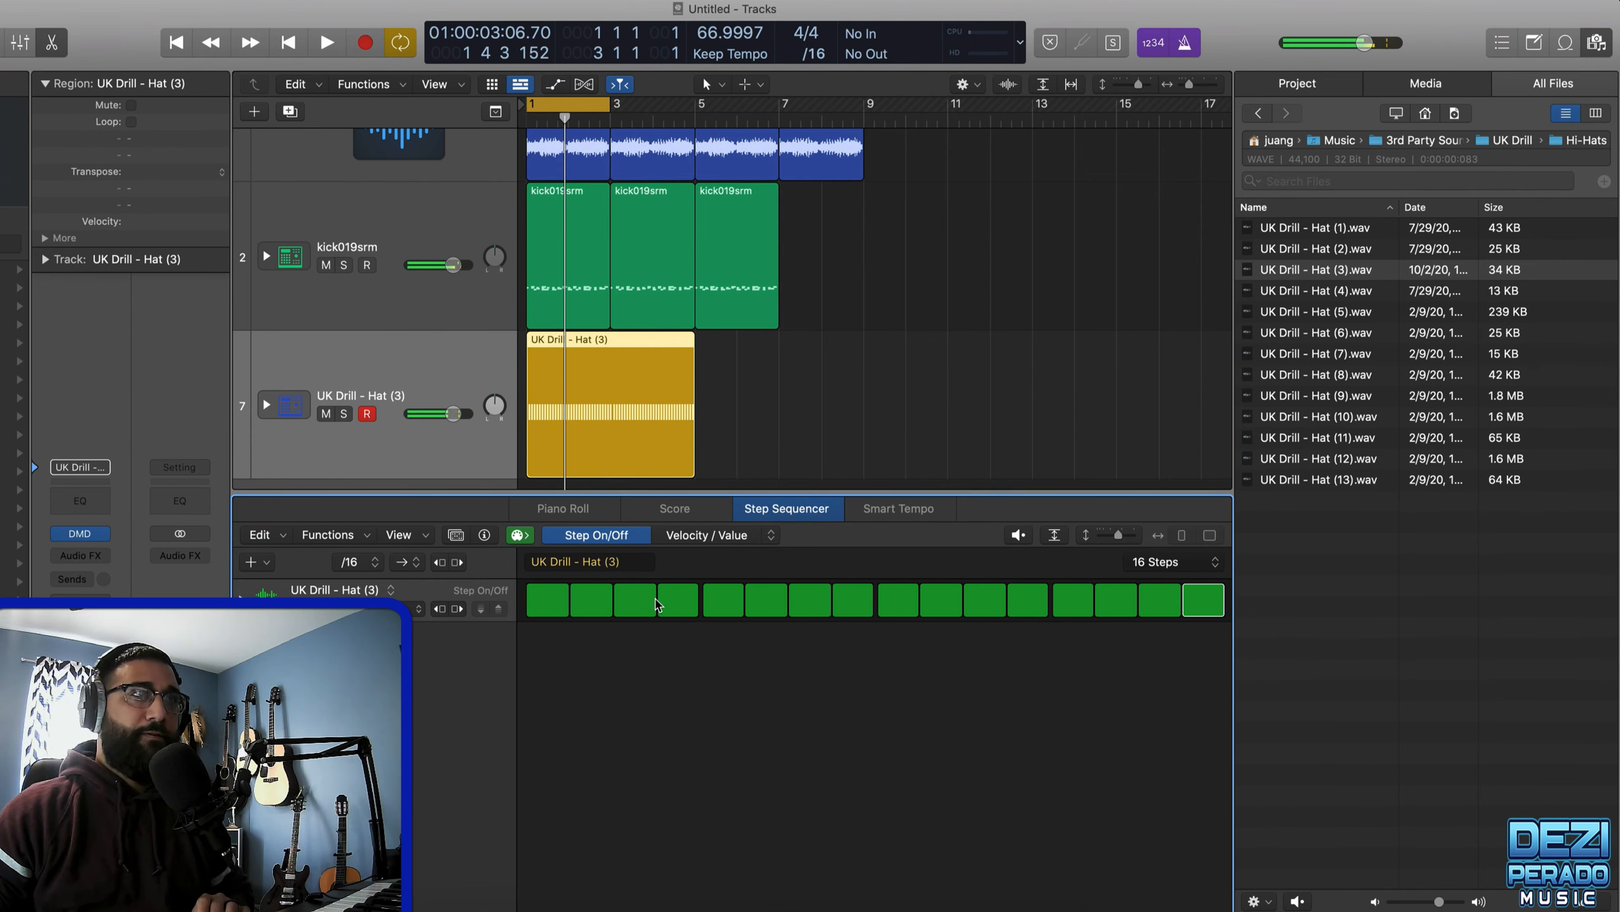
key("space")
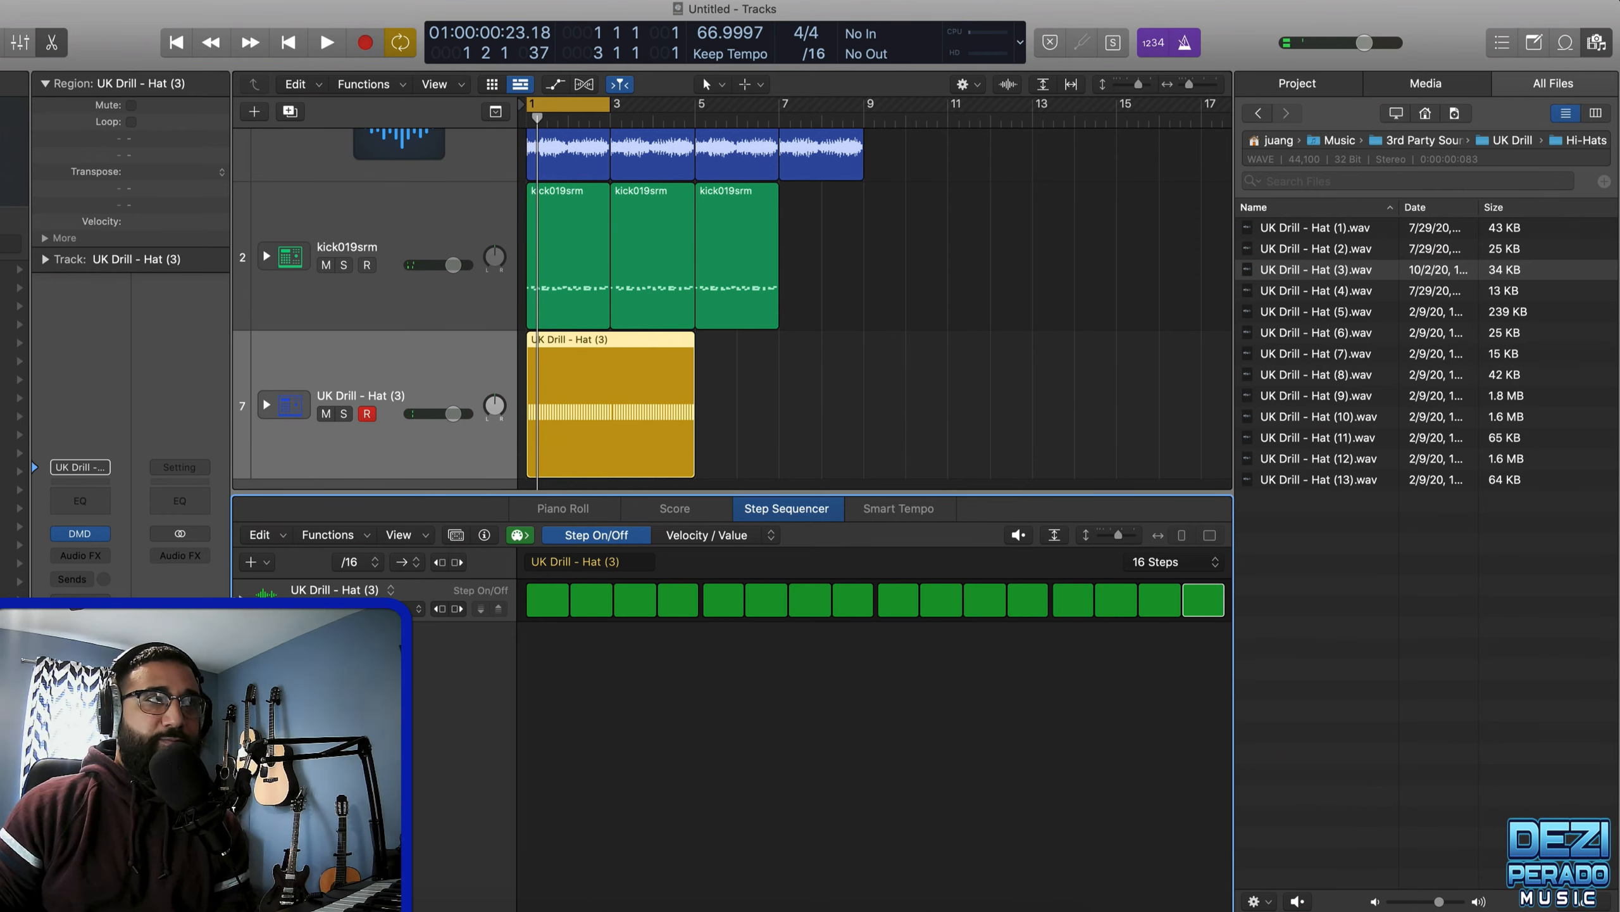
- Show the Velocity and Note Repeat subrows of UK Drill - Hat (3), set step 4's Note Repeat to 5 and play the pattern
left_click(242, 601)
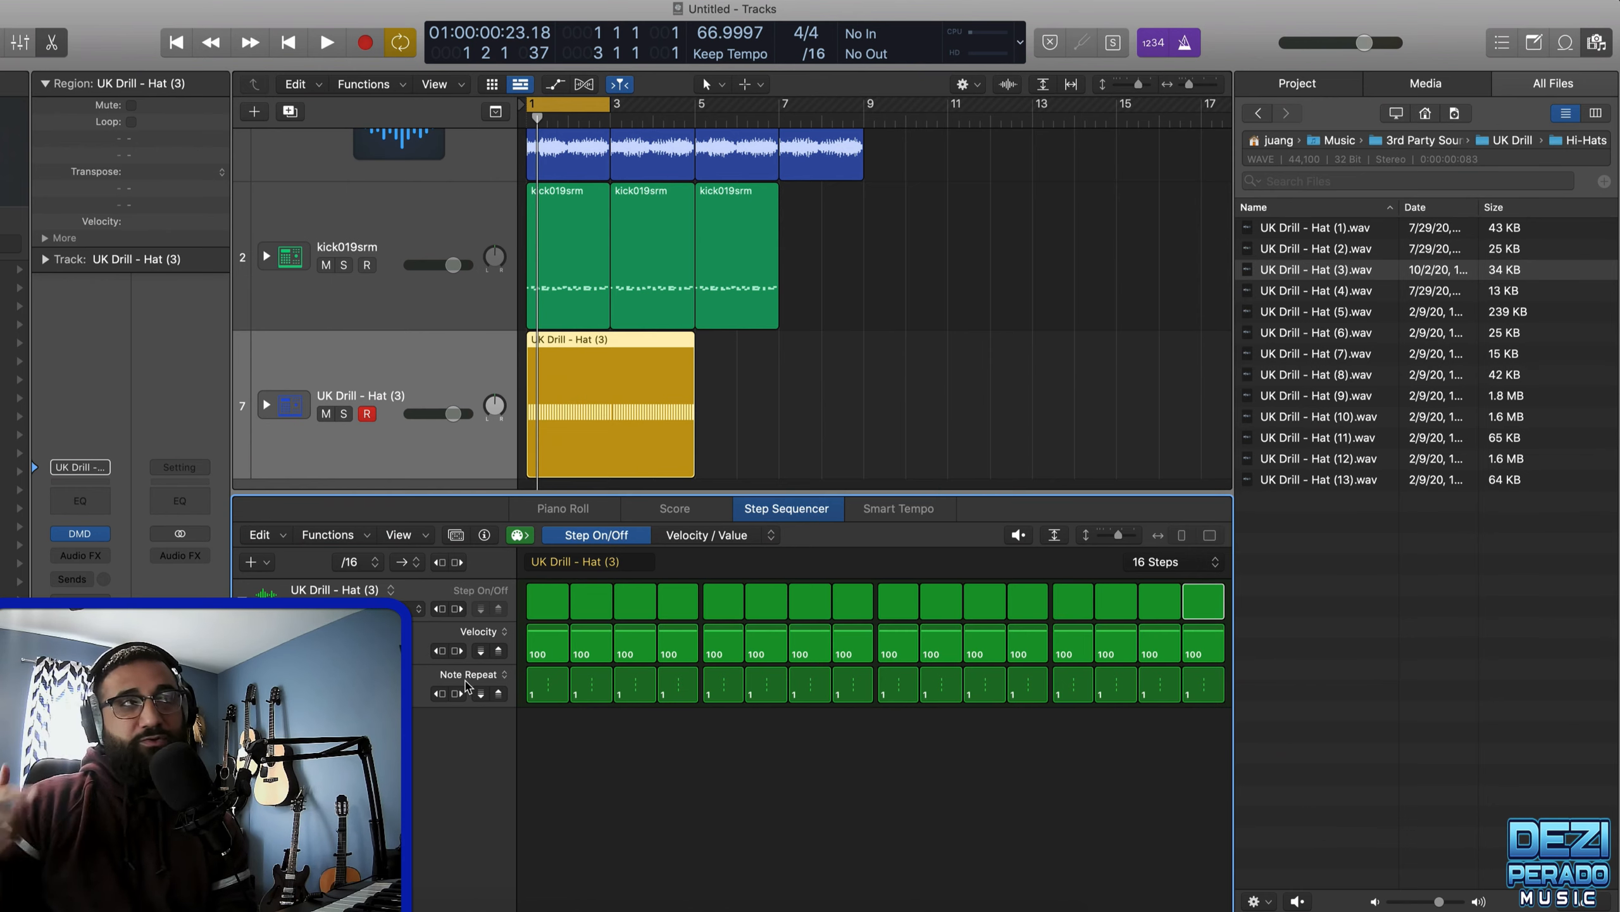
key("space")
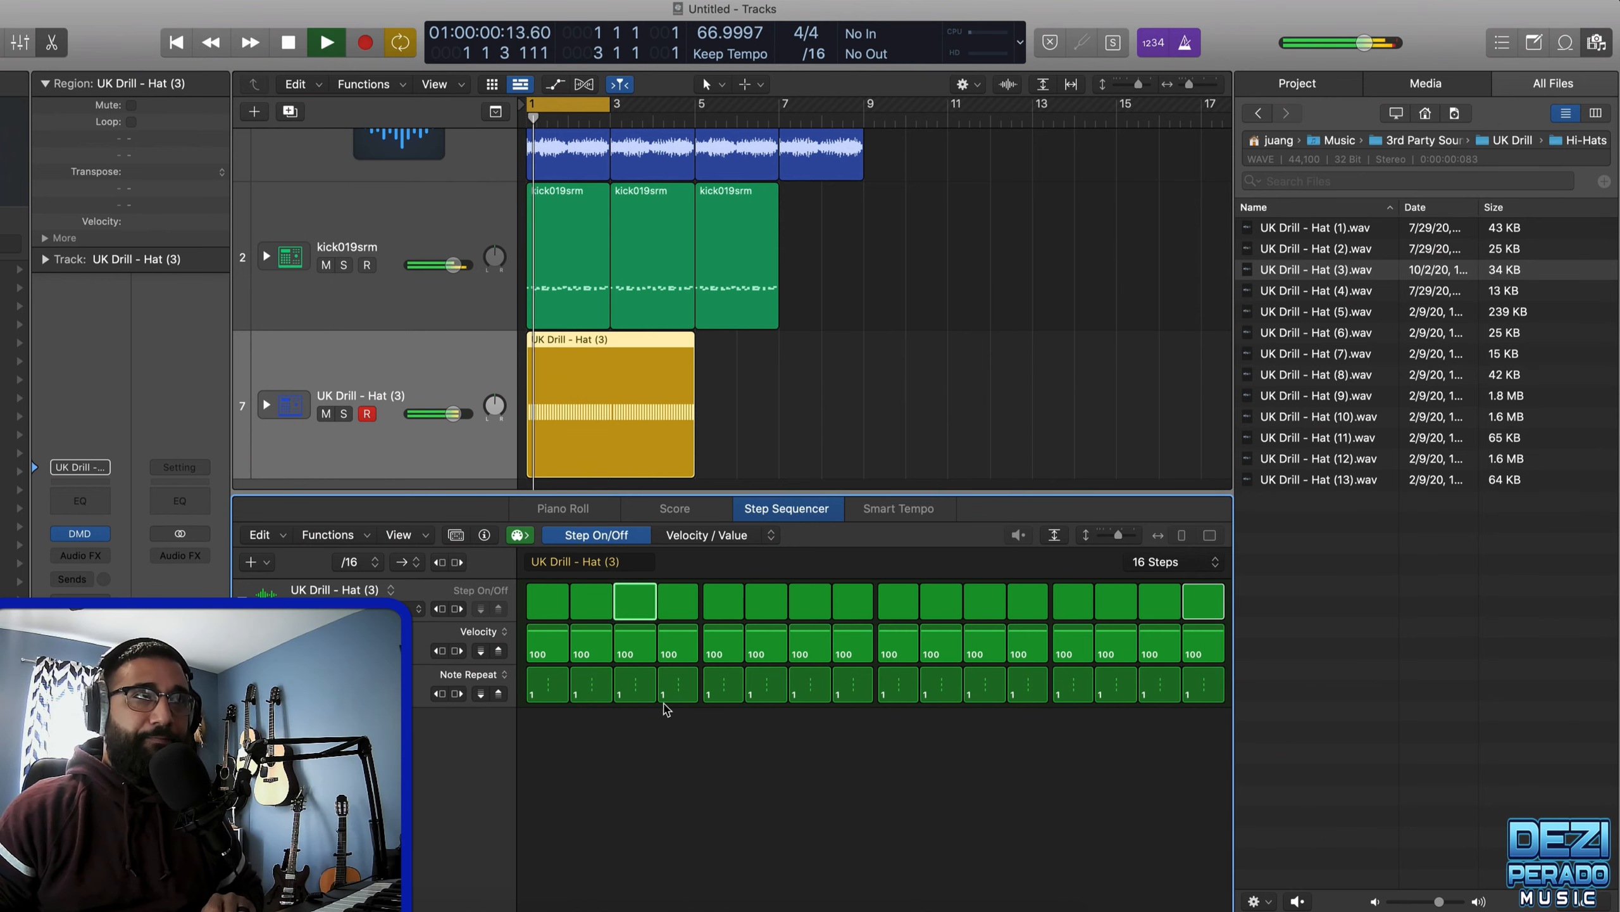
key("space")
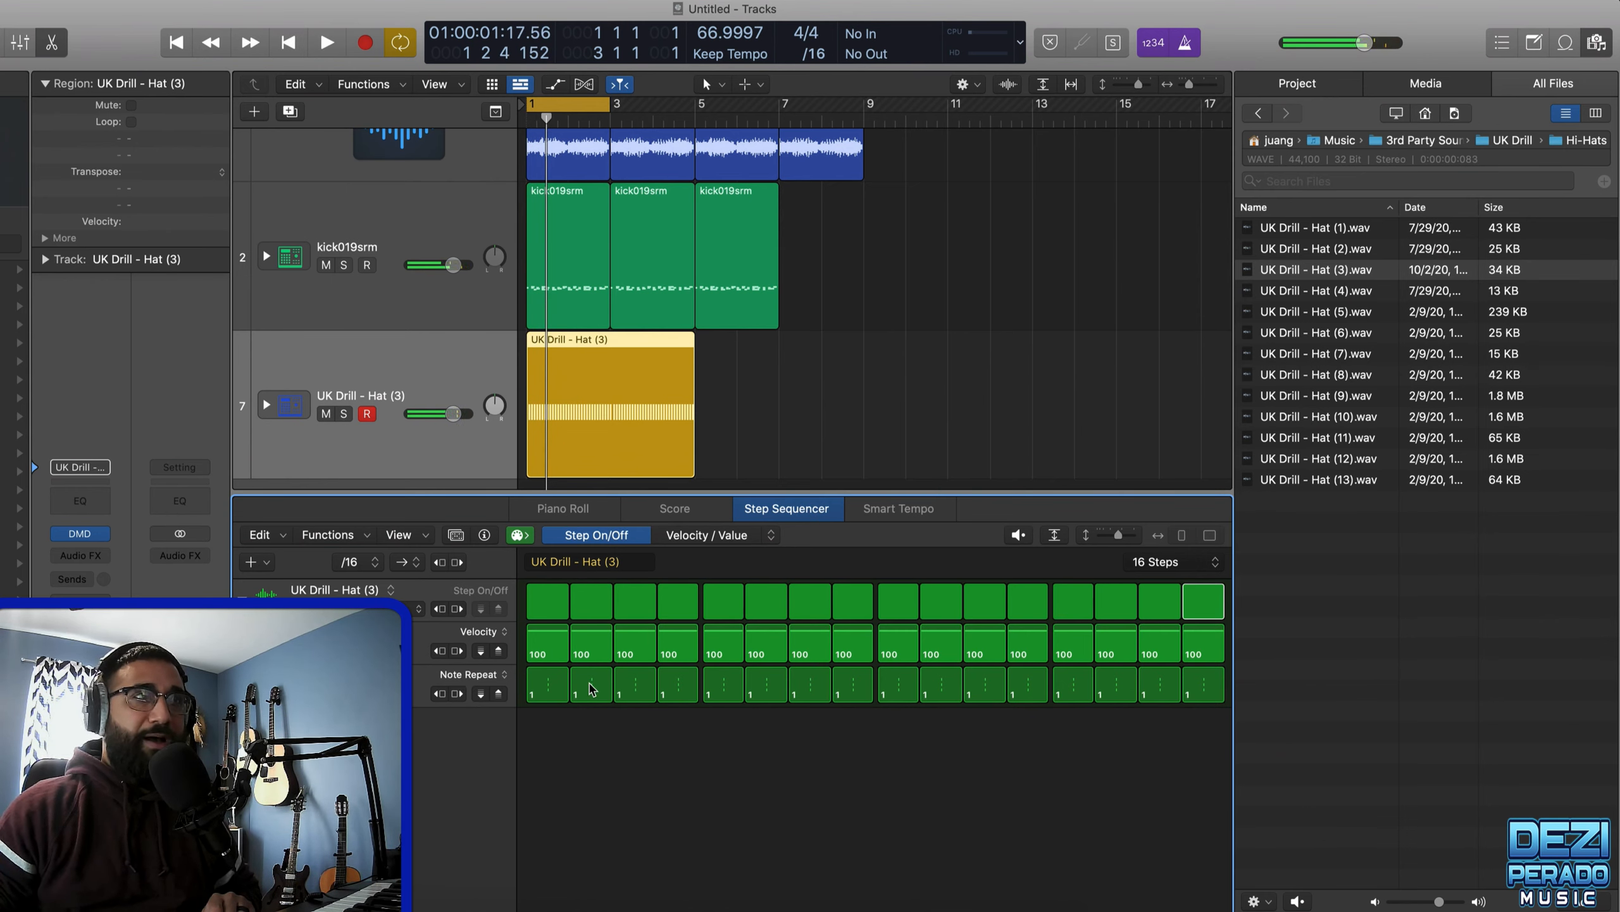
left_click_drag(678, 696, 677, 695)
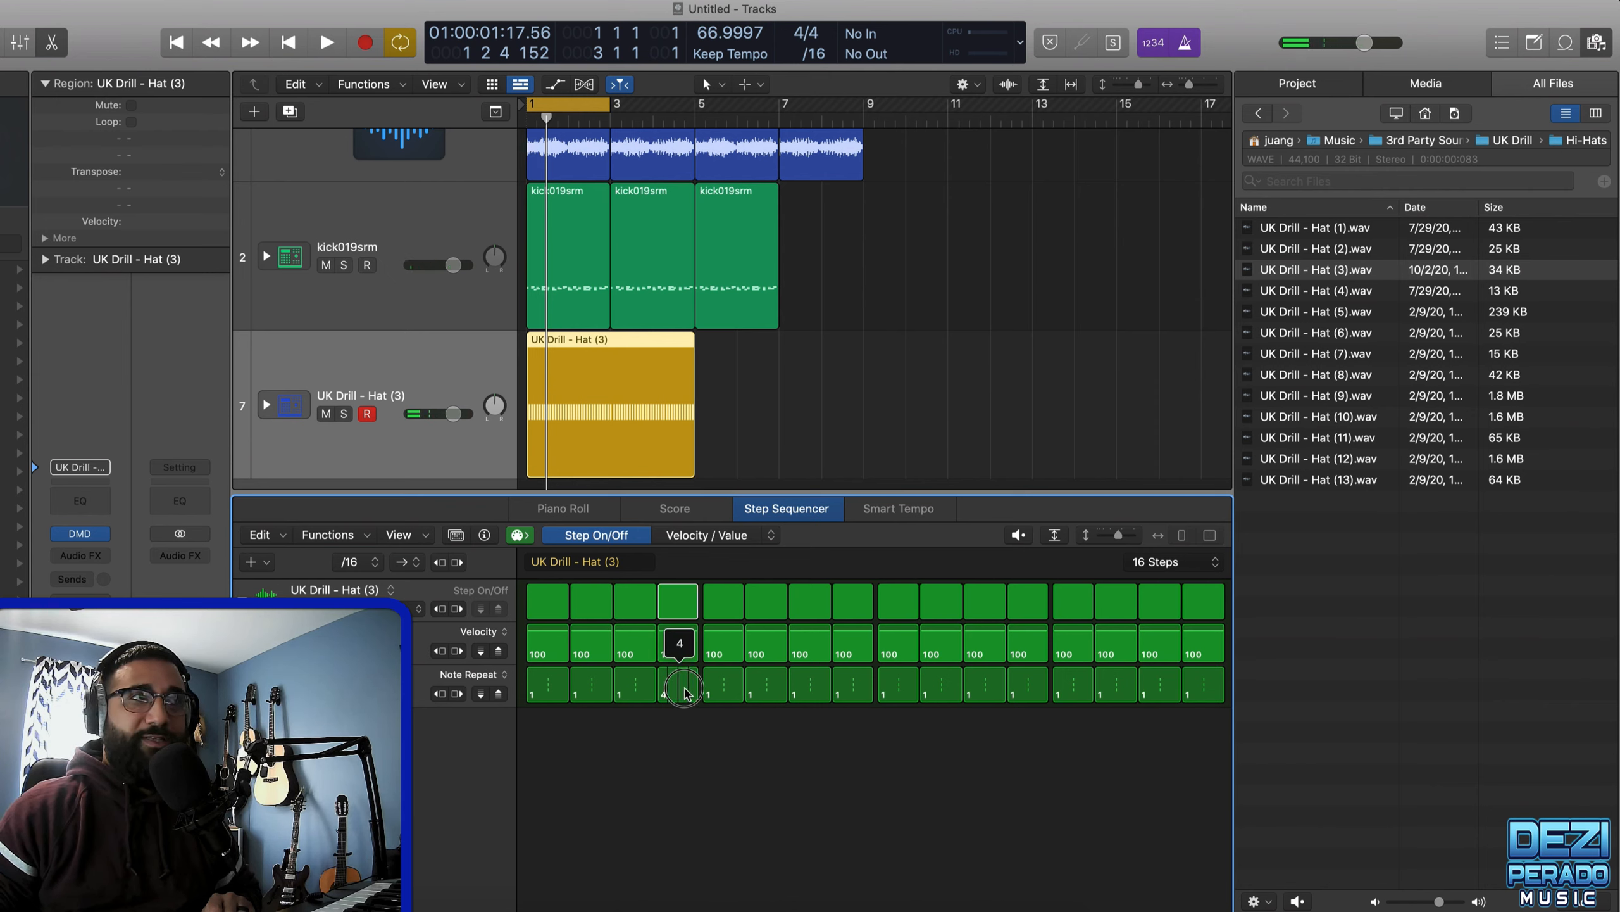
left_click_drag(686, 692, 687, 693)
key("space")
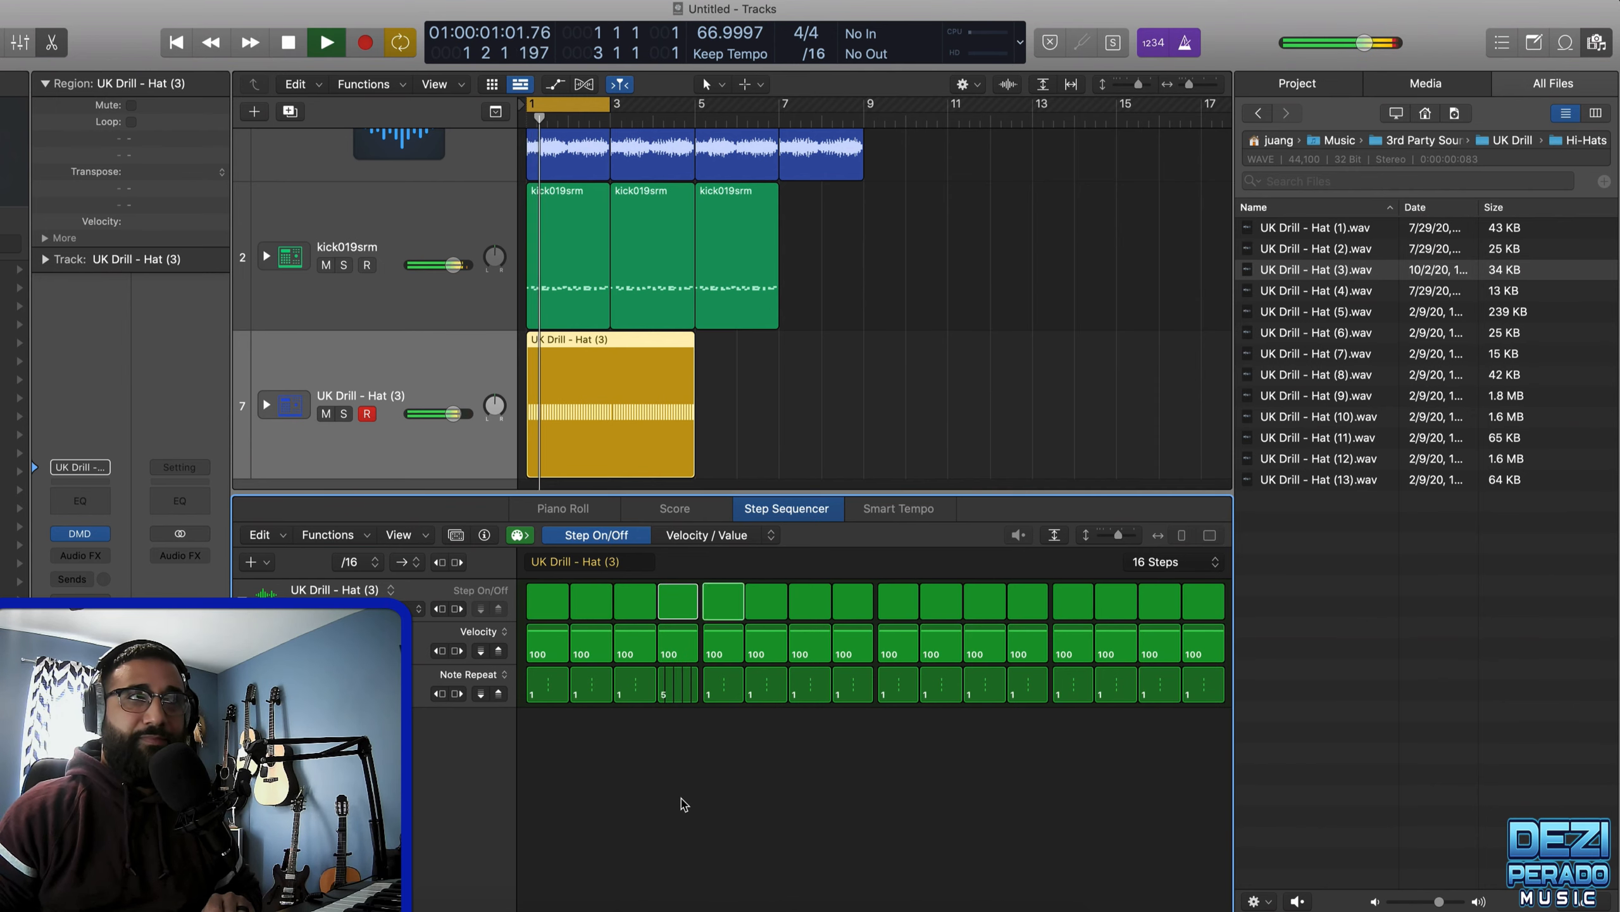
key("space")
- Set Note Repeat to 5 on step 12, 3 on step 13 and 5 on step 16 of the hi-hat pattern, playing it between changes
left_click_drag(1025, 698, 1026, 696)
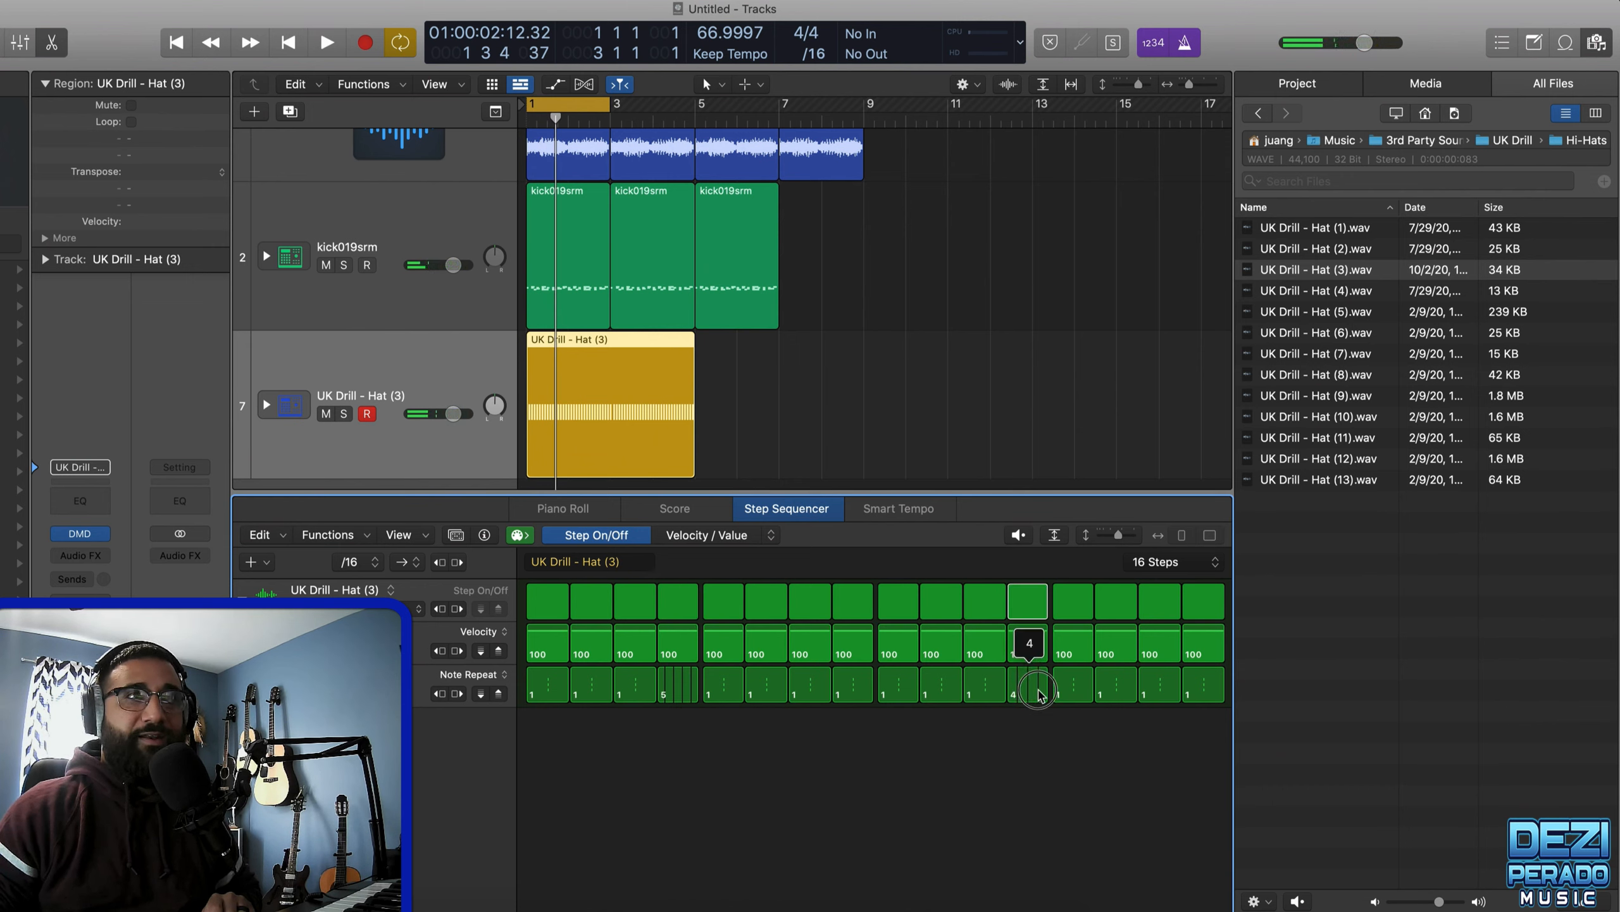
left_click_drag(1042, 694, 1052, 694)
key("space")
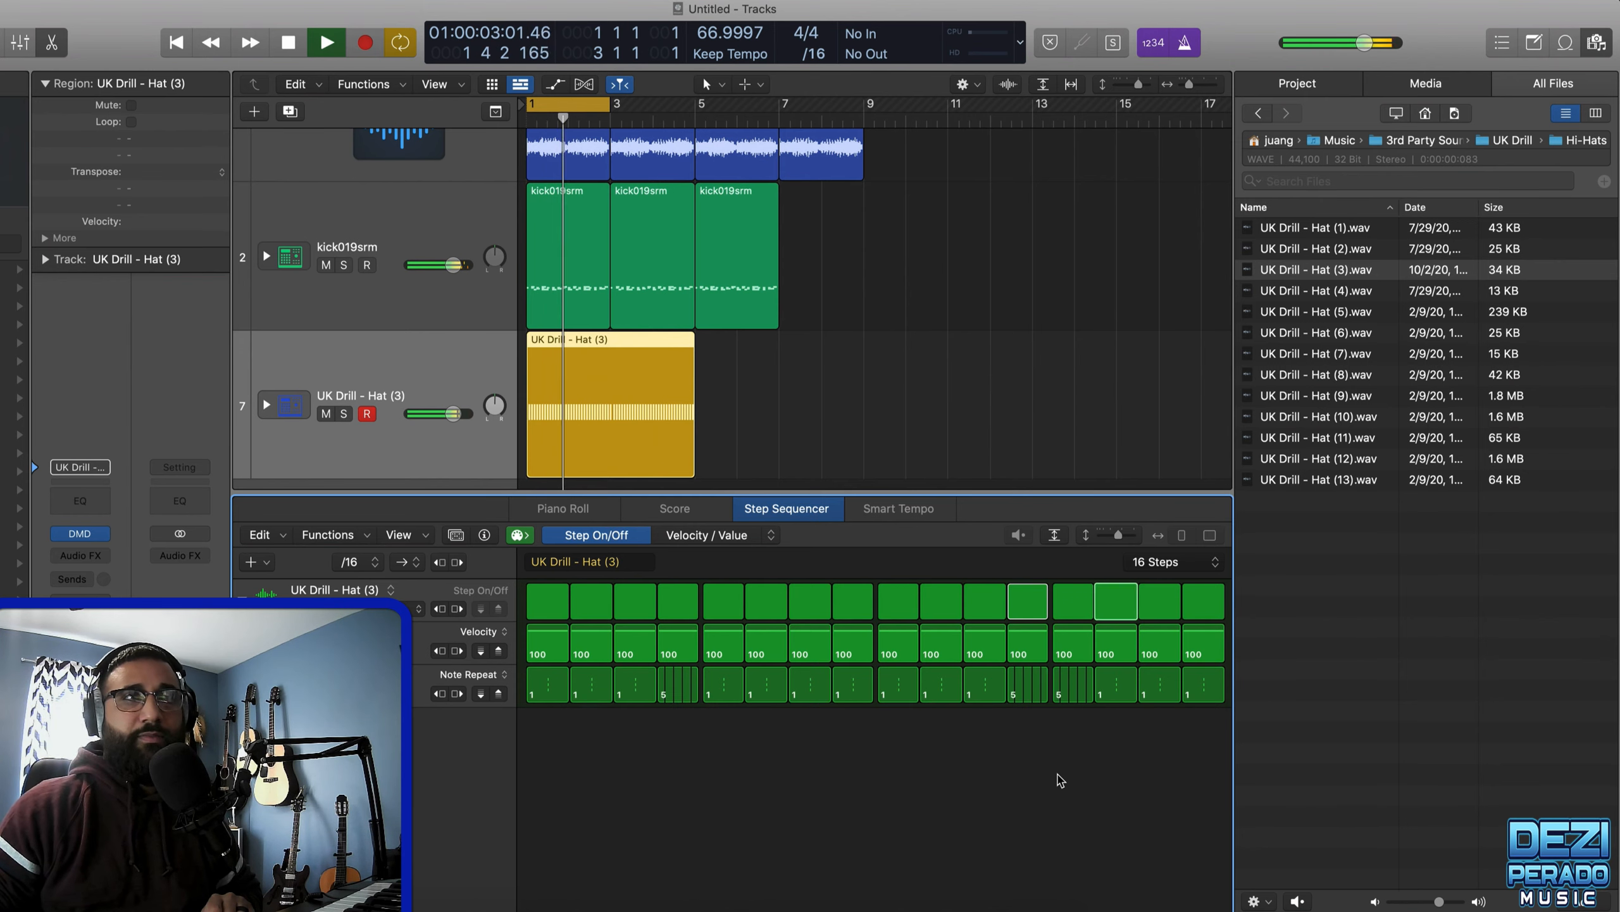
key("space")
left_click_drag(1086, 702, 1086, 715)
key("space")
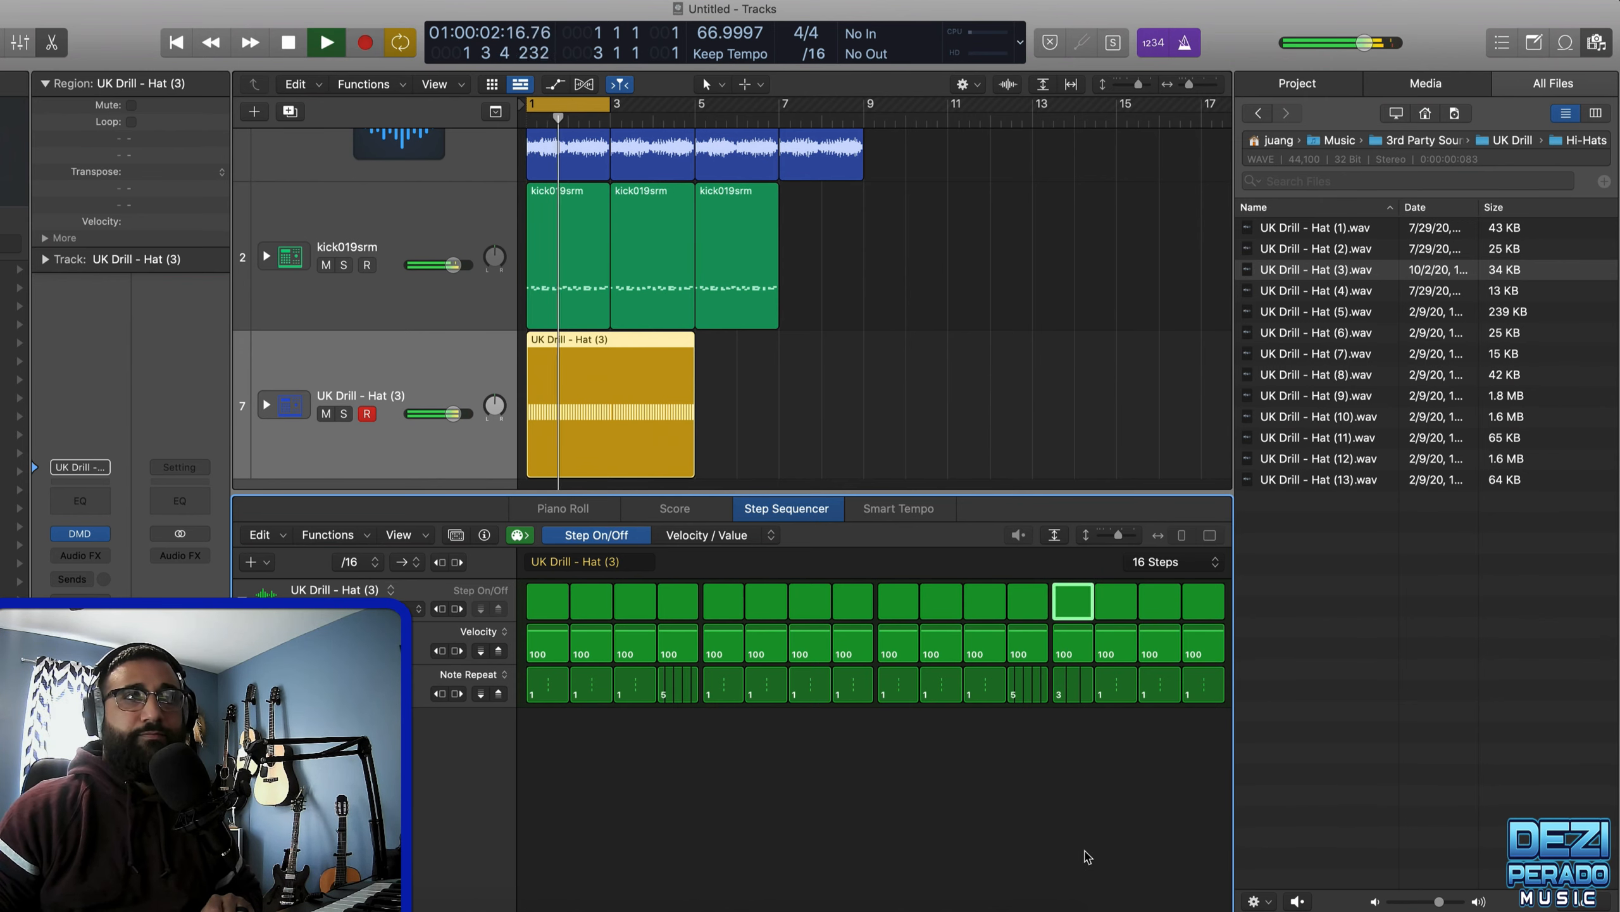
key("space")
left_click_drag(1190, 689, 1202, 690)
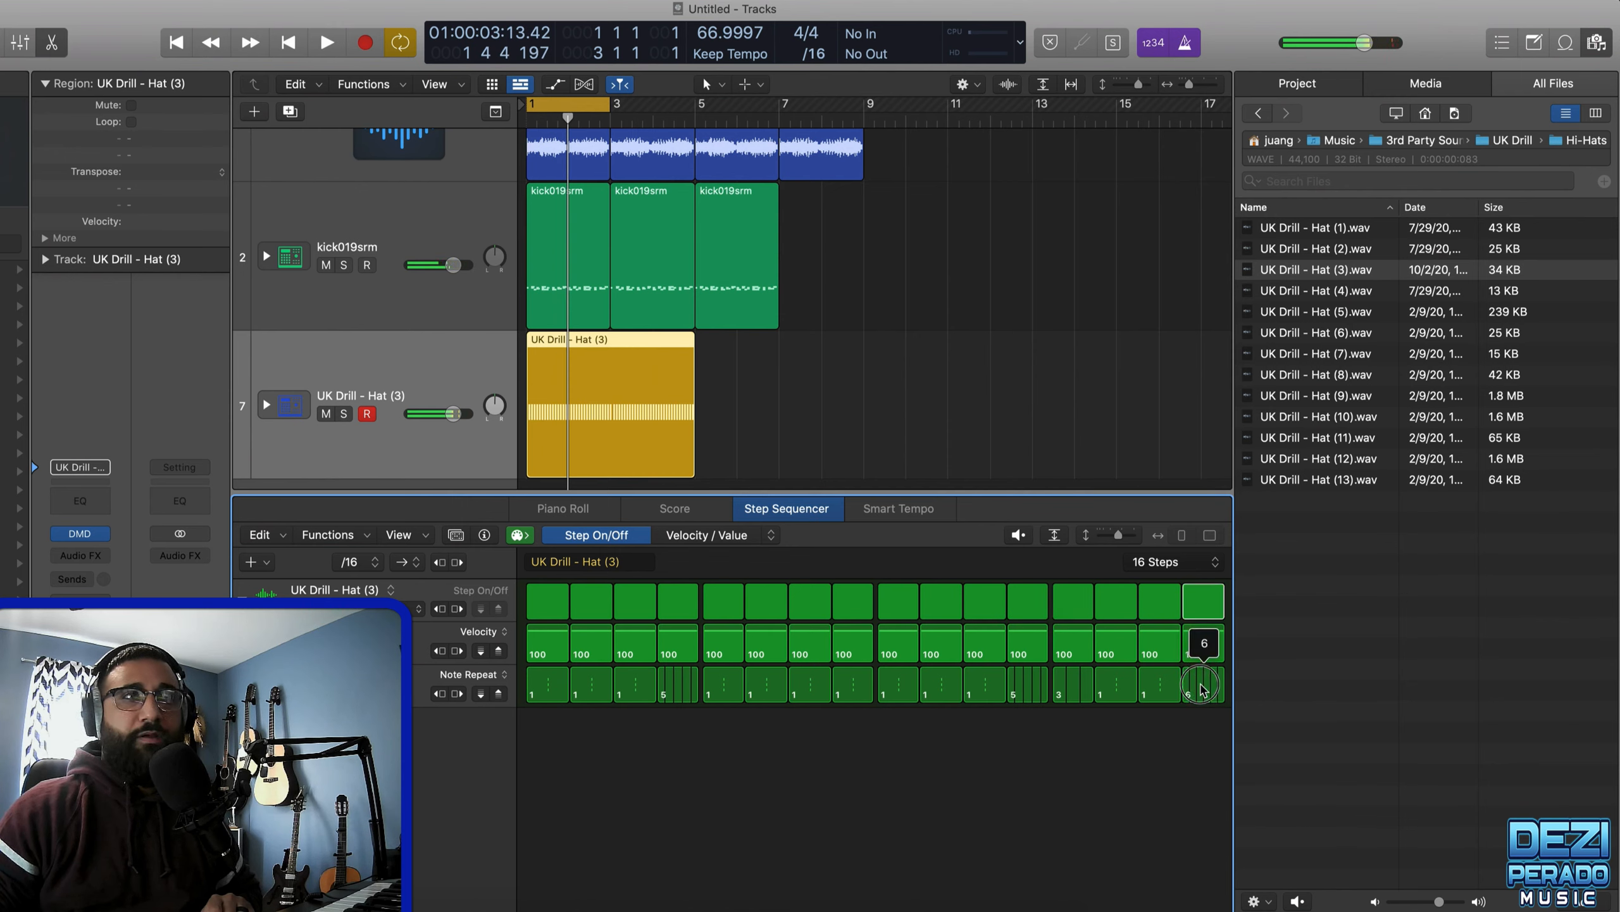
key("space")
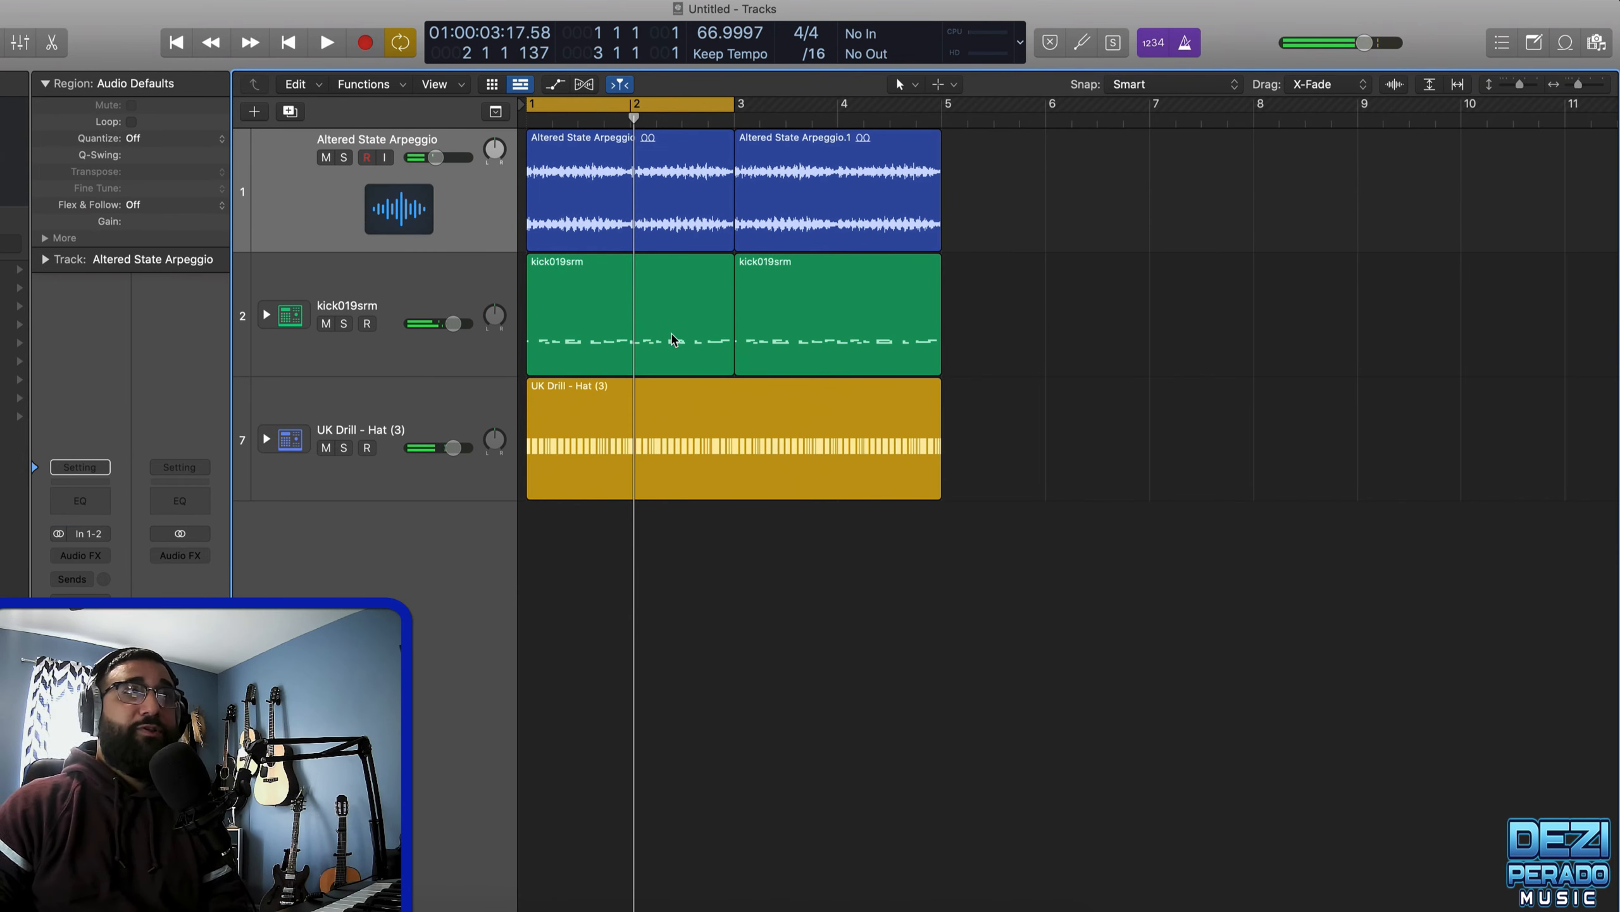
- Separate both kick019srm regions by note pitch and expand the kit's track stack to show its individual sound tracks
left_click(673, 338)
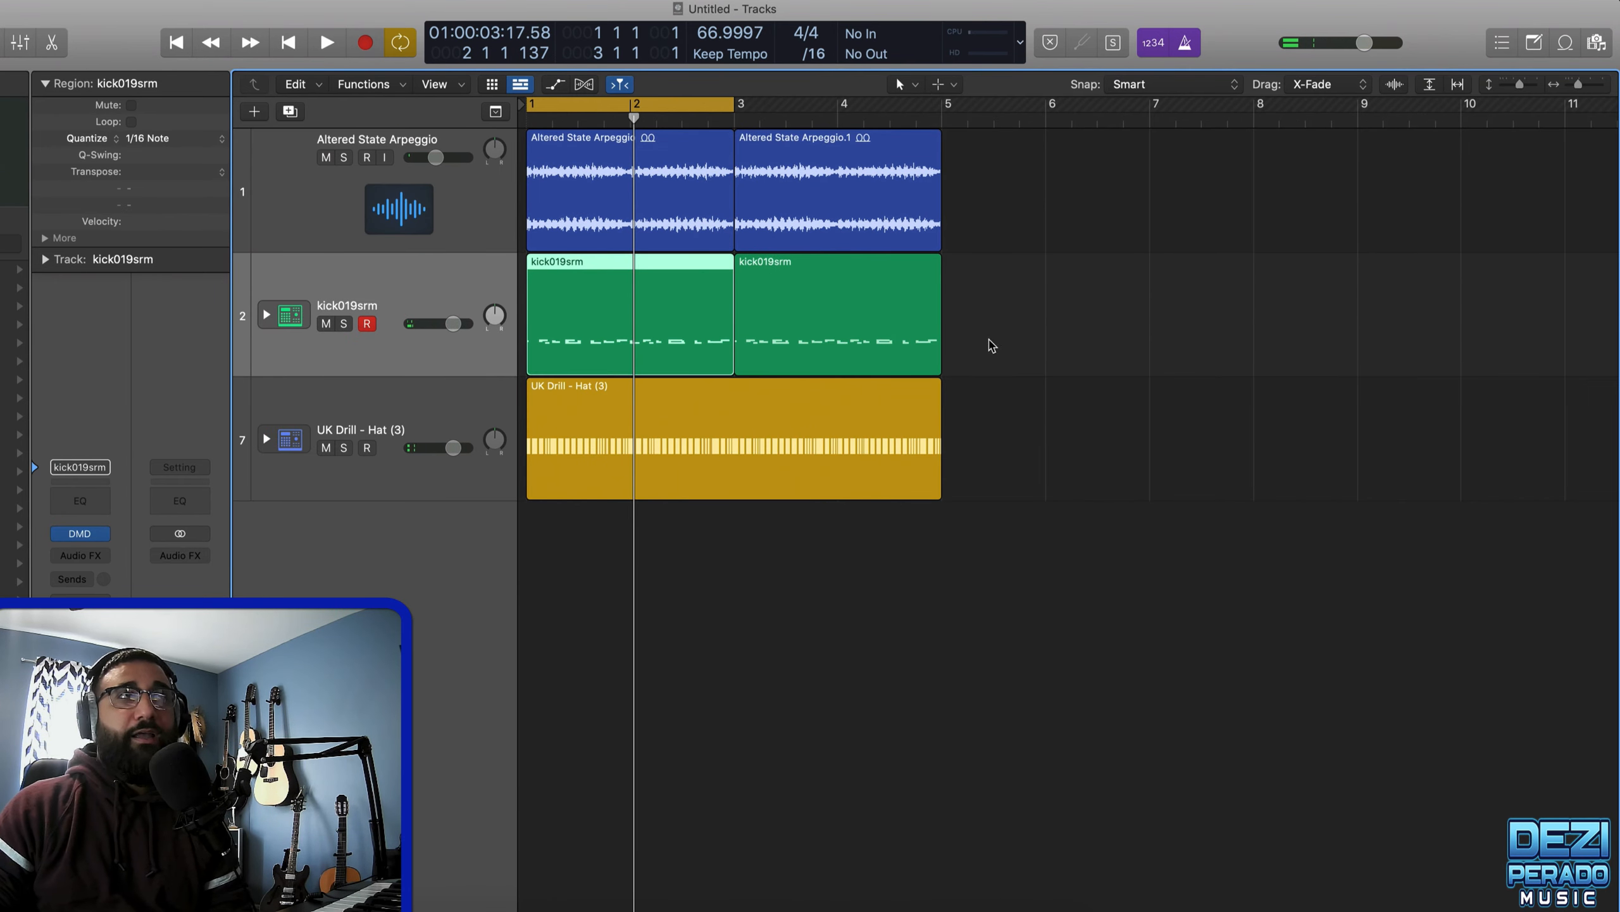
left_click(1021, 319)
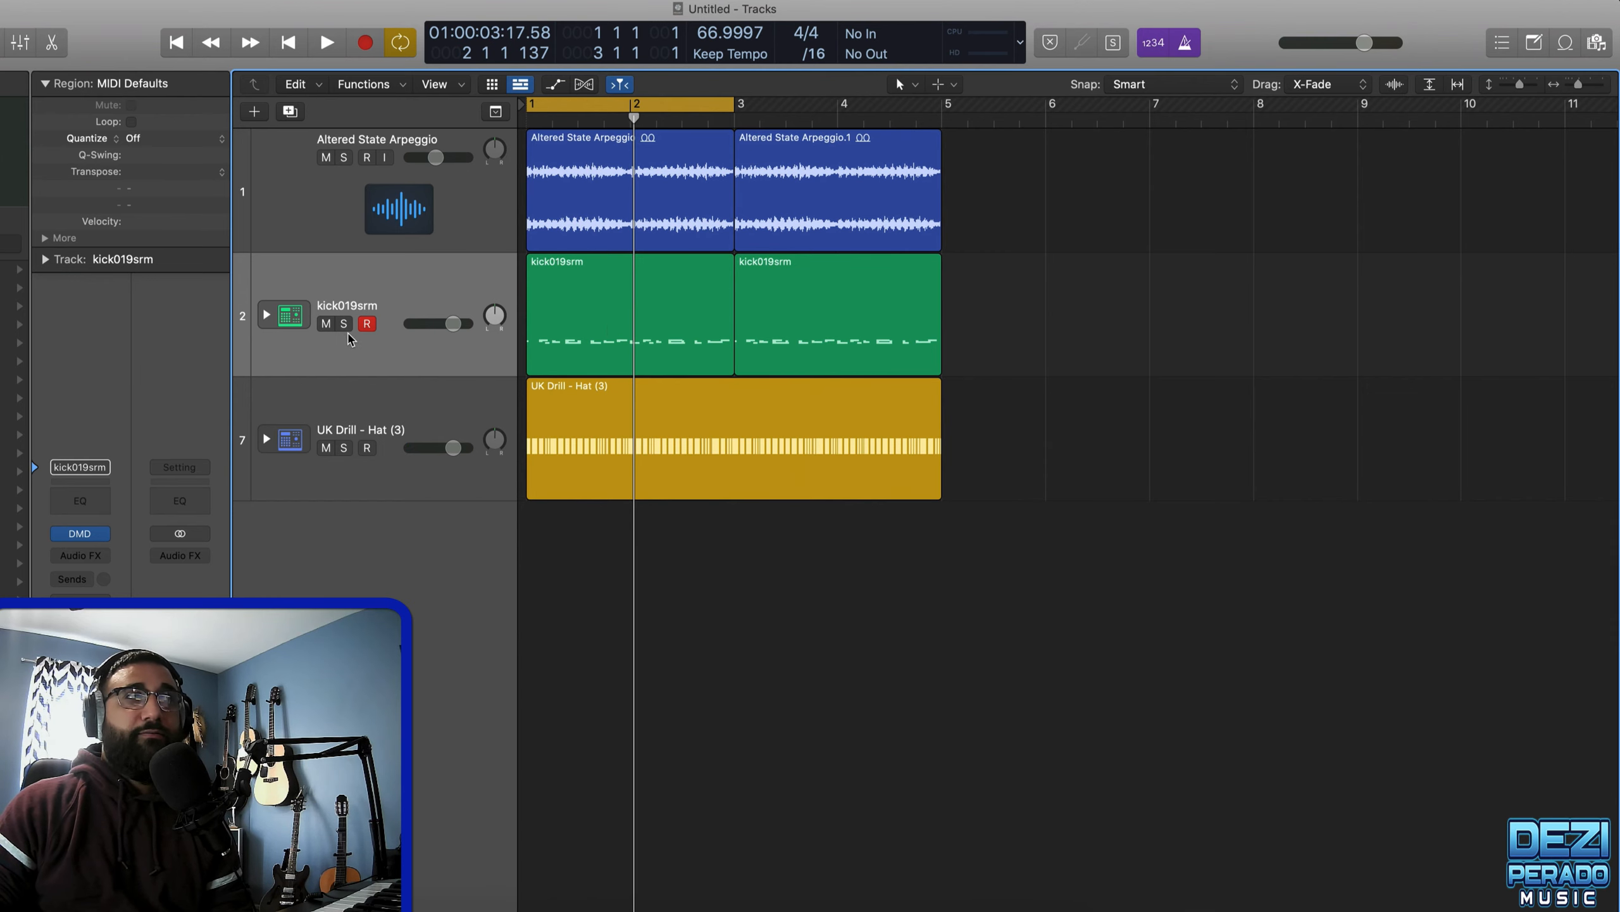
double_click(622, 301)
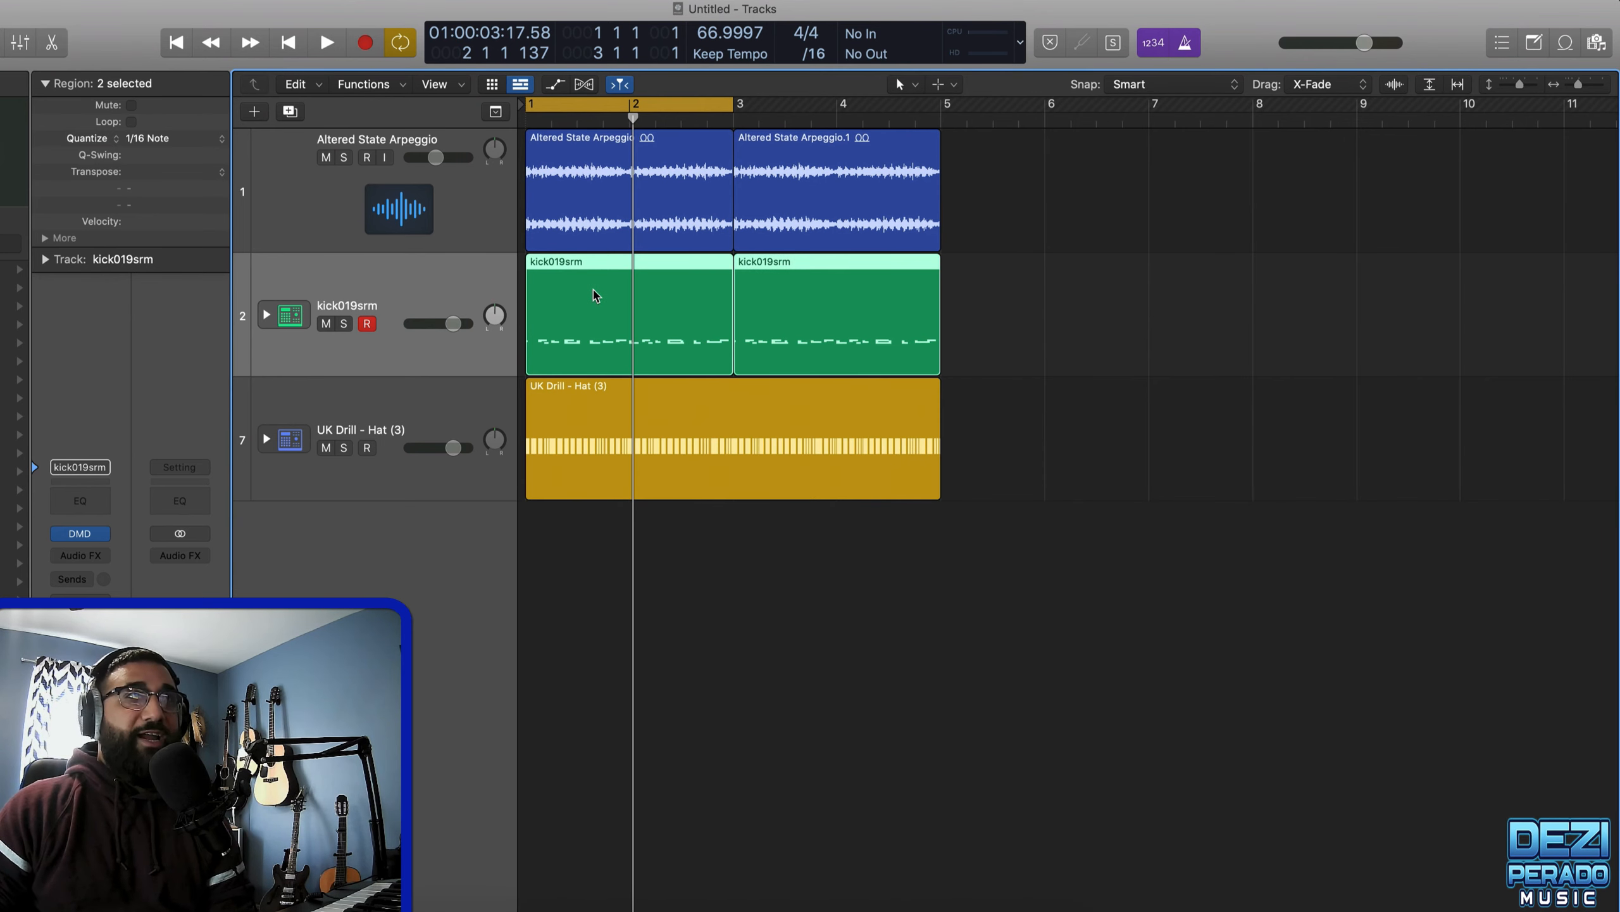
right_click(595, 295)
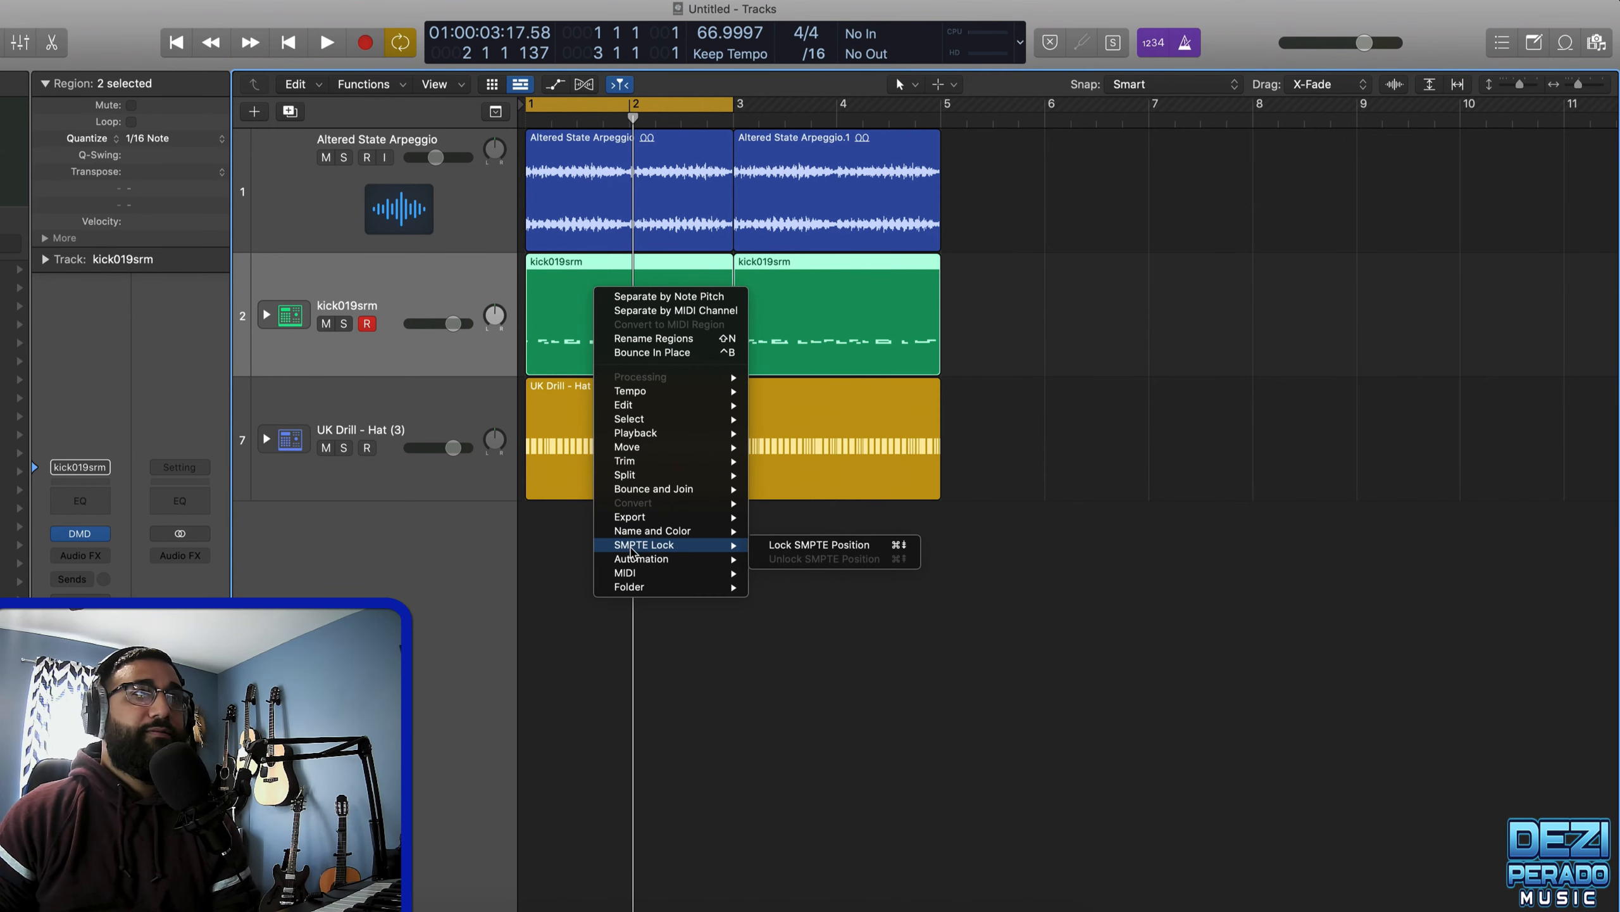
mouse_move(635, 548)
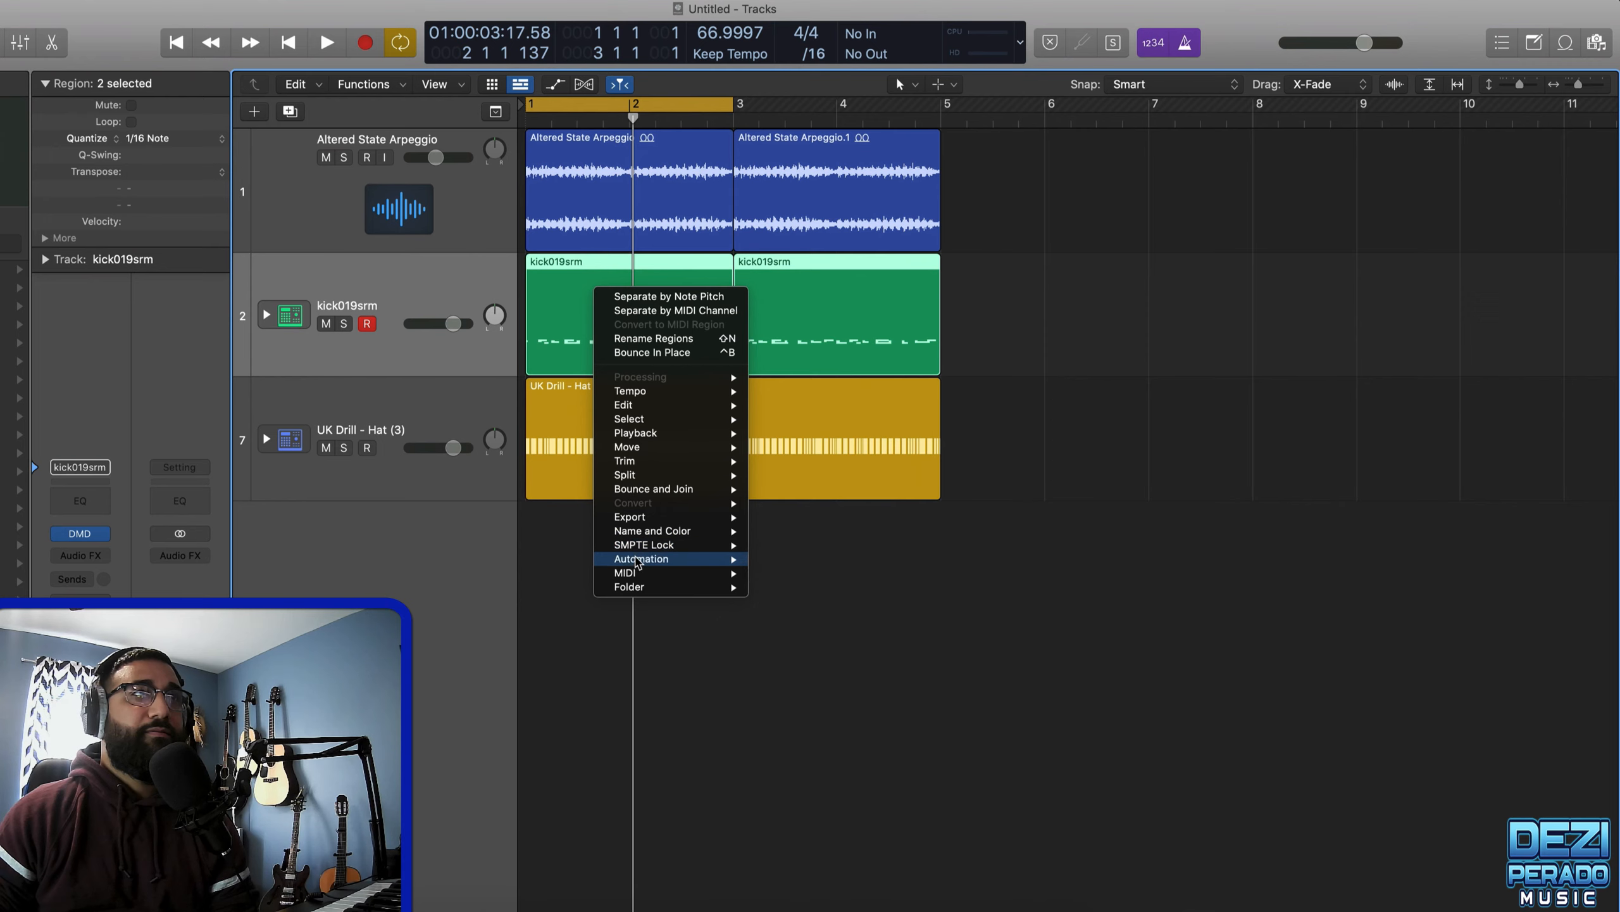
mouse_move(636, 577)
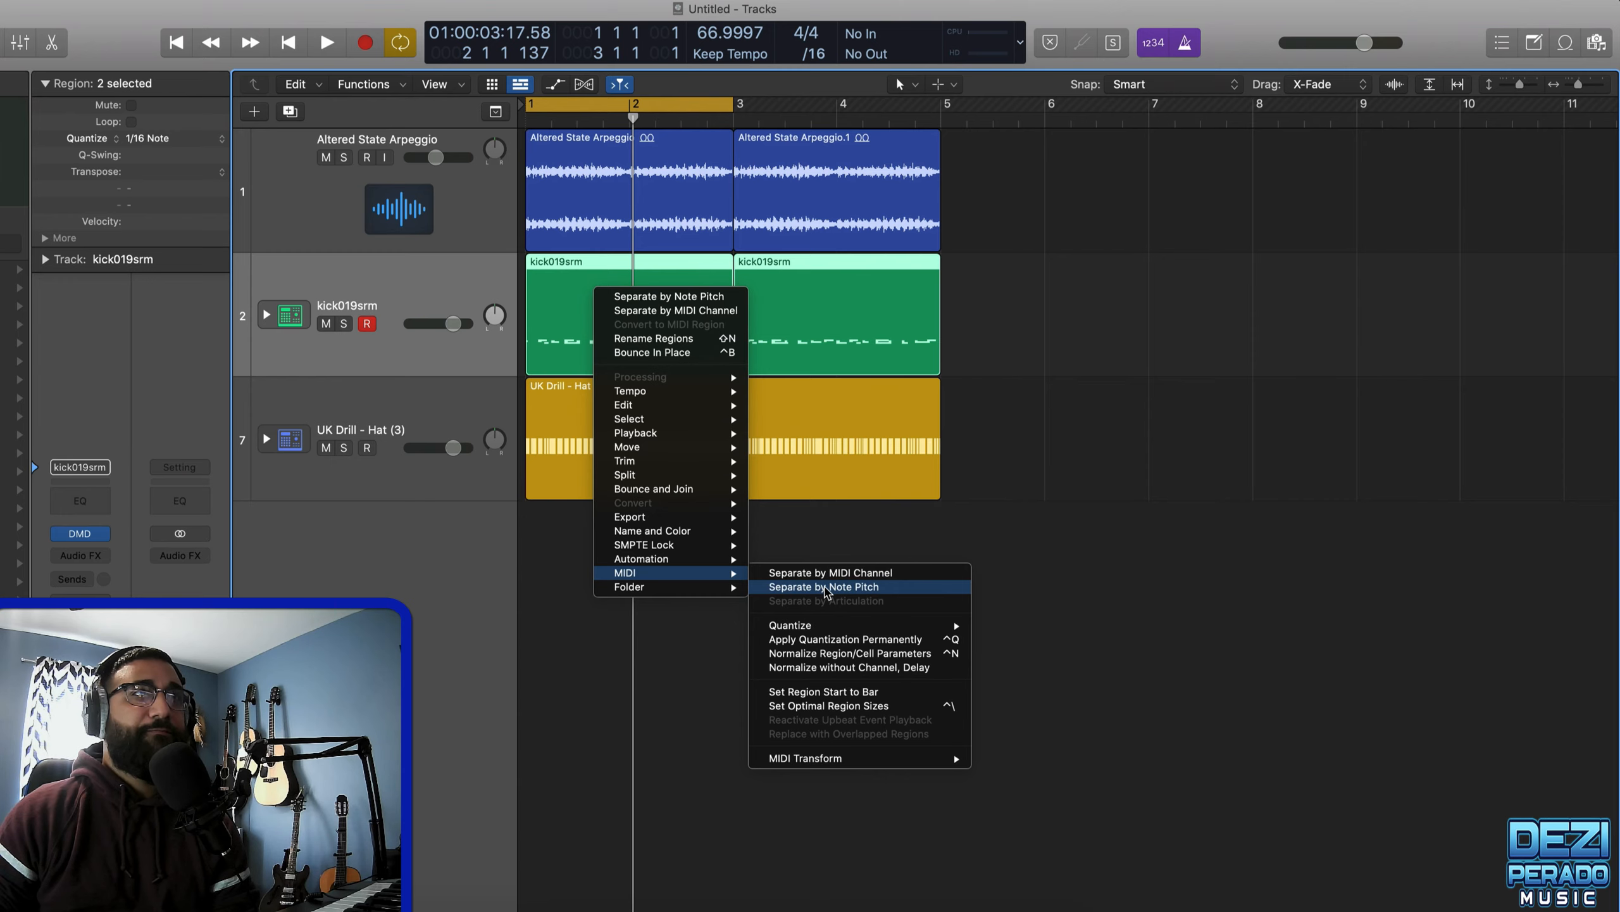
left_click(826, 588)
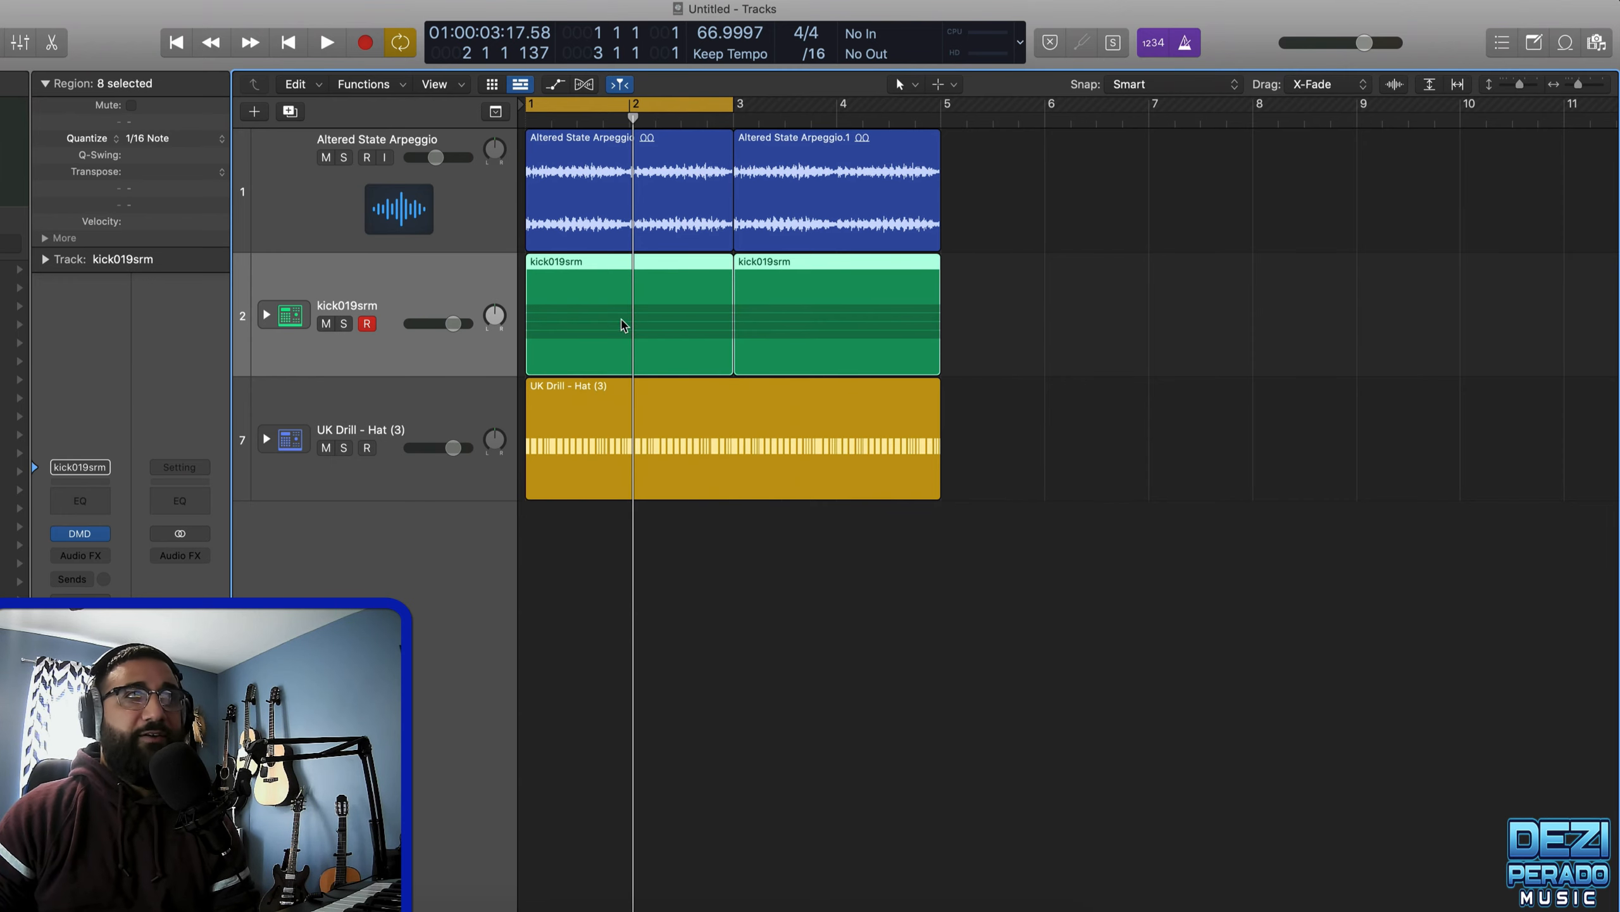
left_click(267, 316)
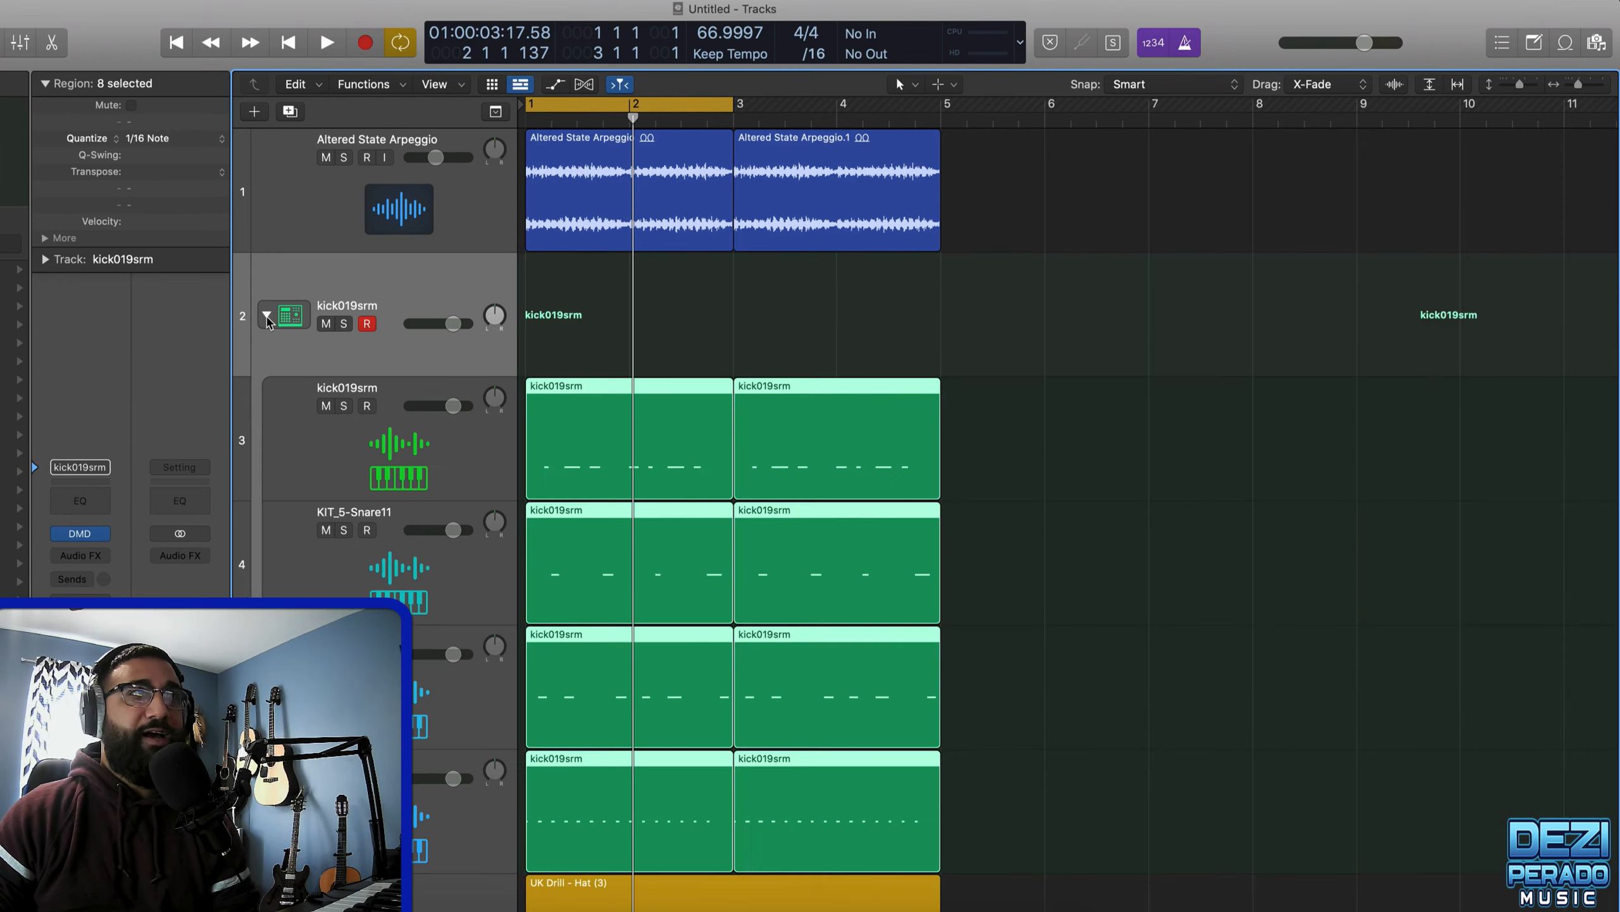
scroll(883, 622, "down", 3)
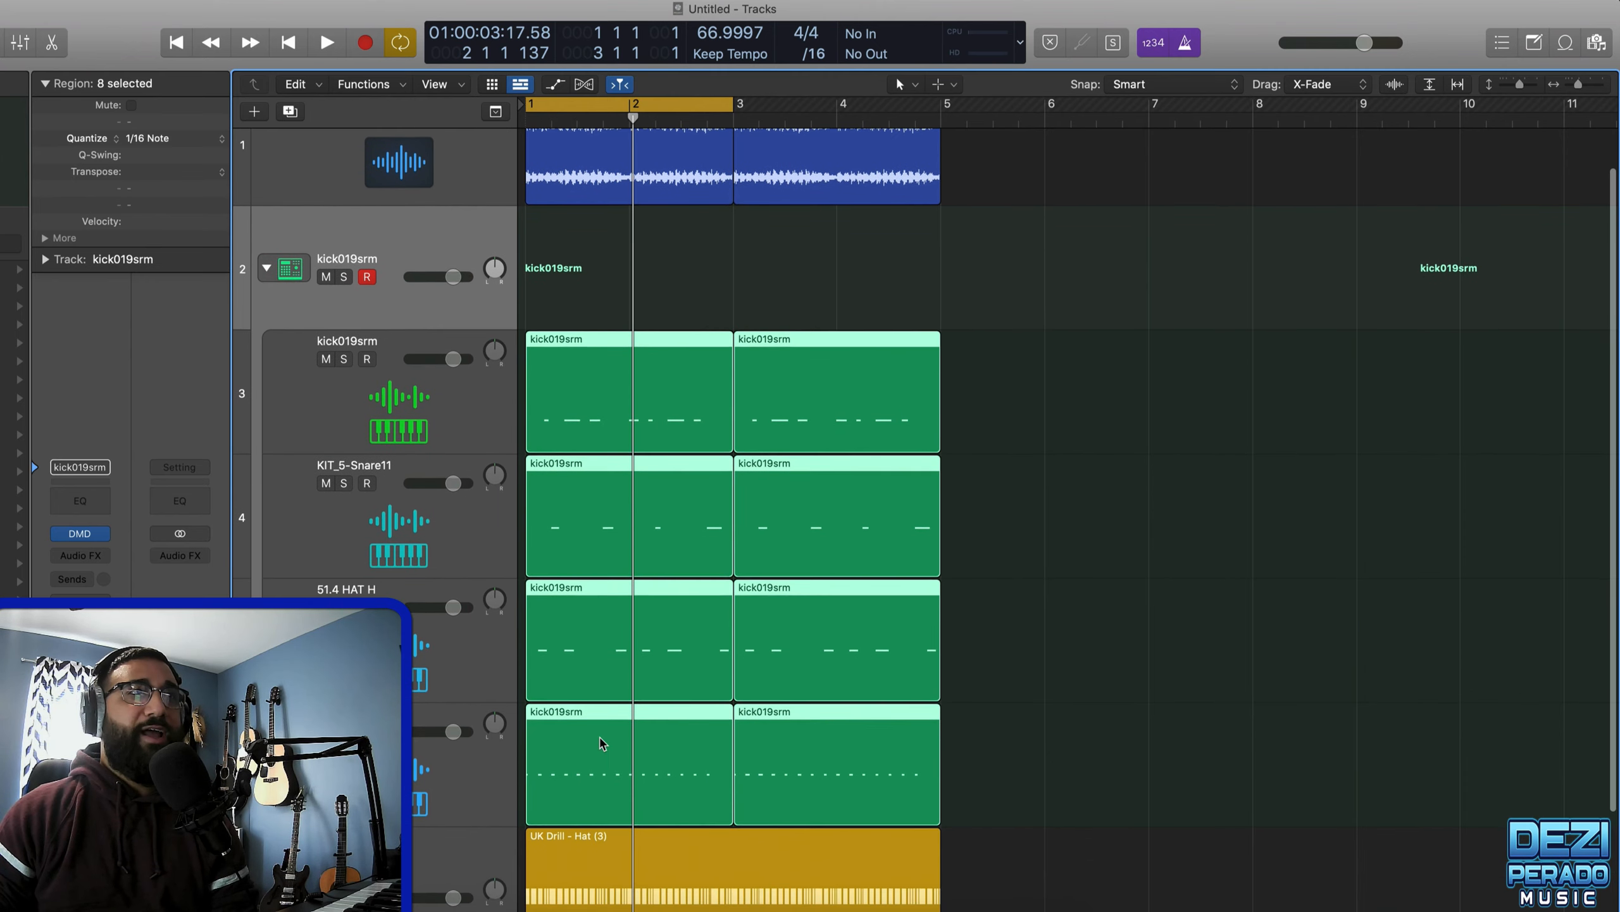
scroll(451, 778, "down", 2)
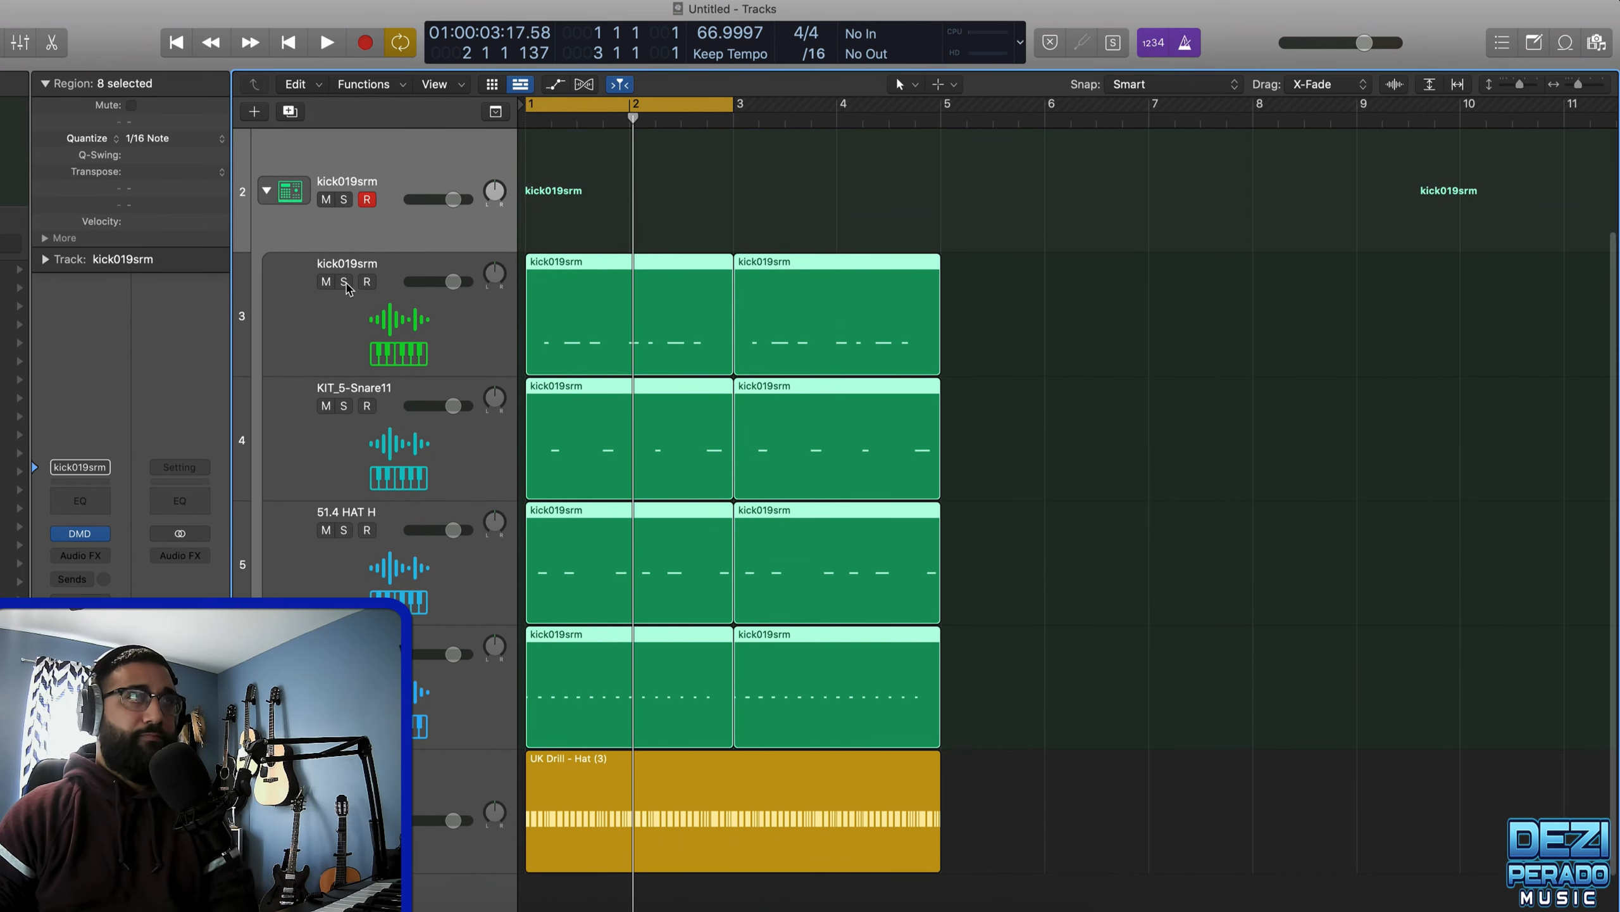
- Solo the kick, snare and two hat subtracks one after another during playback, and nudge the 51.4 HAT H volume fader down in the Mixer
left_click(345, 283)
key("space")
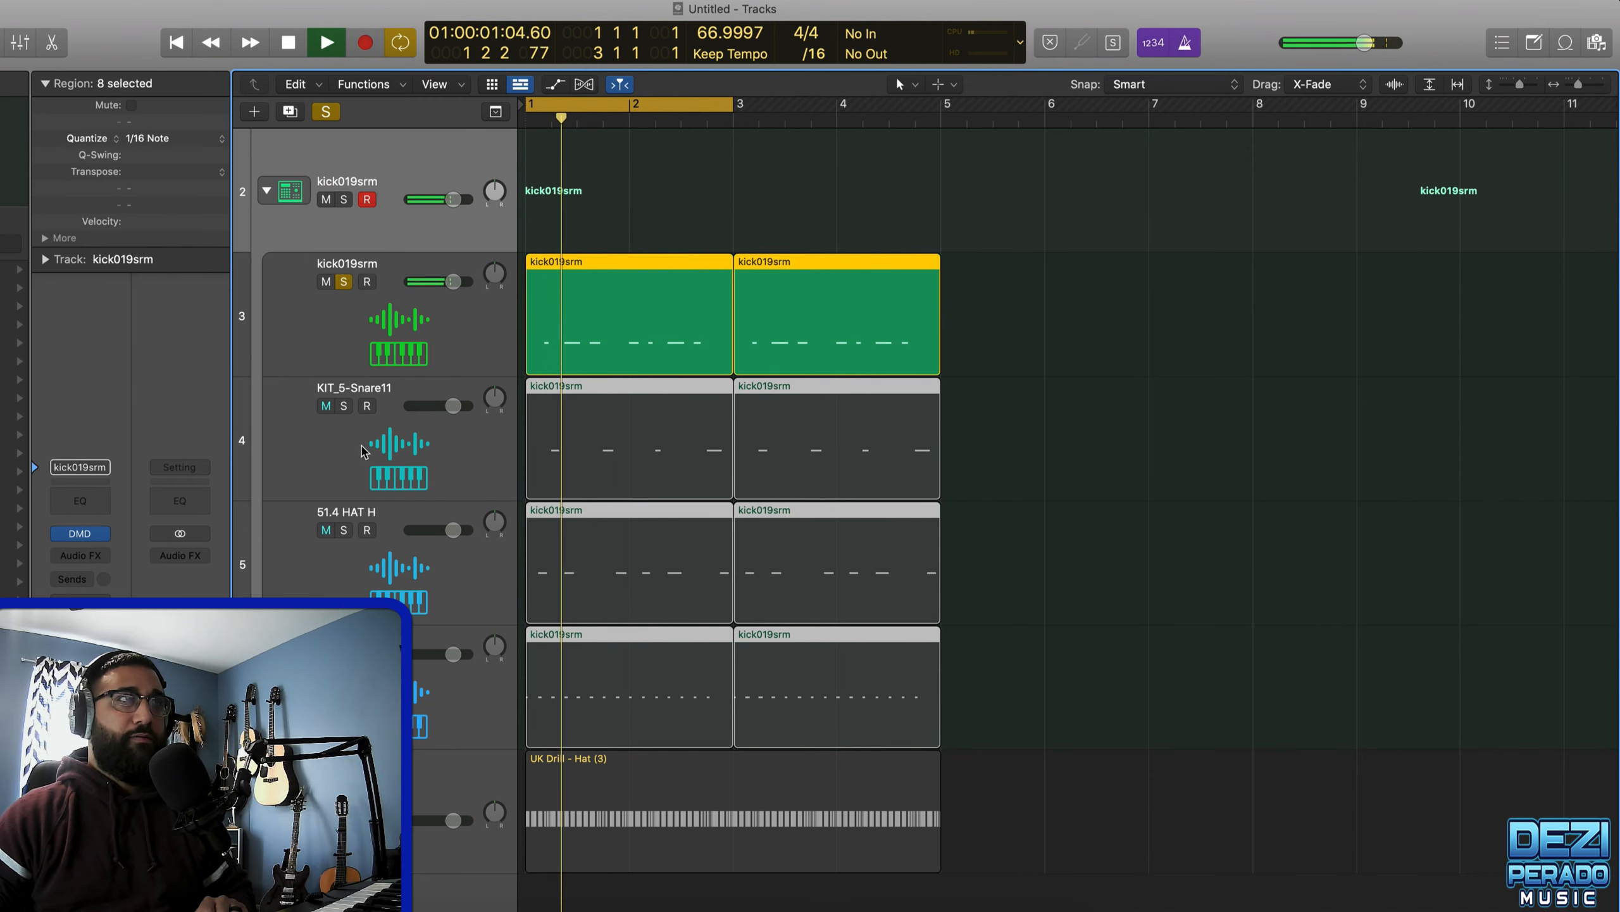
left_click(344, 406)
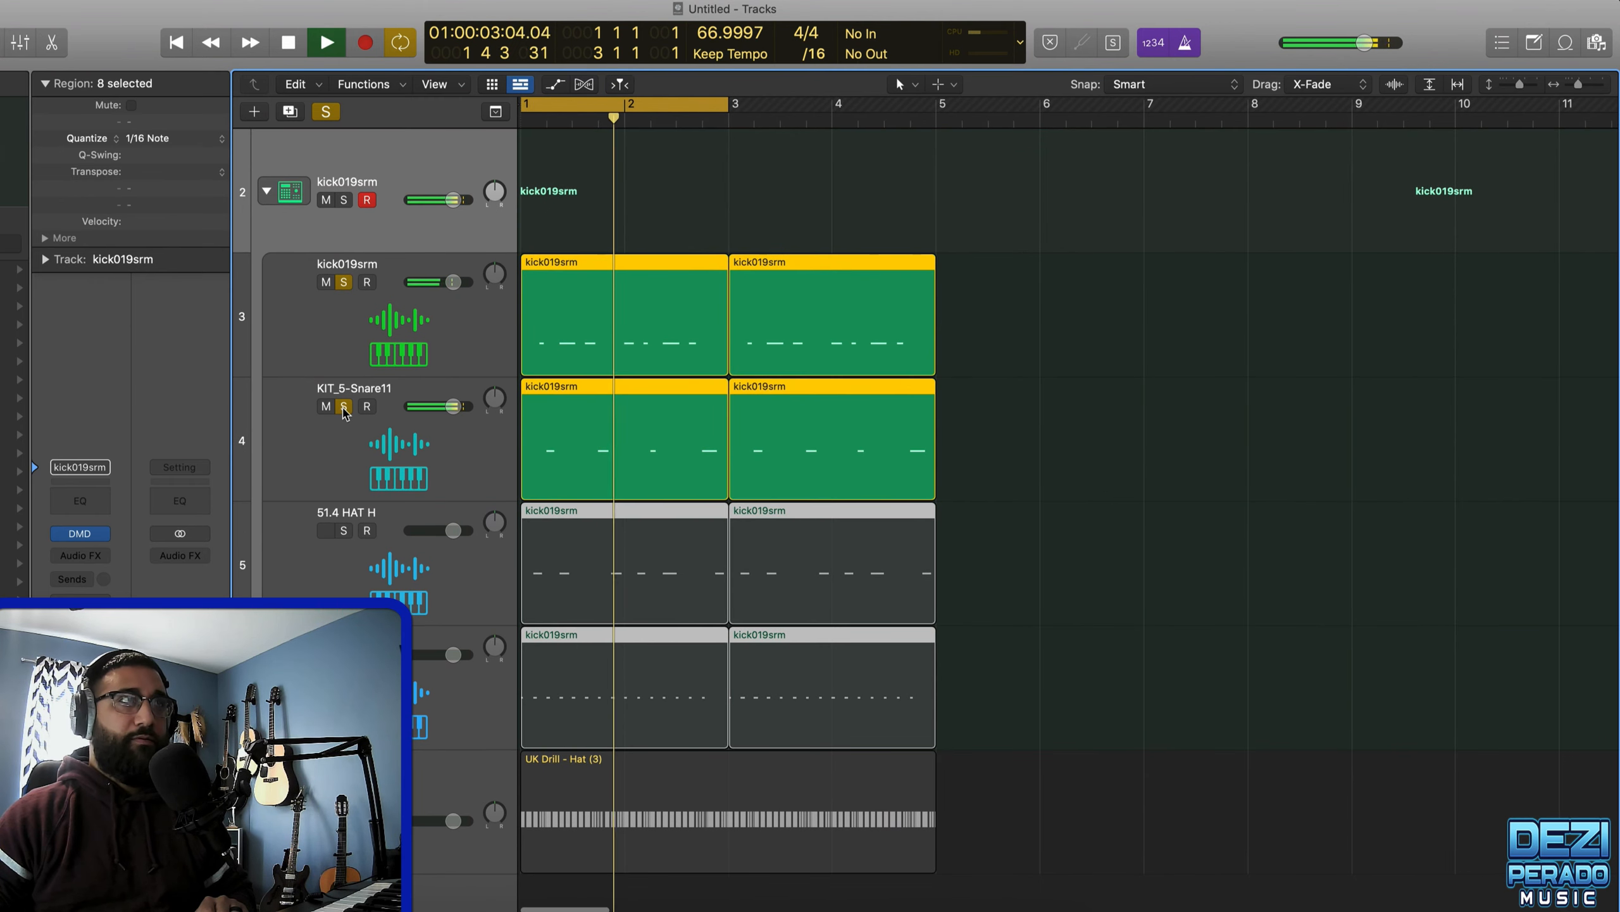
left_click(344, 531)
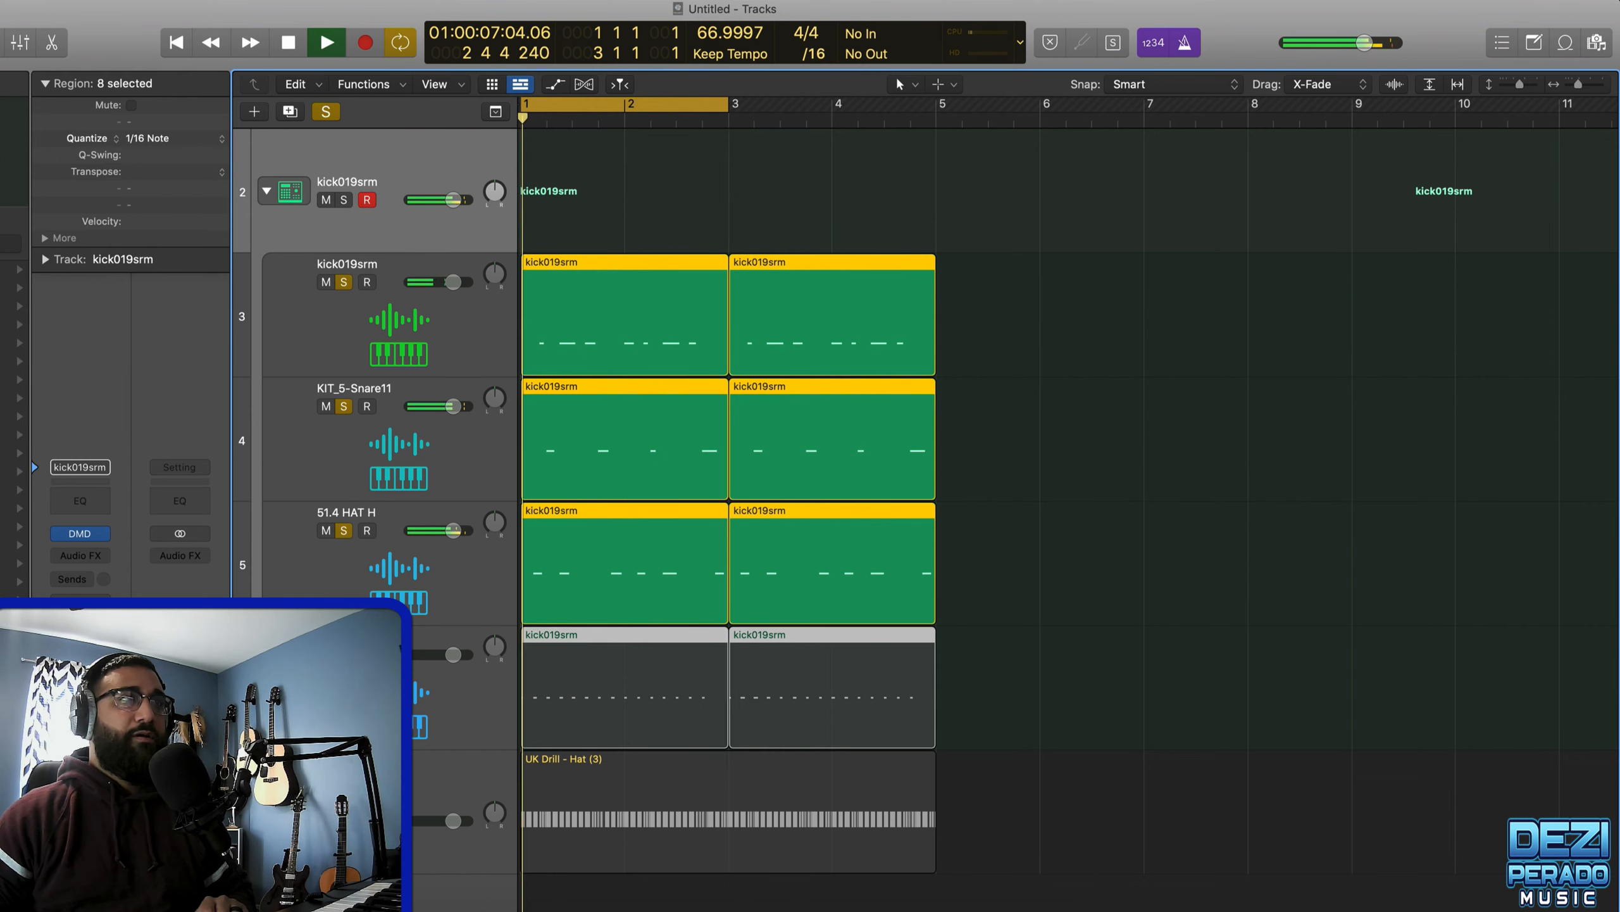
left_click(343, 656)
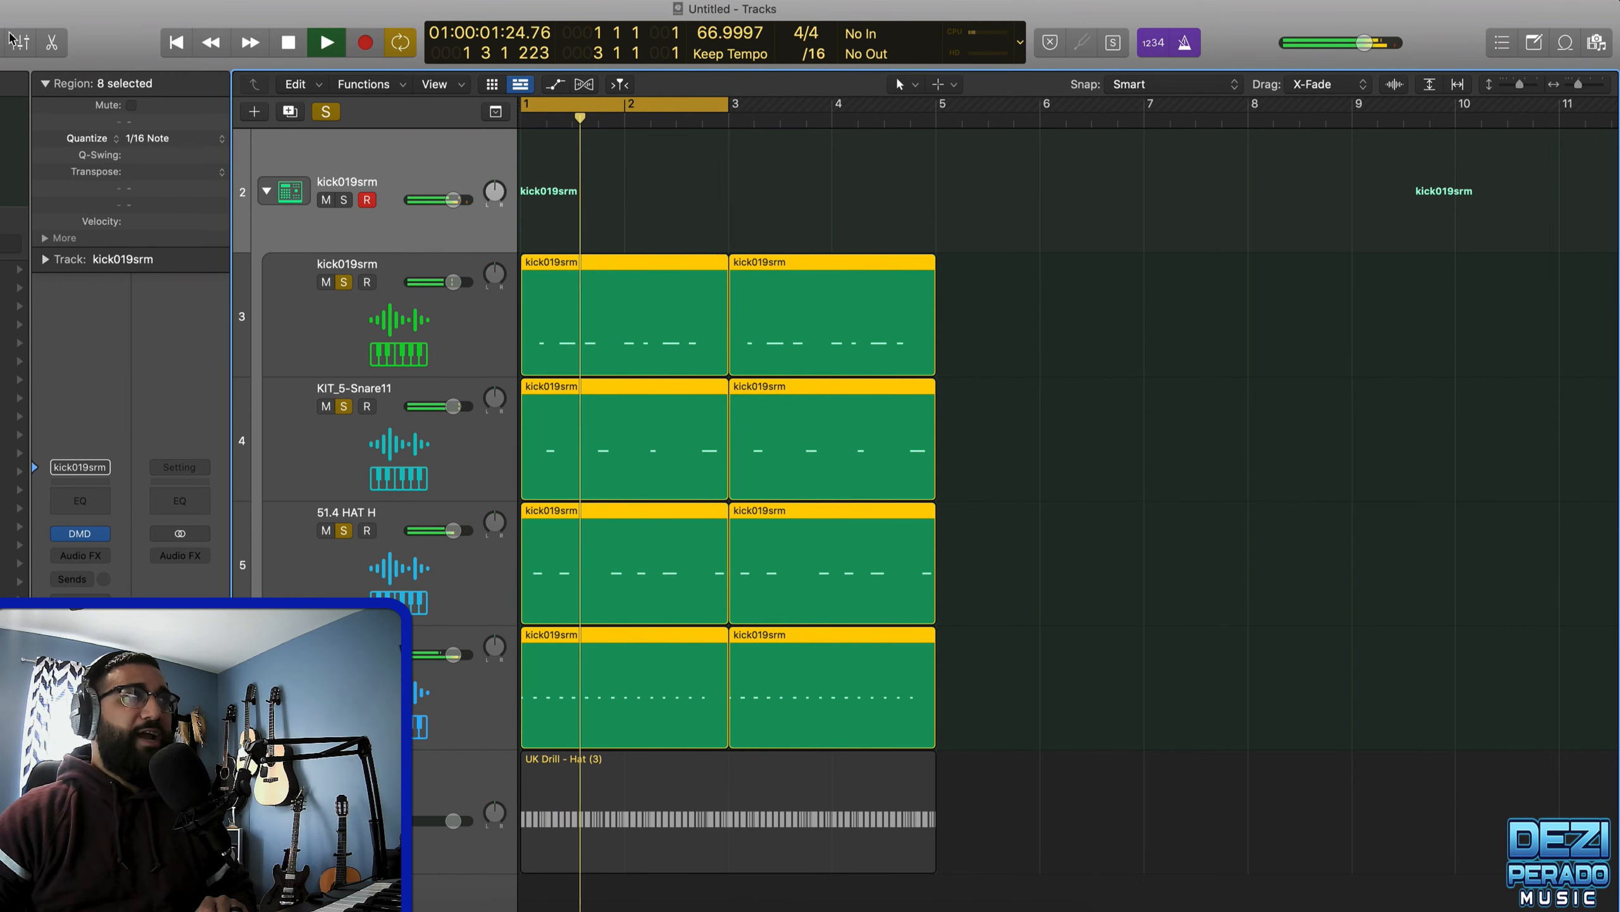
left_click(20, 45)
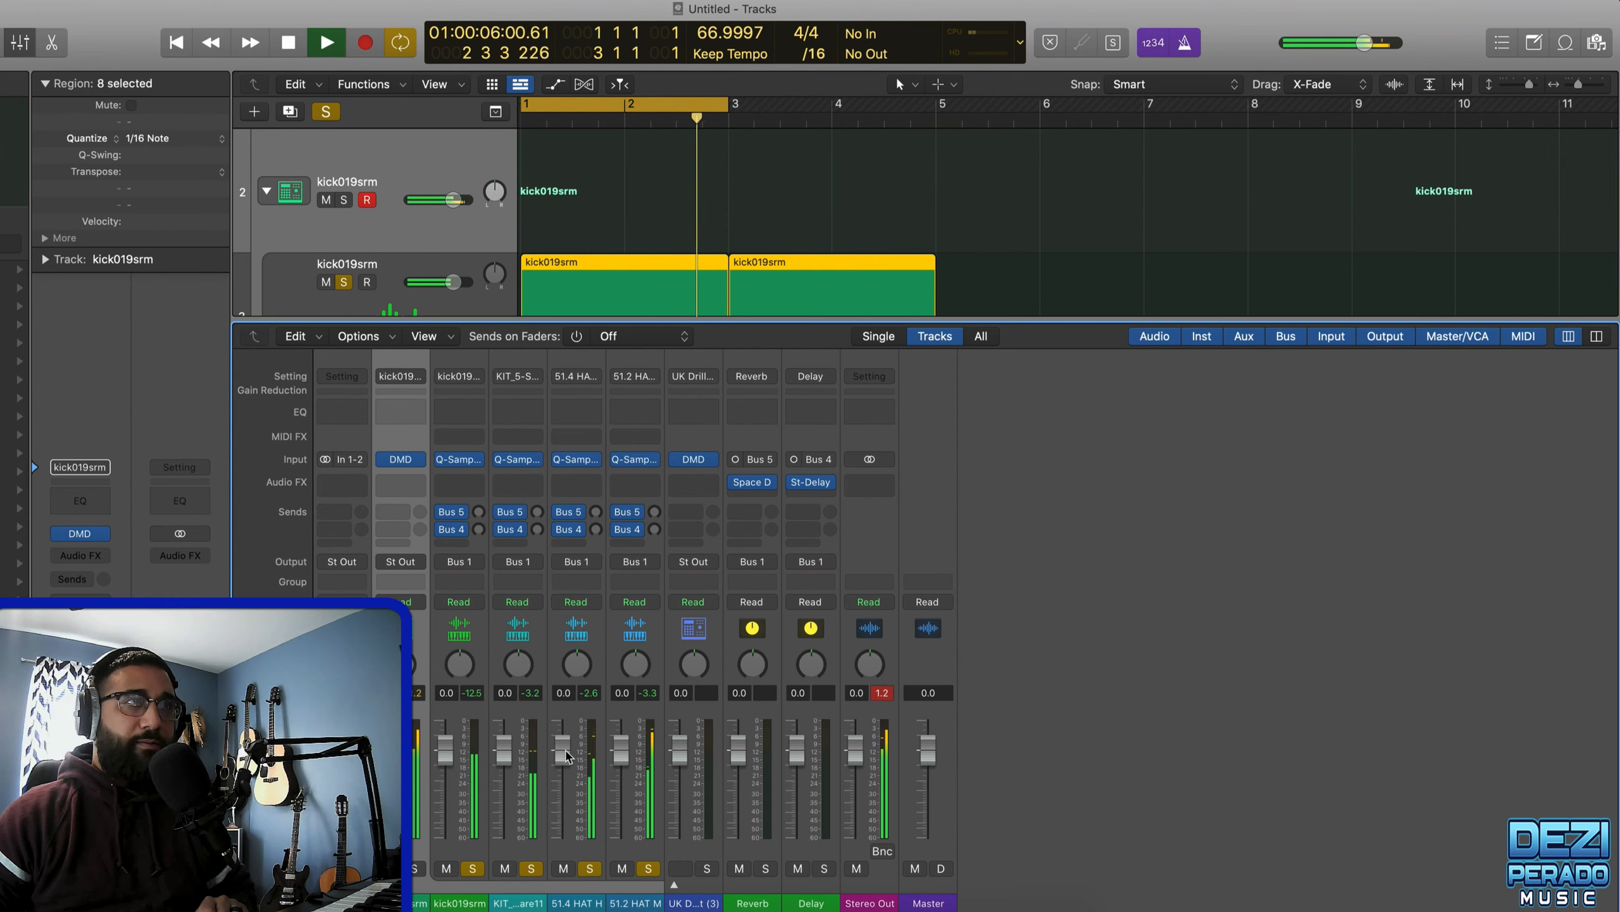
left_click_drag(562, 751, 562, 757)
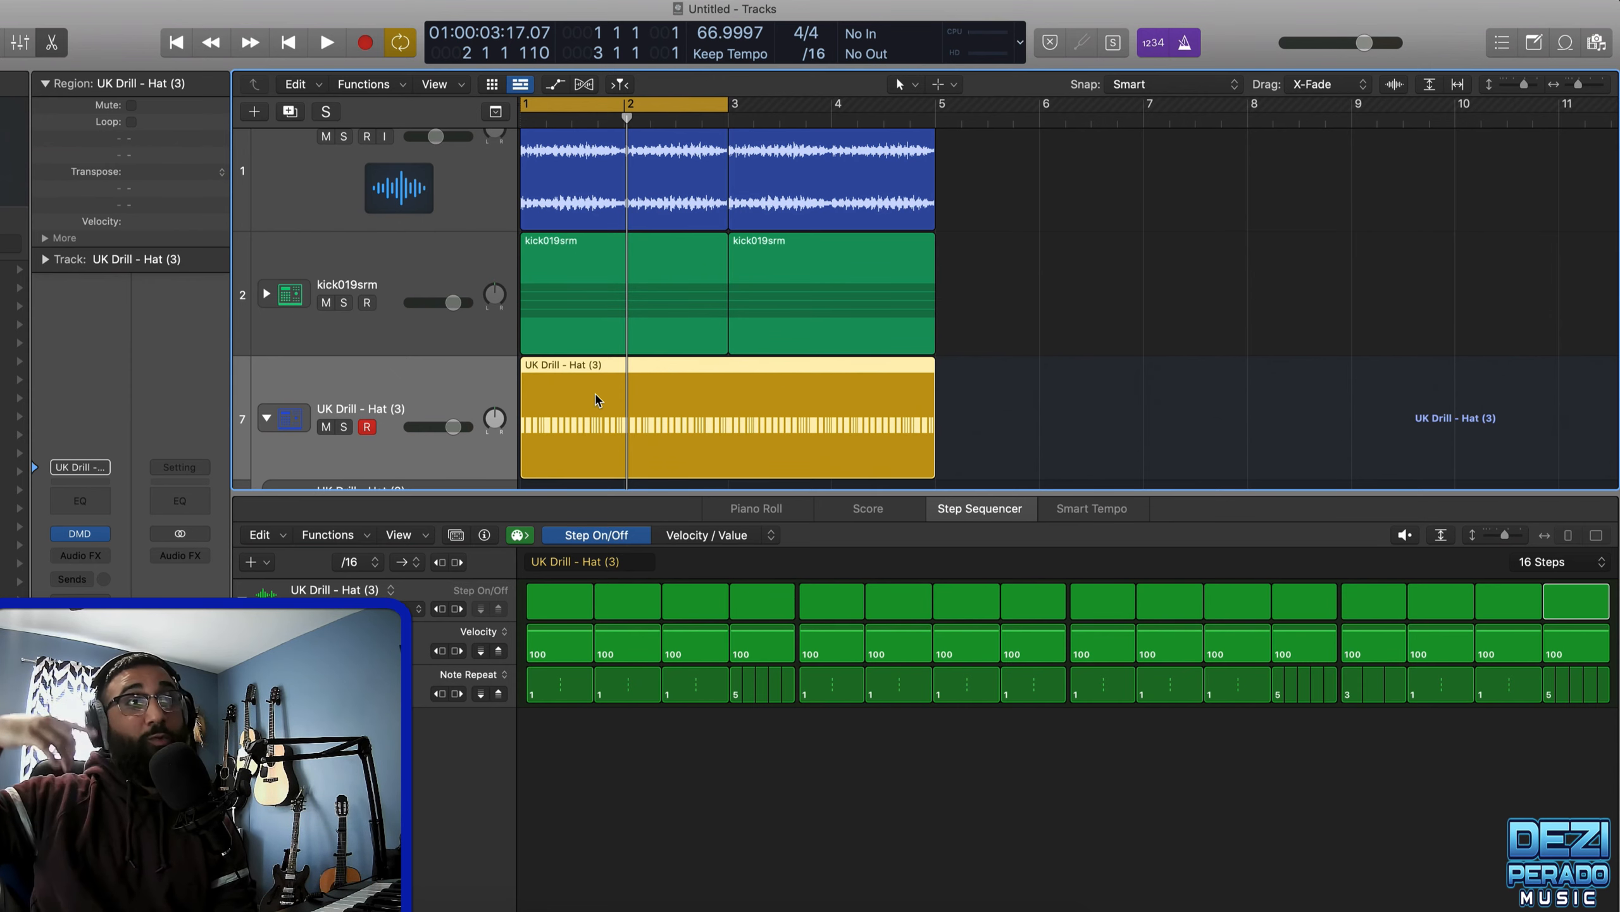
- Convert the UK Drill - Hat (3) pattern region to a MIDI region and play it with the other tracks
scroll(596, 400, "up", 1)
scroll(596, 400, "right", 1)
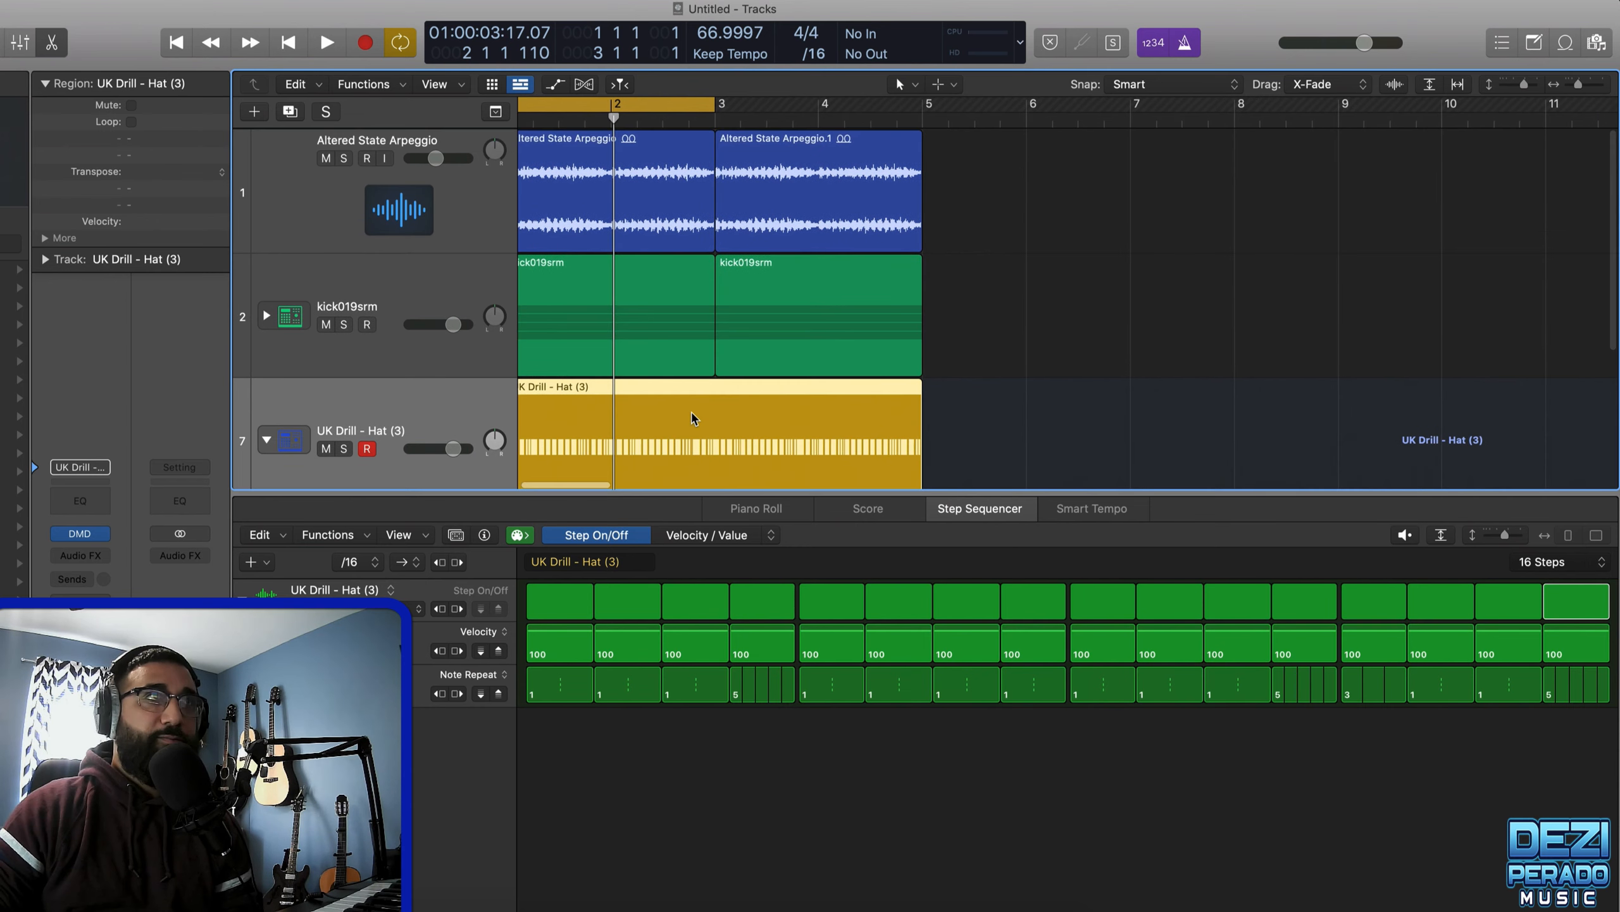
right_click(694, 418)
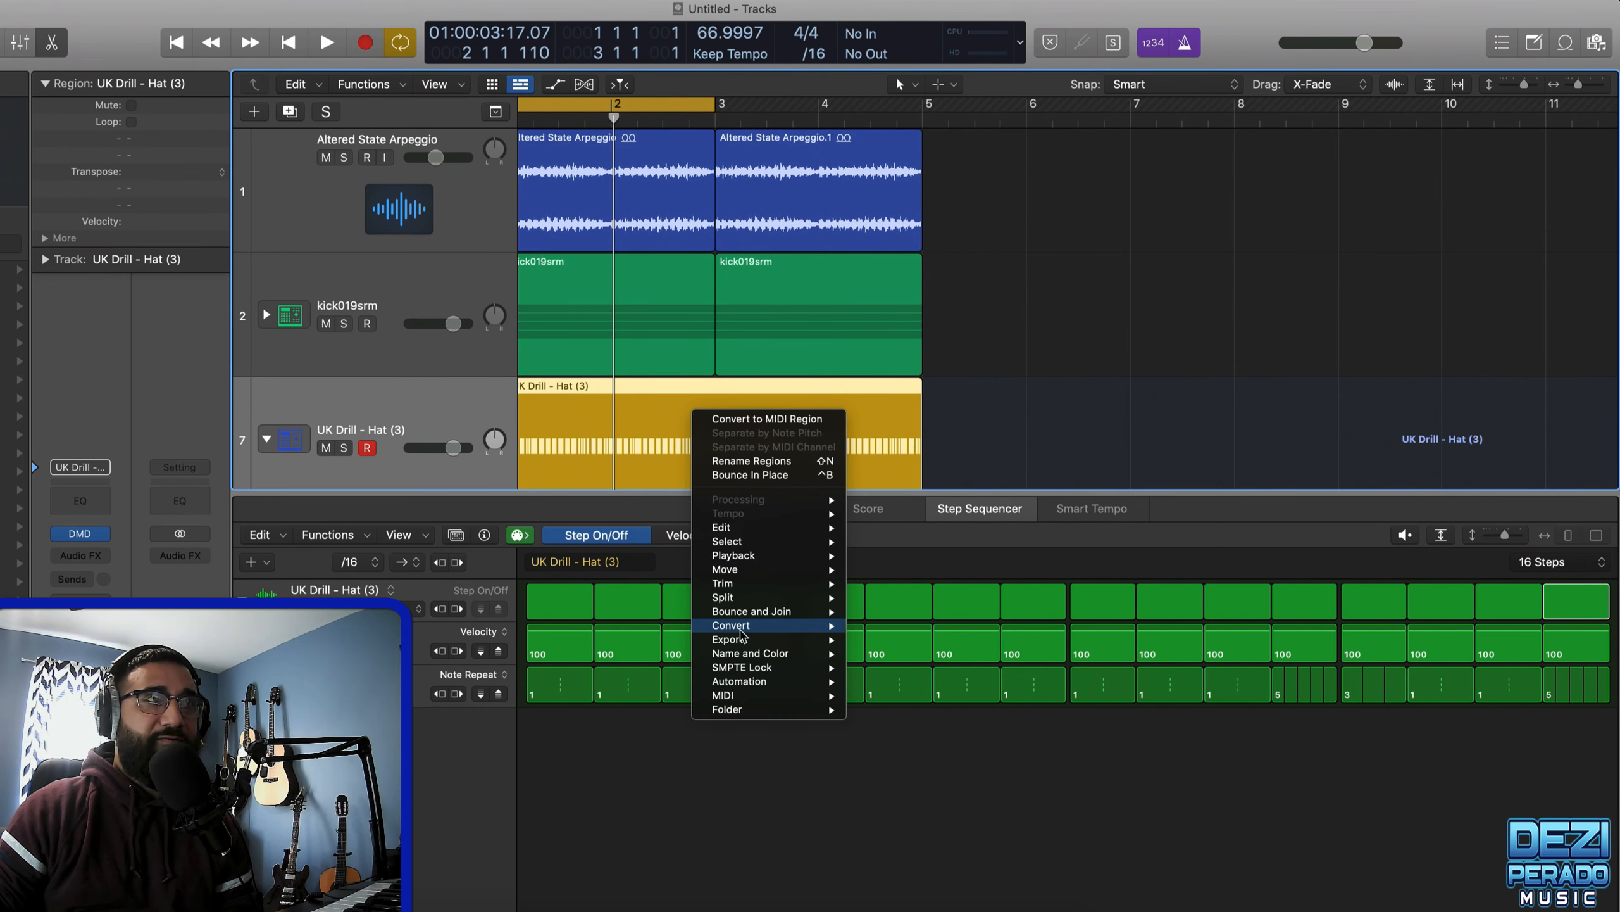
mouse_move(743, 632)
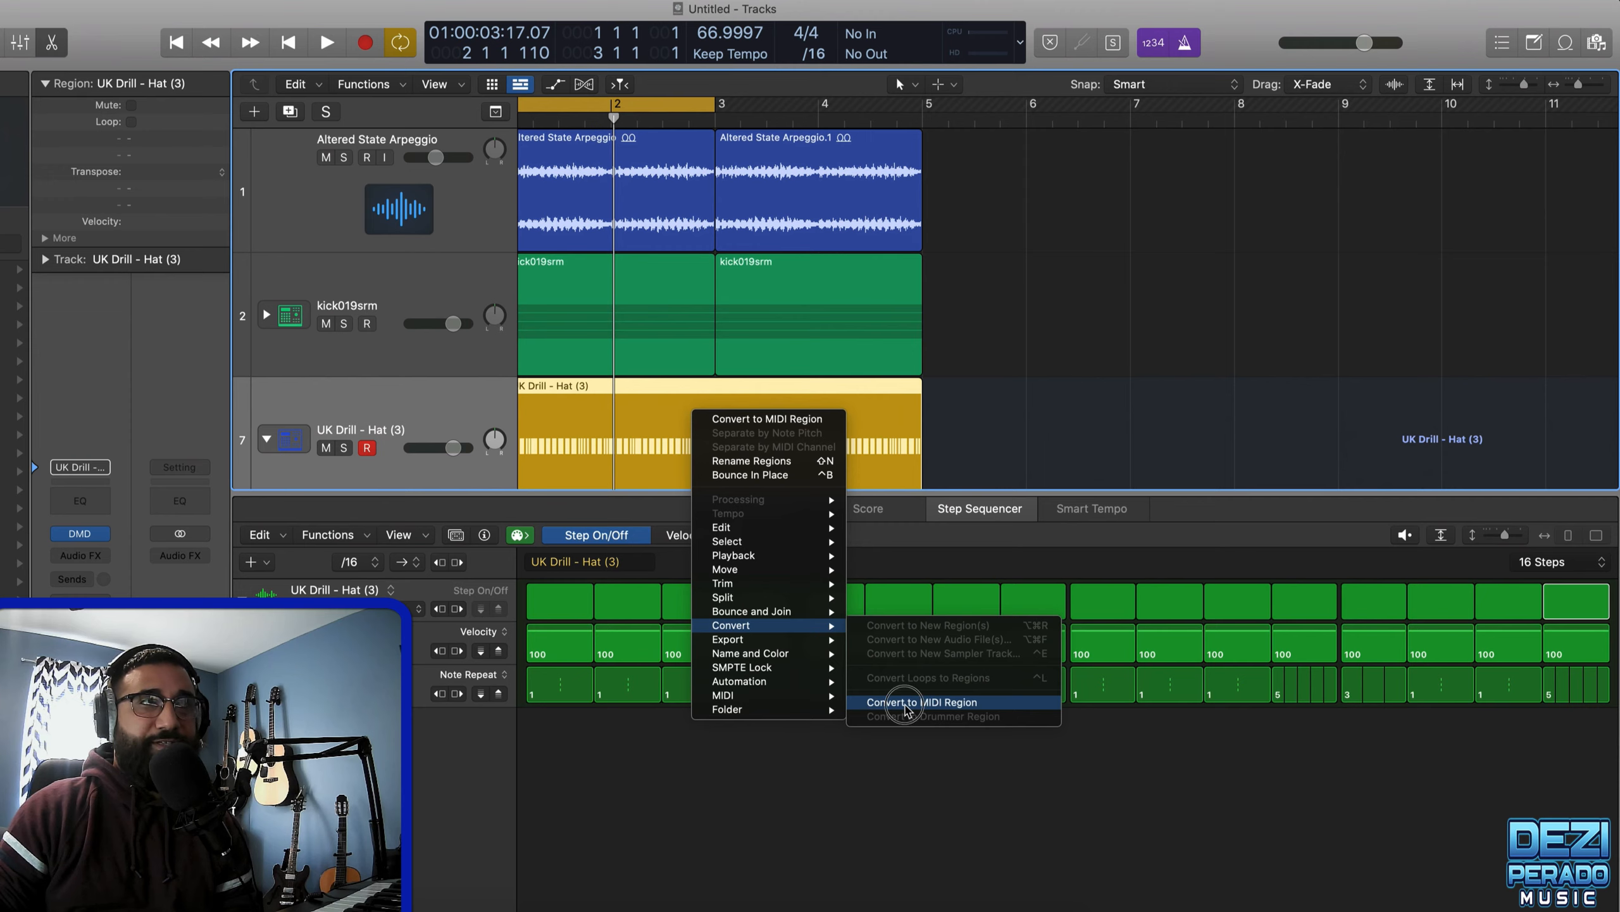
left_click(906, 702)
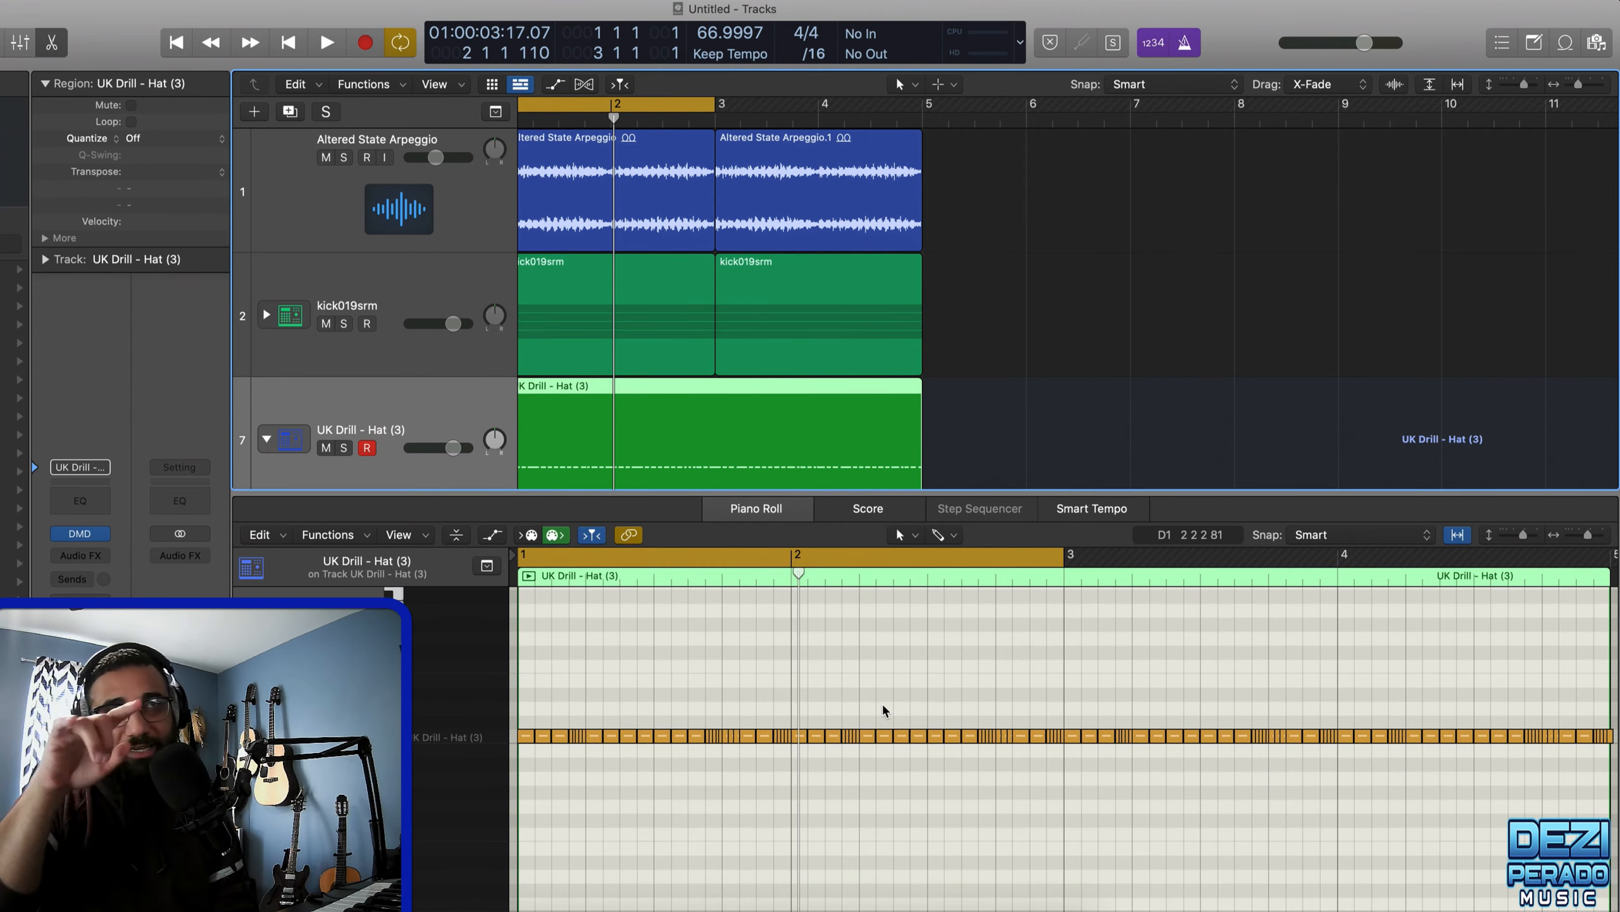
key("space")
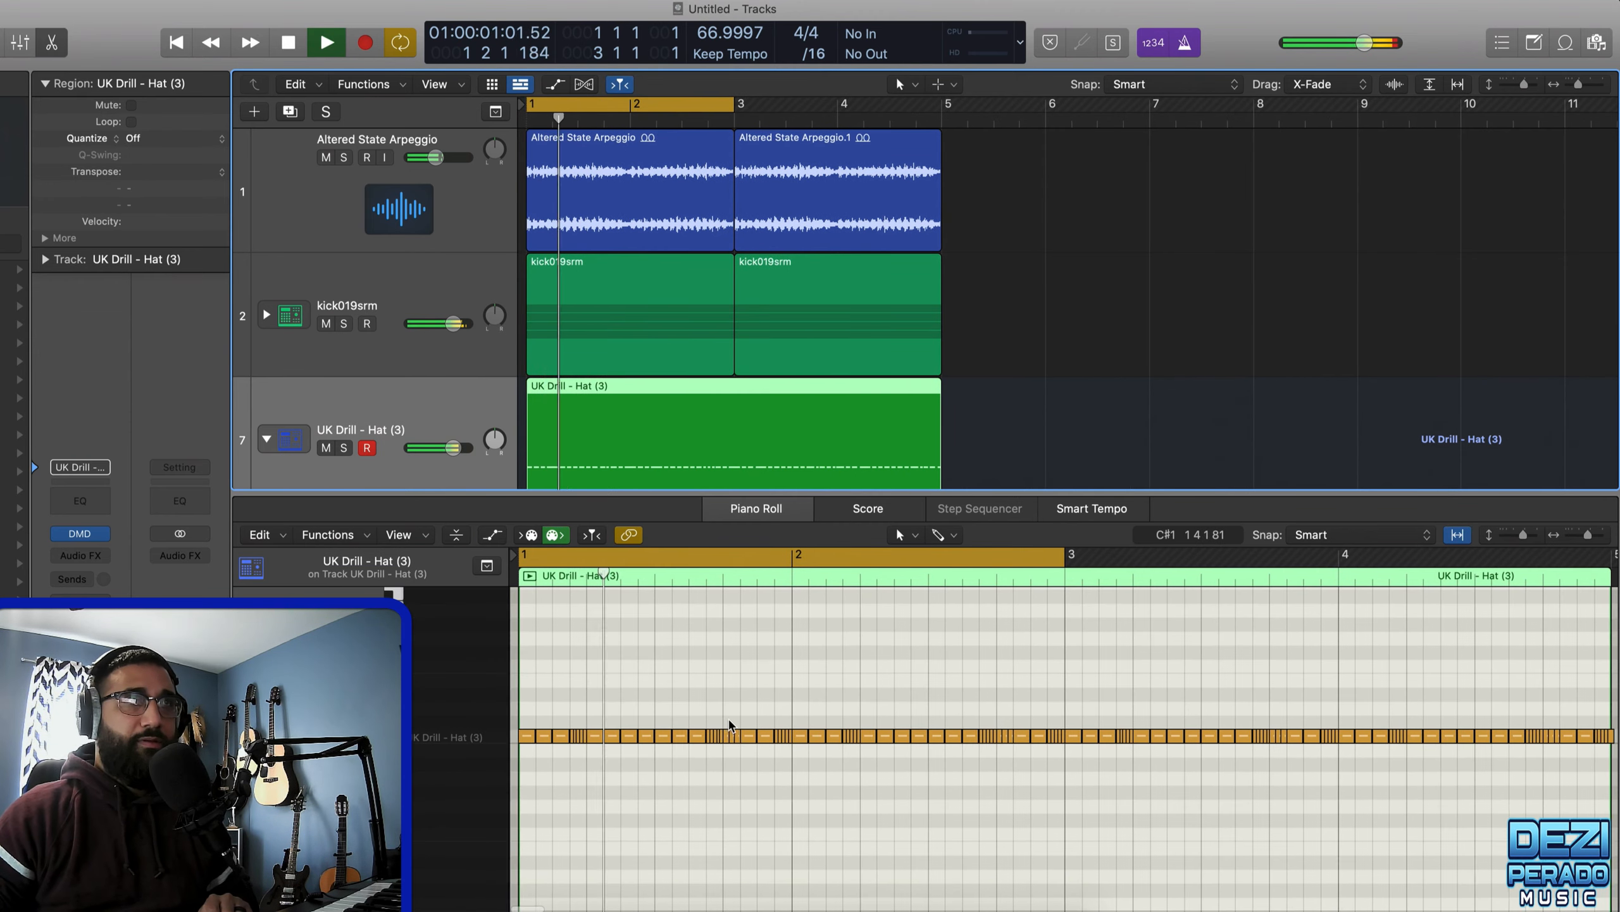
- Stop playback, audition one of the hi-hat notes, and separate the UK Drill - Hat (3) region by note pitch
scroll(1062, 312, "down", 3)
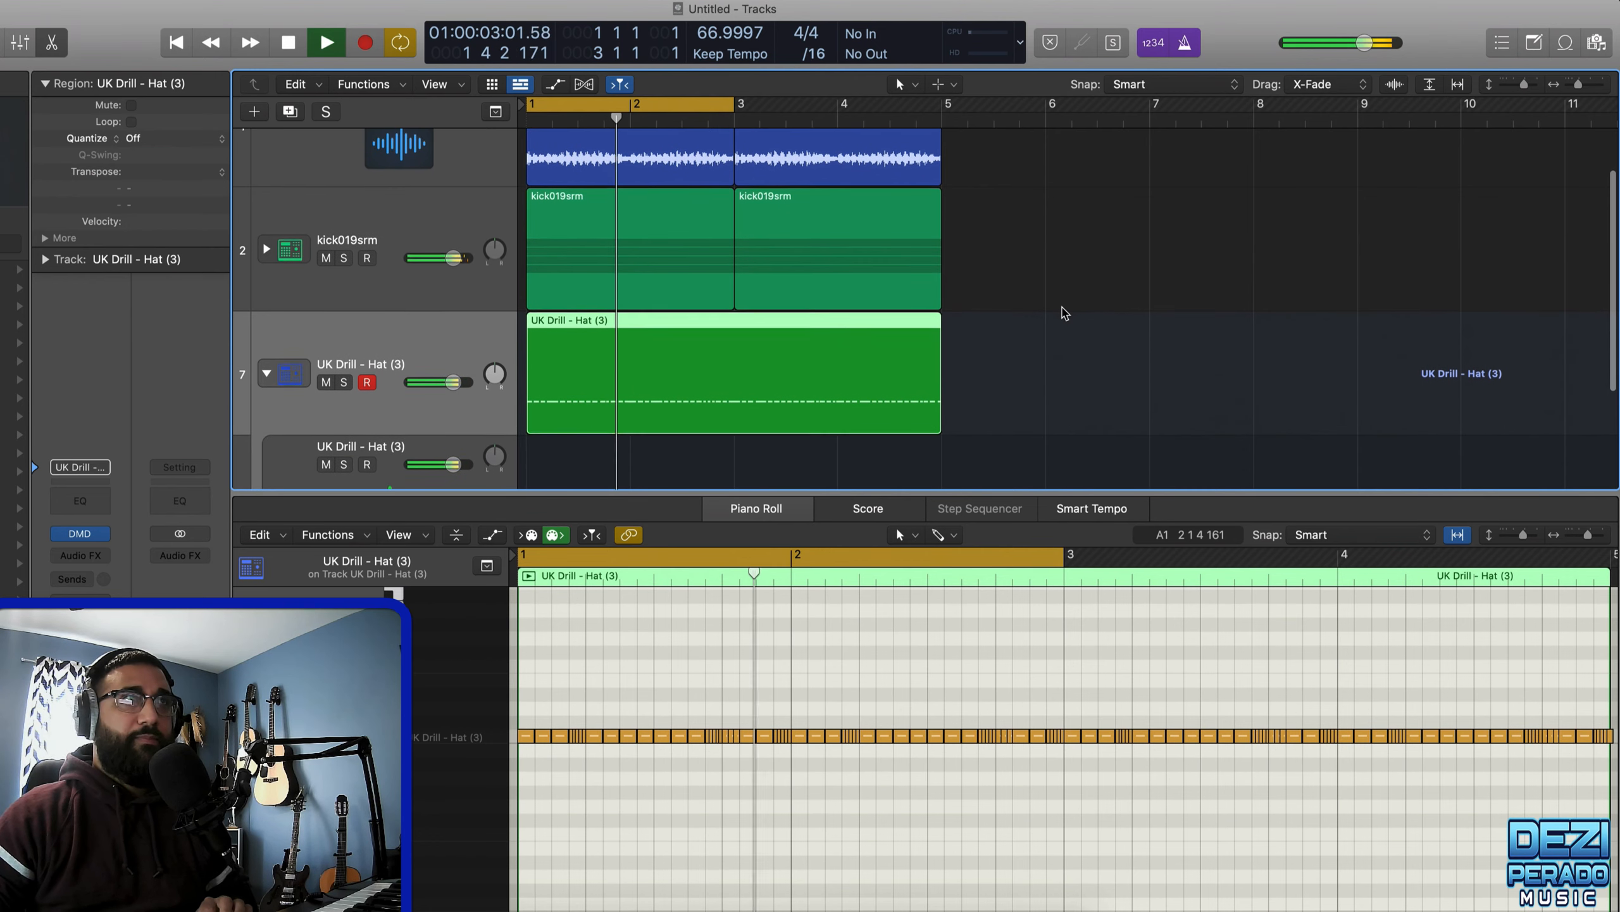
scroll(1062, 313, "down", 1)
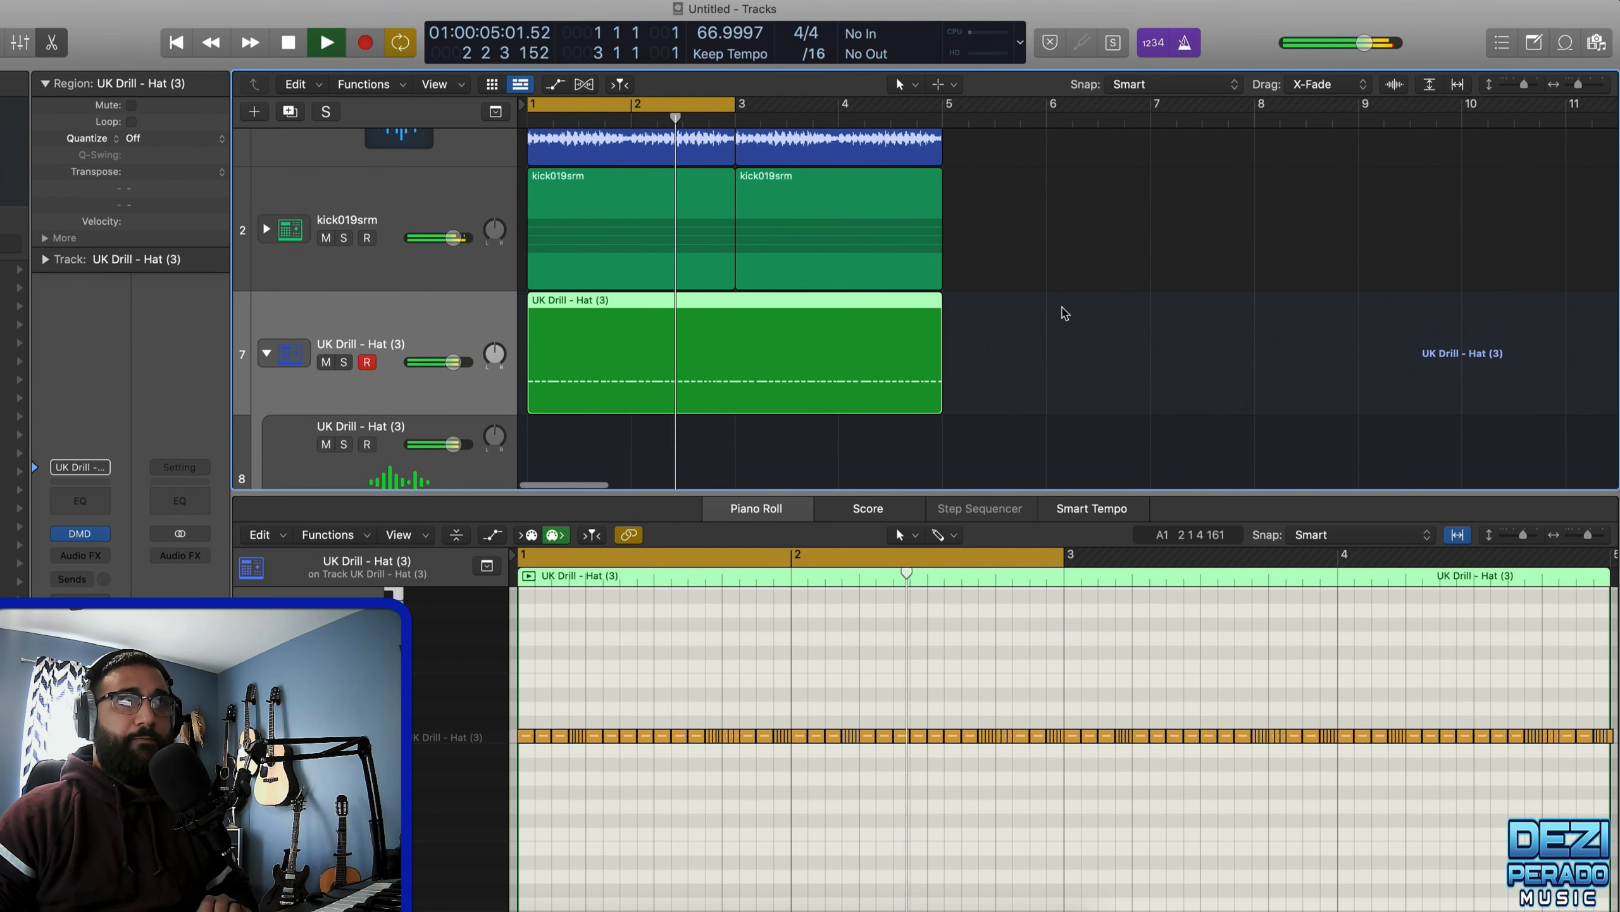
key("space")
scroll(1054, 318, "down", 2)
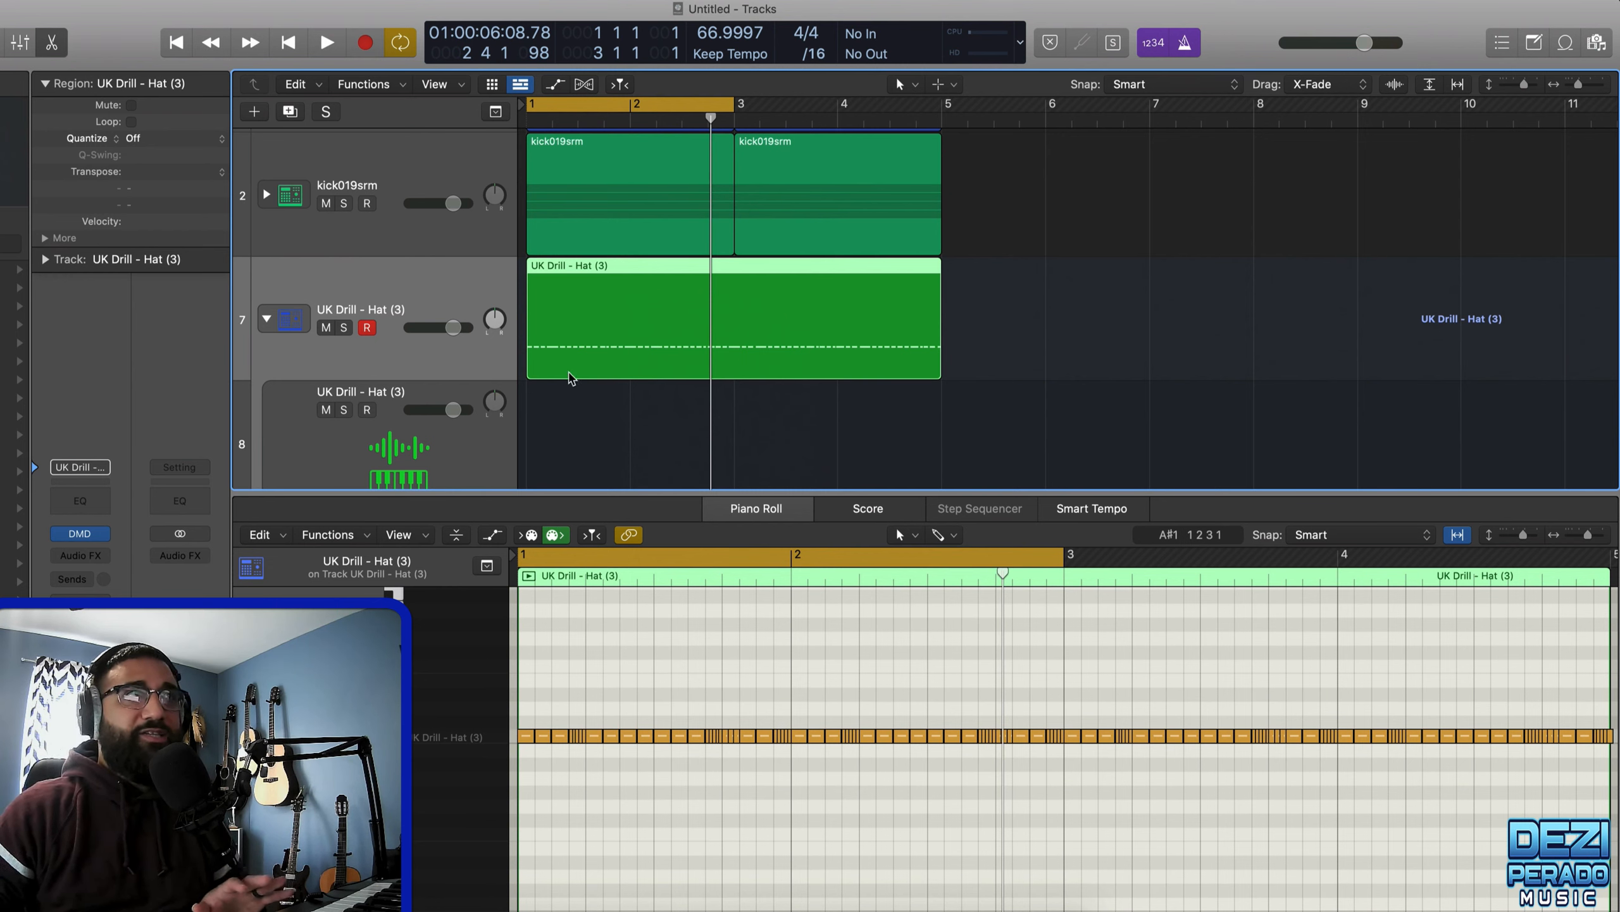
mouse_move(551, 732)
left_mouse_down()
mouse_move(560, 709)
mouse_move(553, 737)
left_mouse_up()
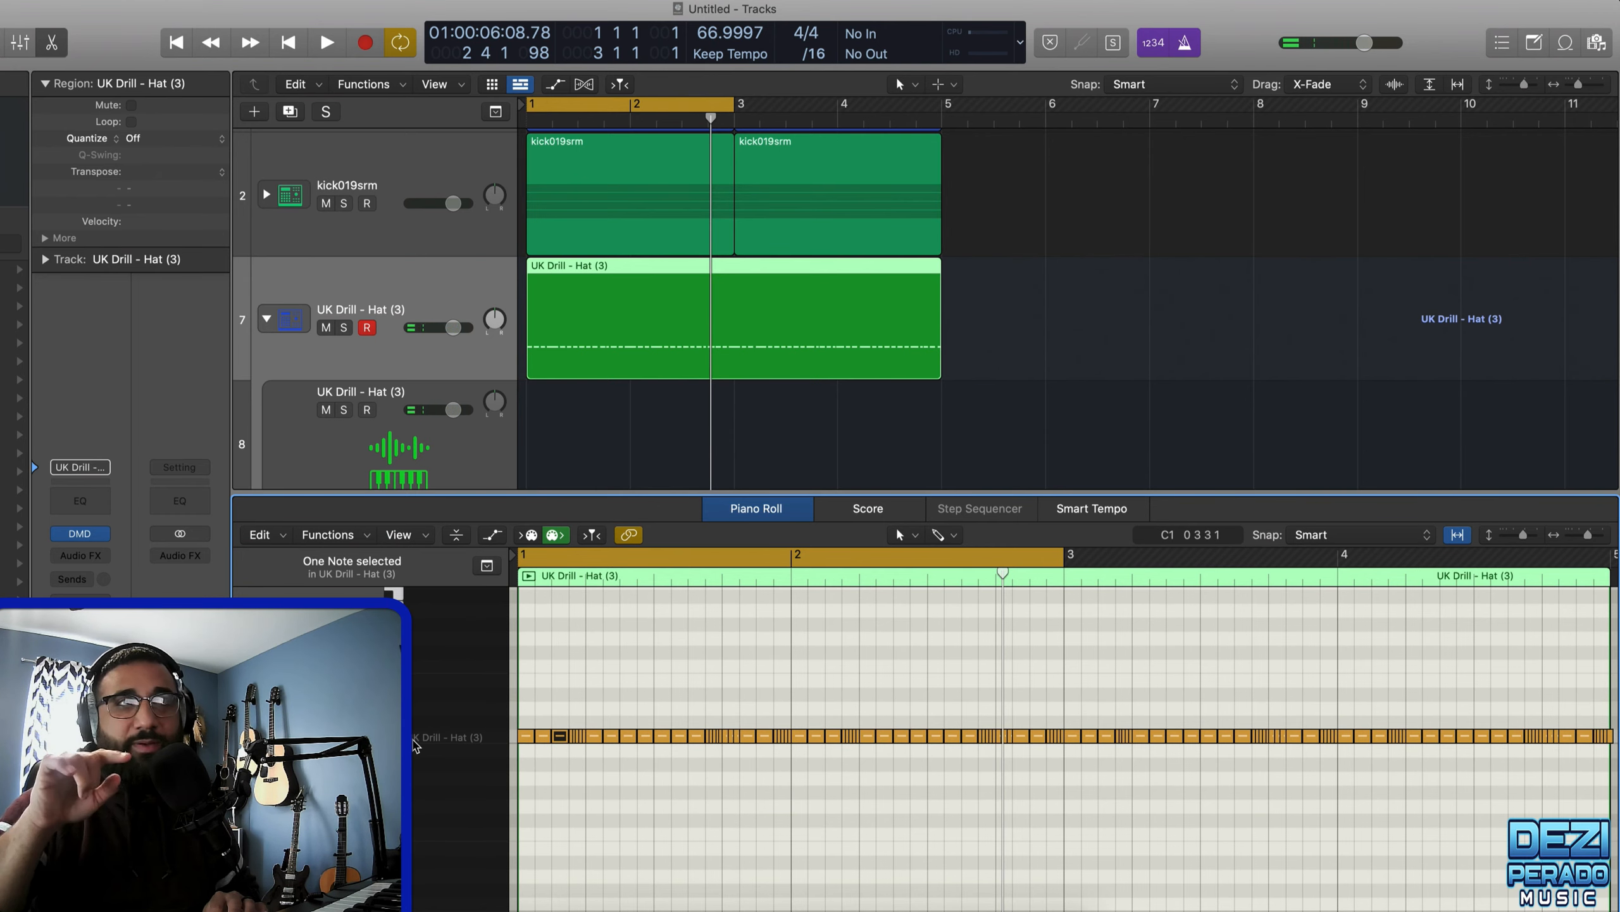
scroll(417, 739, "up", 1)
scroll(609, 337, "up", 1)
left_click(611, 335)
right_click(611, 338)
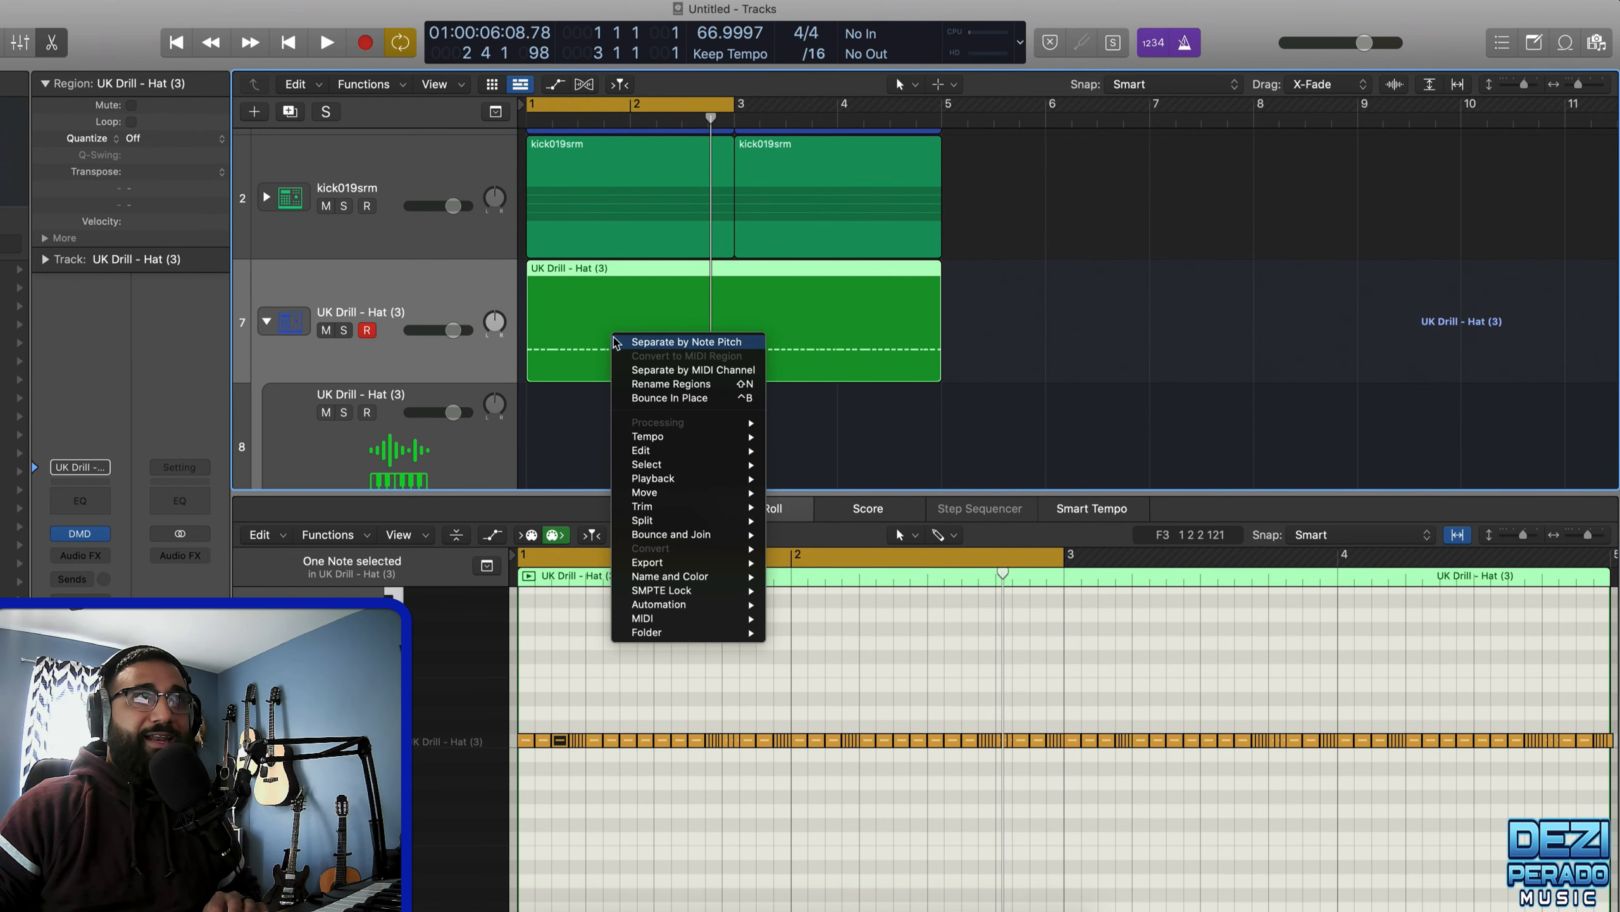
left_click(663, 348)
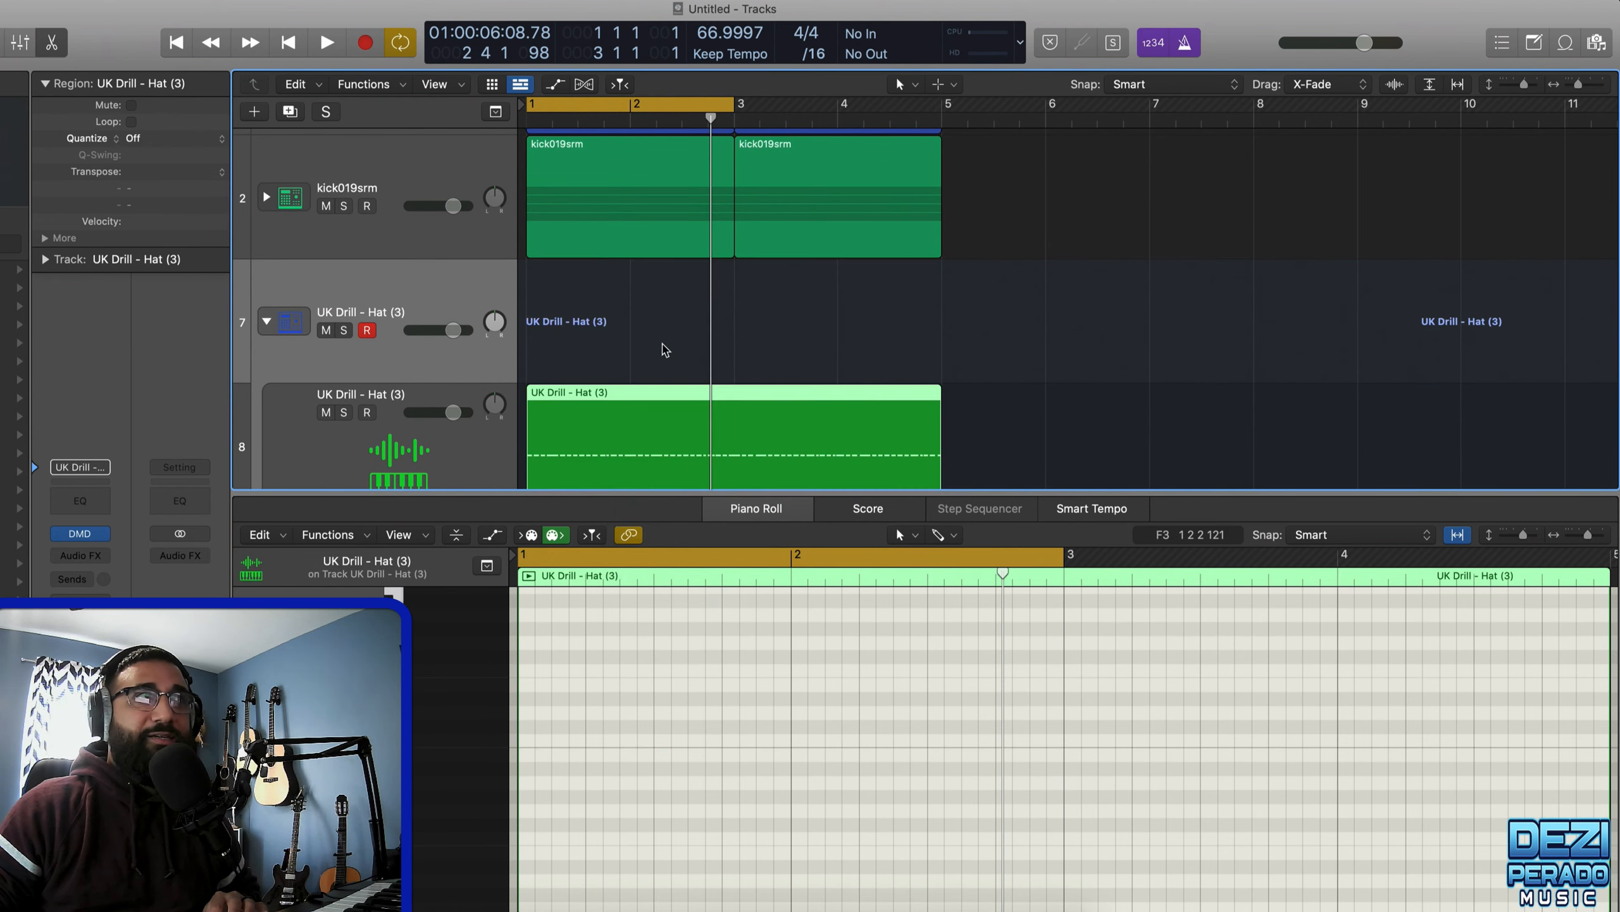
- Raise the small group of hi-hat notes near the start of bar 1 to a higher pitch and play the loop
scroll(622, 421, "down", 1)
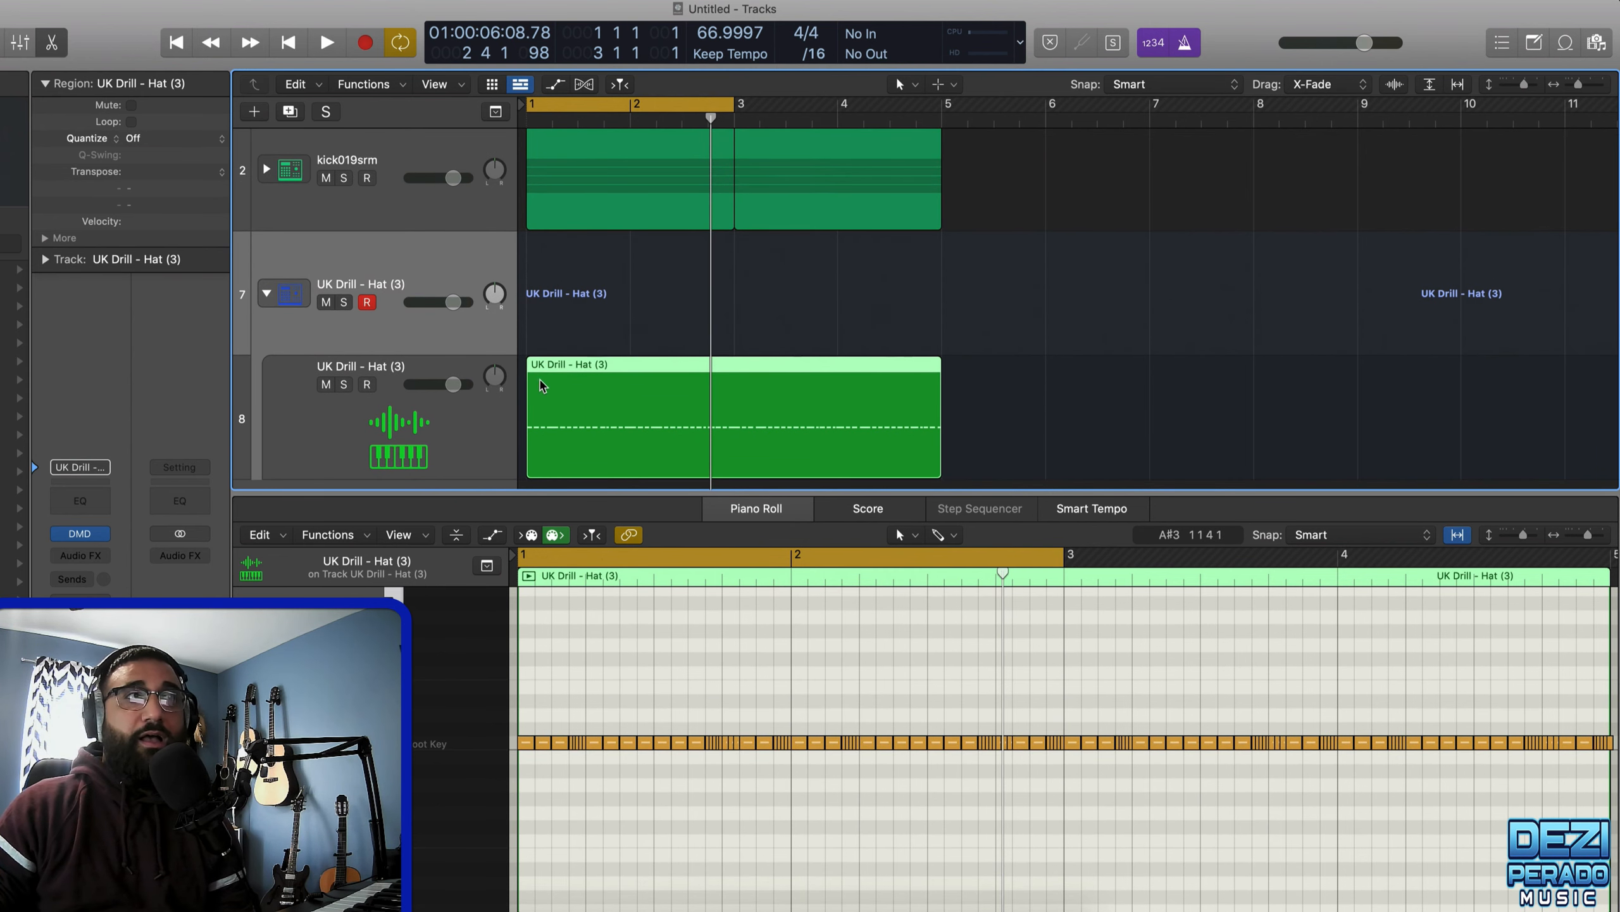
left_click(645, 742)
left_click(614, 743)
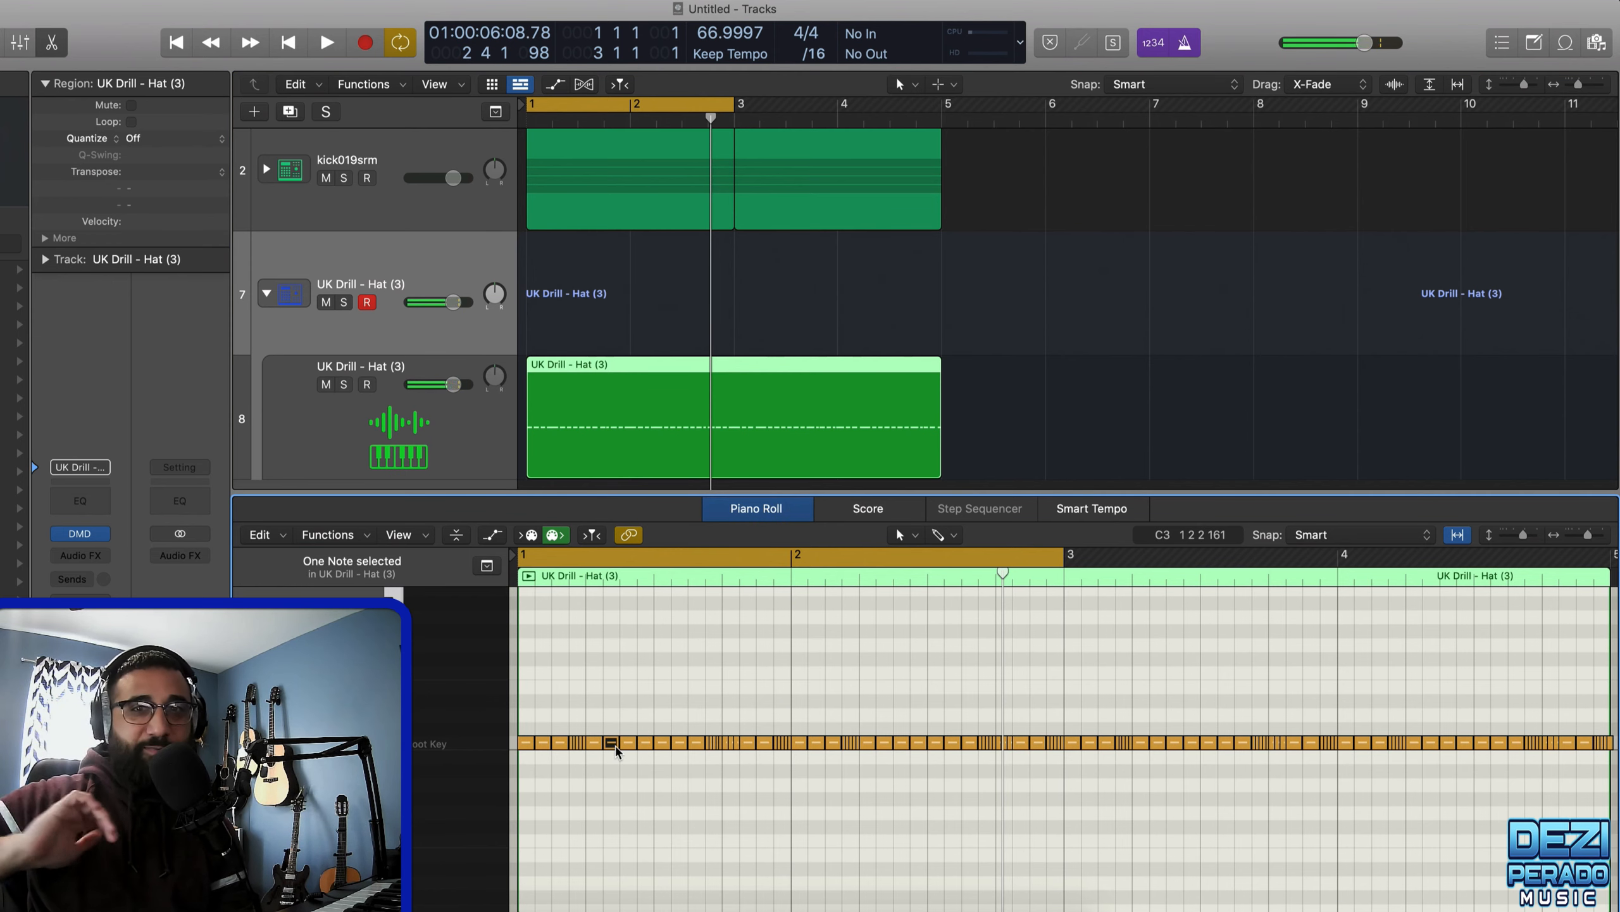
left_click_drag(577, 727, 617, 764)
left_click_drag(603, 775, 787, 711)
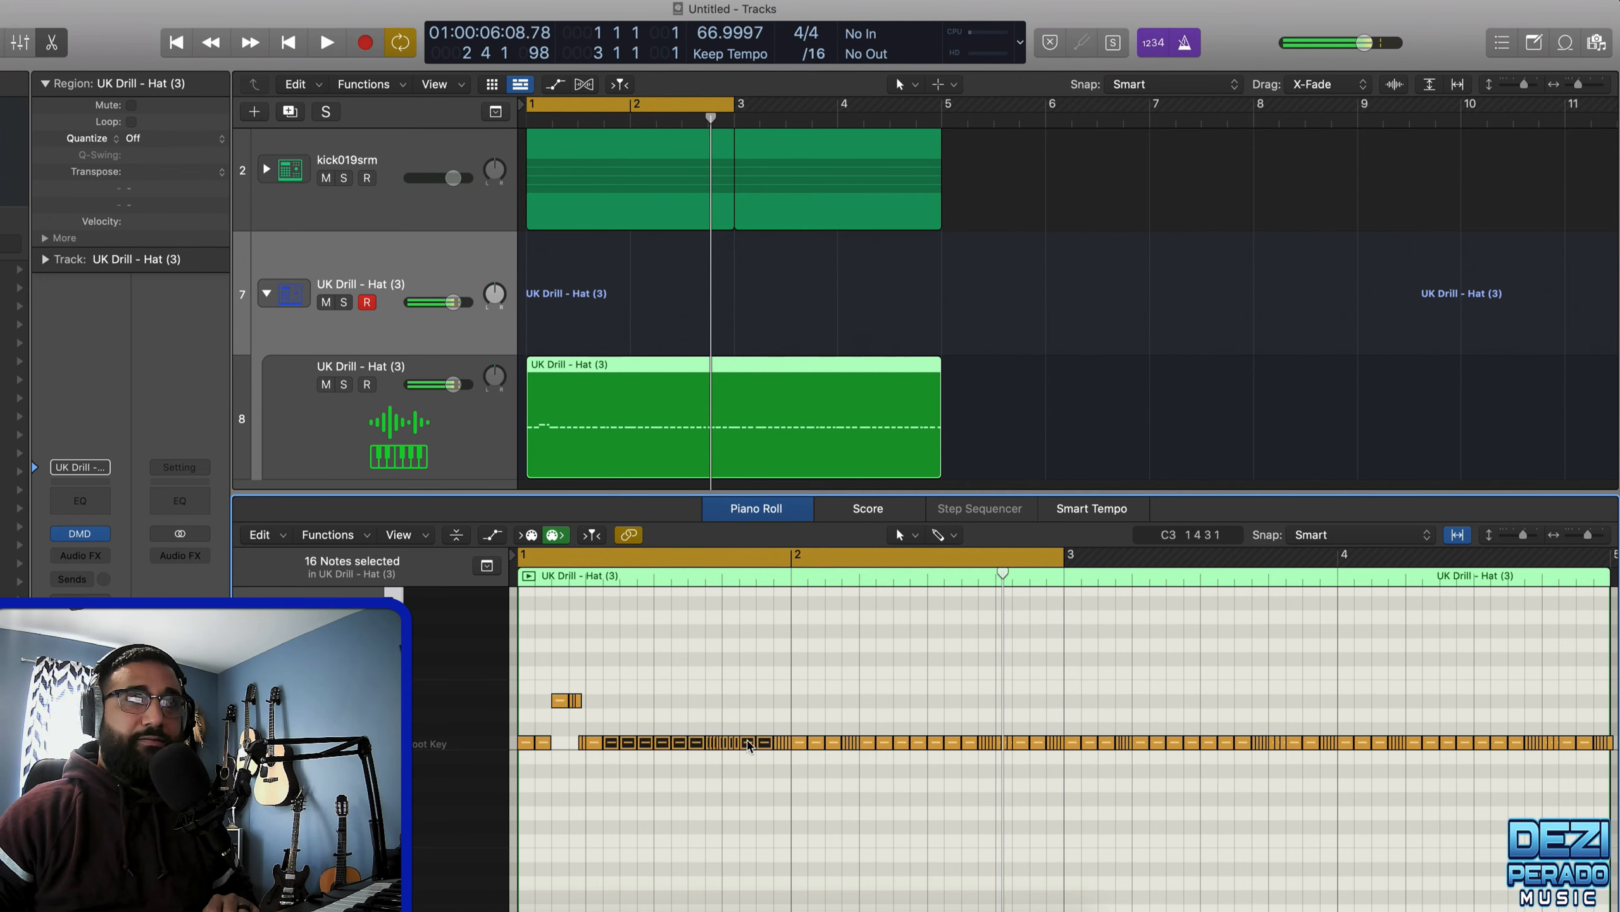
key("space")
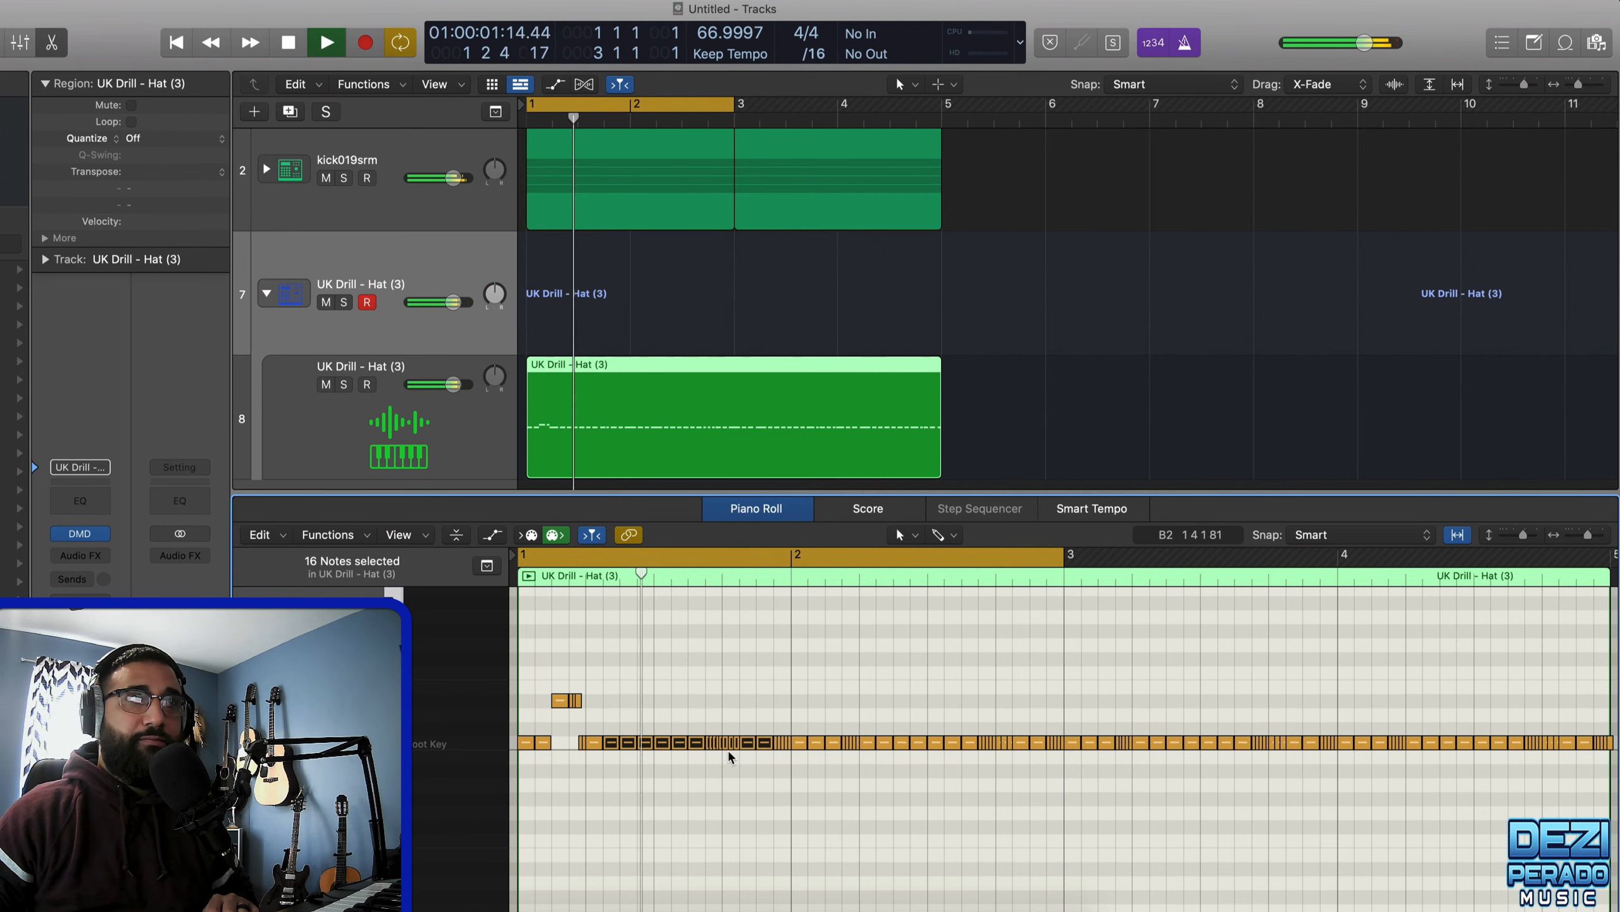
- Raise the fast eight-note hi-hat roll late in bar 2 to a higher pitch and replay the loop
left_click(734, 774)
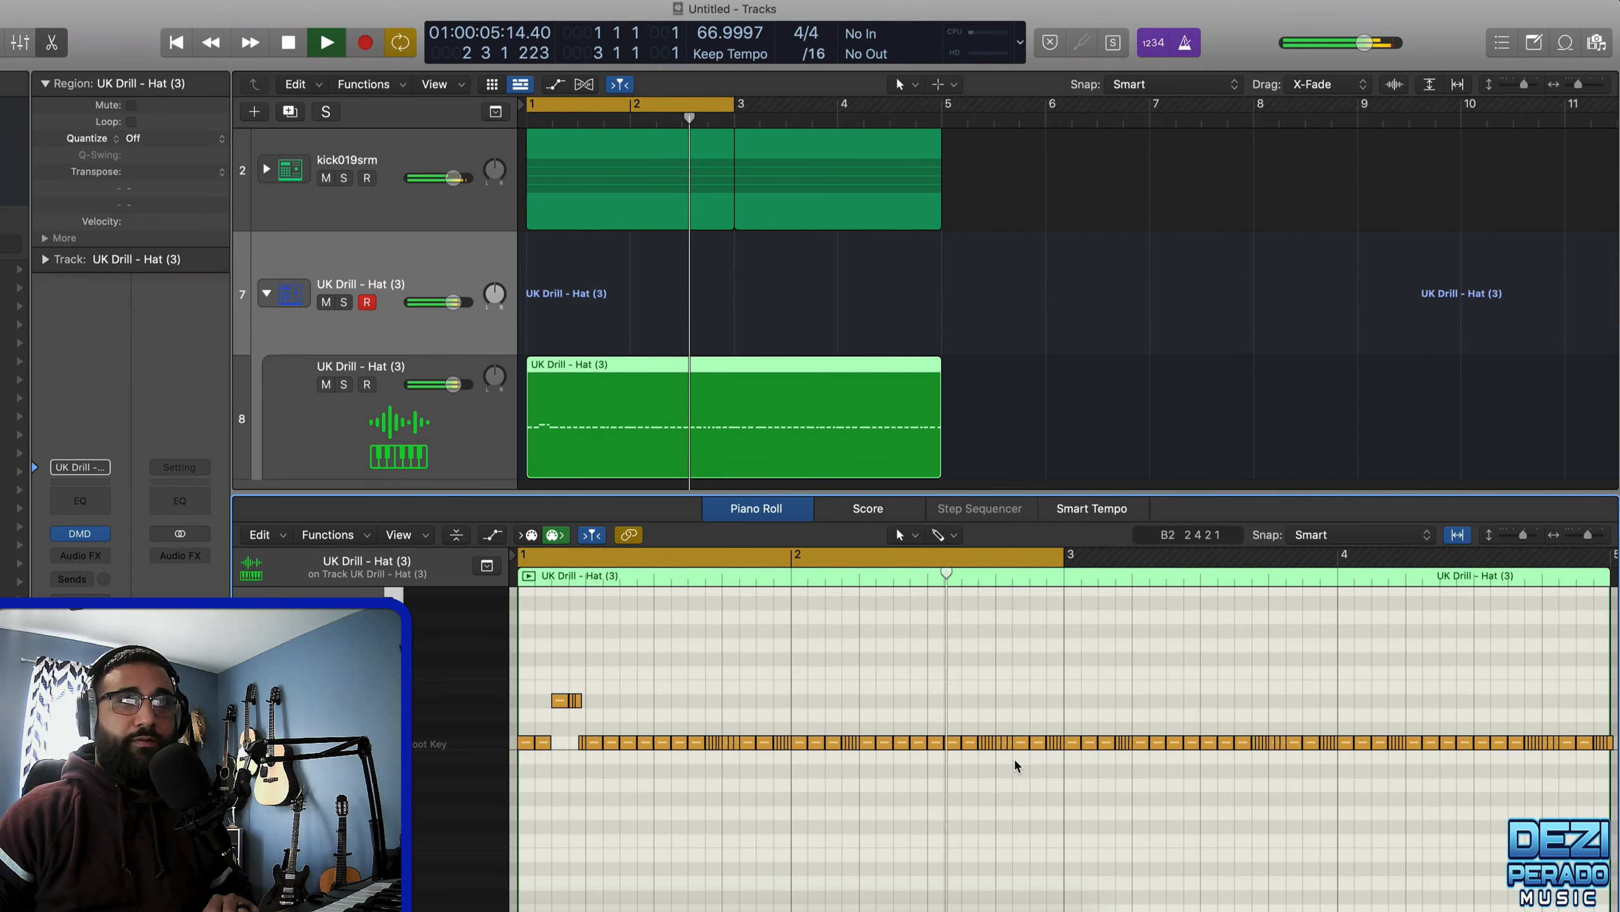
left_click_drag(979, 757, 986, 685)
key("space")
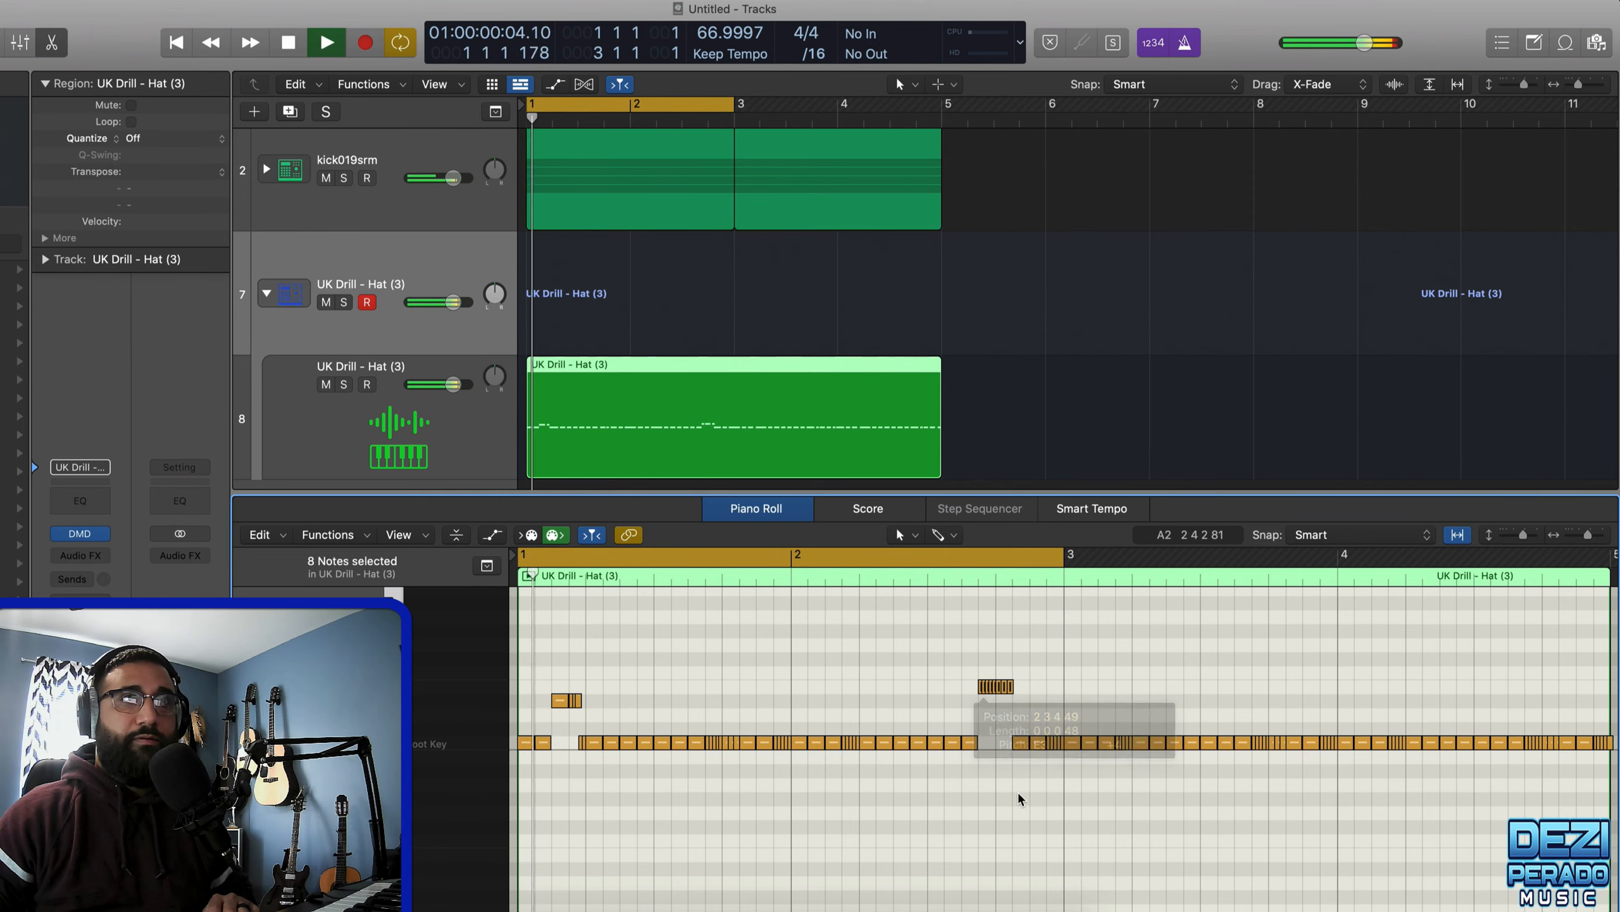
scroll(1071, 768, "up", 1)
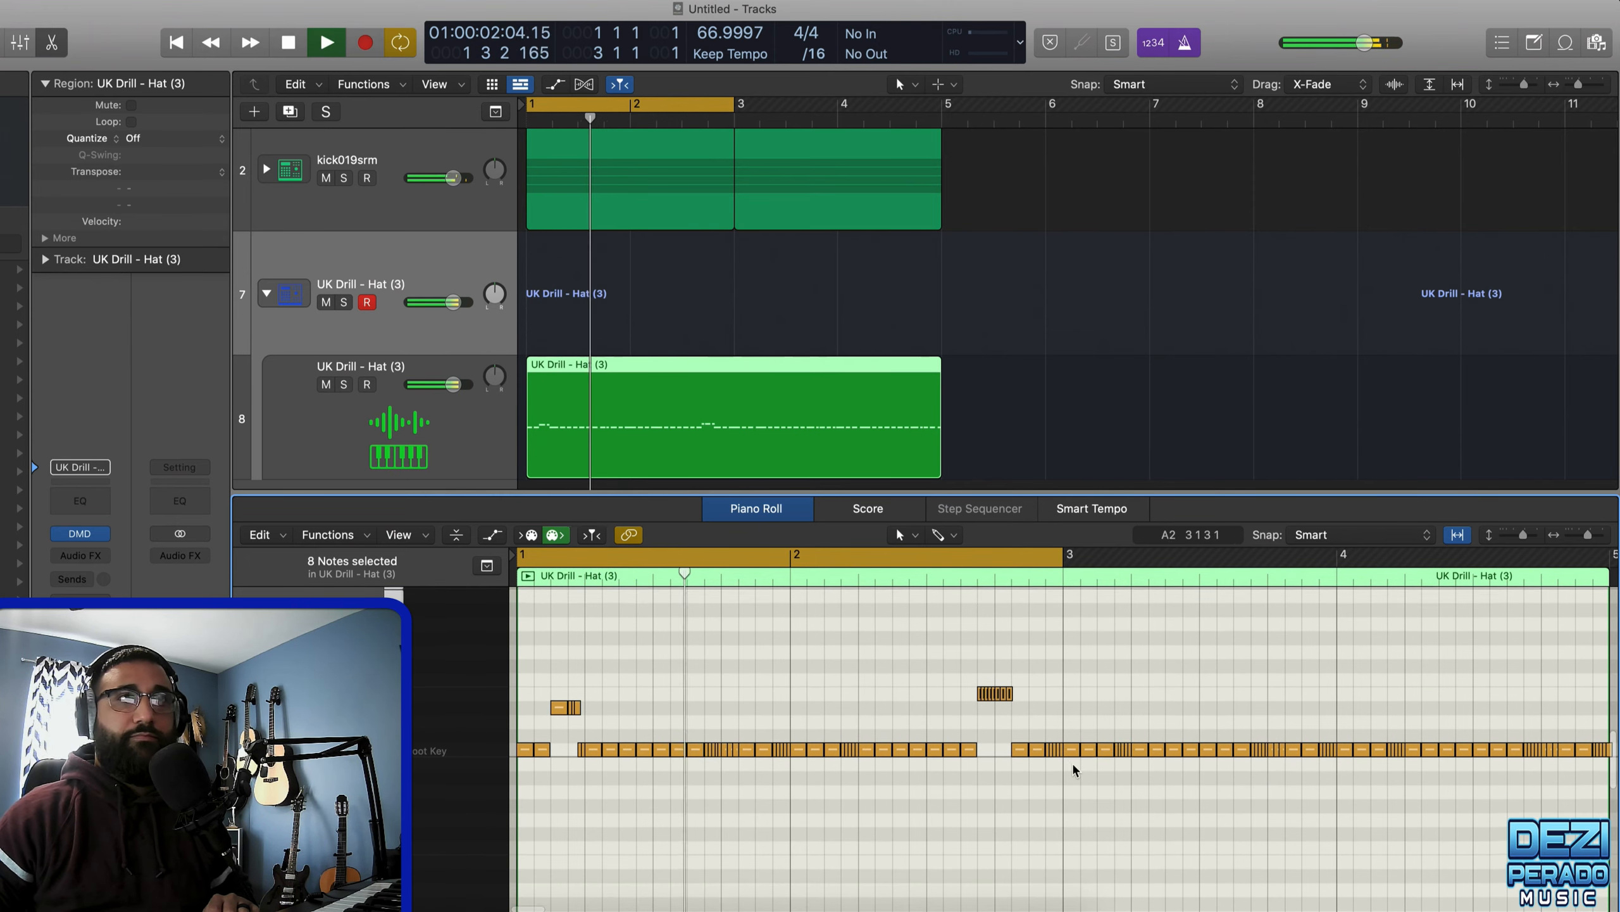
left_click_drag(1157, 749, 1273, 752)
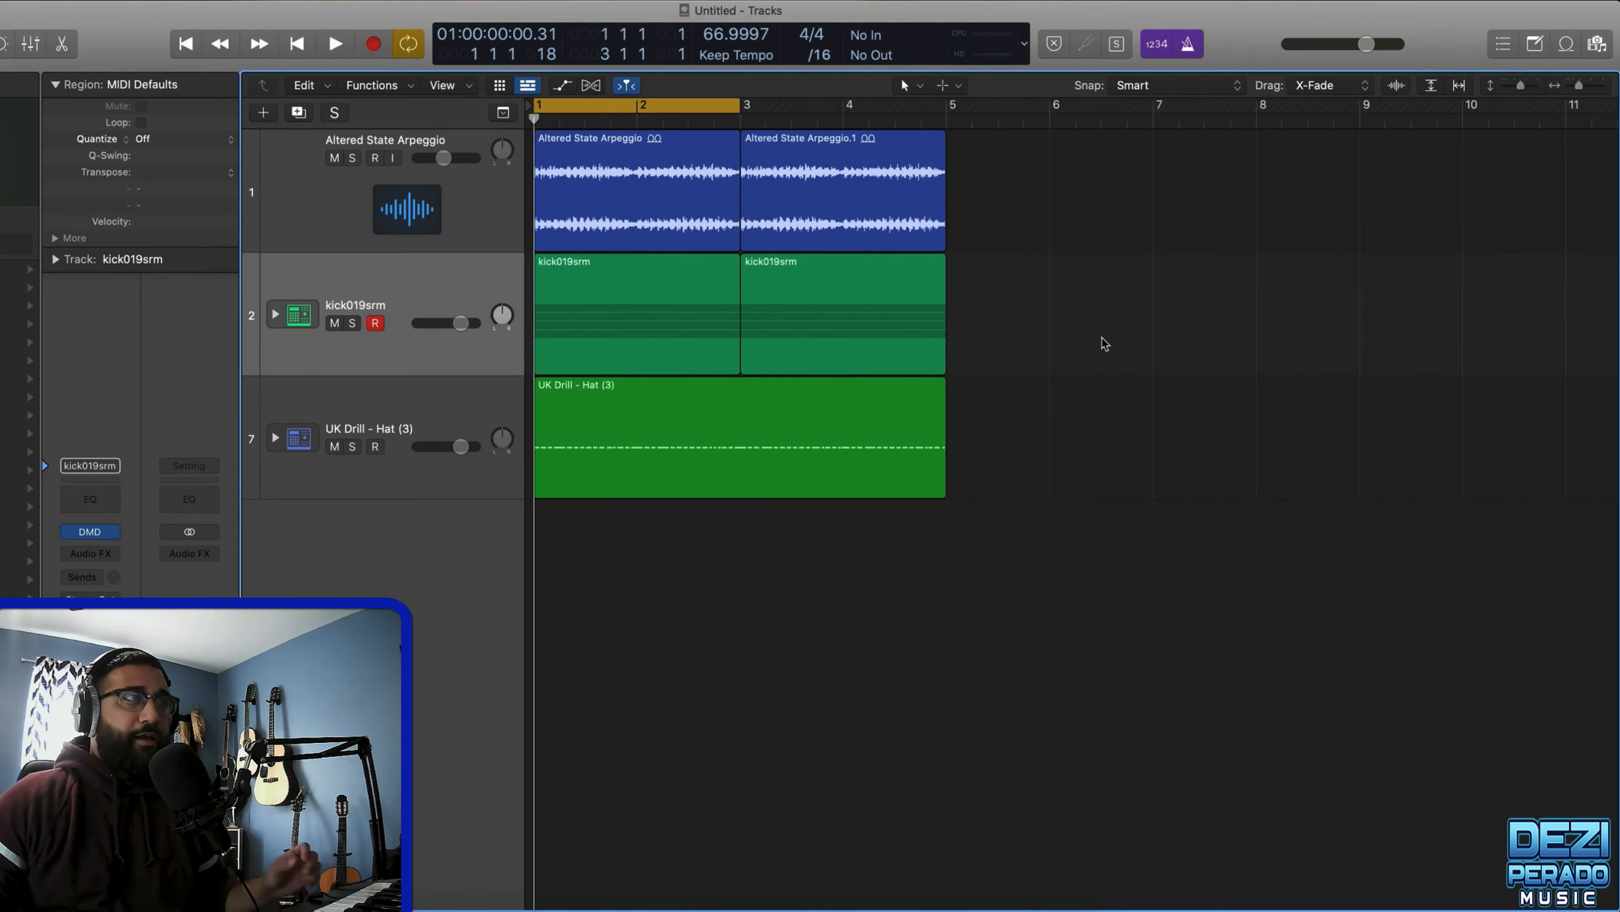
- Duplicate the kick019srm kit track, move the empty copy above the original, and briefly expand its stack to check the individual sounds
left_click(411, 293)
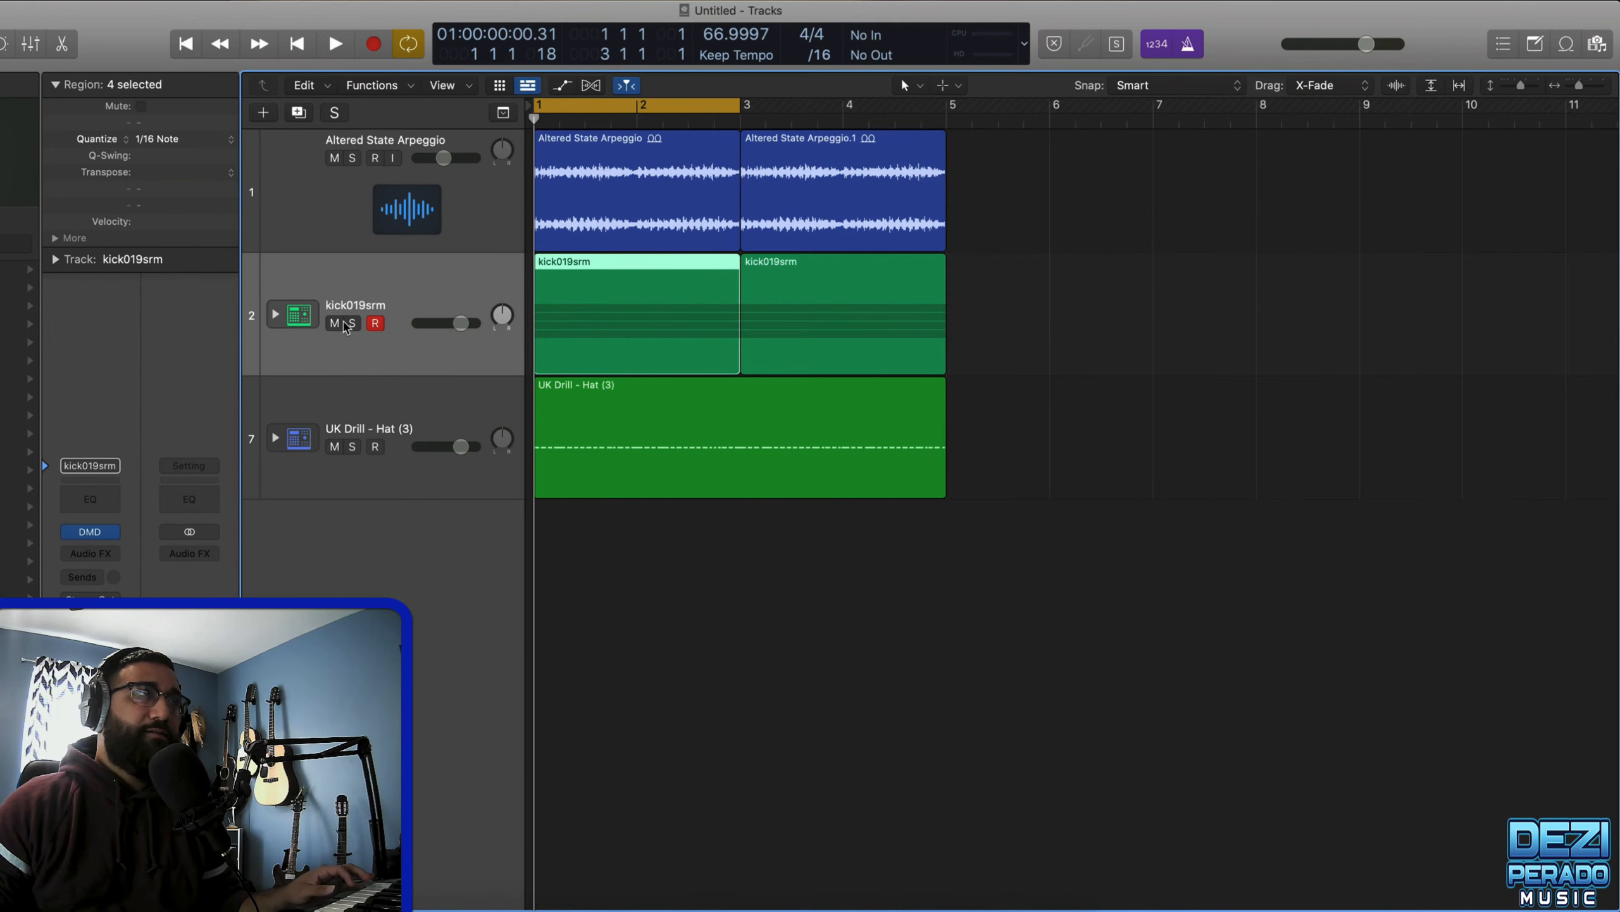
left_click(276, 313)
left_click(276, 312)
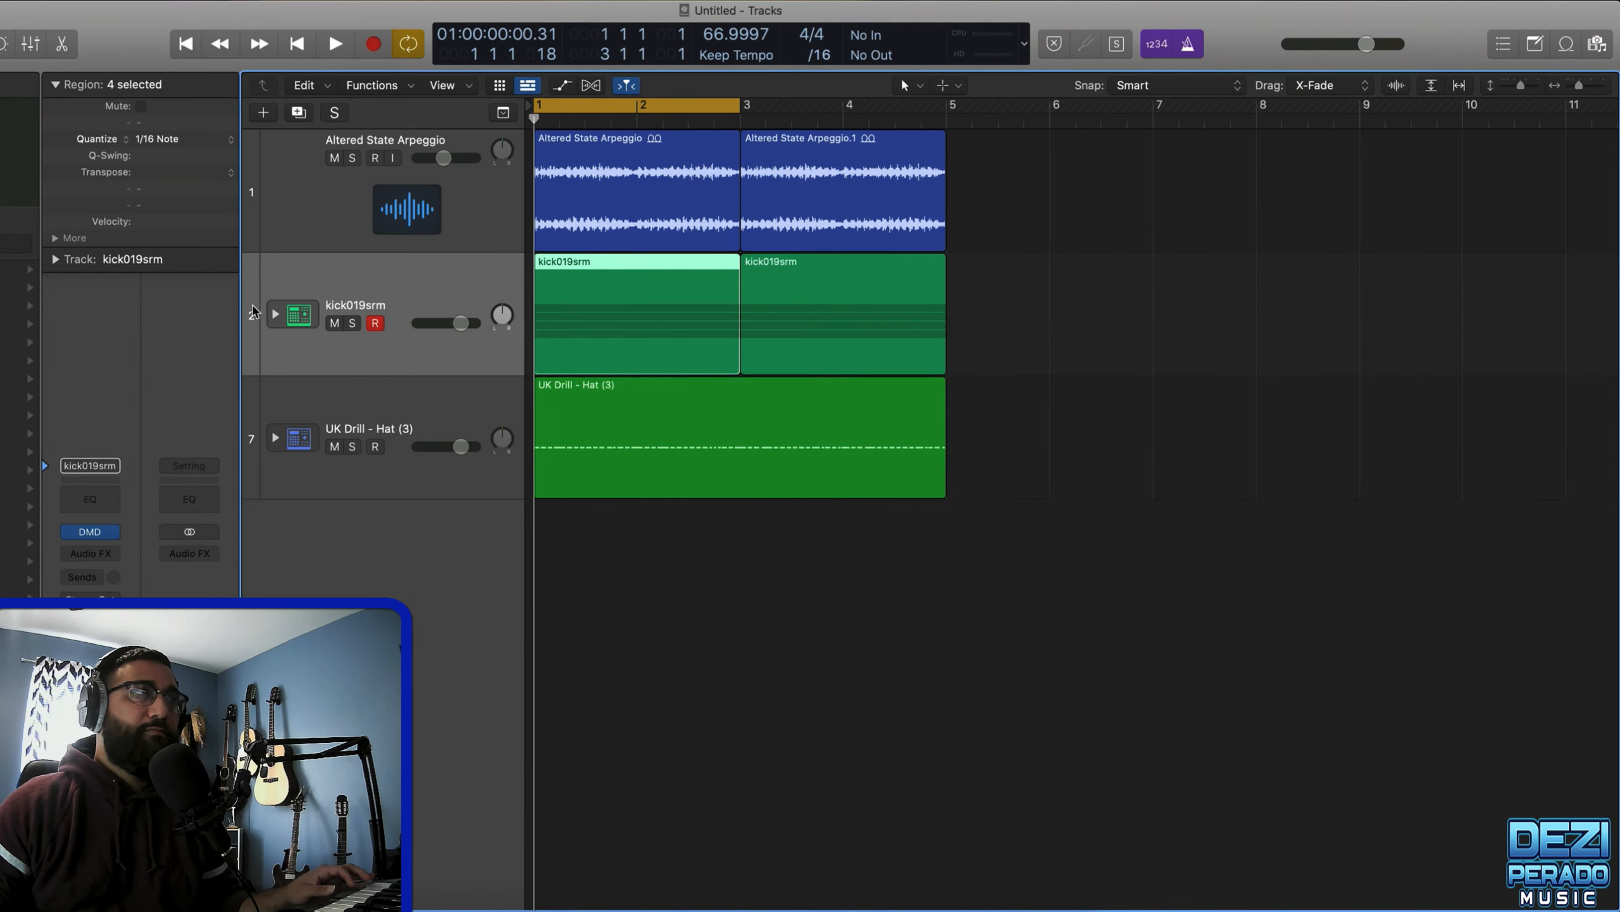
left_click(300, 115)
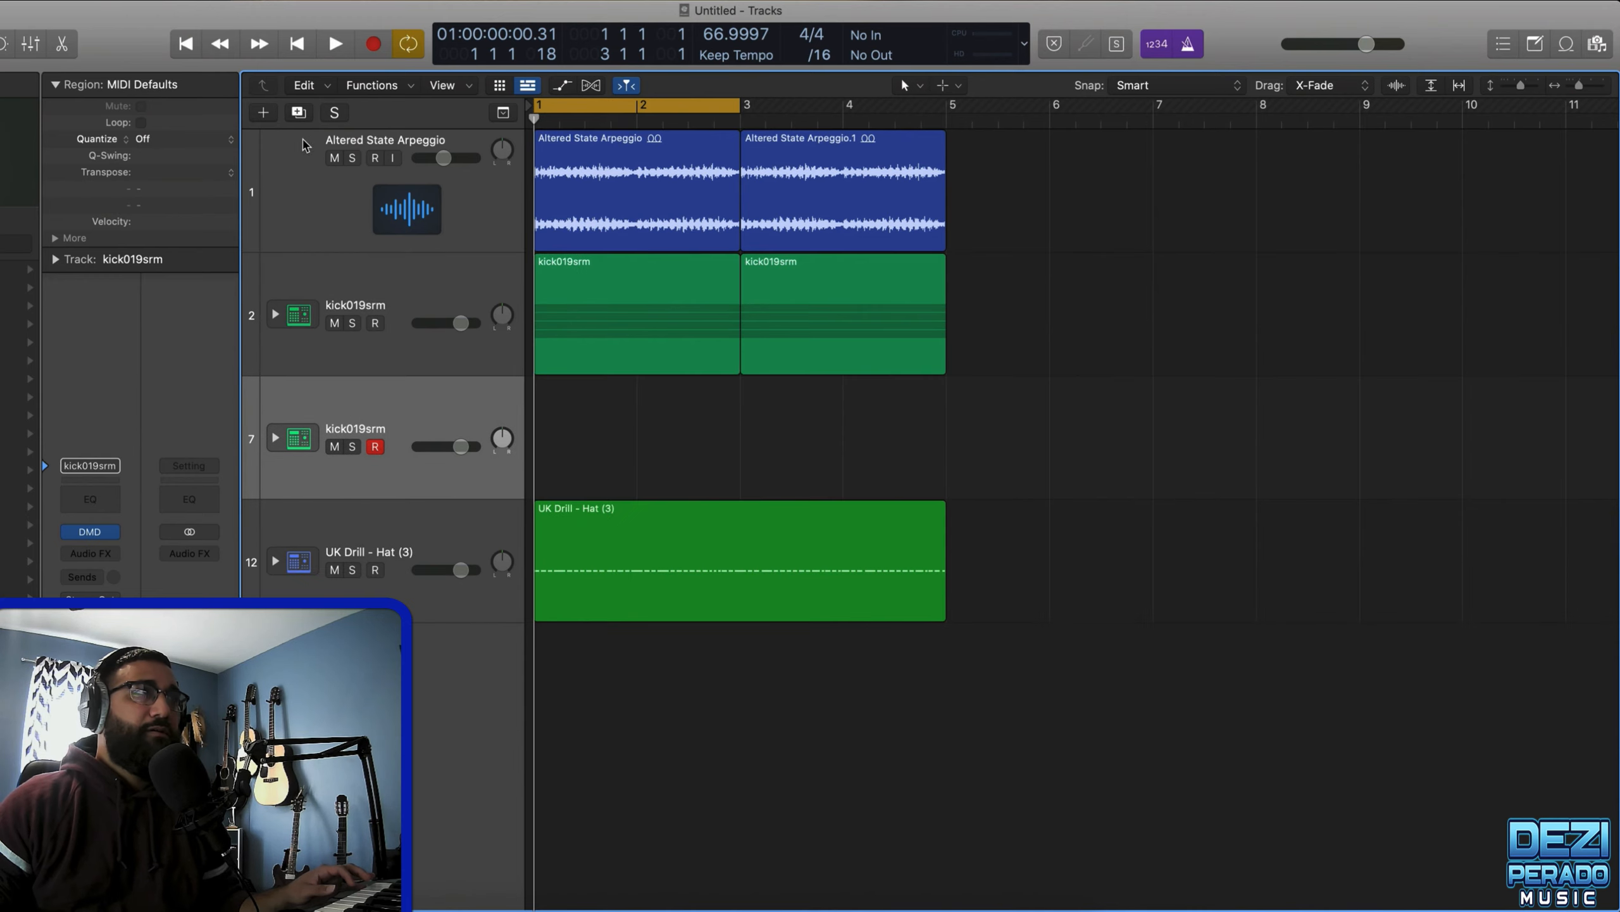
left_click_drag(335, 409, 382, 308)
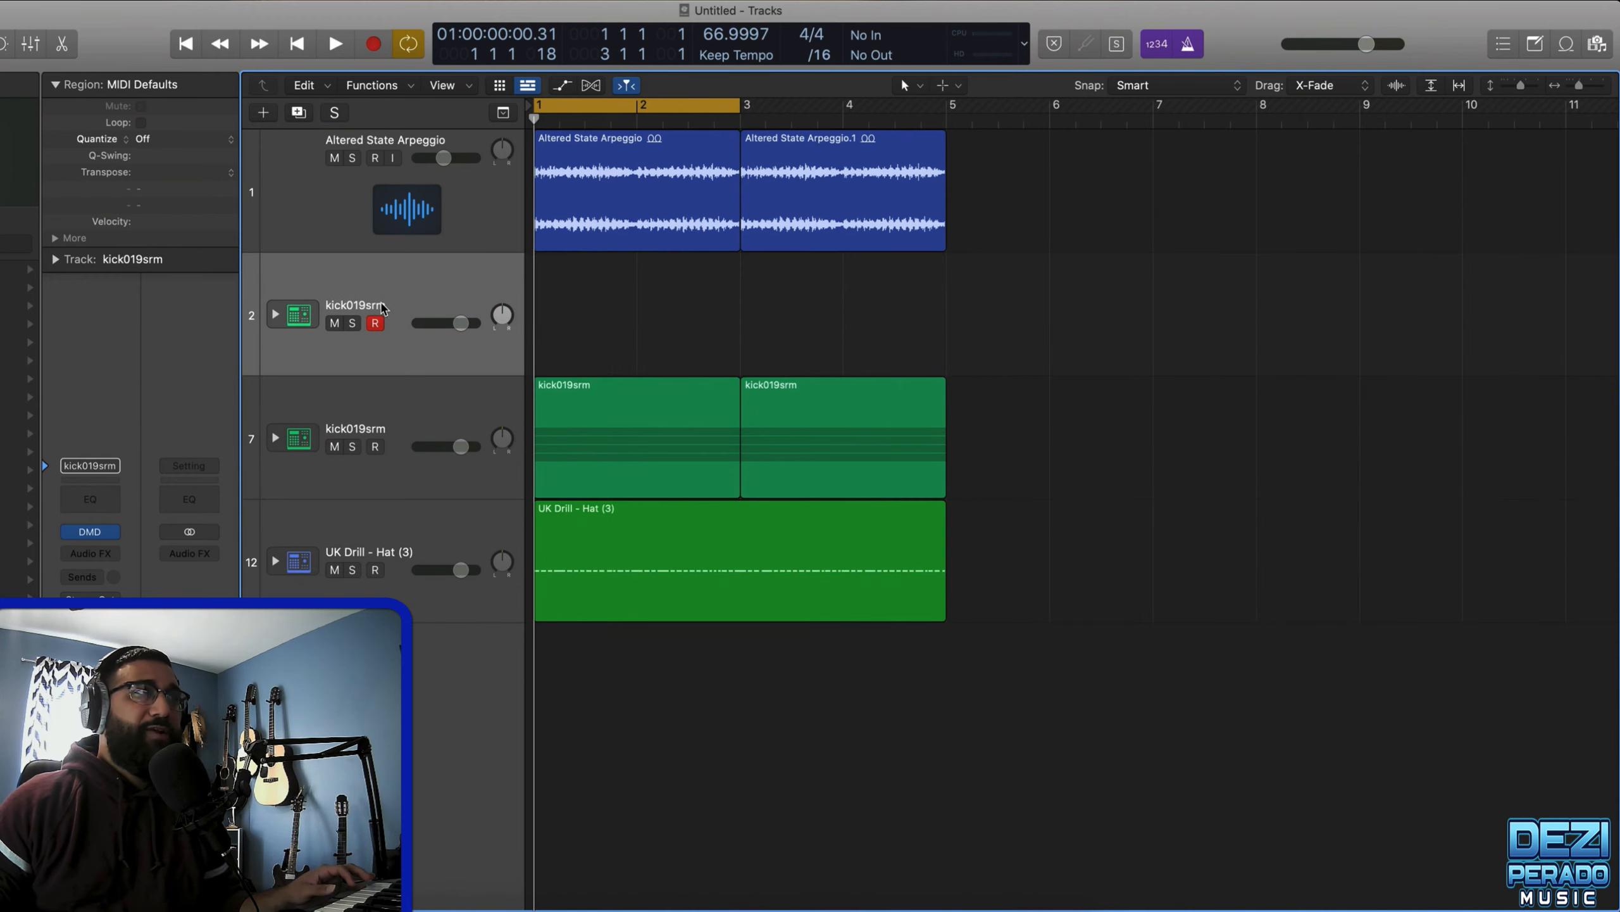
left_click(276, 314)
scroll(574, 377, "down", 1)
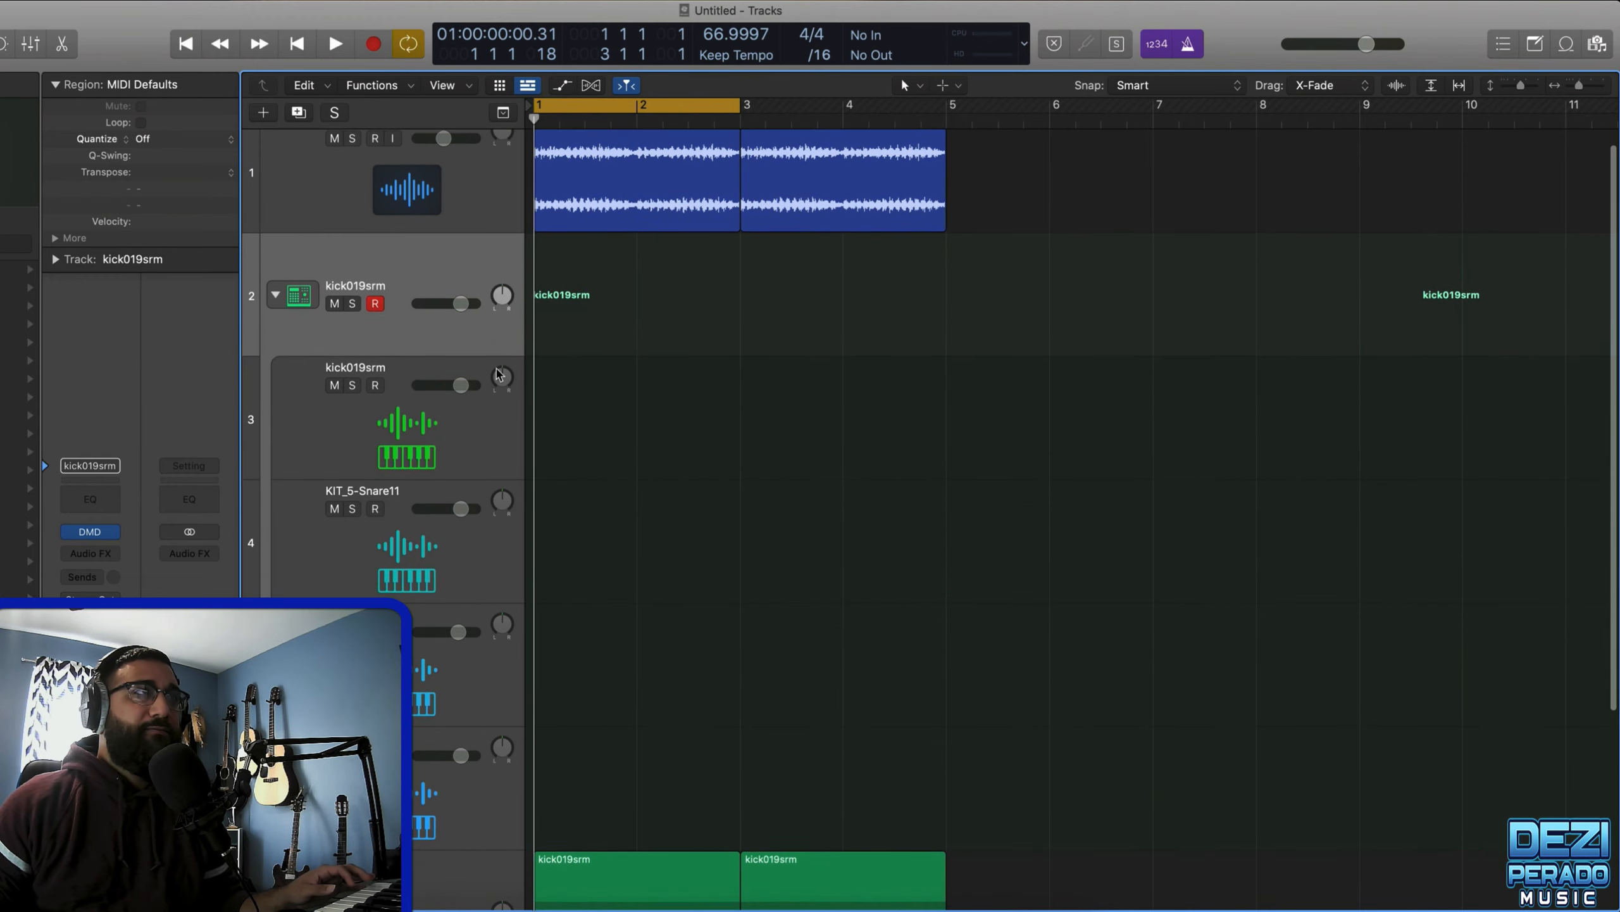
left_click(274, 294)
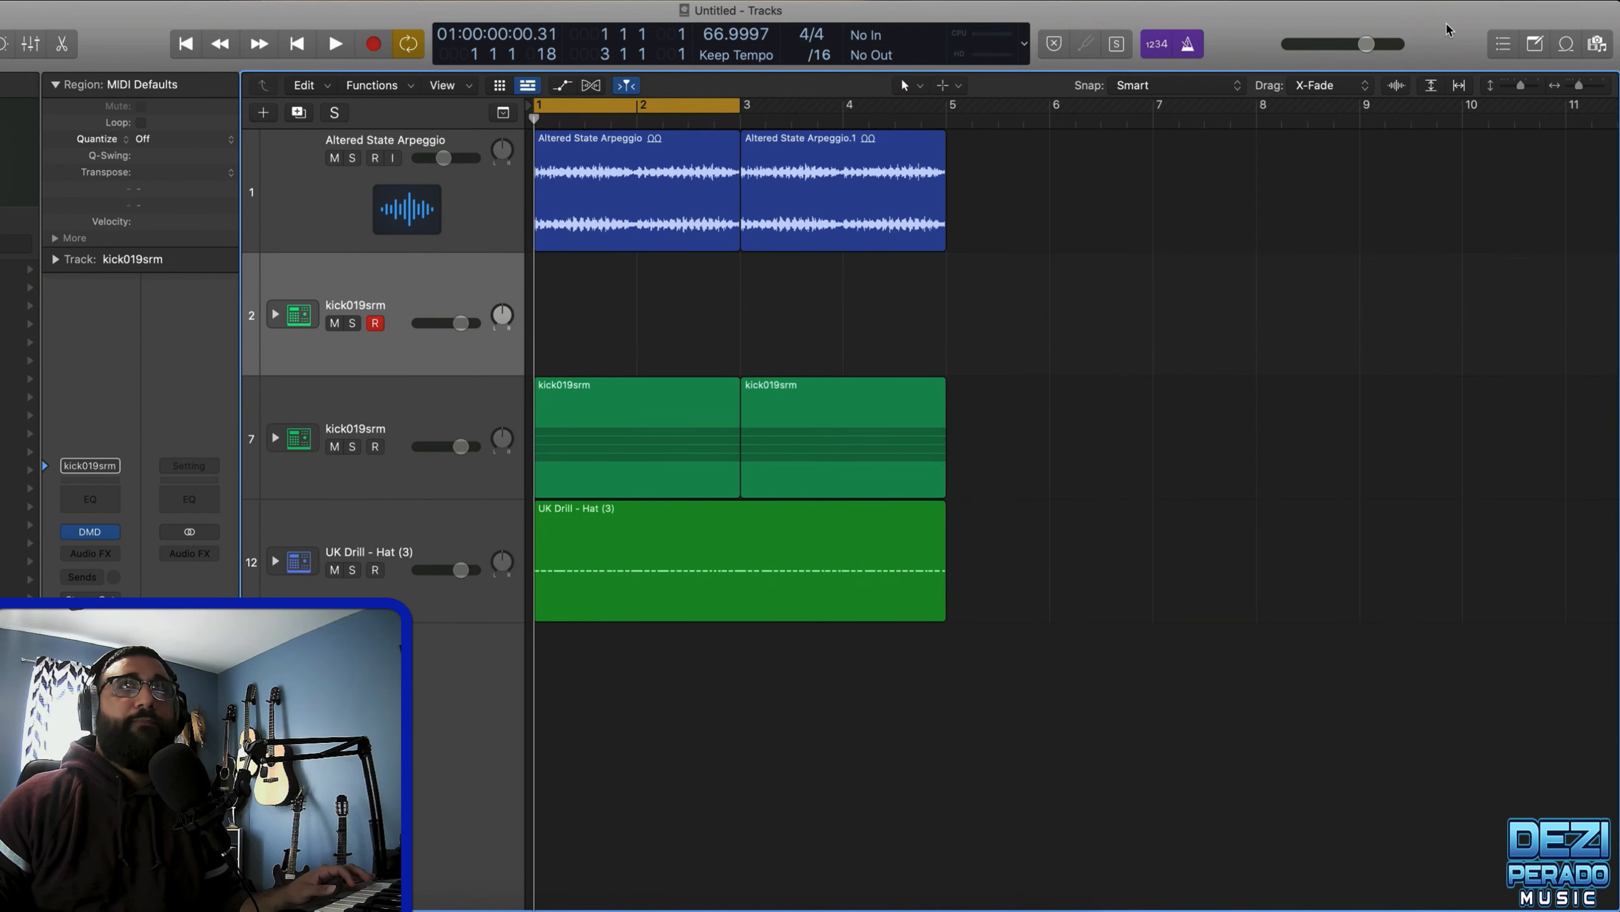
- Start a step pattern on the duplicated kit with kicks on steps 1 and 4 and a snare on step 5, playing it briefly
left_click(62, 47)
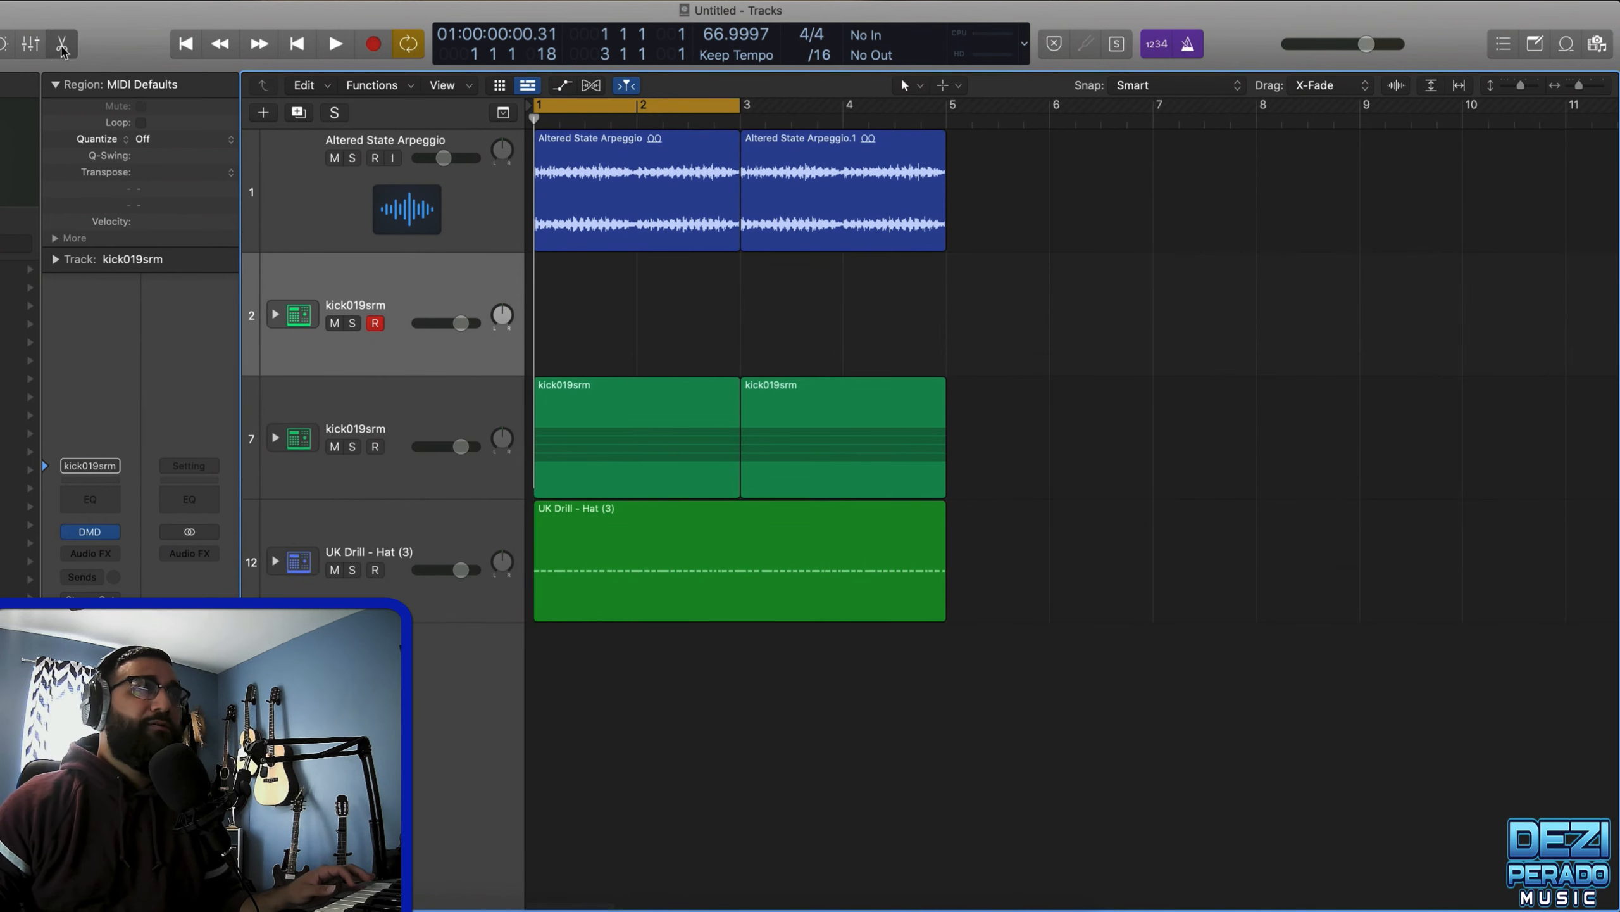
left_click(982, 511)
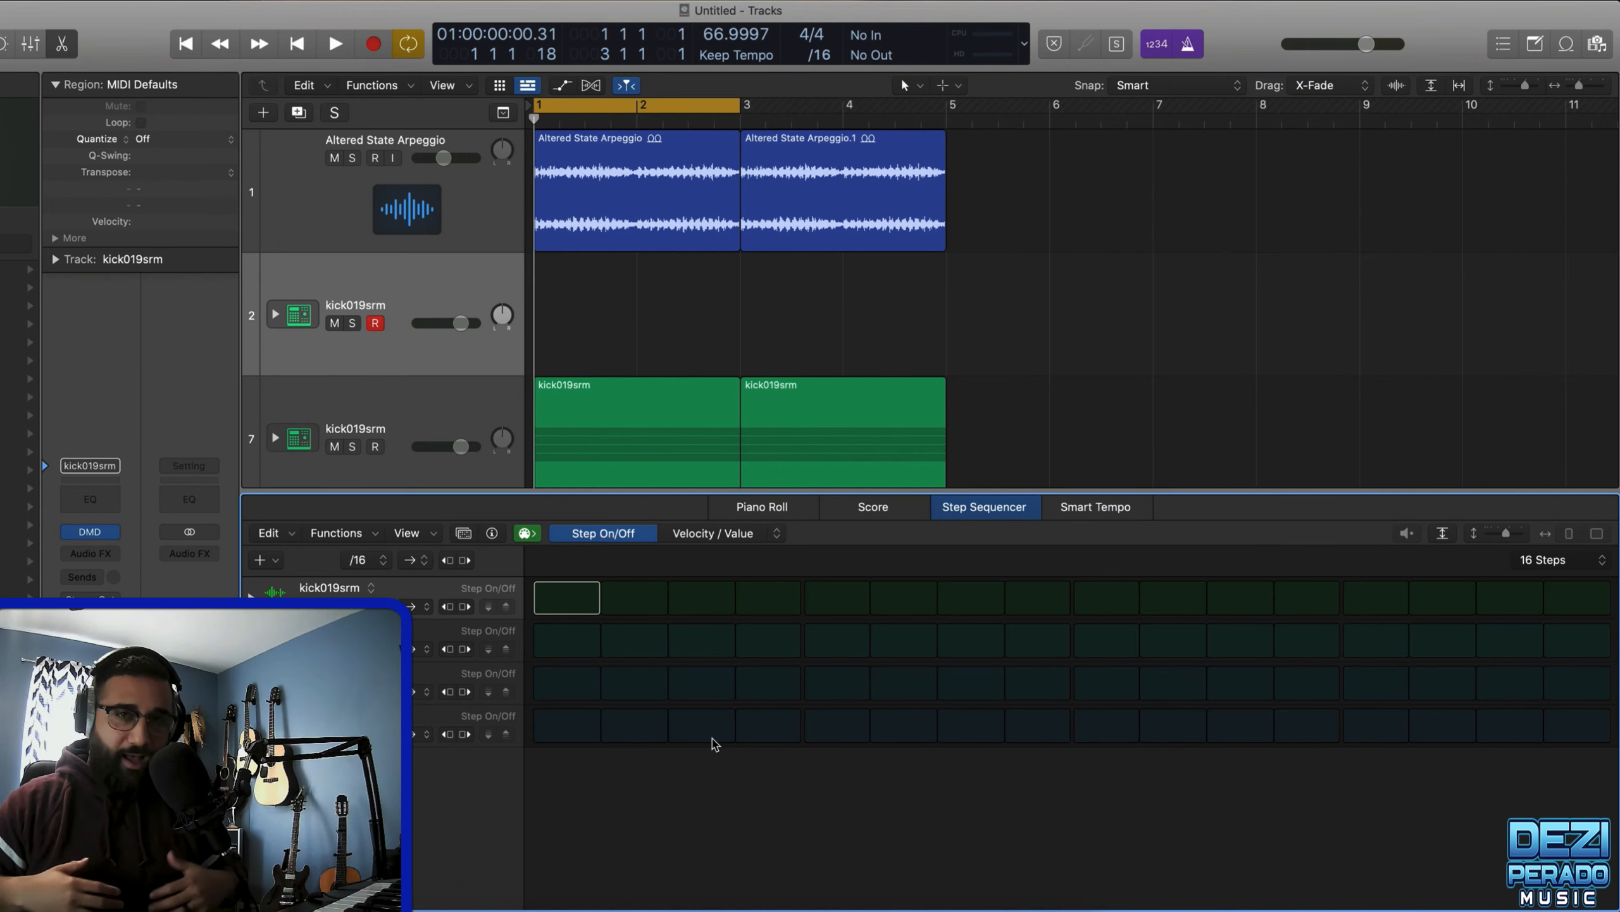
left_click(569, 599)
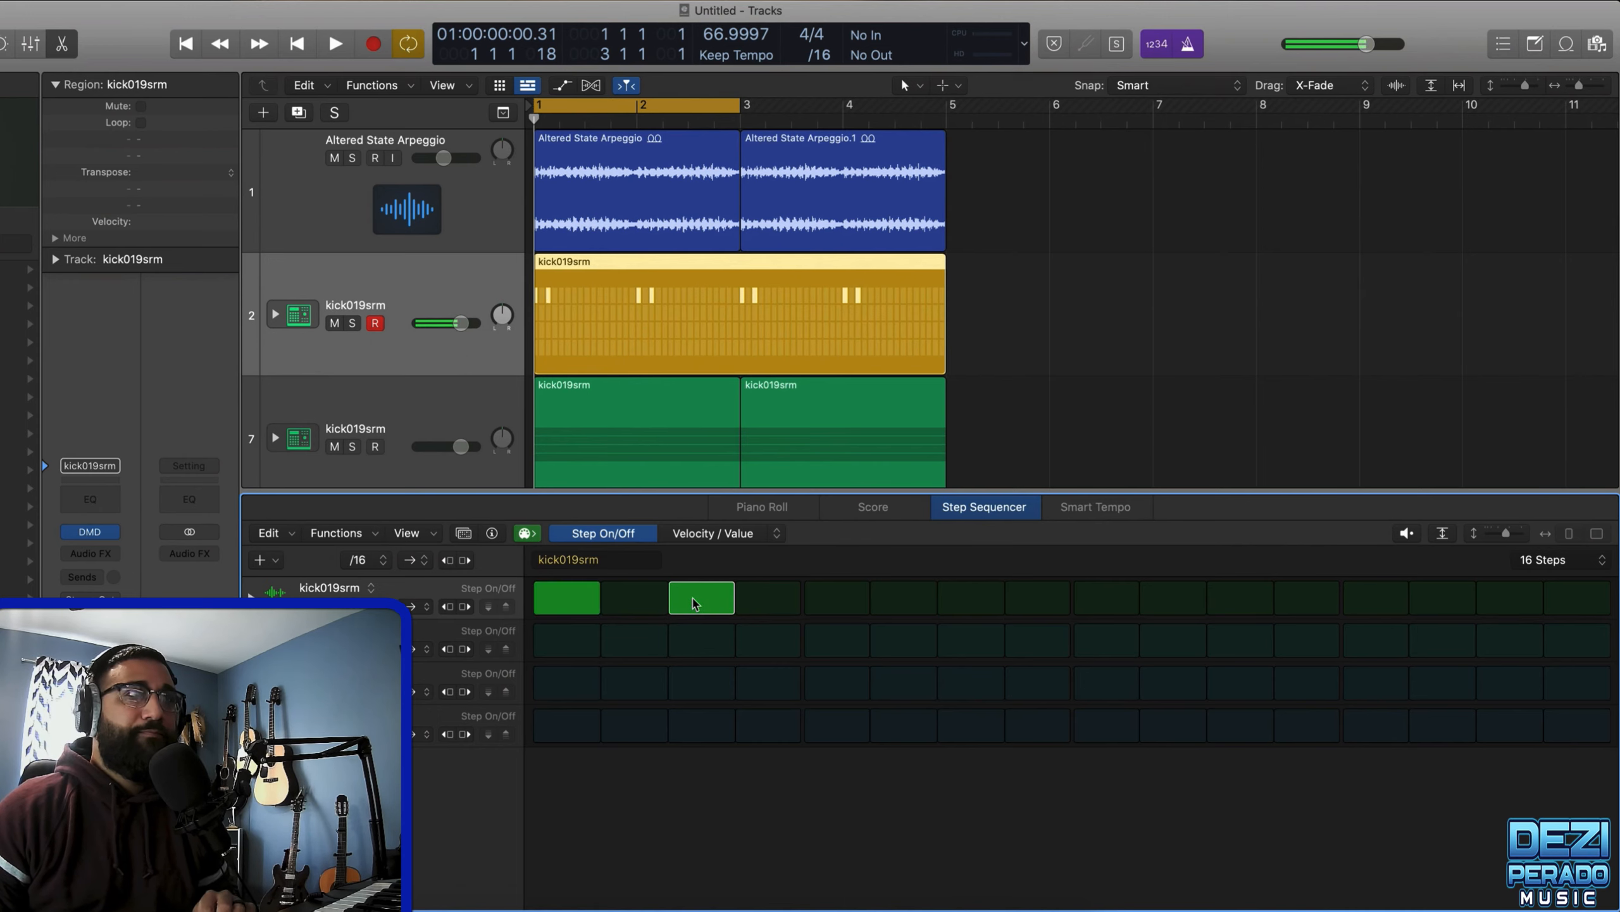
key("space")
left_click(746, 603)
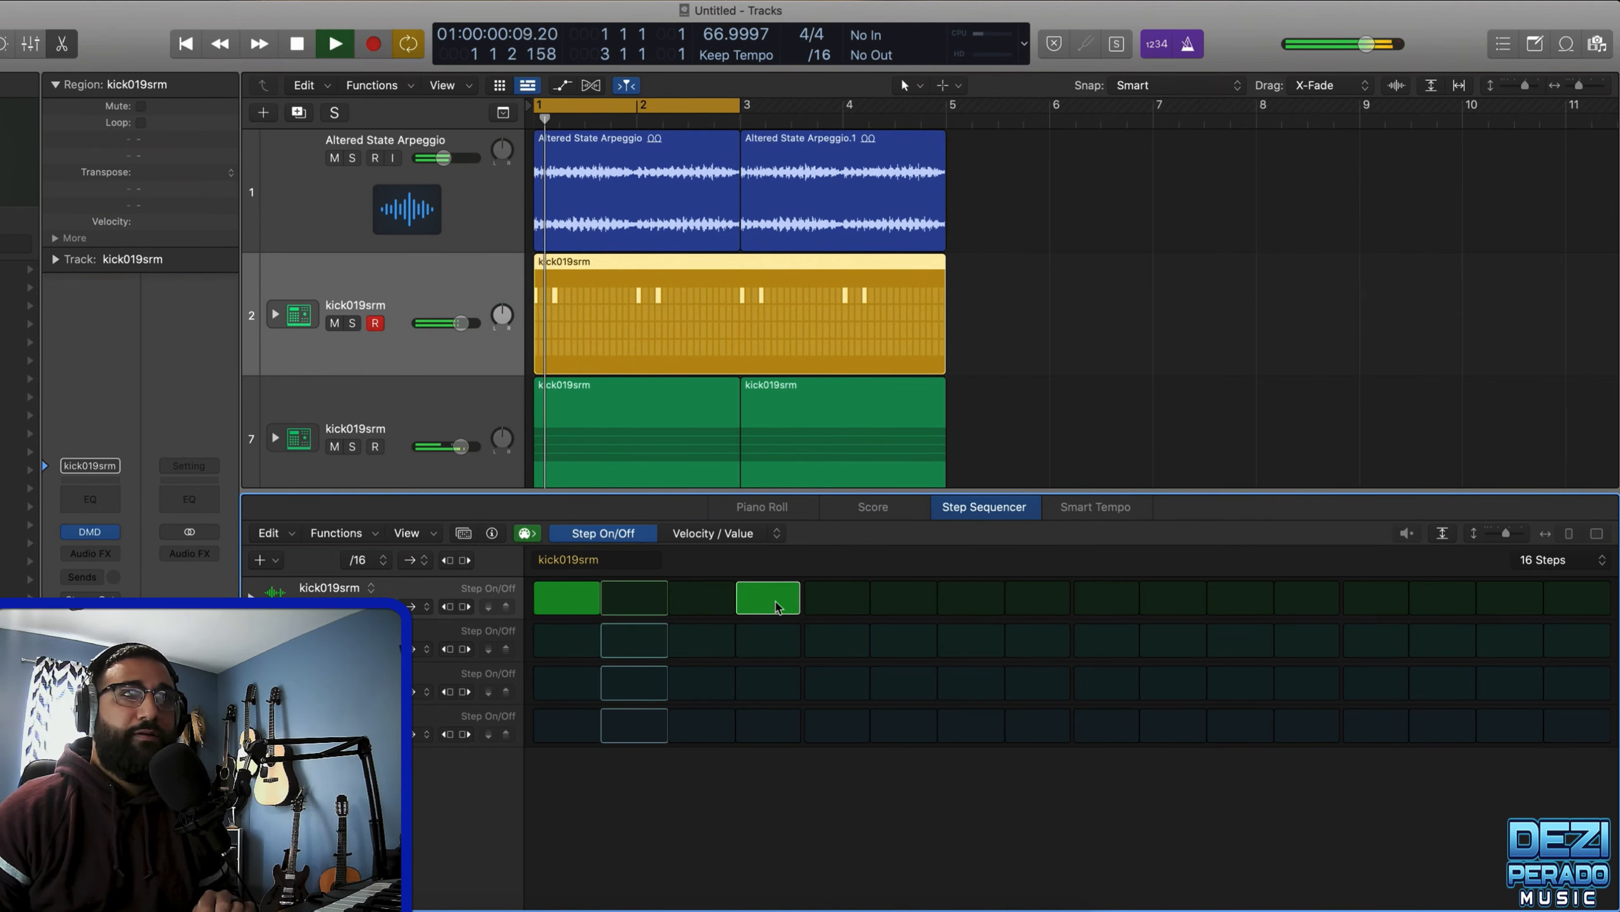
left_click(840, 646)
key("space")
- Mute the original kick019srm track and the UK Drill - Hat (3) track
scroll(291, 377, "down", 4)
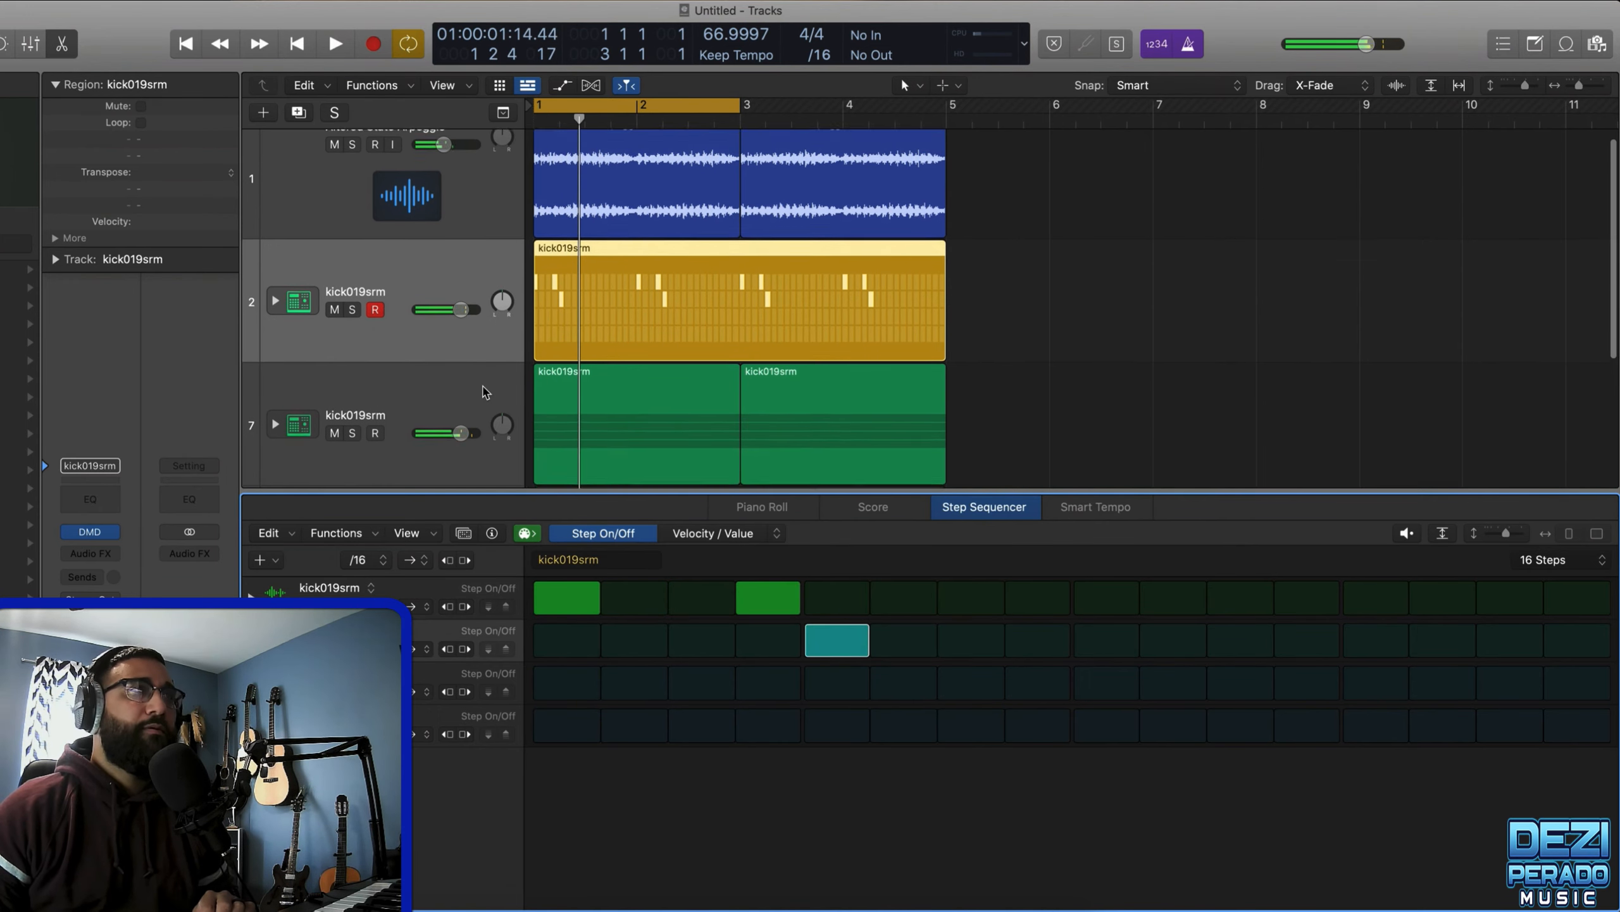
left_click(334, 386)
scroll(334, 386, "down", 10)
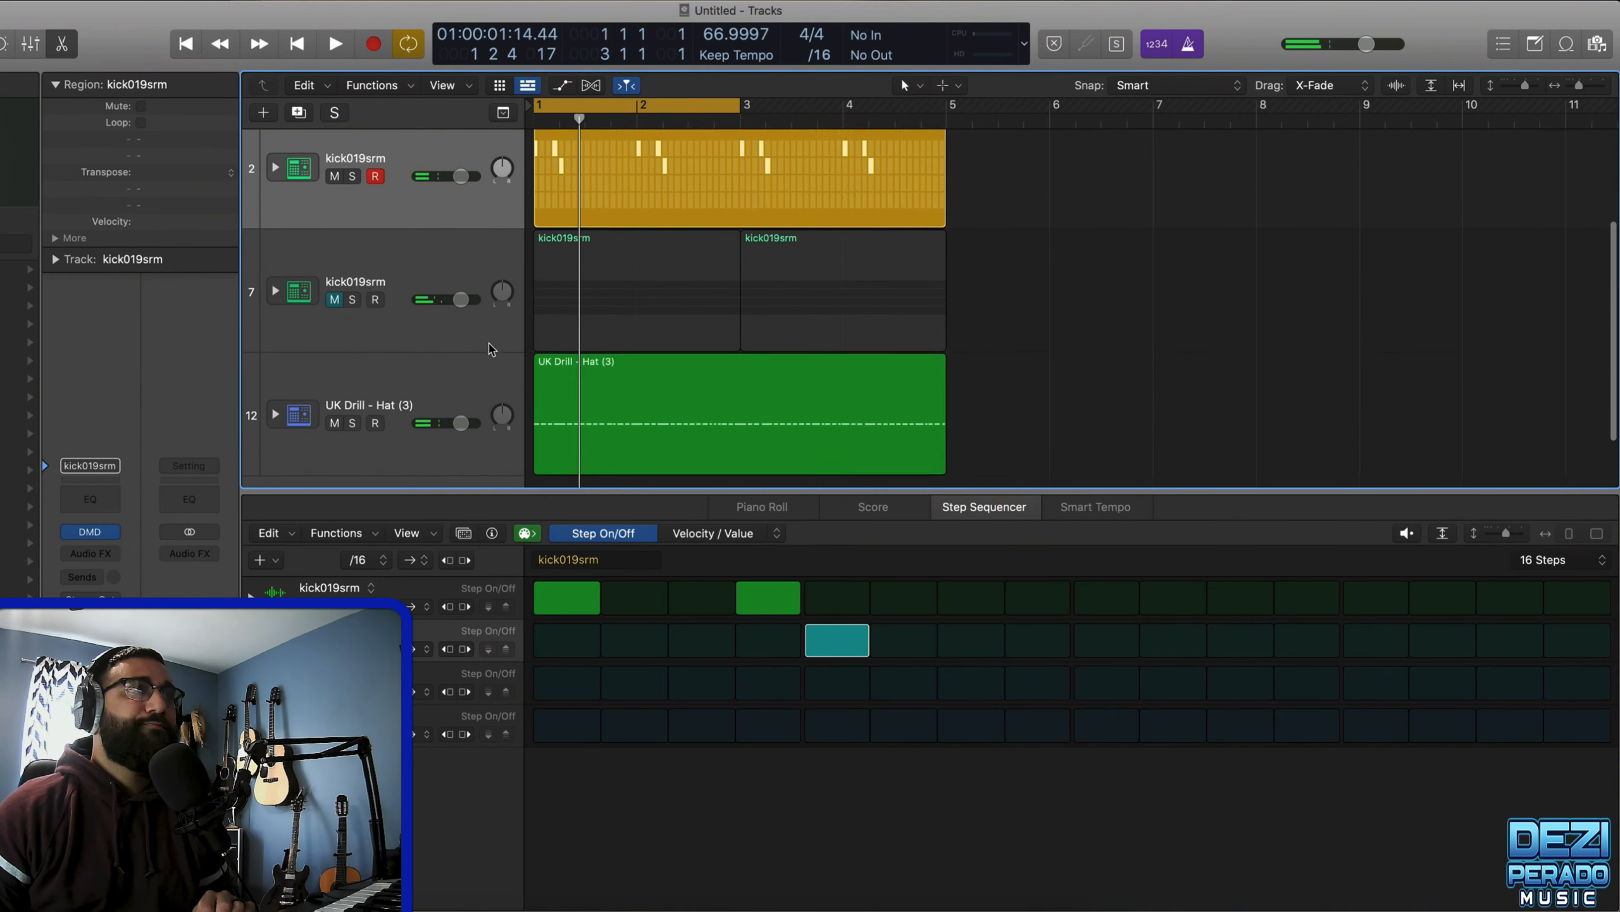
scroll(574, 353, "up", 4)
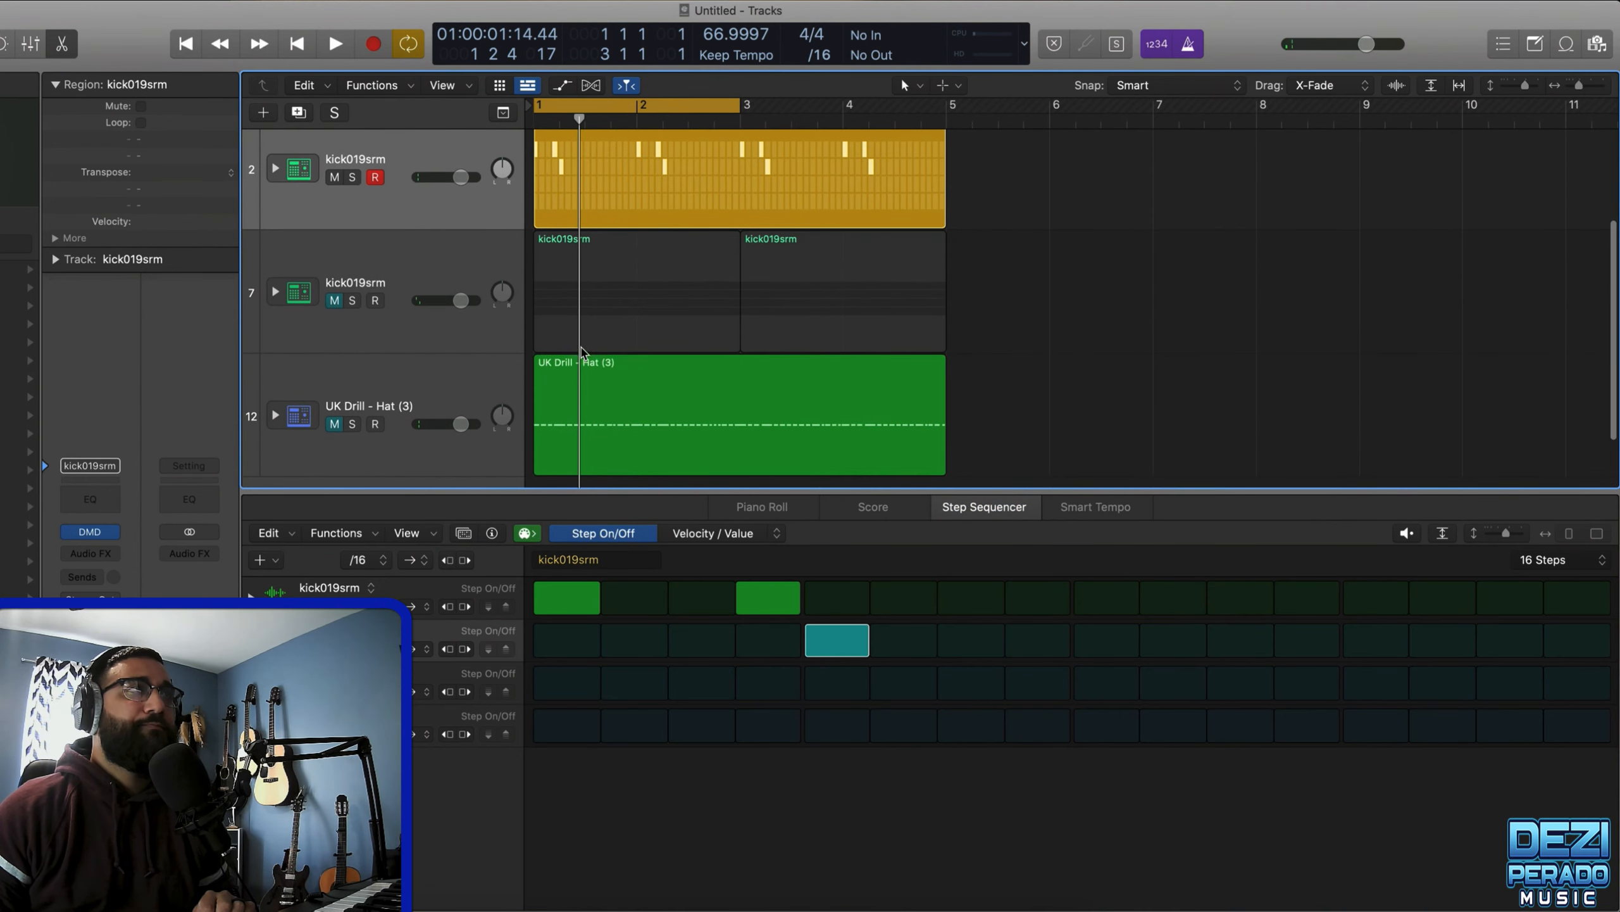
scroll(447, 386, "up", 9)
- Add kicks on steps 7 and 11 and a snare on step 13 while the pattern plays
key("space")
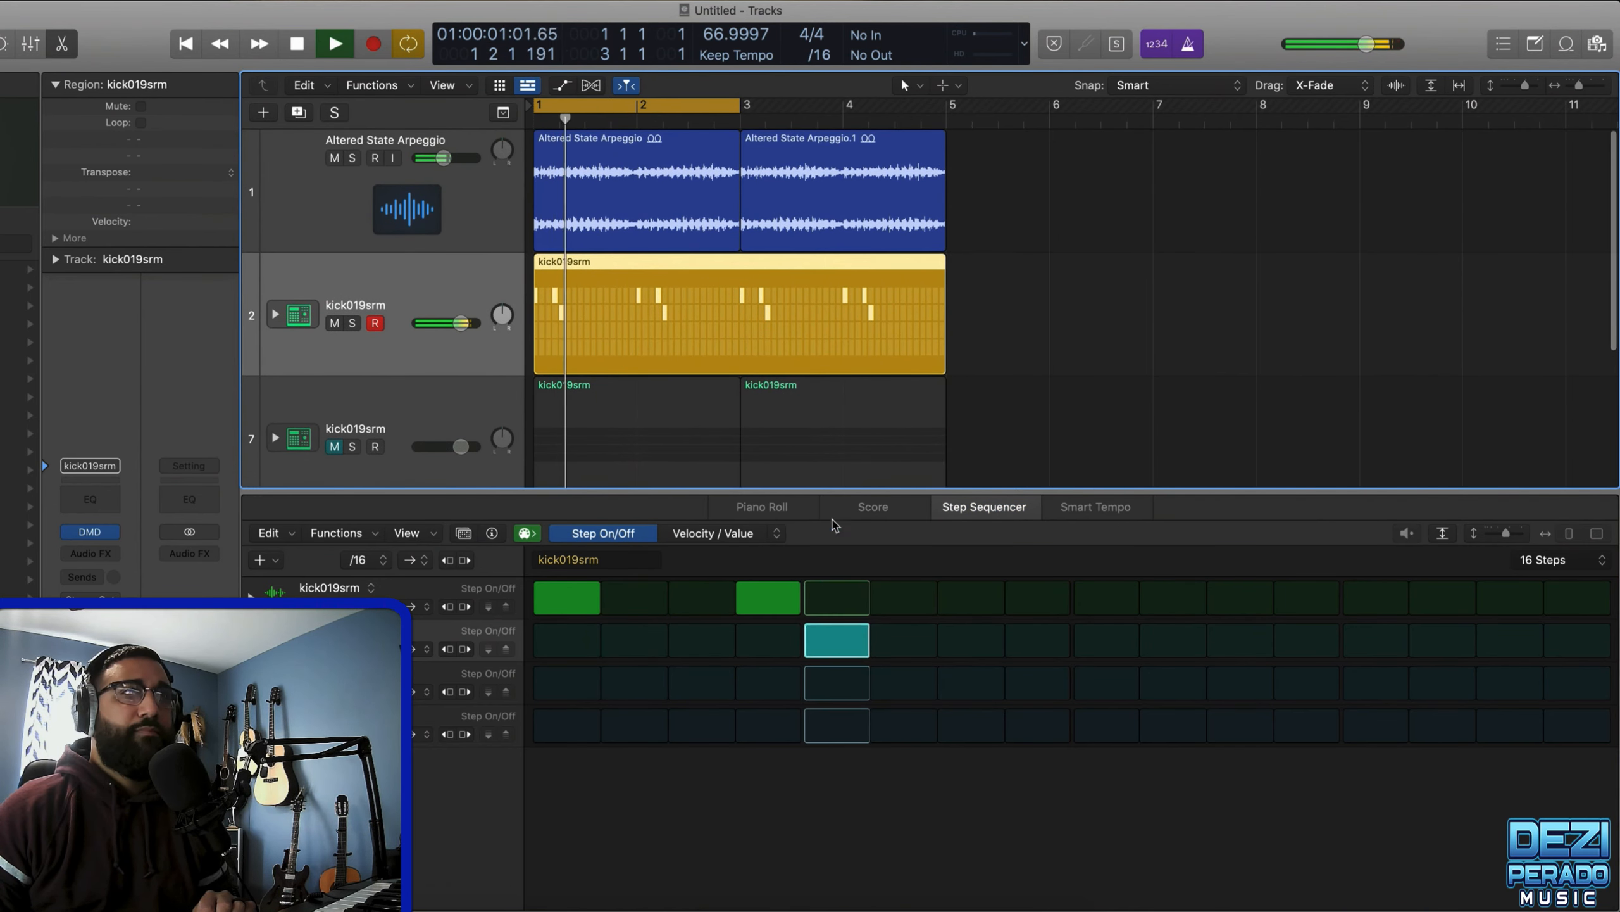
left_click(971, 603)
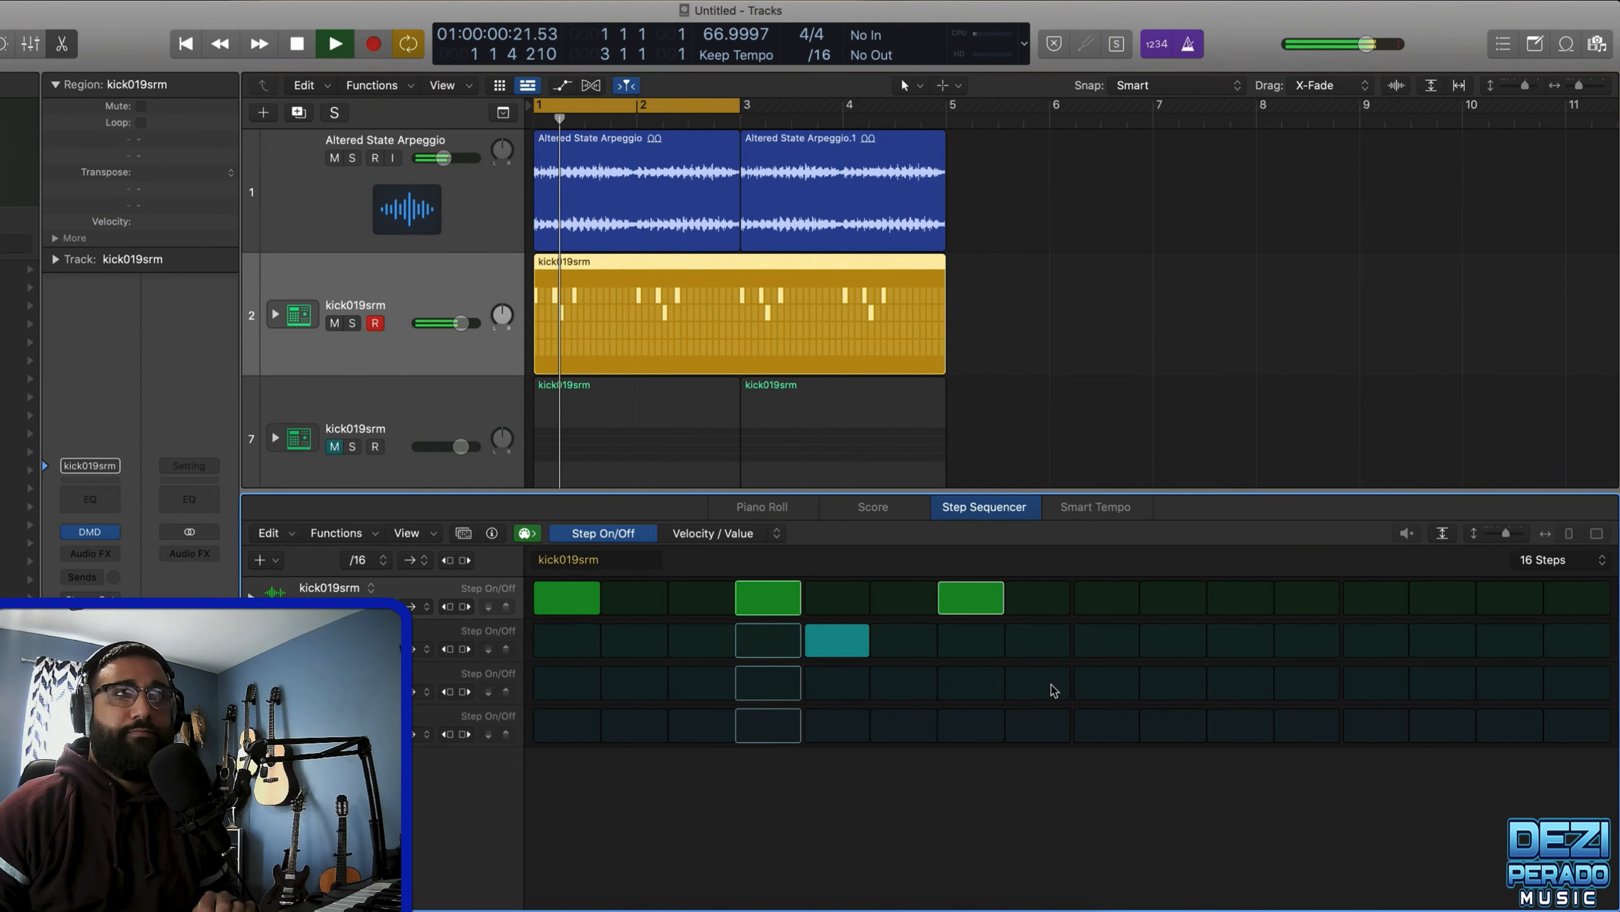
left_click(1233, 612)
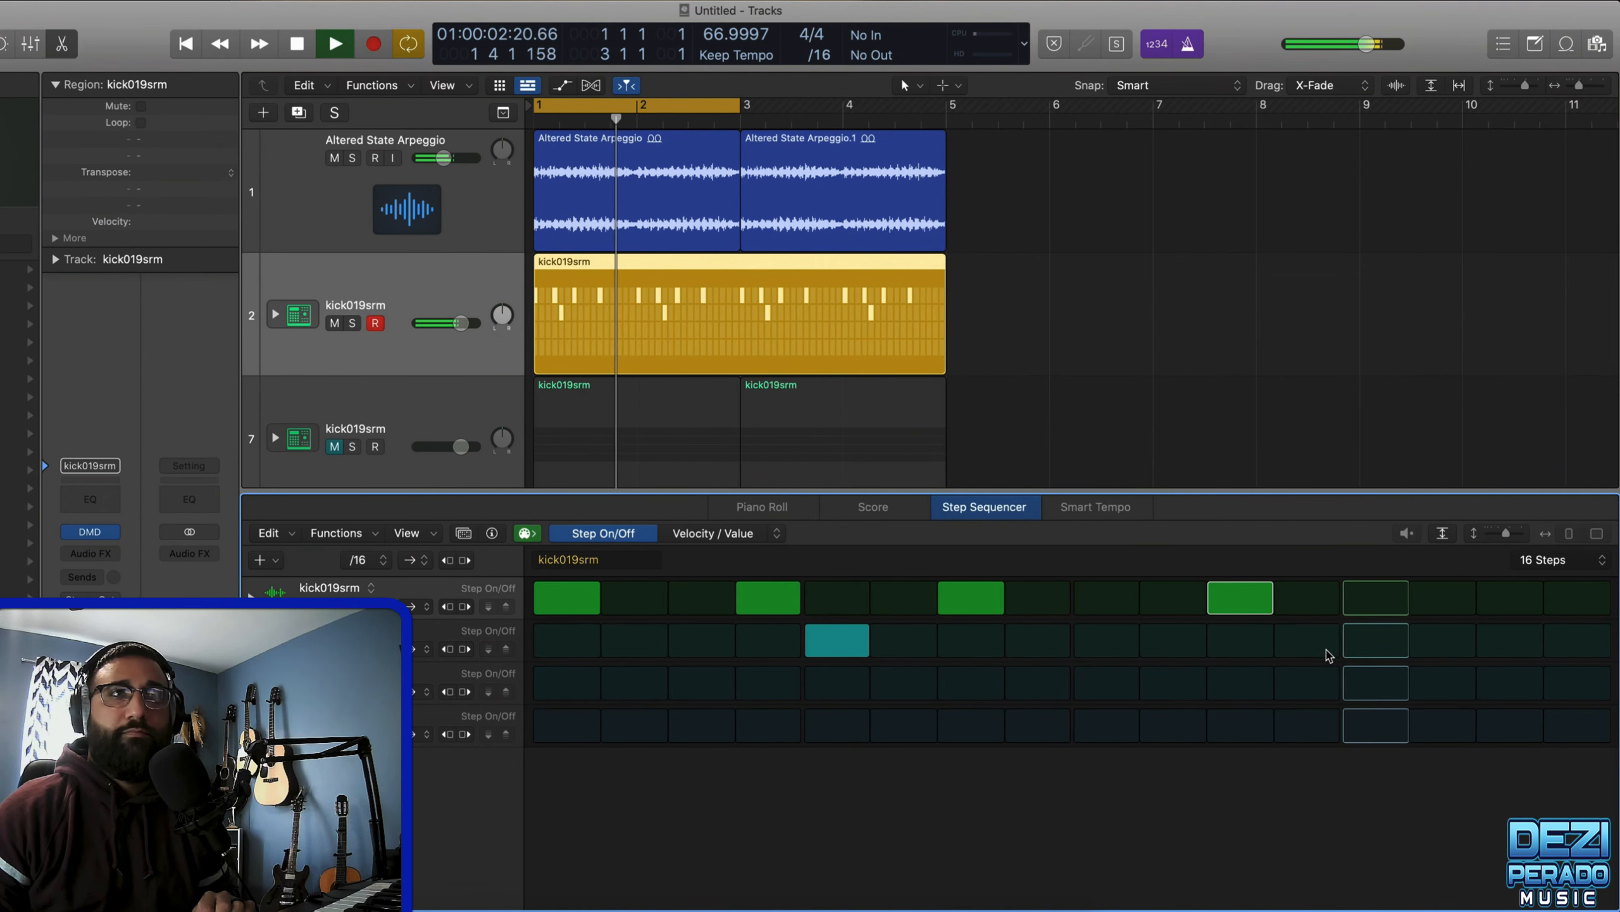
left_click(1367, 648)
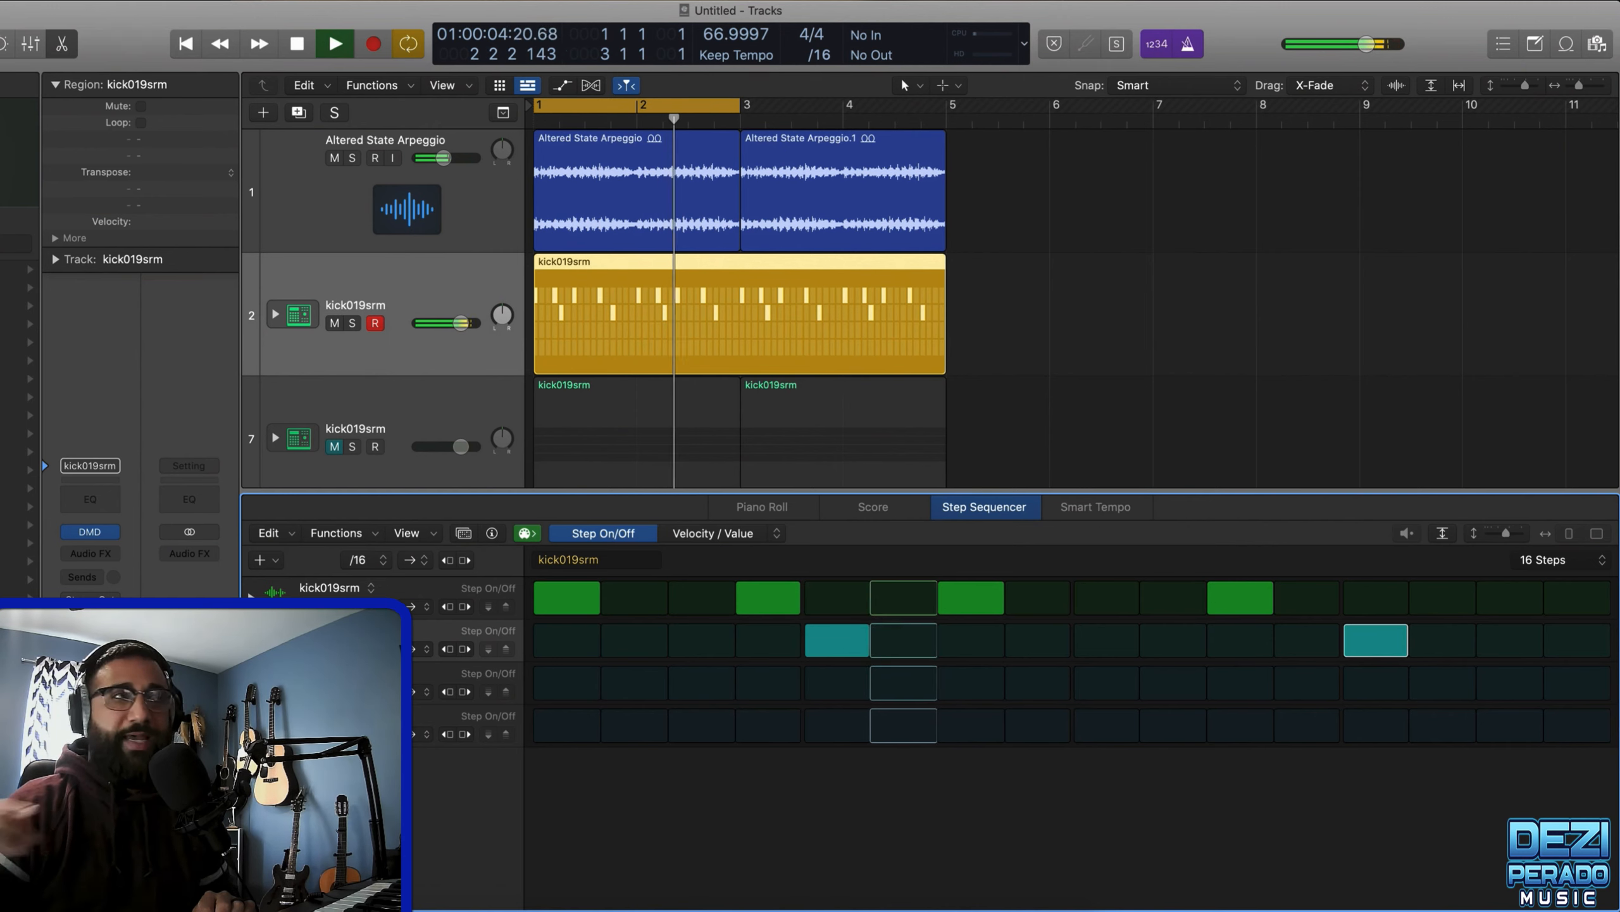
- Fill all 16 steps of the pattern's fourth row with hi-hats, leaving the third row empty, and restart playback
left_click(567, 684)
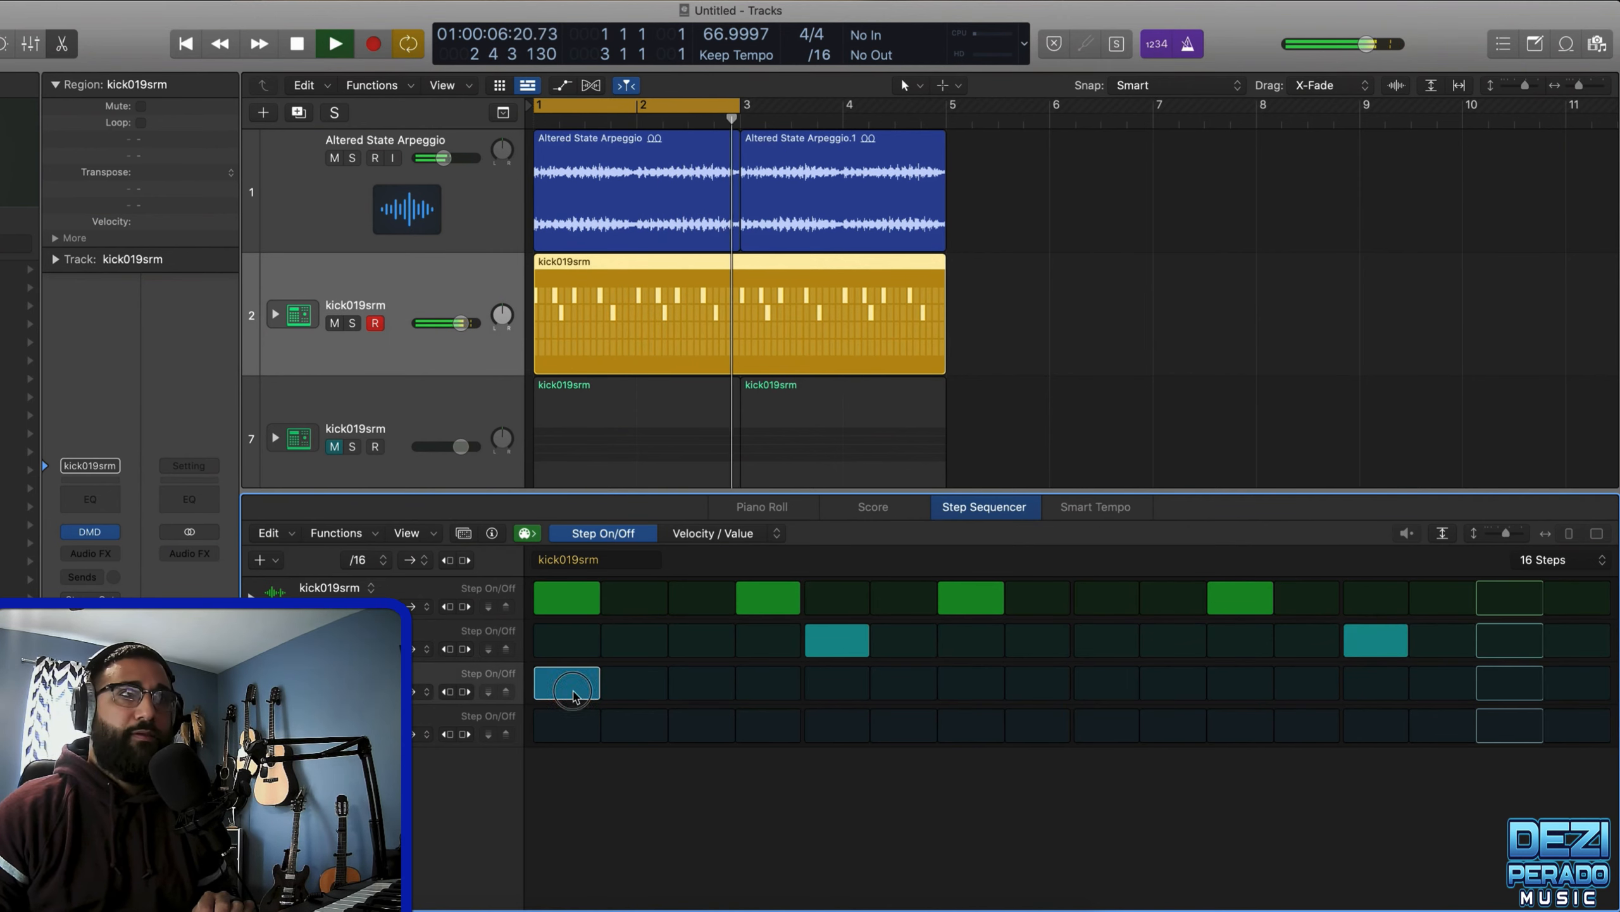
left_click(568, 684)
left_click_drag(568, 726, 1576, 726)
key("space")
key("space")
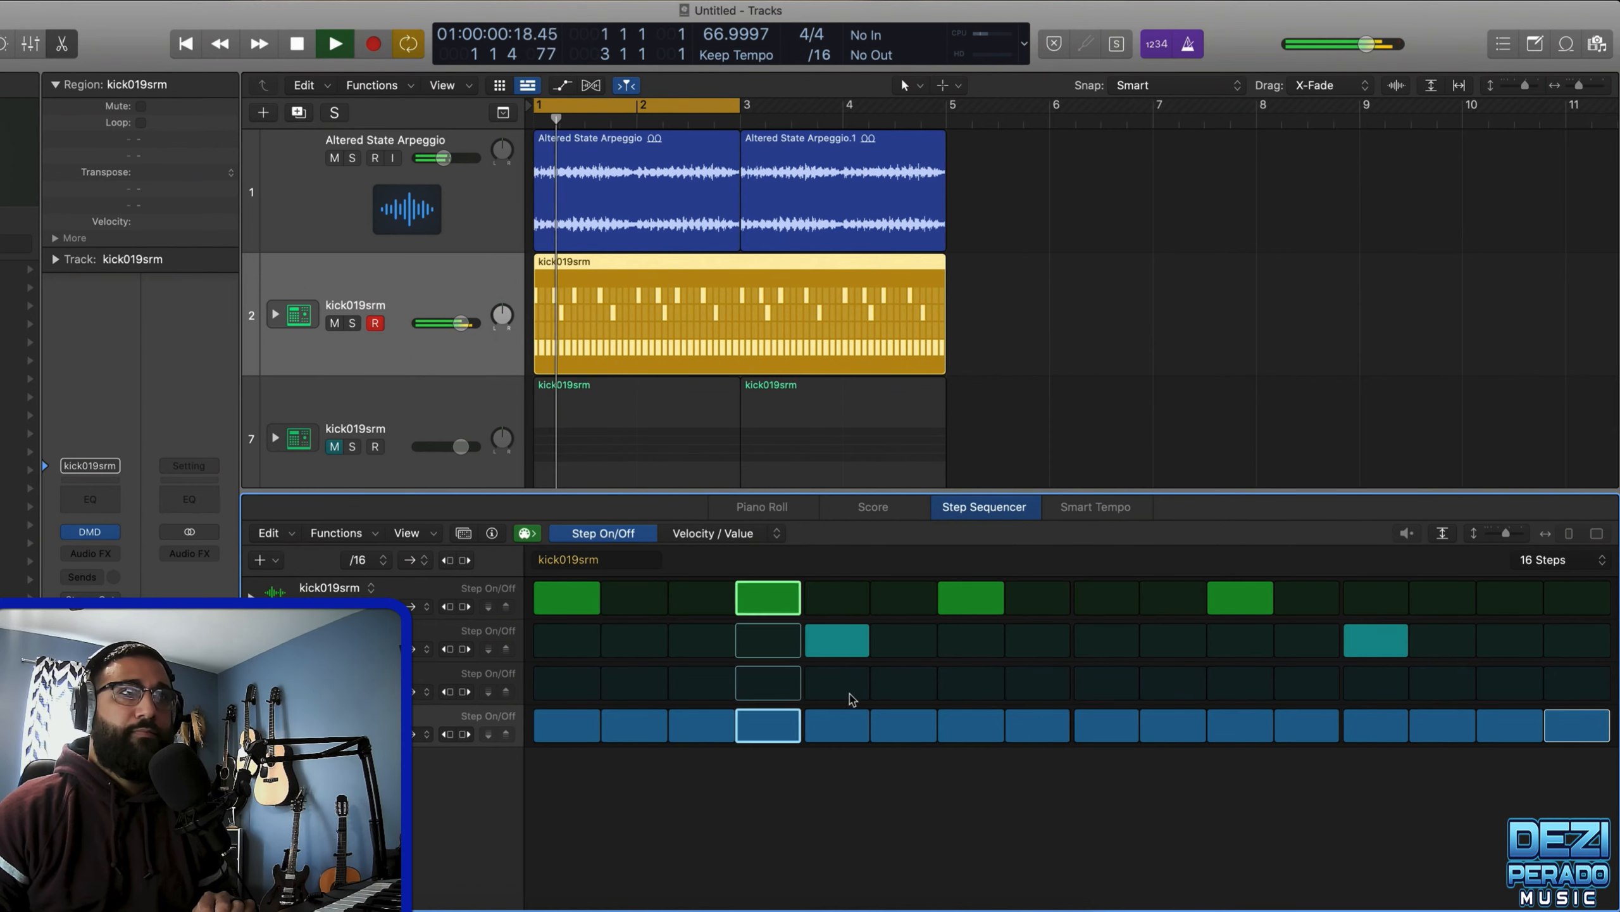
- Add hits on steps 7 and 13 of the third row, listen to the pattern, and stop playback
left_click(955, 690)
left_click(1376, 681)
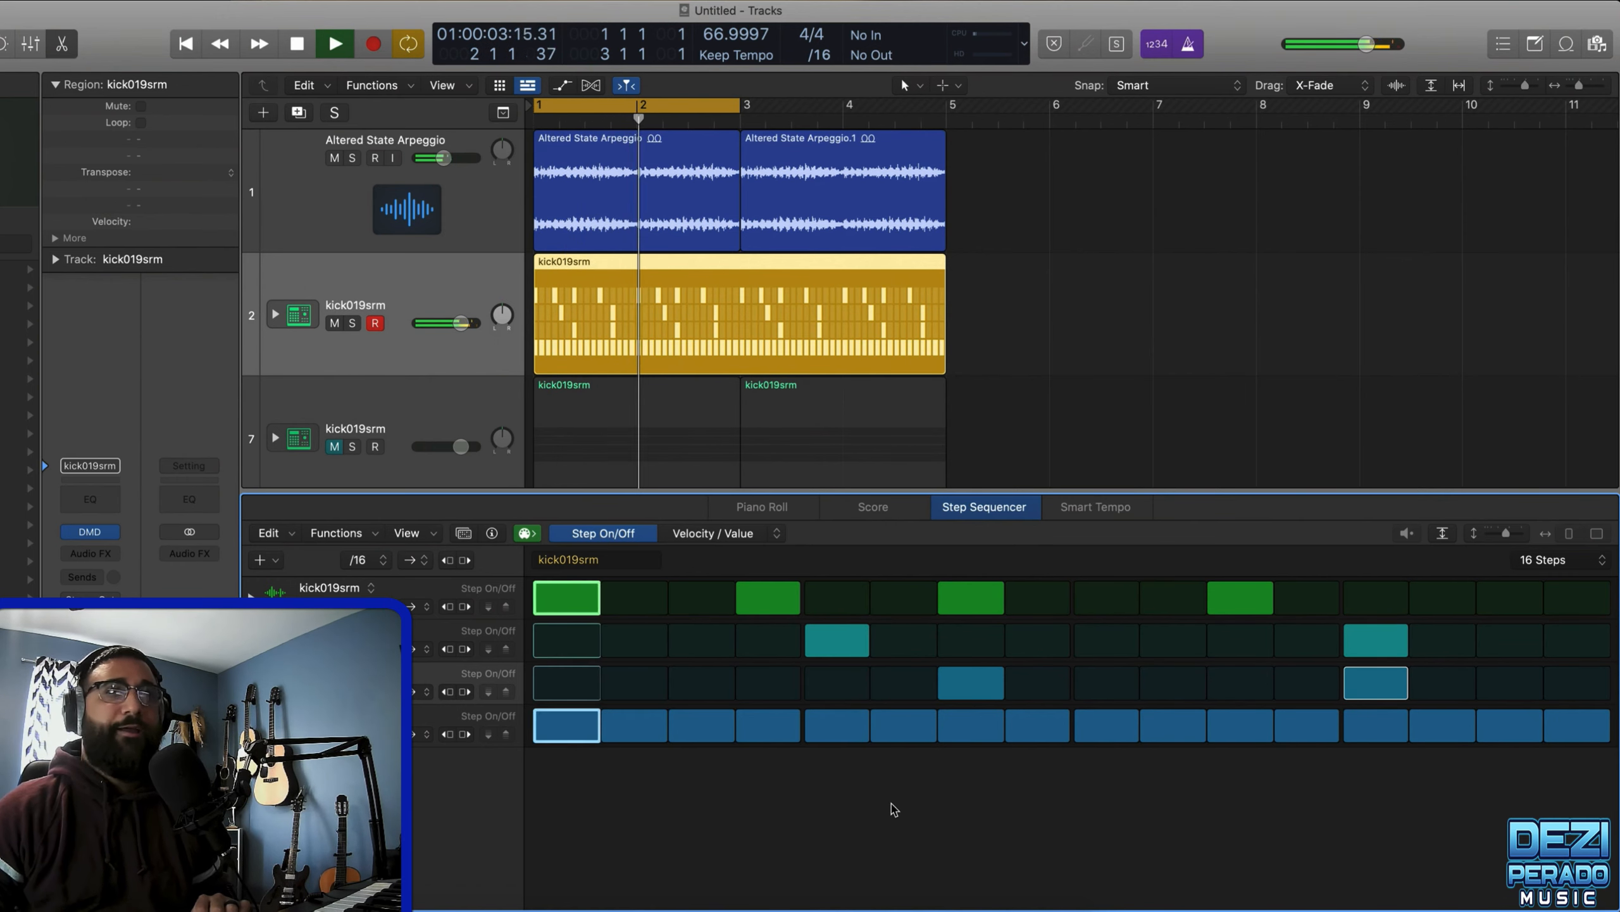
key("space")
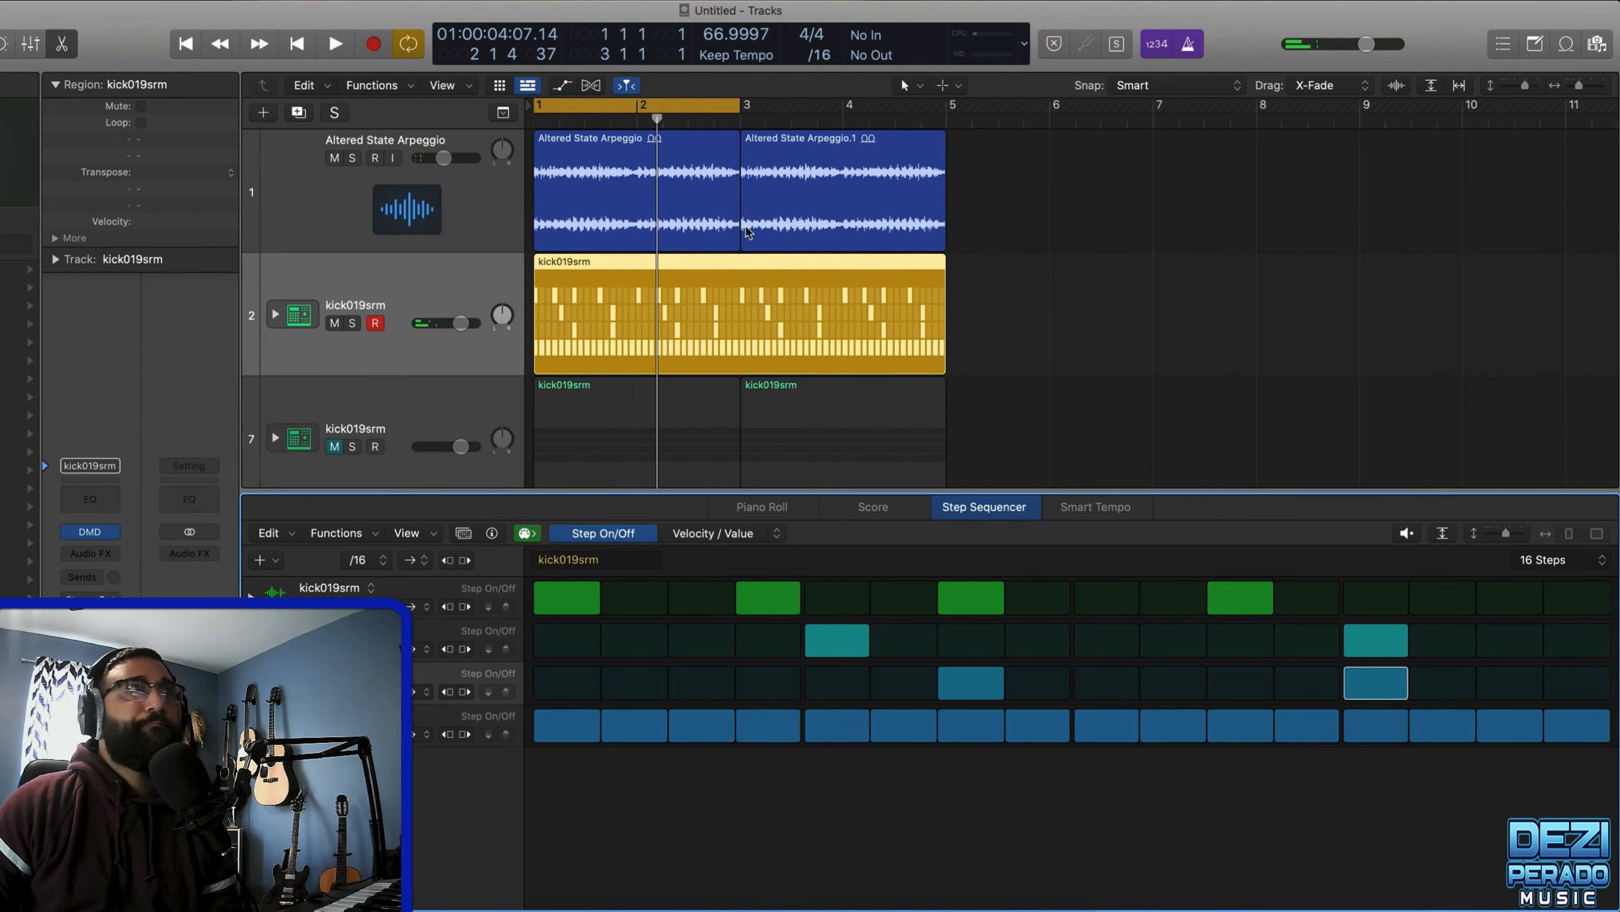
- Close the Step Sequencer and convert the kick019srm pattern region on track 2 to a MIDI region
left_click(62, 49)
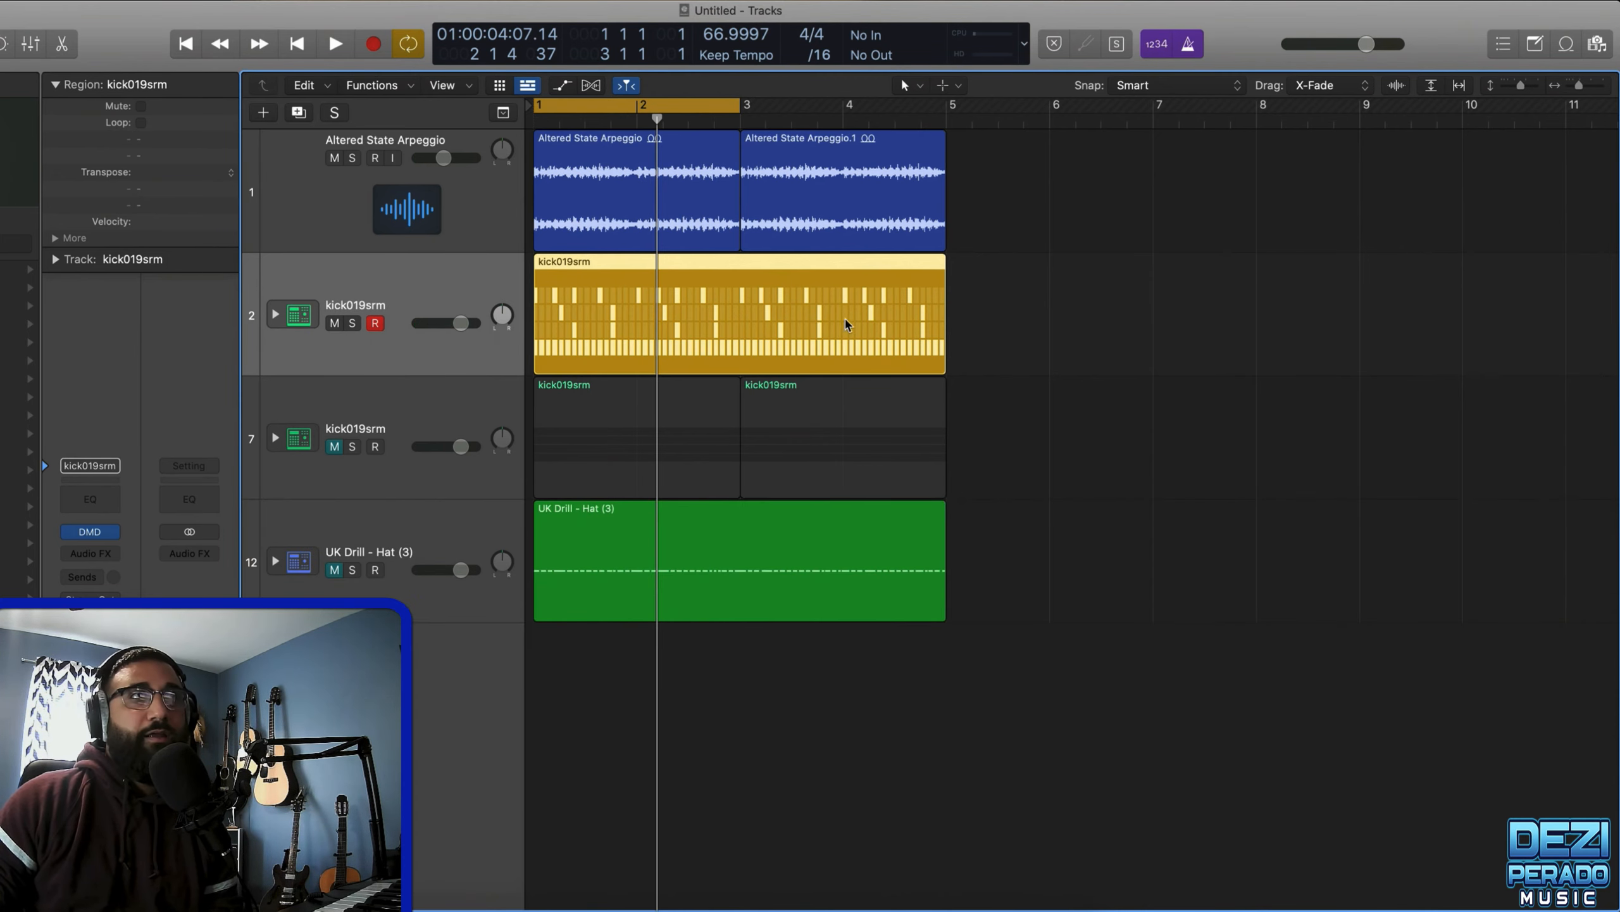
right_click(717, 314)
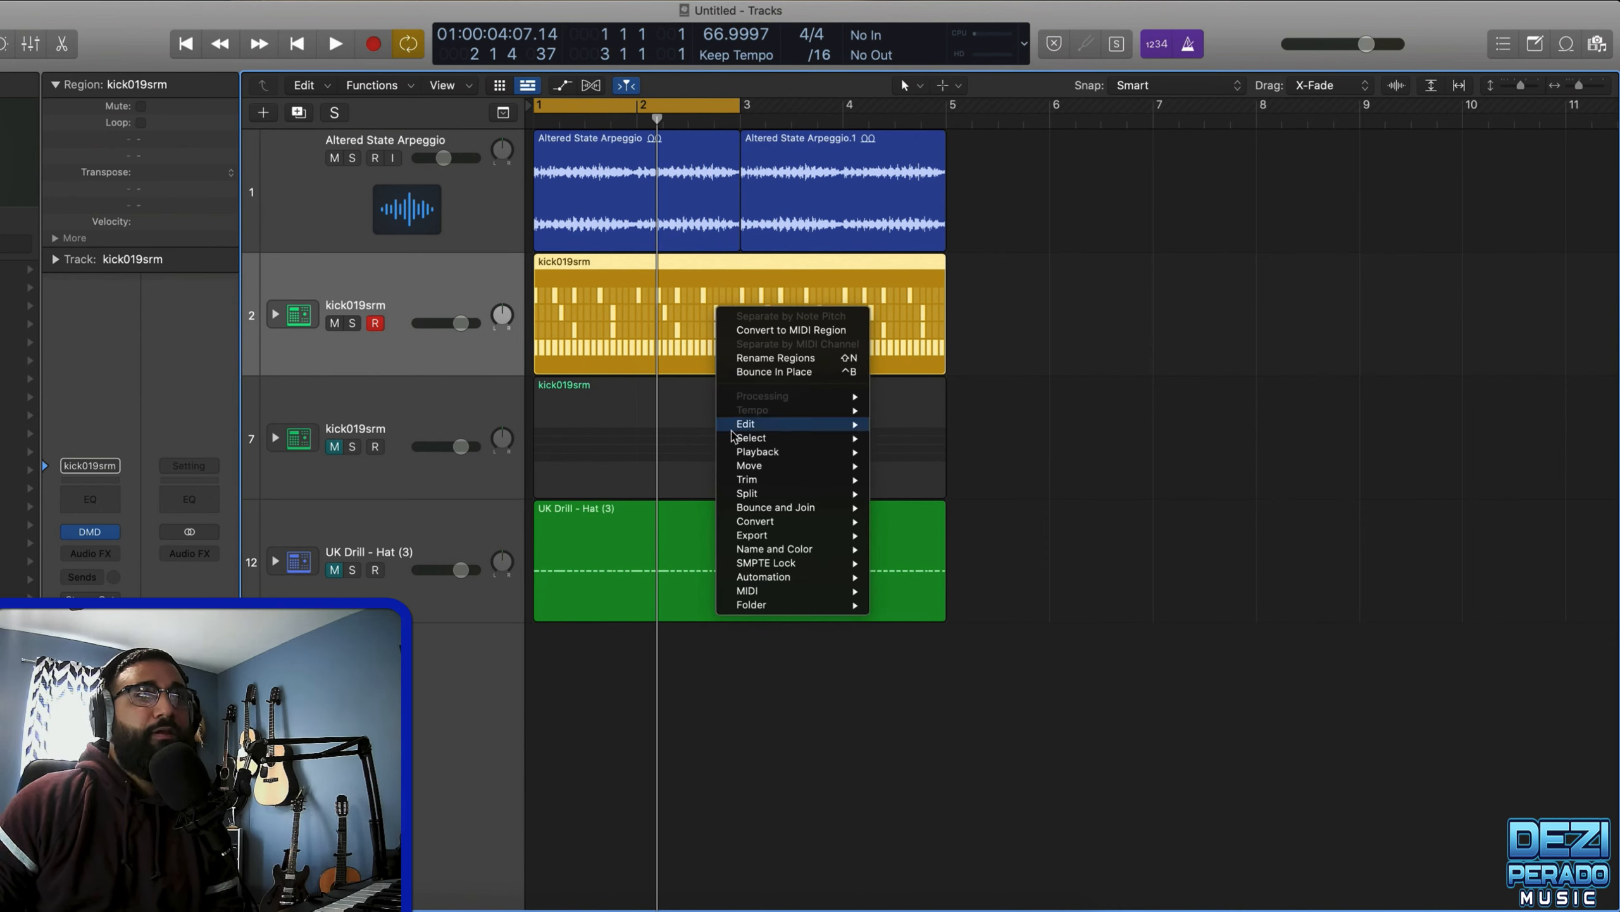
mouse_move(759, 523)
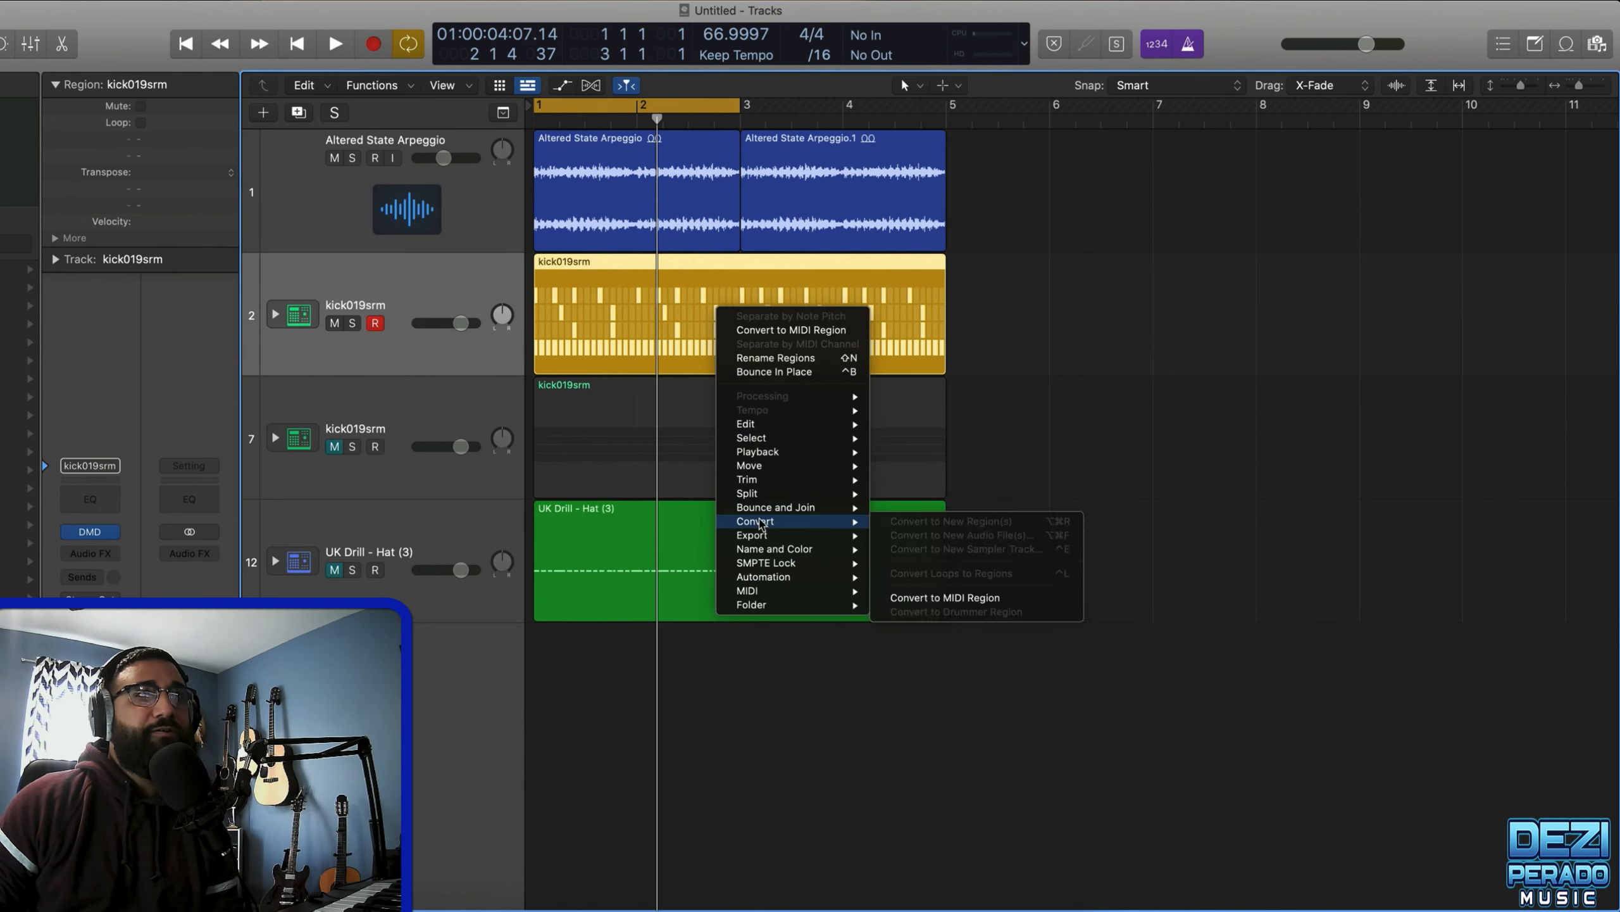
left_click(930, 597)
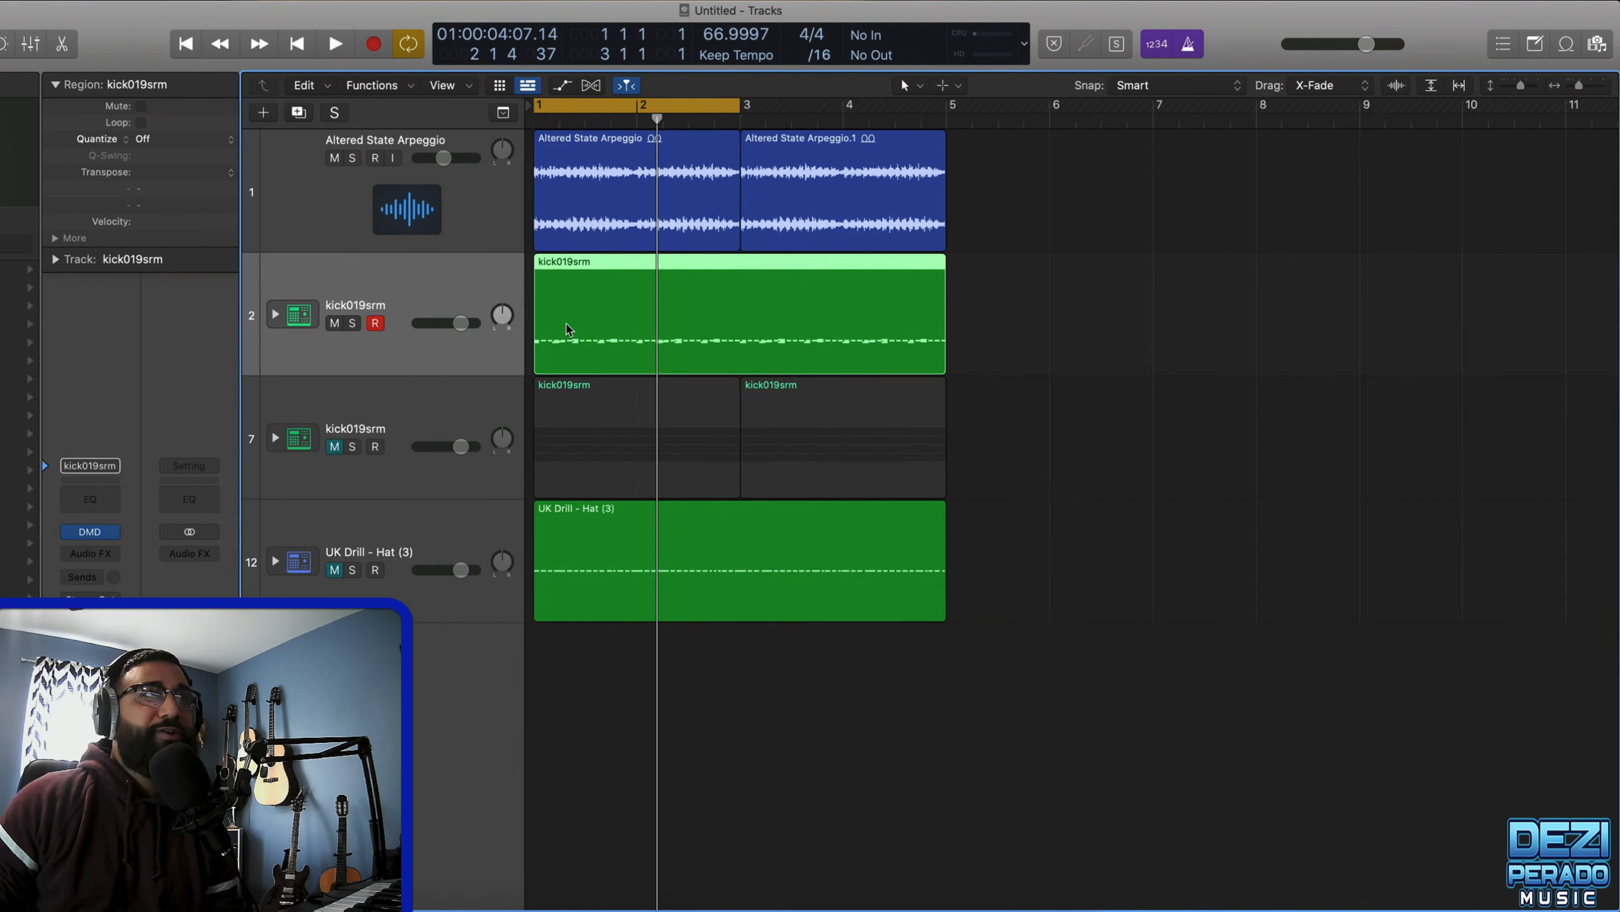
- Open the converted kick019srm region in the Piano Roll and play it briefly to check the notes
double_click(611, 322)
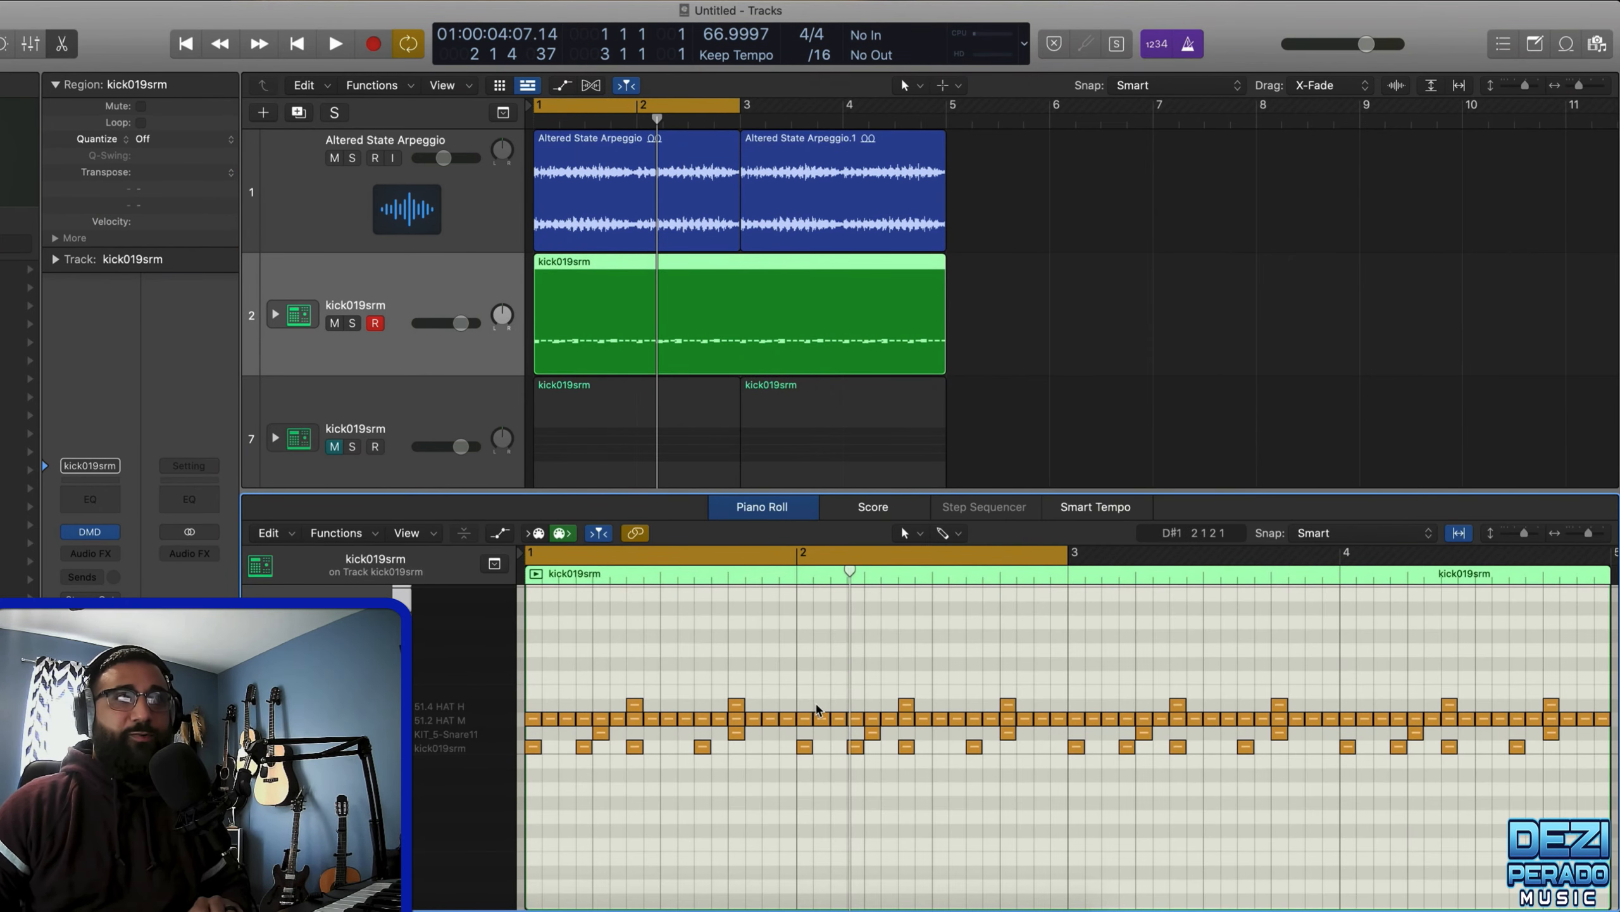
key("shift+space")
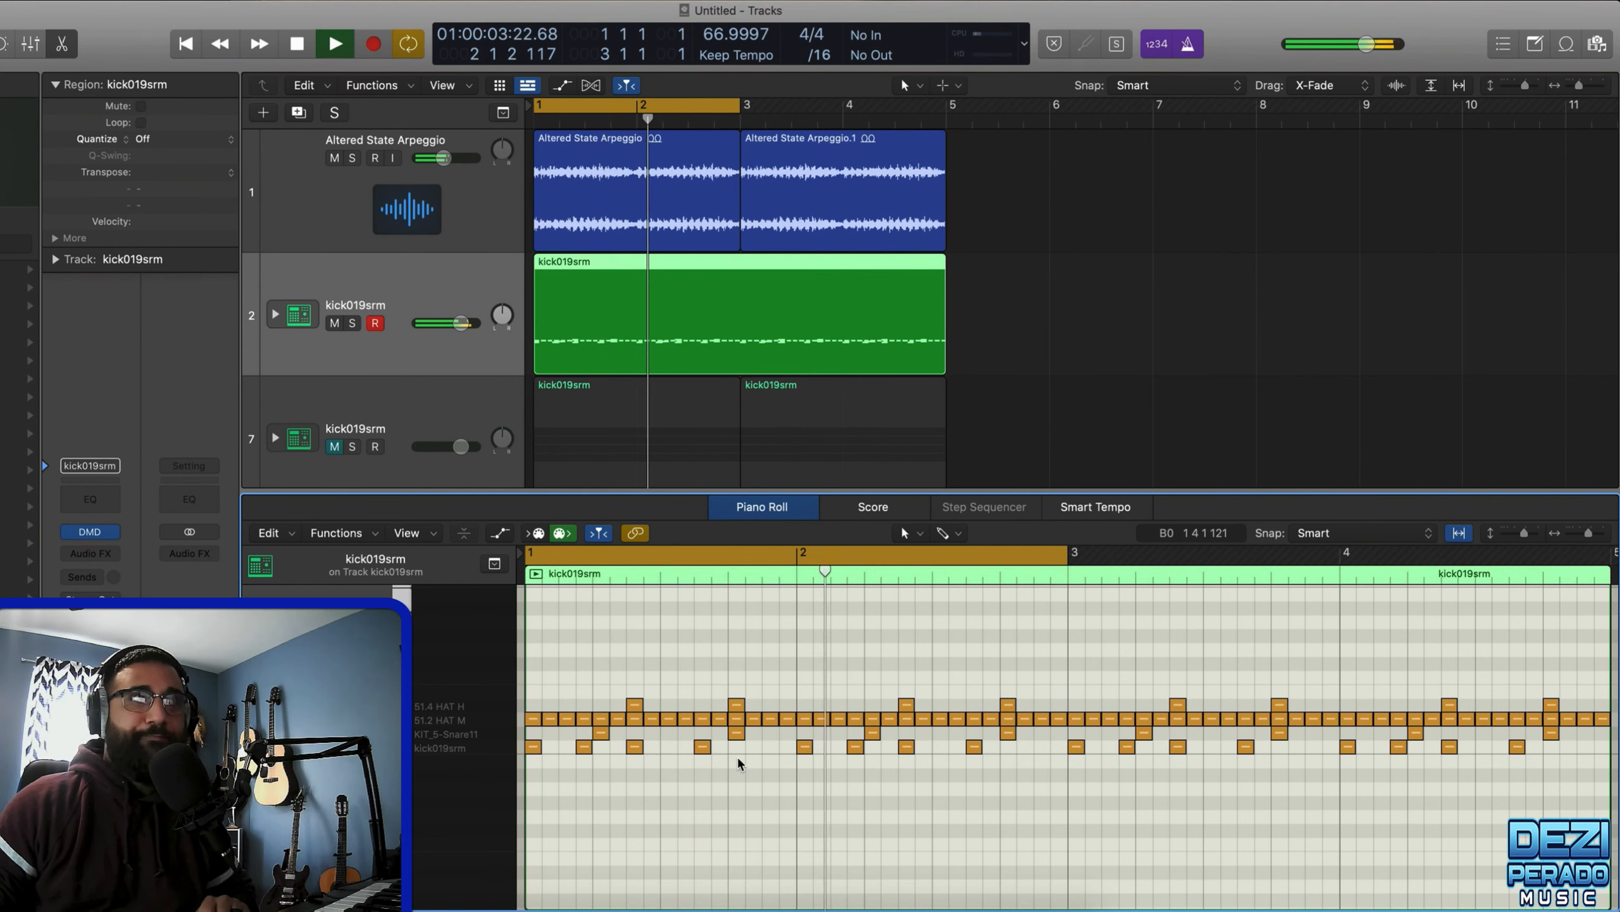
key("space")
- Separate the kick019srm MIDI region by note pitch and expand track 2 to show its individual drum subtracks
right_click(643, 318)
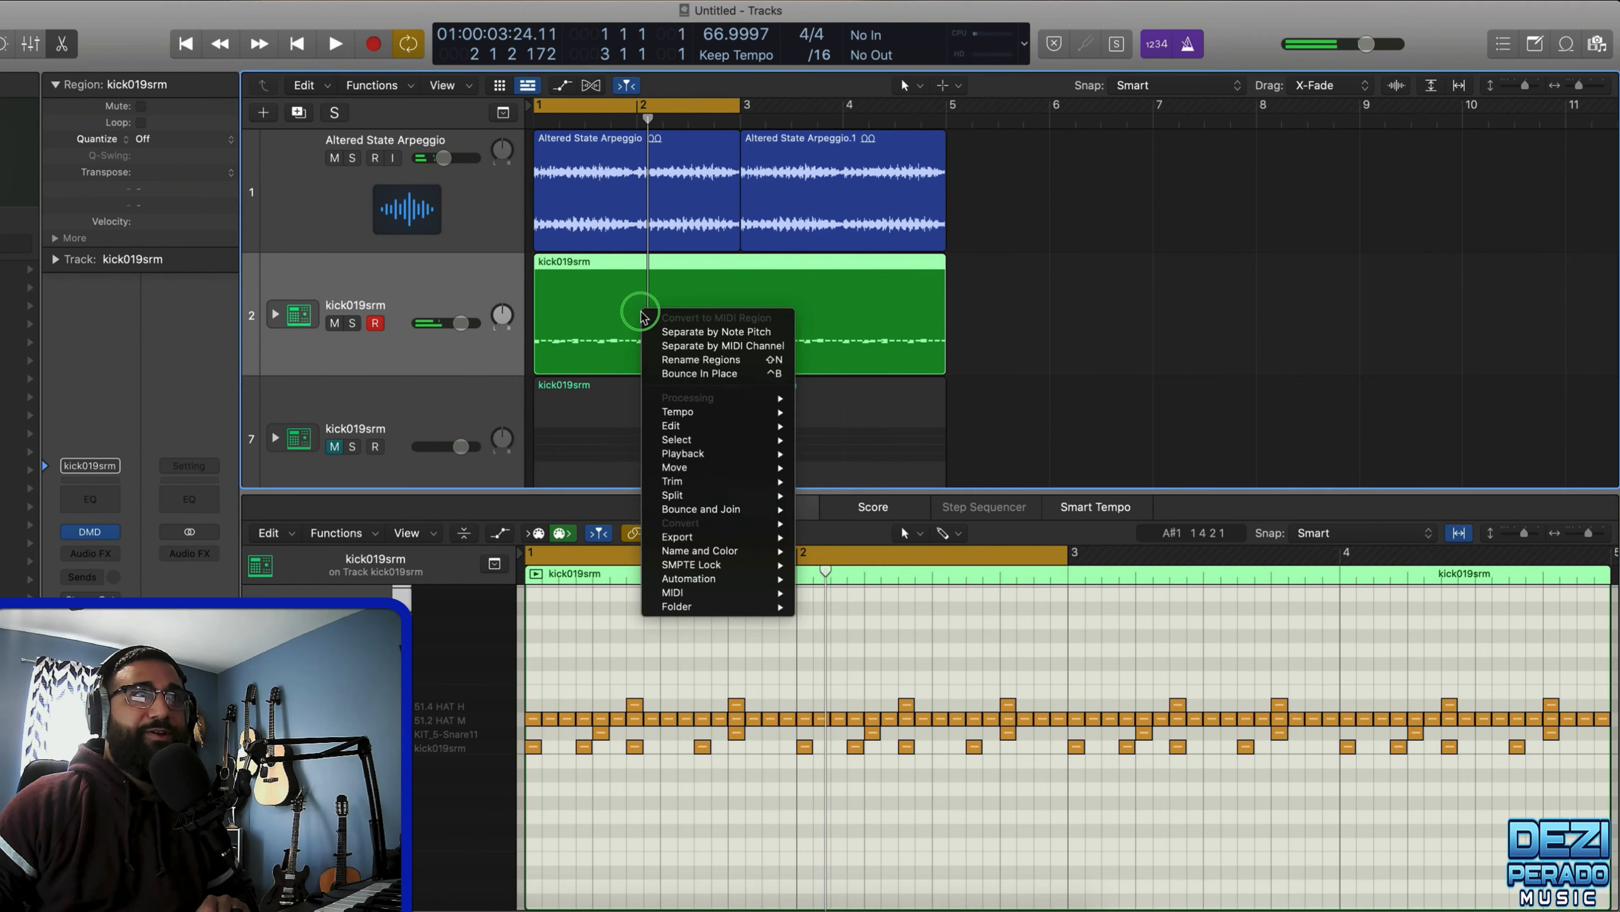
mouse_move(702, 594)
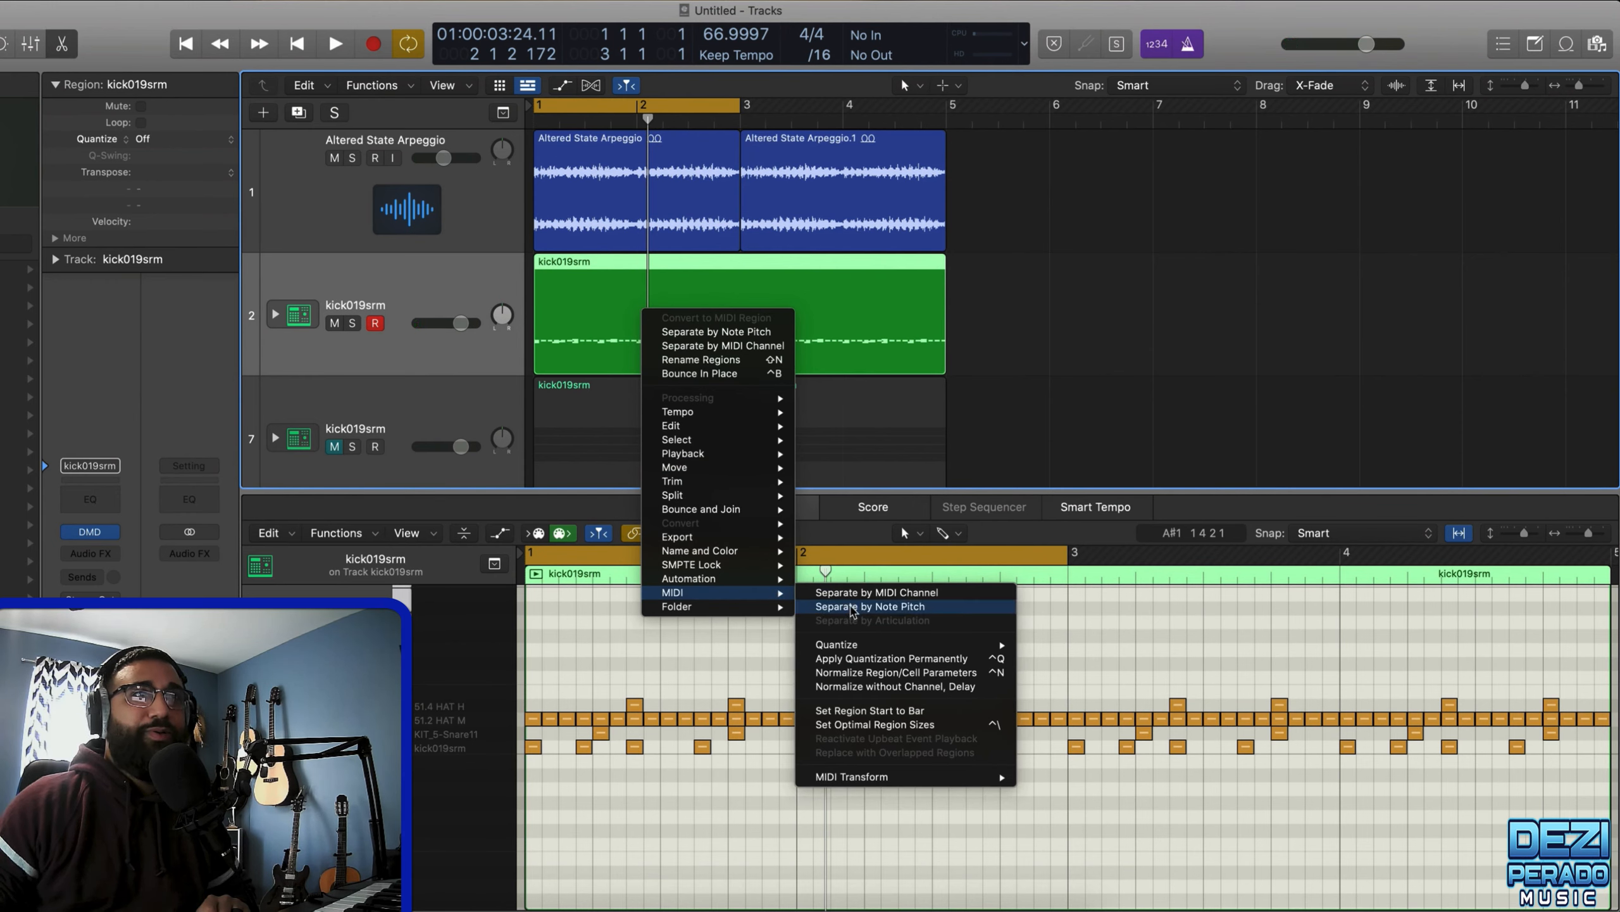
left_click(852, 607)
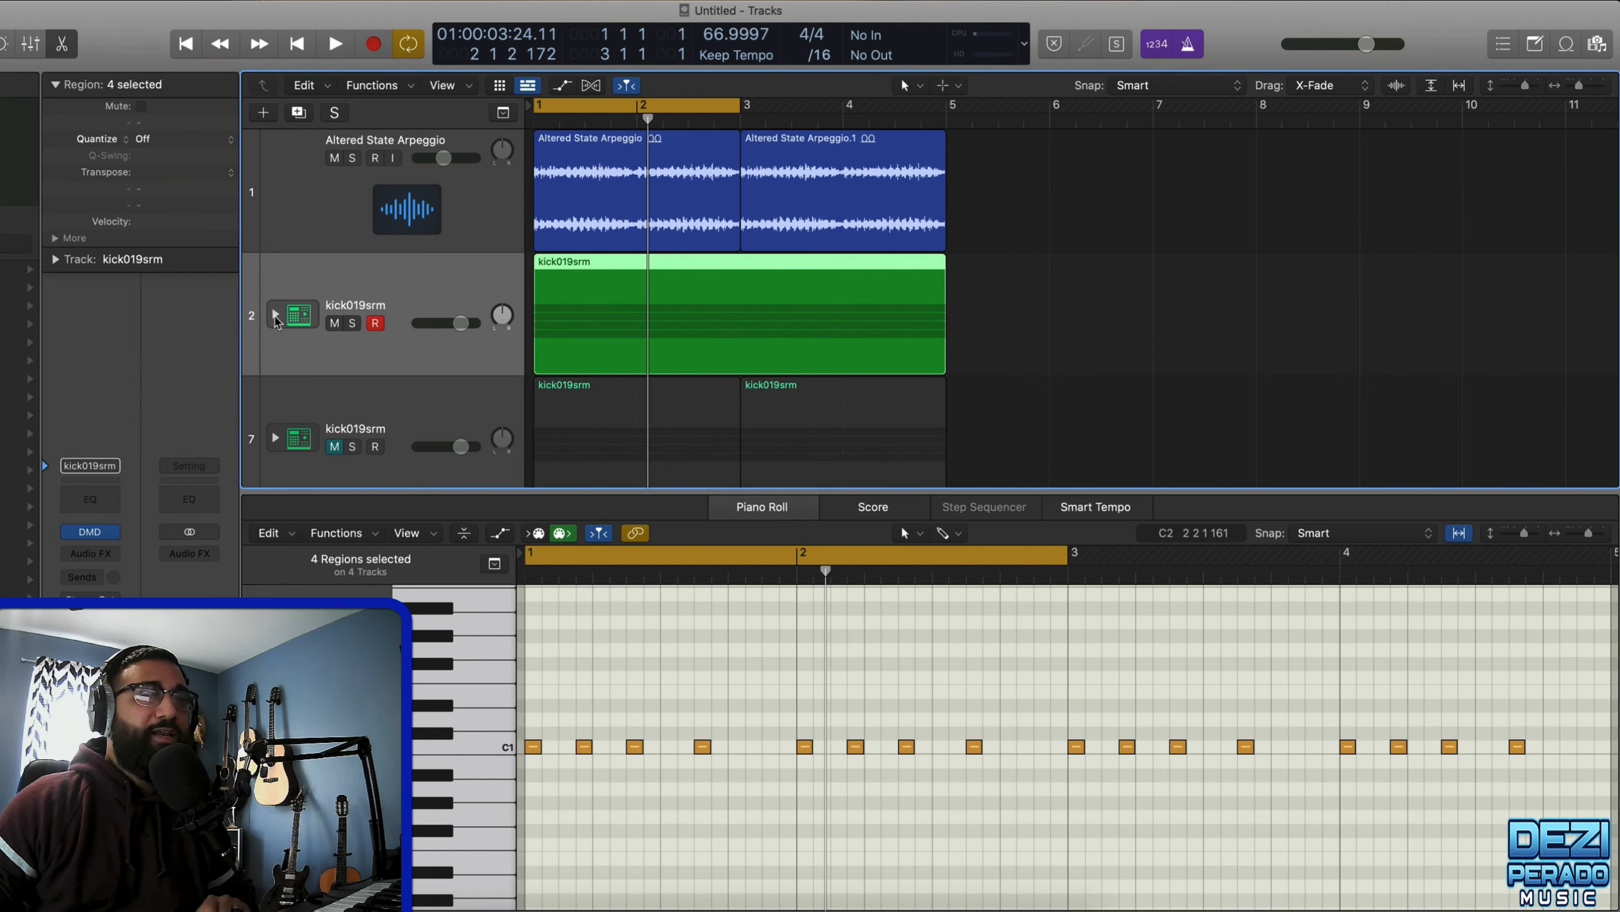
left_click(275, 316)
- Look over the separated kick, snare and hat regions on the subtracks, closing the Piano Roll for more room
scroll(765, 315, "down", 5)
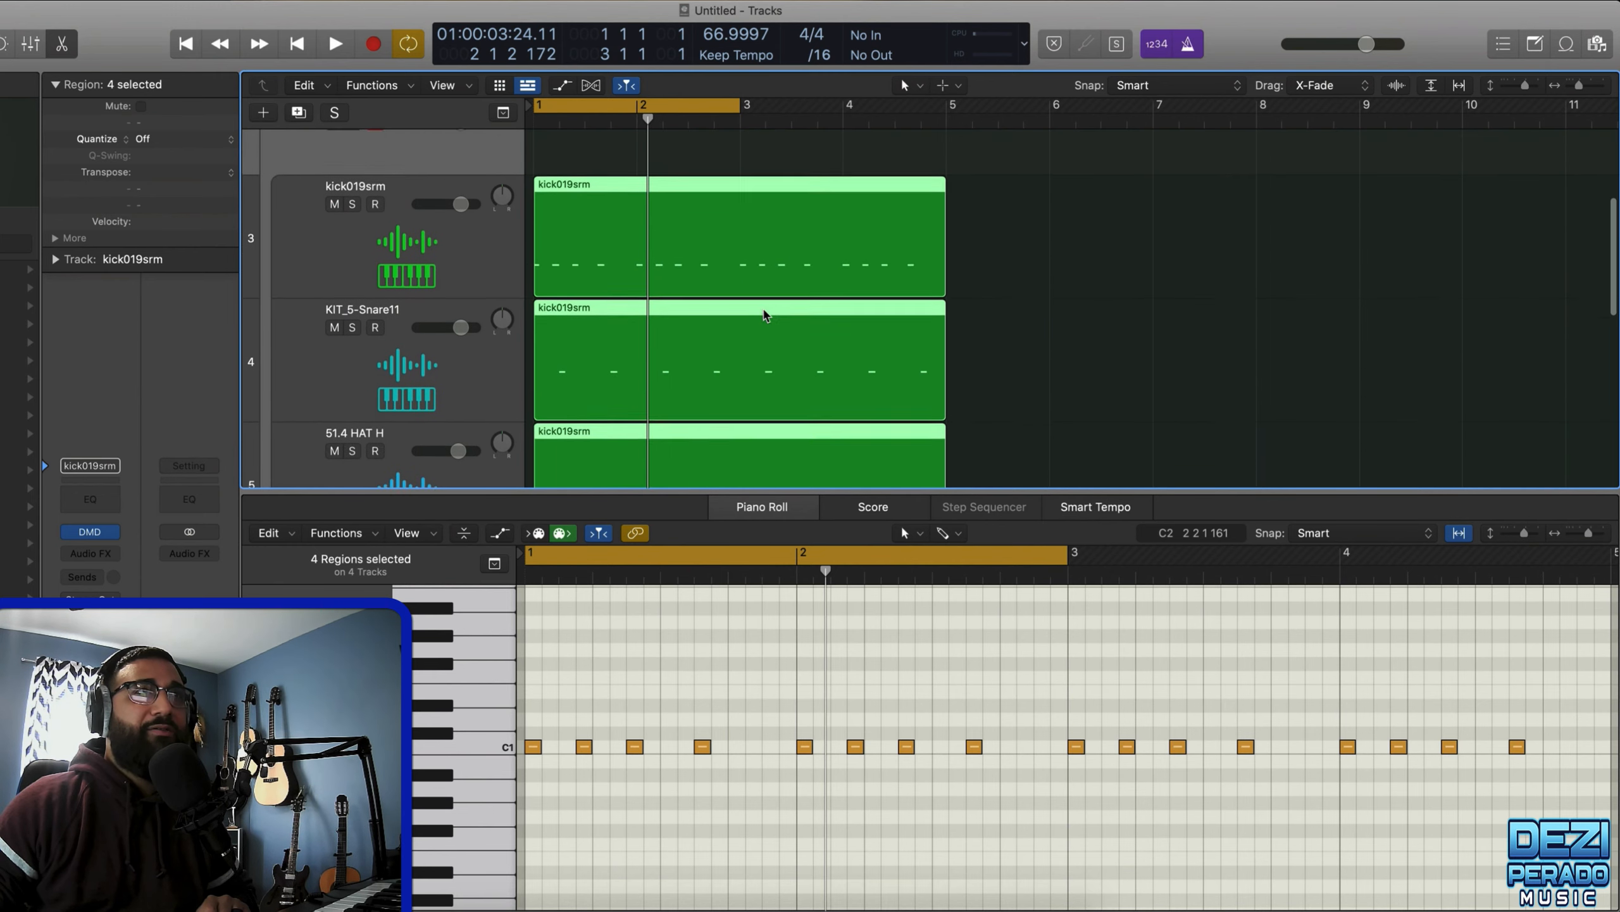
scroll(641, 328, "down", 3)
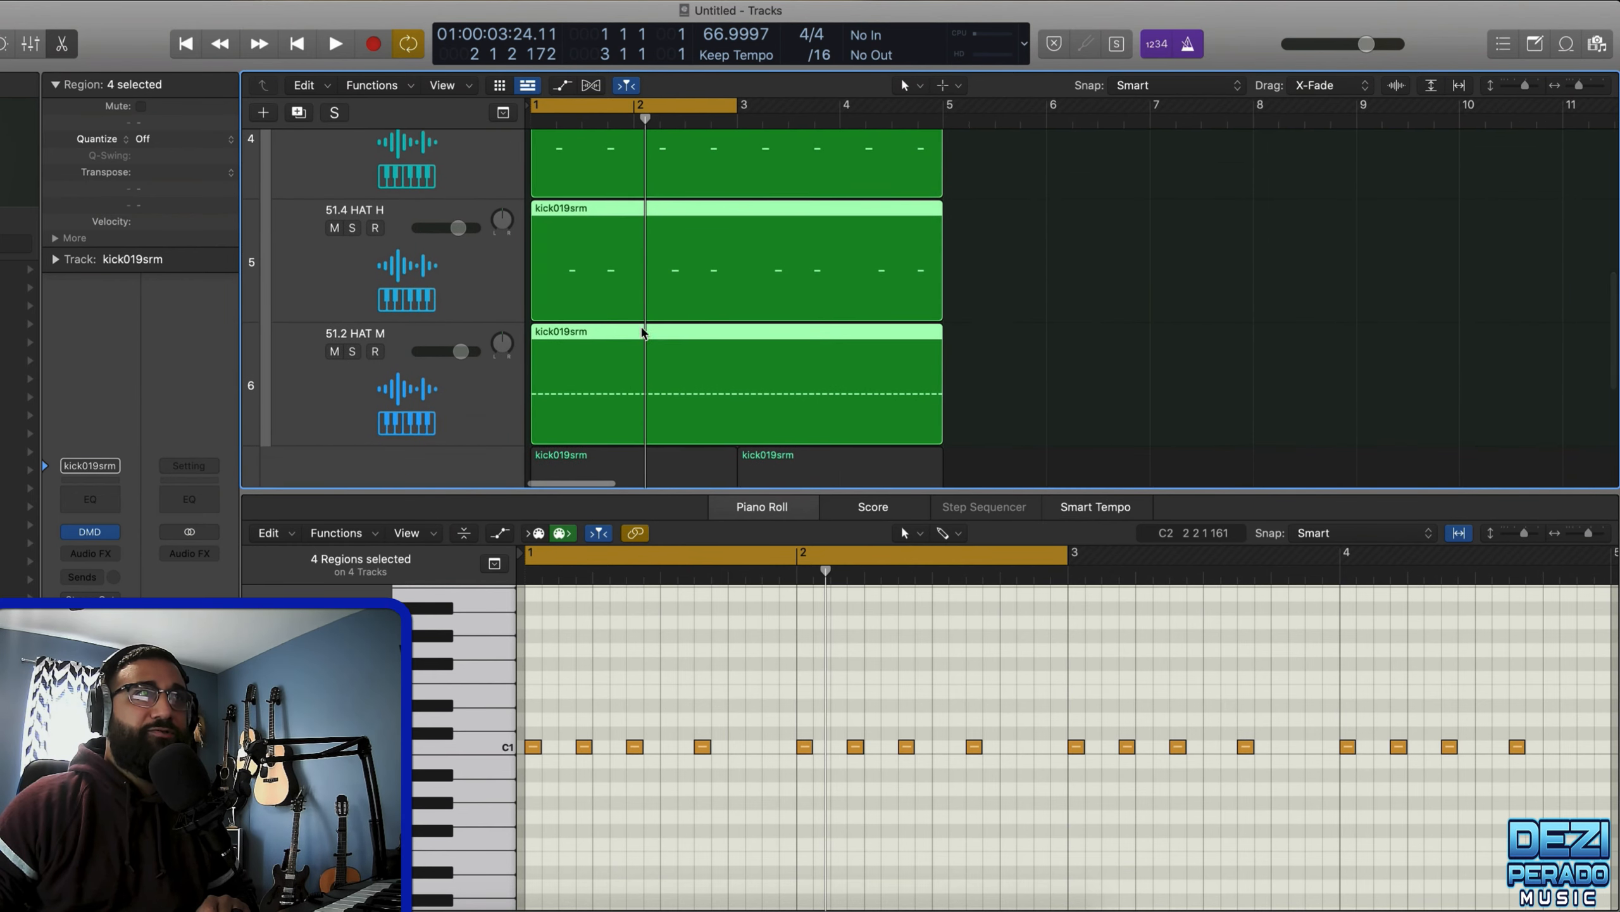
scroll(640, 363, "up", 1)
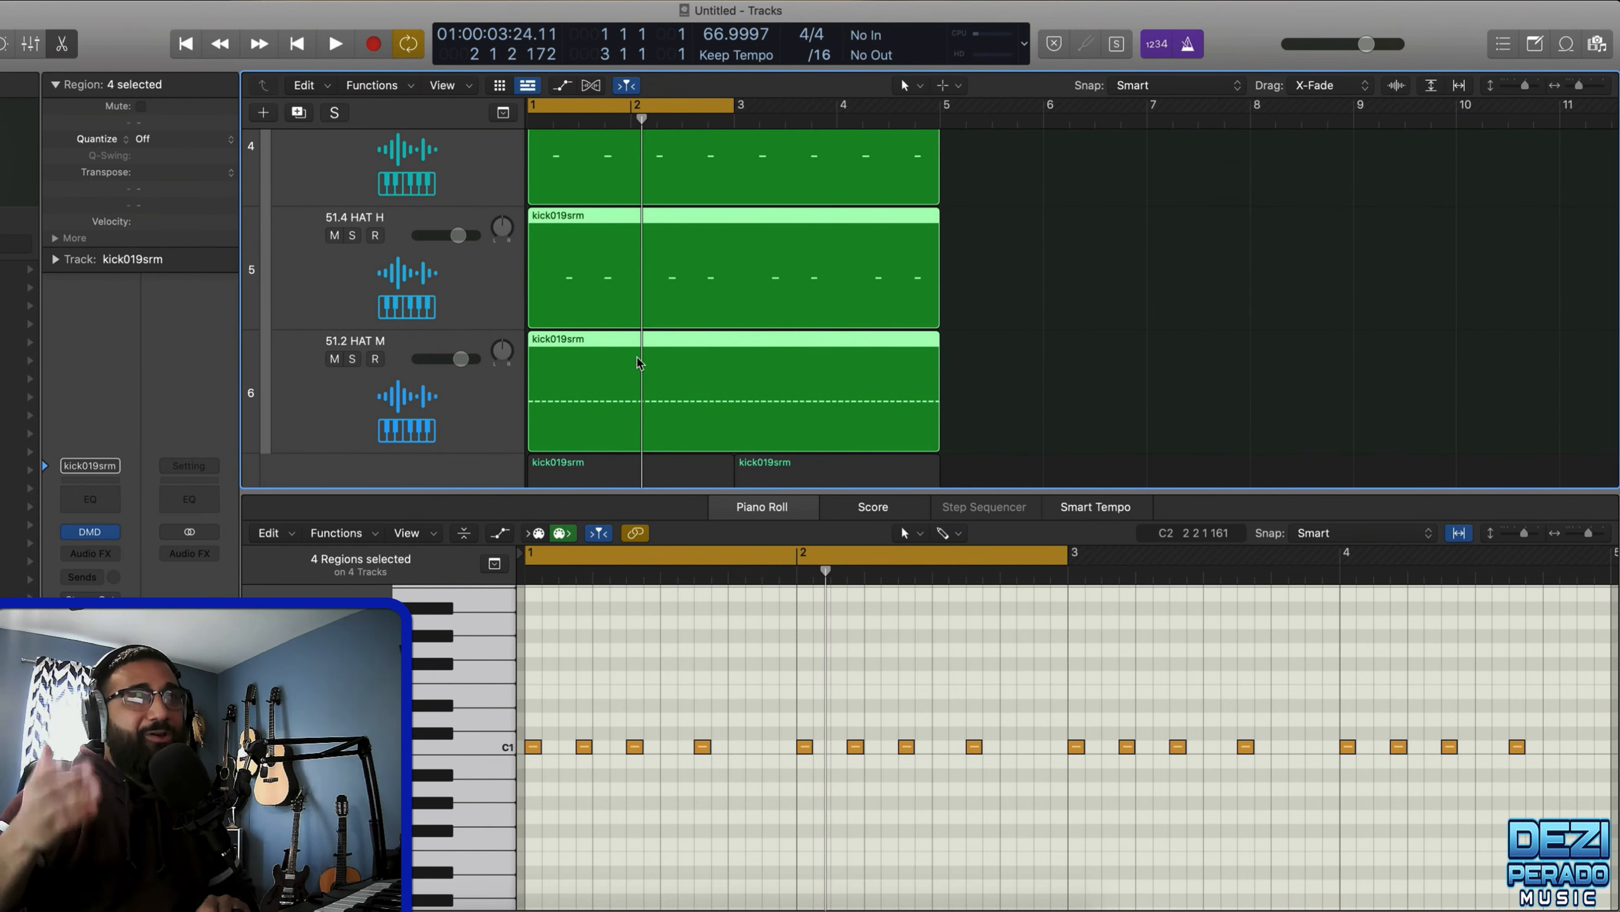
key("p")
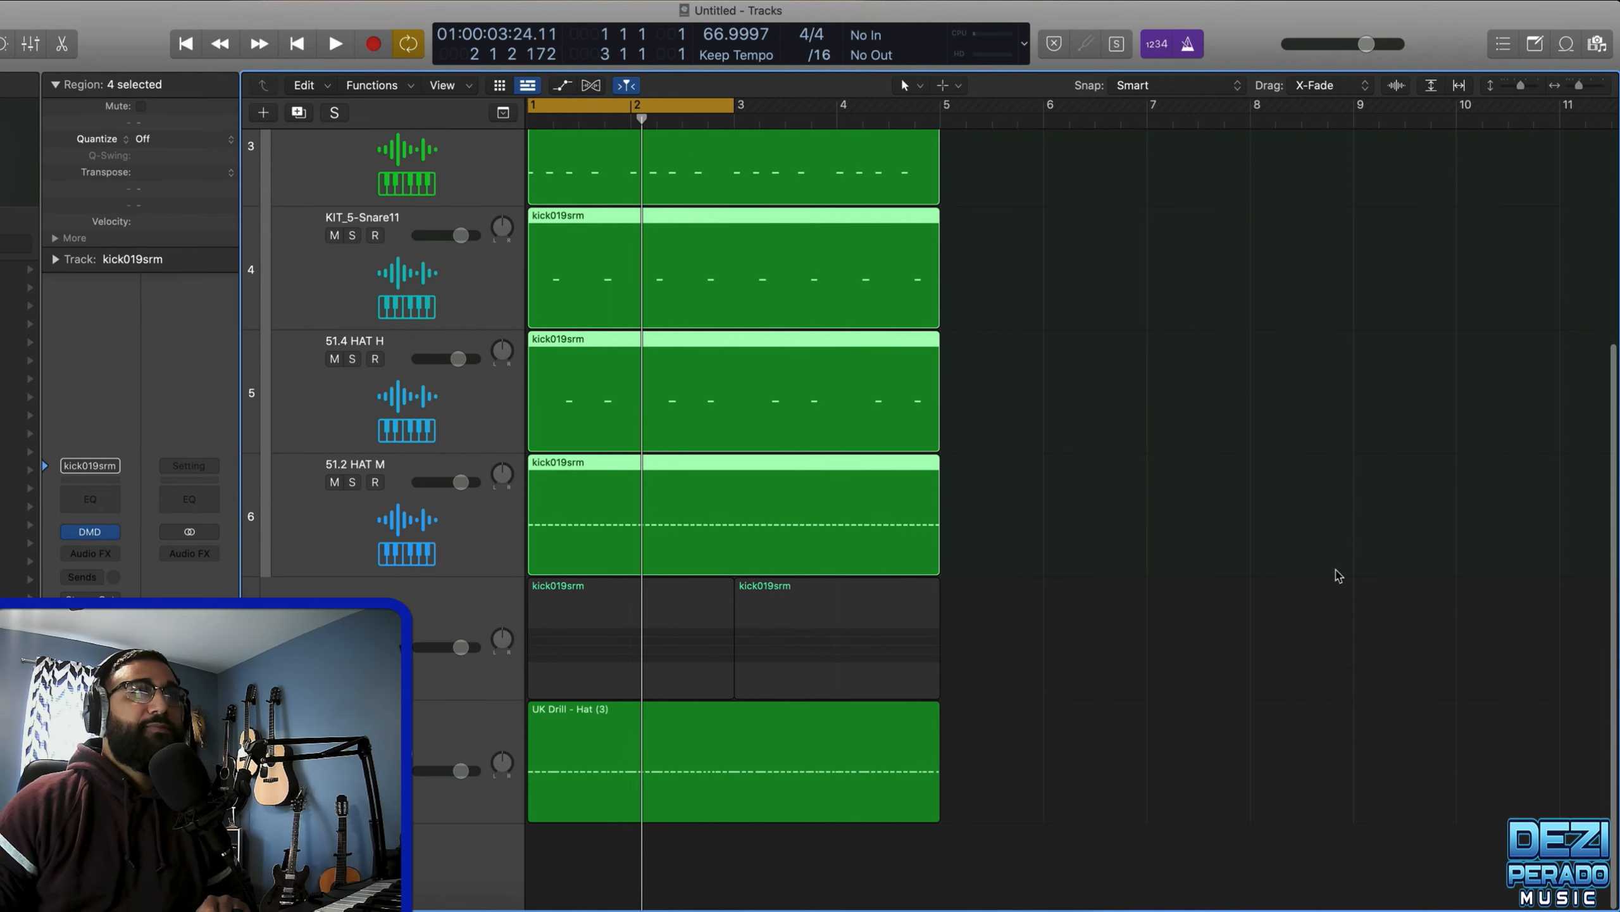
scroll(1404, 600, "up", 3)
scroll(1423, 611, "up", 3)
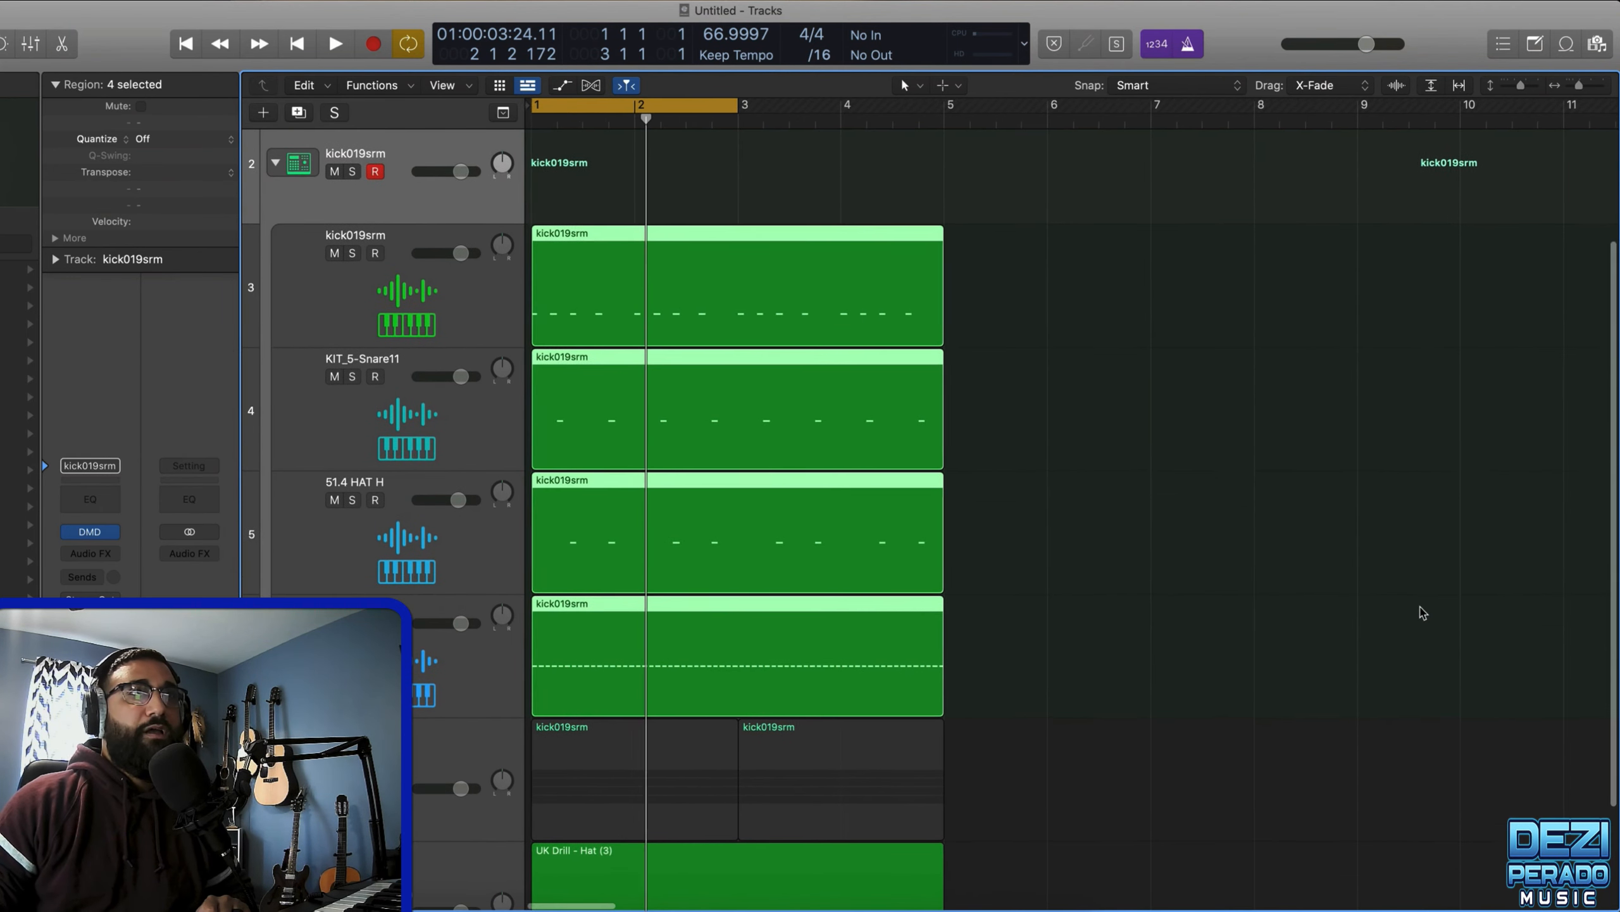